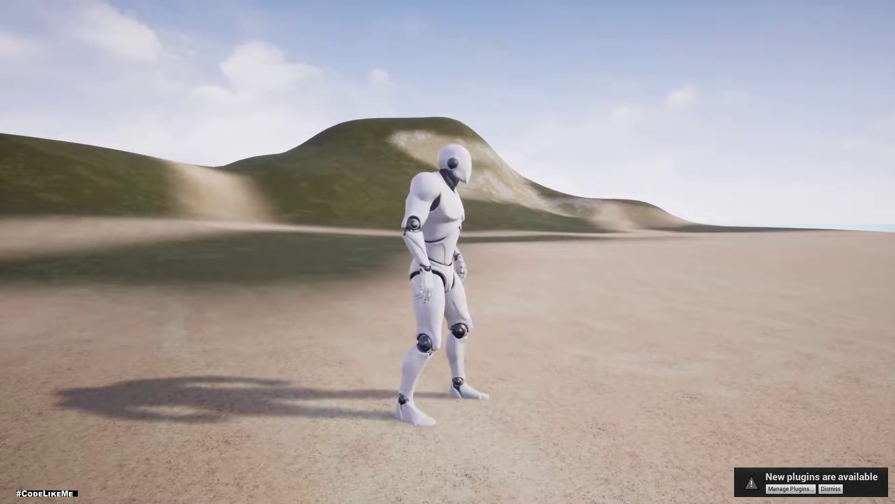
key(w)
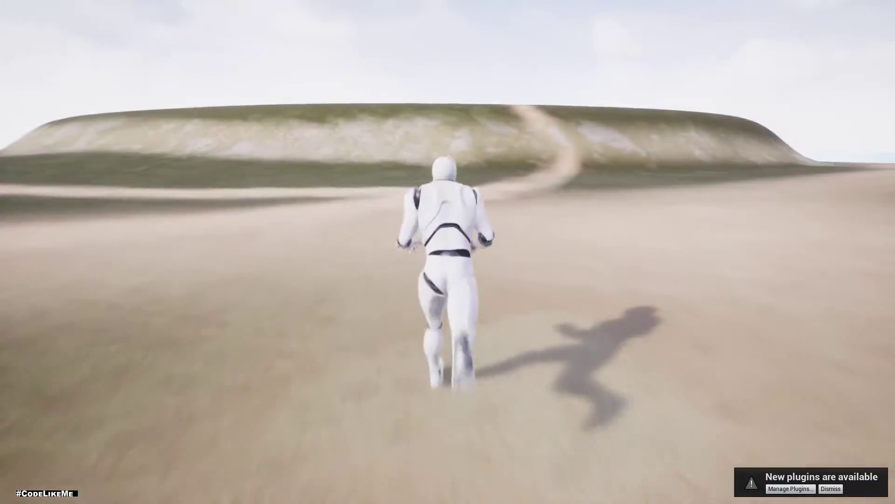
key(a)
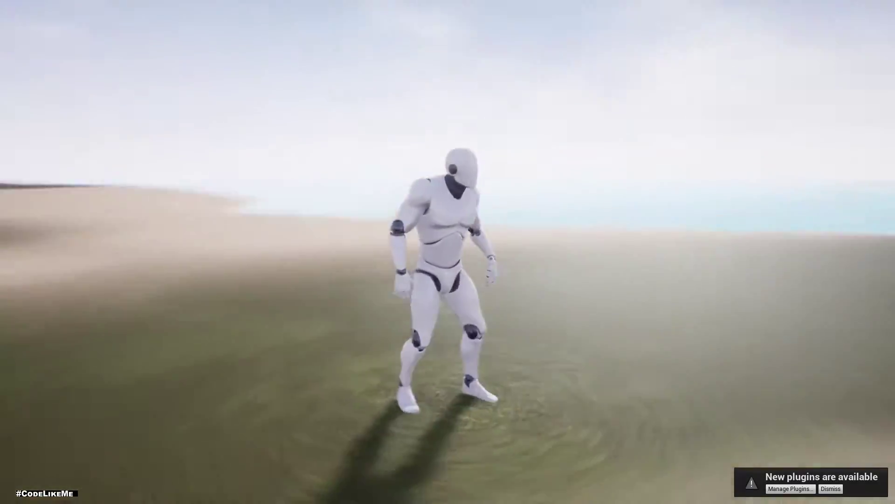
key(w)
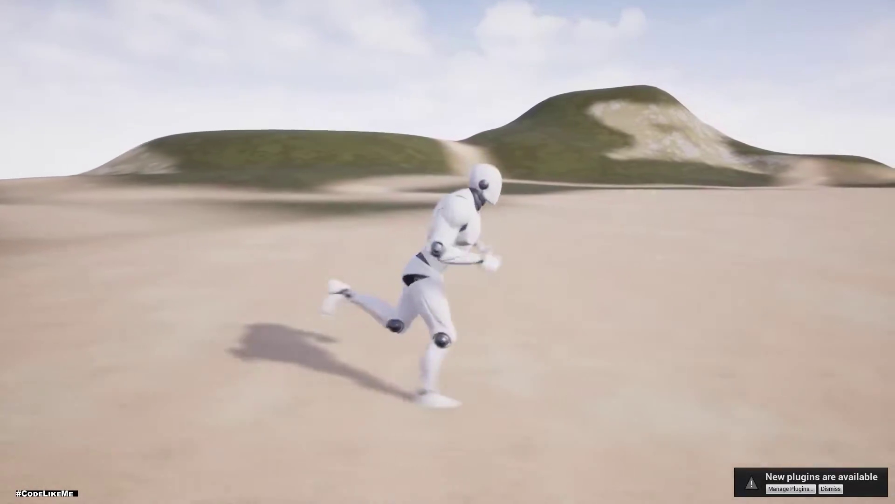
key(w)
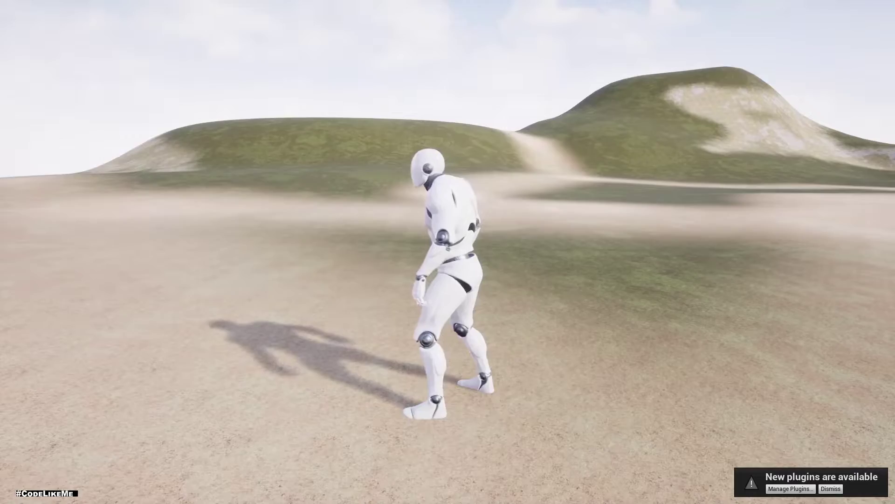
key(w)
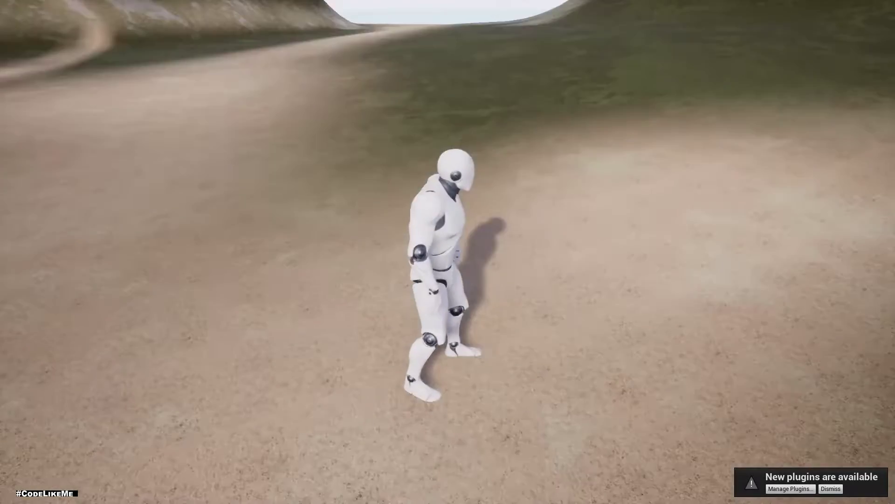
key(Escape)
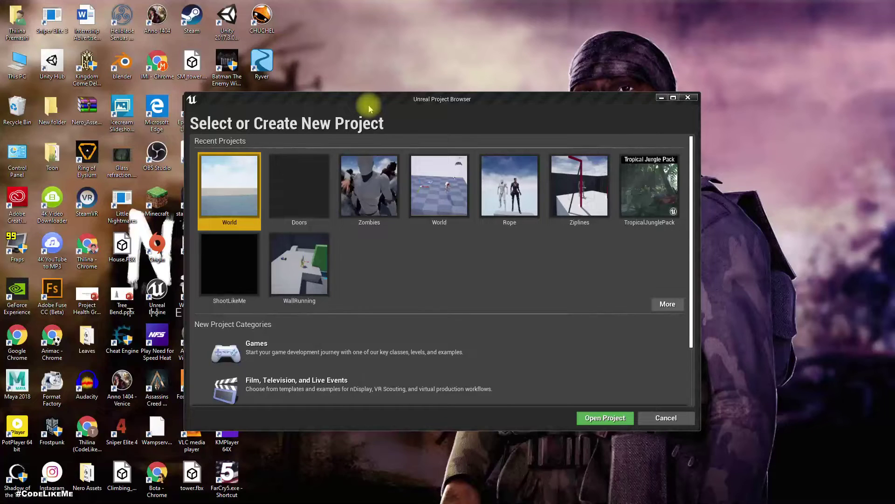
Start a new Games project based on the Third Person template and proceed to its project settings.
drag(362, 99, 379, 94)
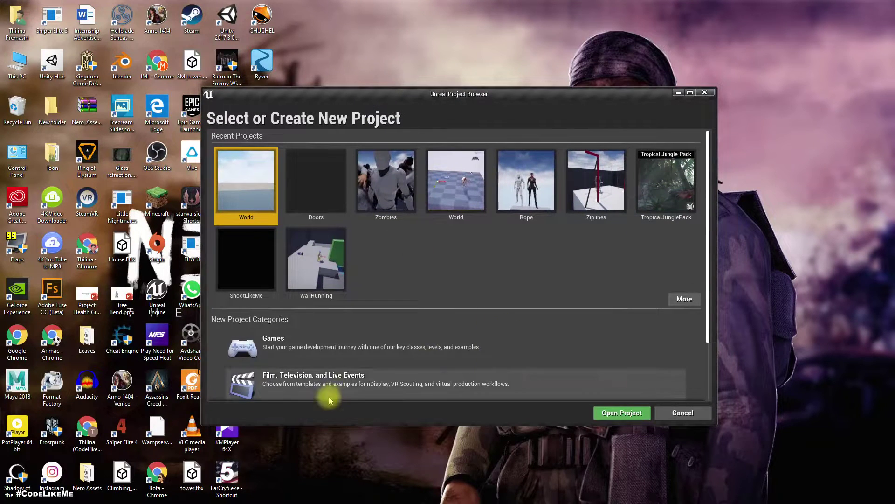
scroll(331, 373, down, 2)
click(314, 300)
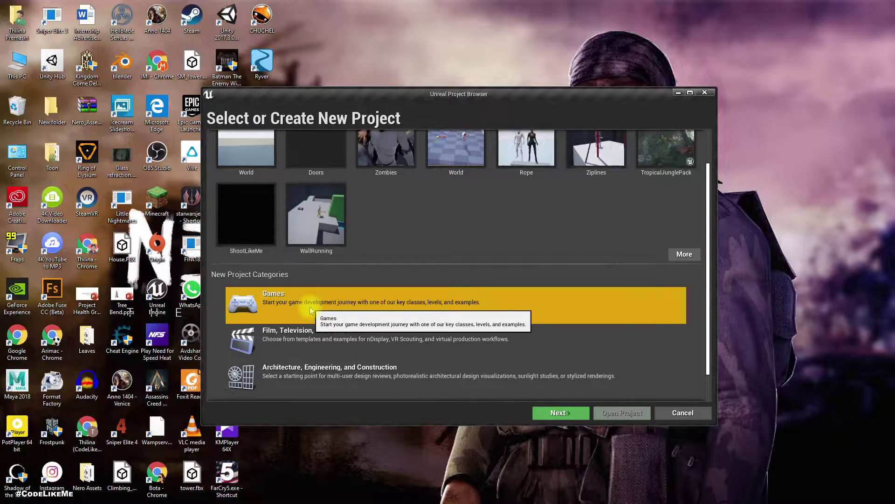
click(561, 413)
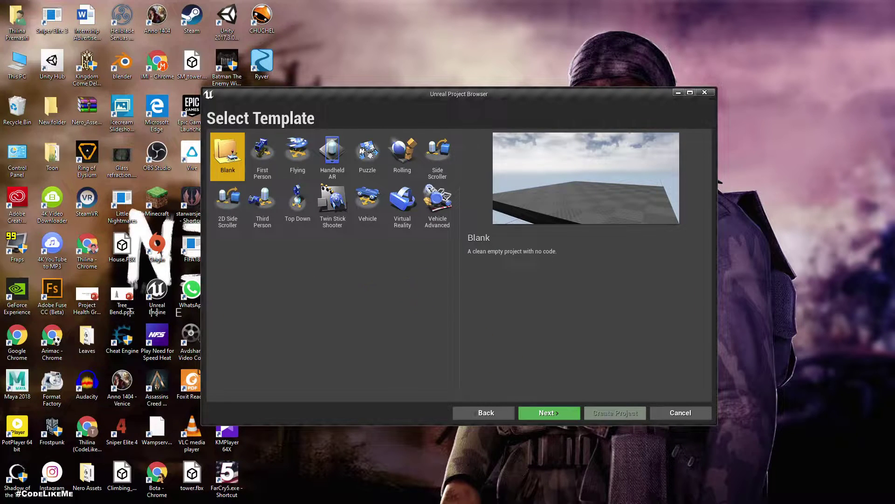
click(268, 201)
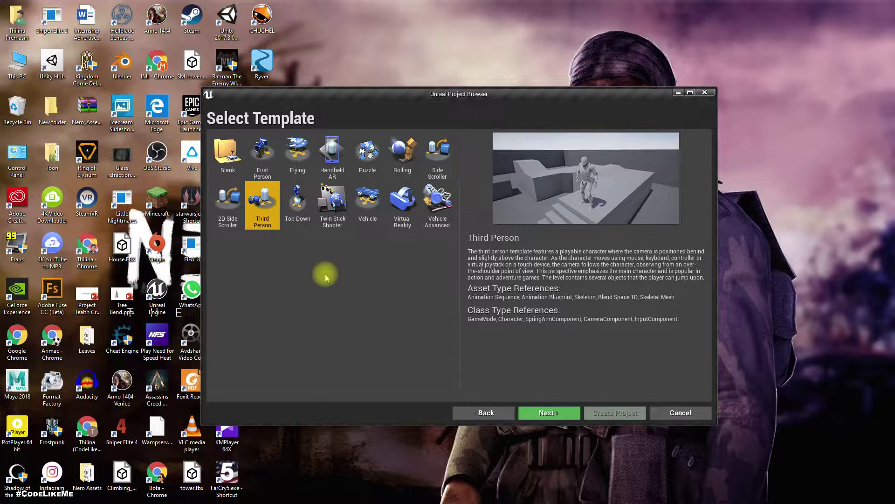
click(548, 413)
click(513, 221)
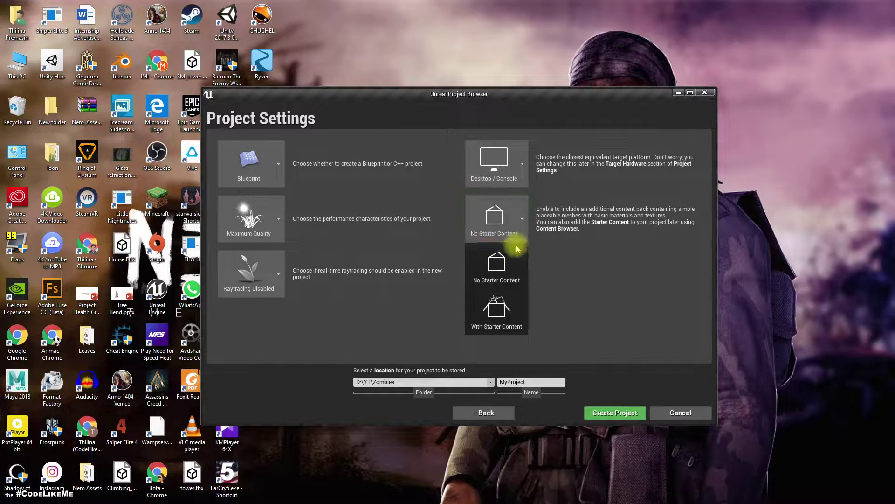
click(500, 314)
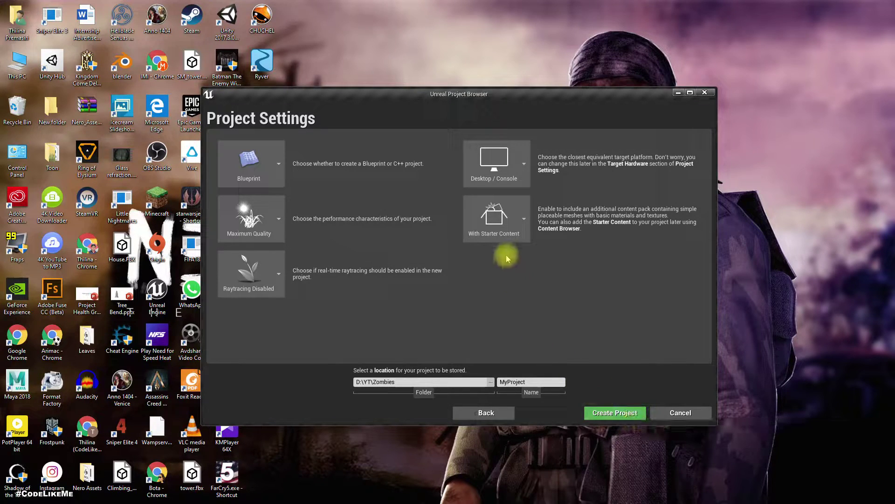
click(510, 240)
click(511, 270)
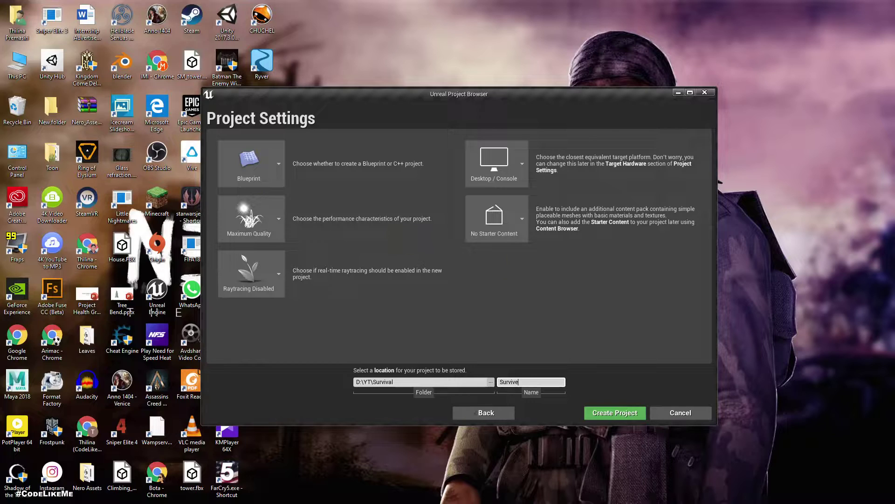
Include the starter content and create the project named Survive in D:\YT\Survival.
click(496, 219)
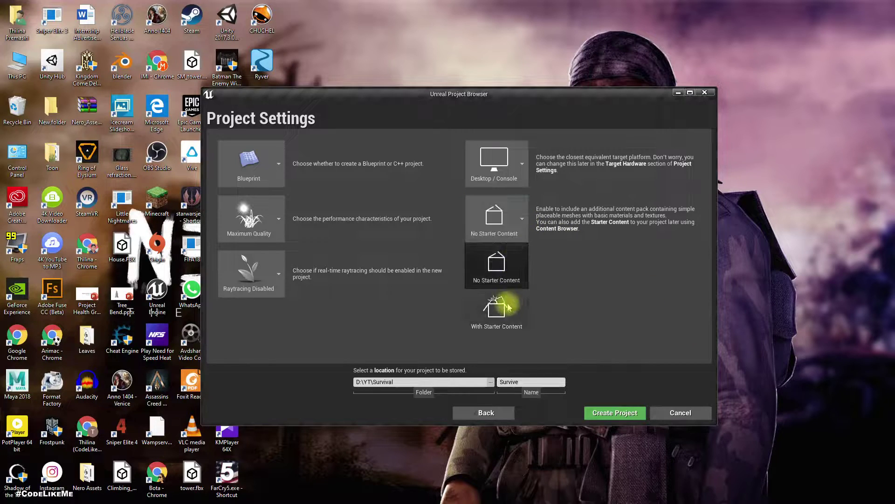
click(503, 314)
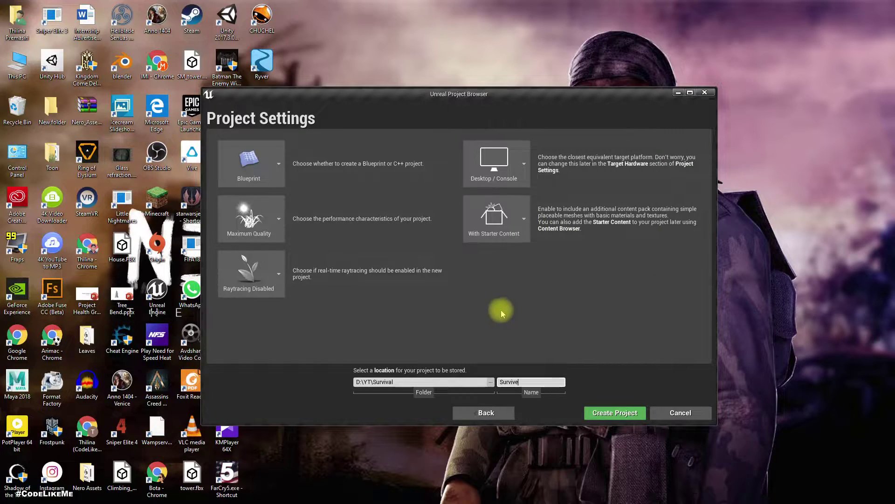
click(612, 415)
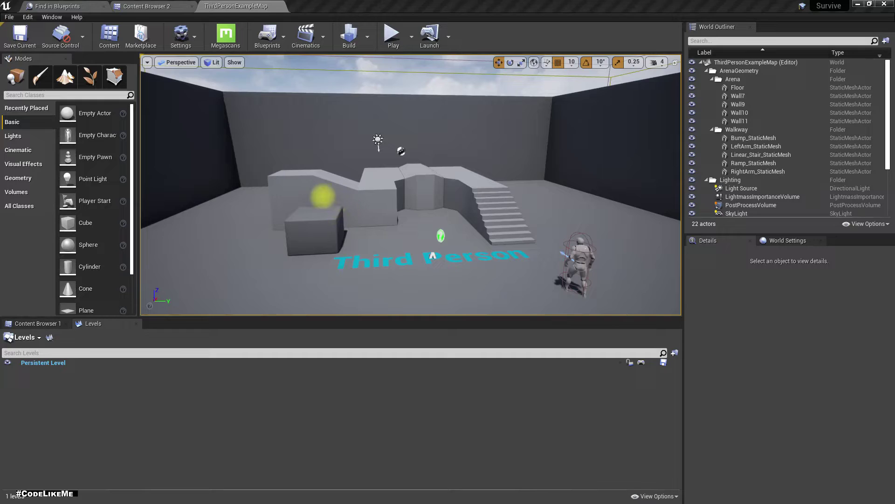
Create a new level from the Default level template.
right_drag(323, 196, 264, 180)
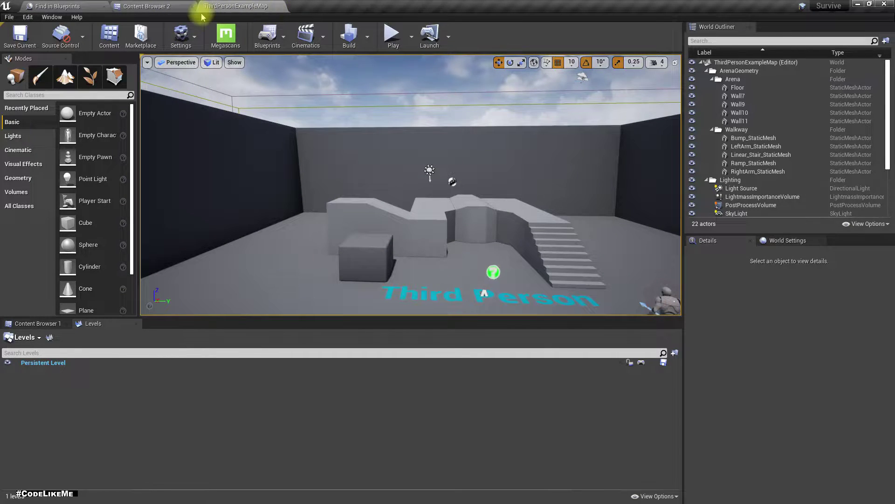
right_drag(309, 148, 410, 192)
key(ctrl+n)
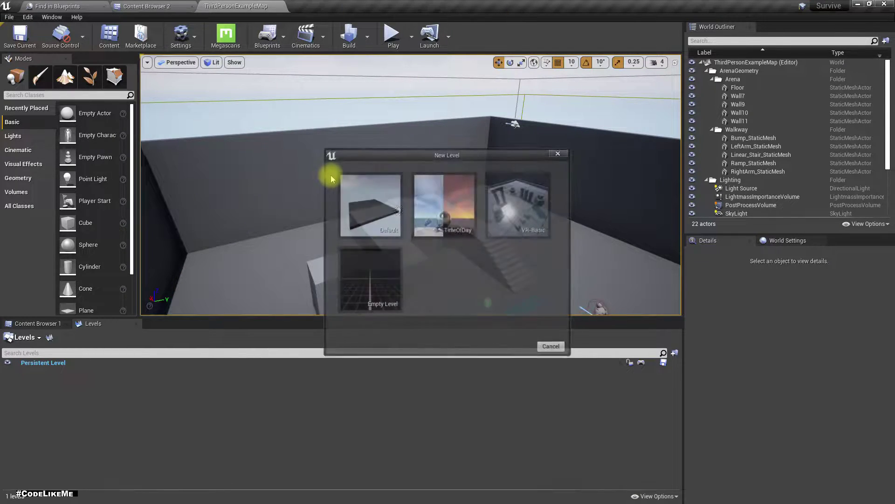
click(377, 208)
Delete the checkered floor mesh from the new level.
right_drag(420, 239, 28, 207)
click(420, 239)
right_drag(535, 232, 446, 225)
key(w)
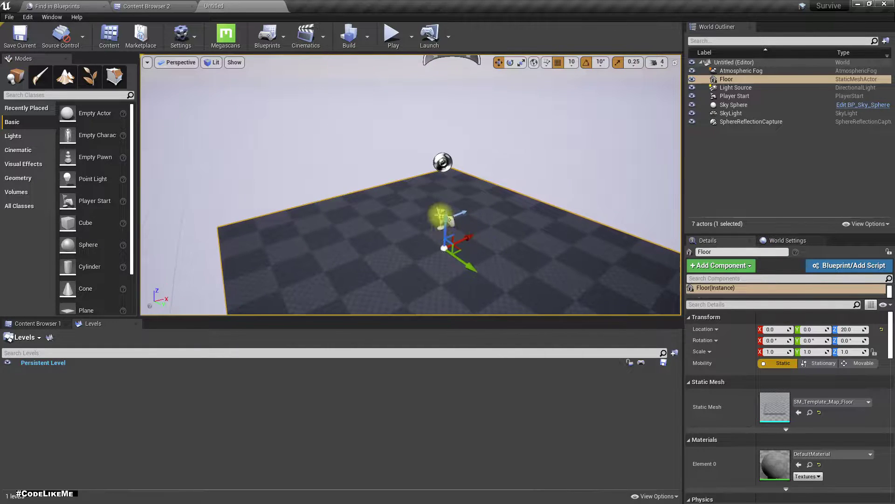
key(Delete)
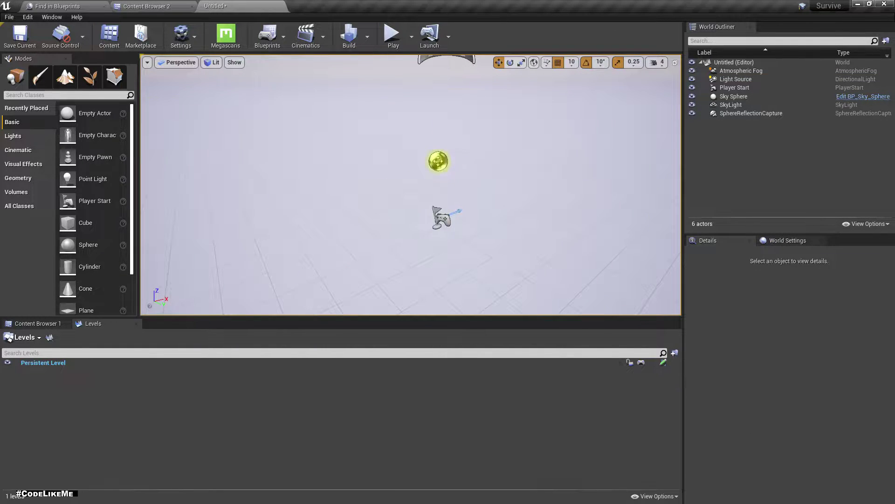
Delete the Player Start and the SphereReflectionCapture from the level.
click(442, 216)
right_drag(467, 232, 468, 234)
key(Delete)
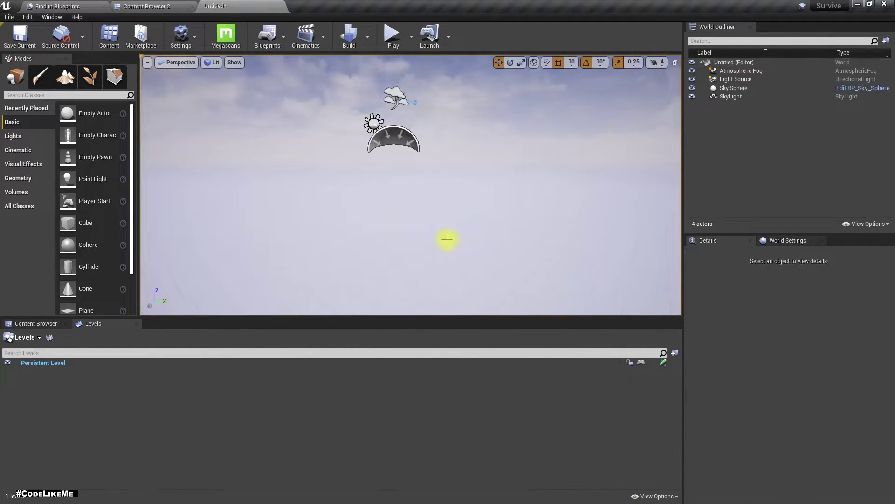
Set the mobility of both the SkyLight and the directional Light Source to Movable.
click(401, 140)
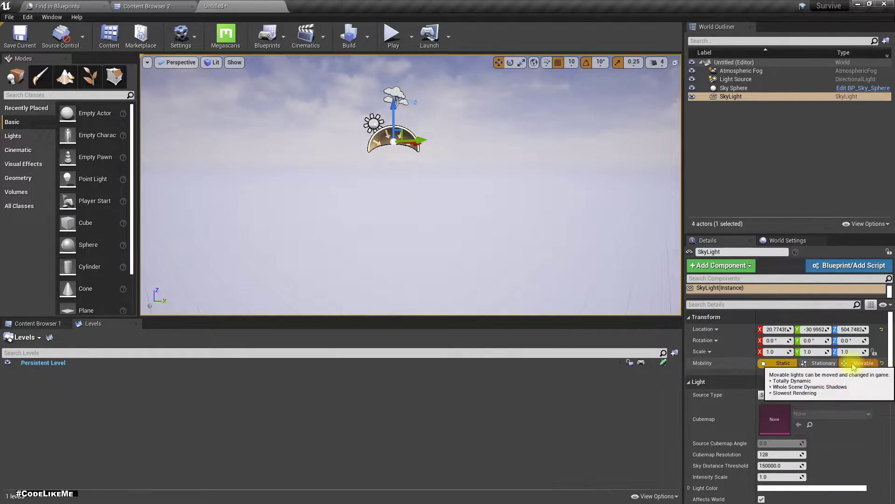
click(736, 79)
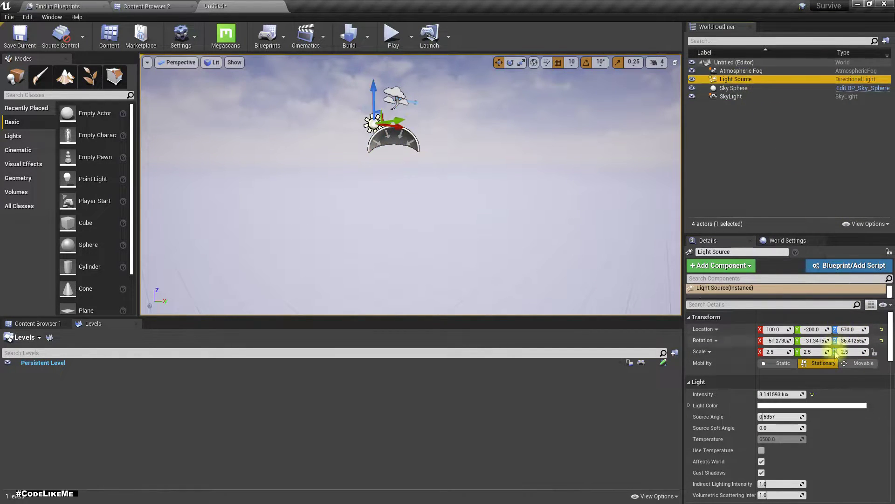
click(858, 364)
Create a new landscape with 63×63-quad sections, 1×1 section per component, 8×8 components and no material.
right_drag(585, 236, 636, 214)
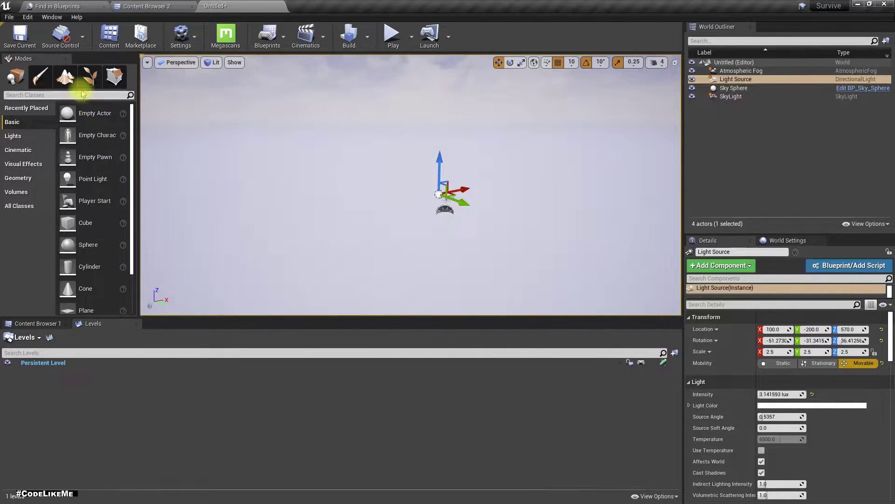
click(65, 76)
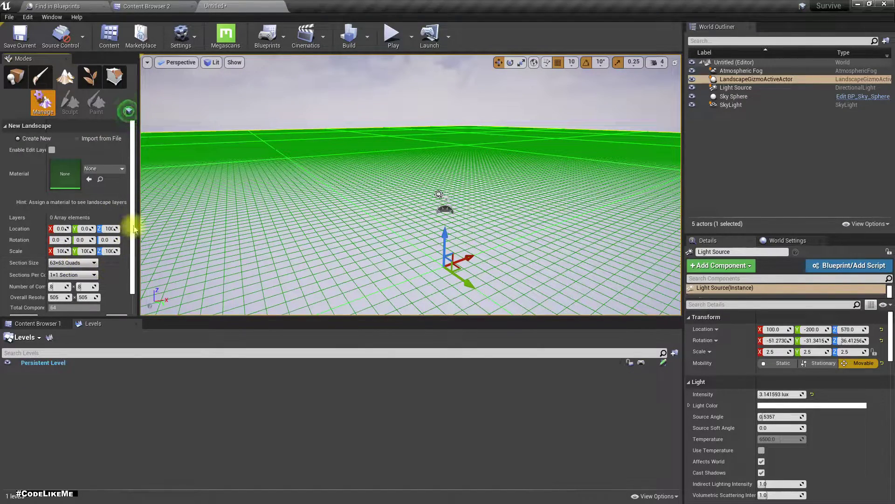
drag(140, 224, 231, 233)
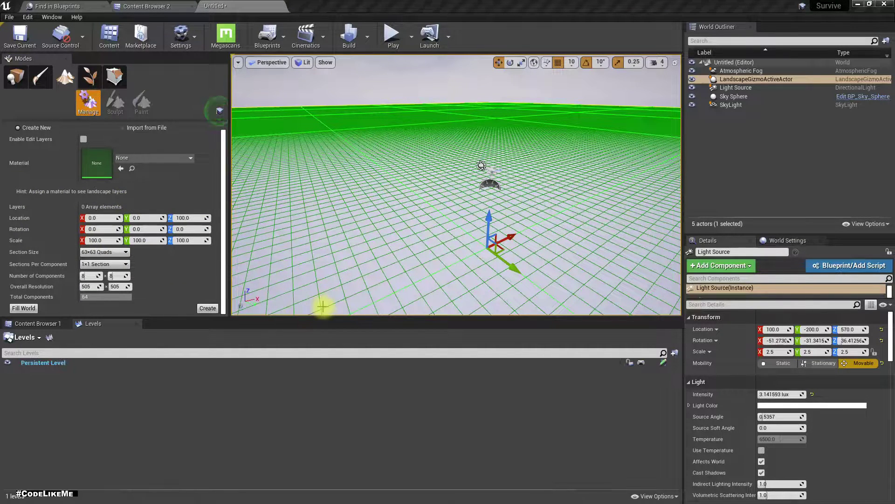
click(208, 309)
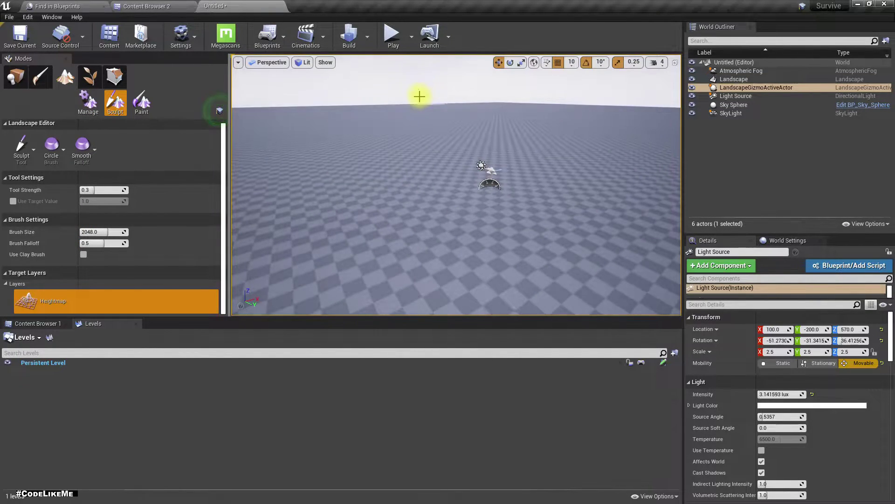
Play-test the level by running the third-person character across the flat landscape, and end the play session.
mouse_move(449, 144)
right_down()
mouse_move(536, 157)
mouse_move(541, 130)
mouse_move(457, 153)
mouse_move(455, 162)
mouse_move(487, 131)
mouse_move(477, 149)
mouse_move(485, 158)
mouse_move(466, 167)
mouse_move(464, 154)
mouse_move(467, 161)
right_up()
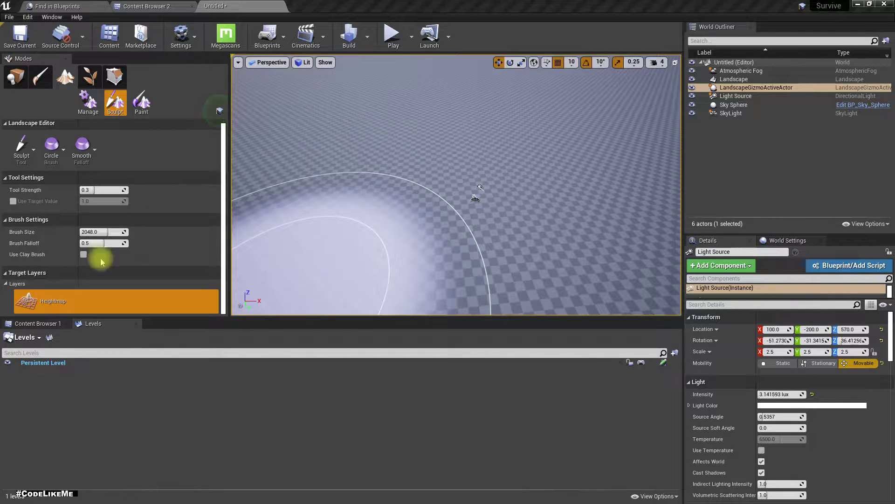
right_drag(467, 186, 462, 163)
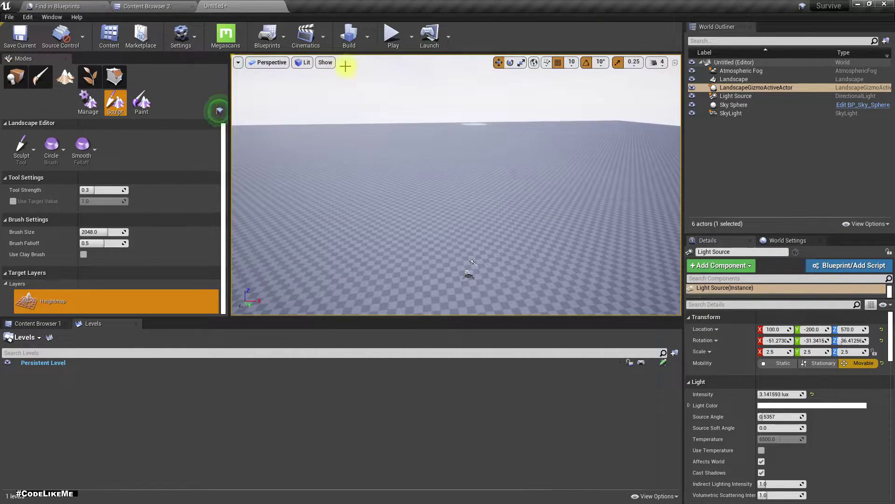
click(393, 35)
click(437, 121)
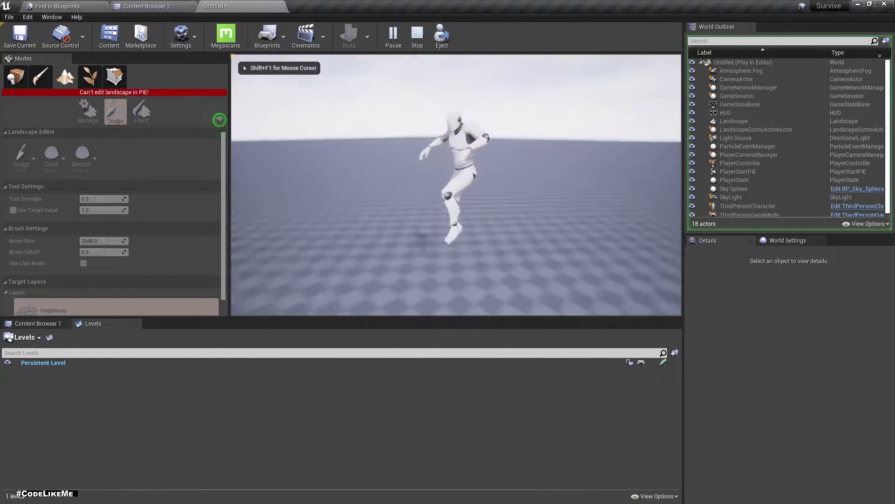
key(s)
key(w)
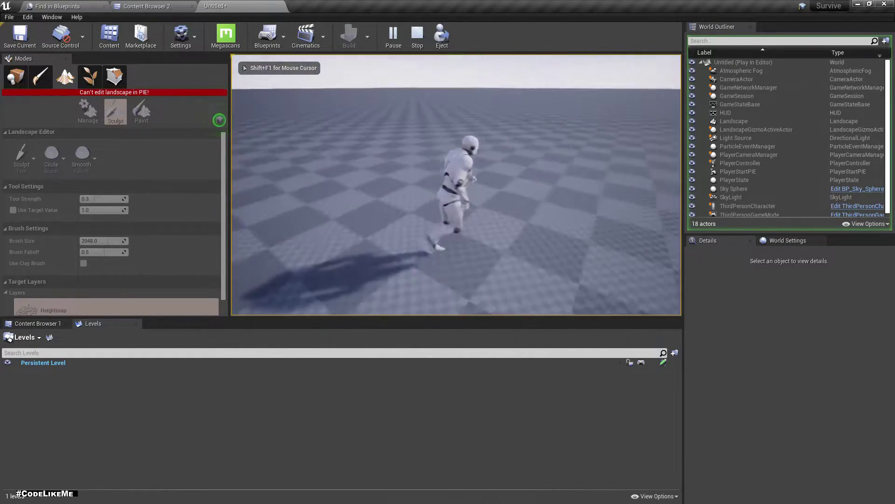
key(Escape)
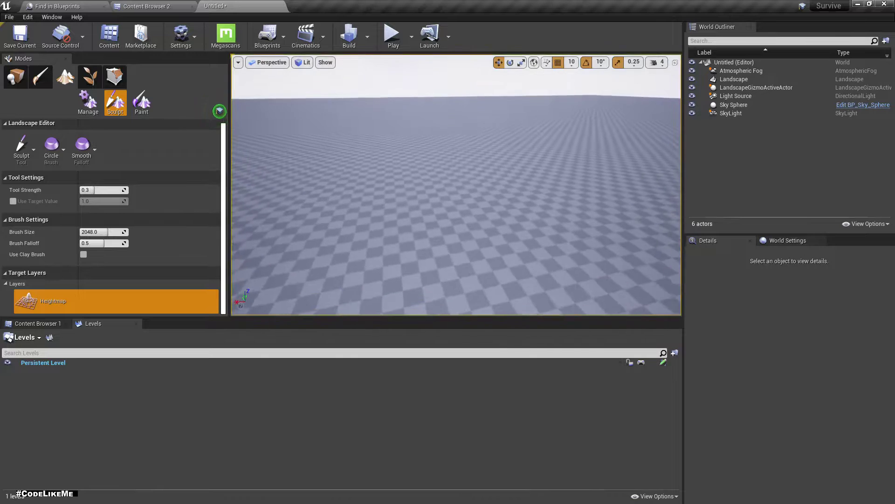
Toggle the sources view in Content Browser 2 and return the level editor to Place mode.
click(165, 6)
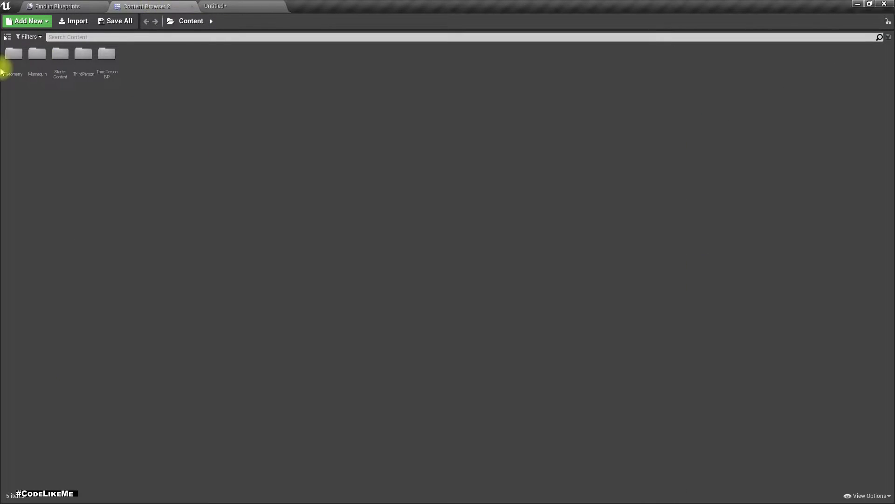
click(8, 37)
click(256, 6)
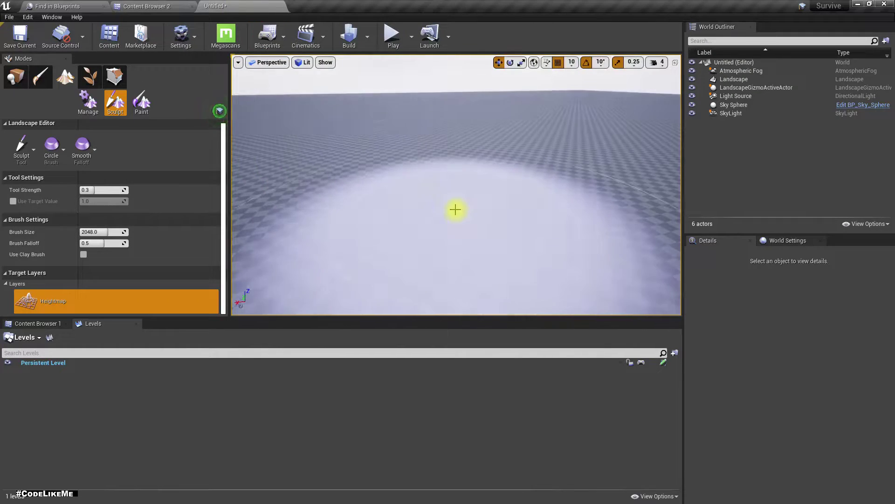
click(15, 76)
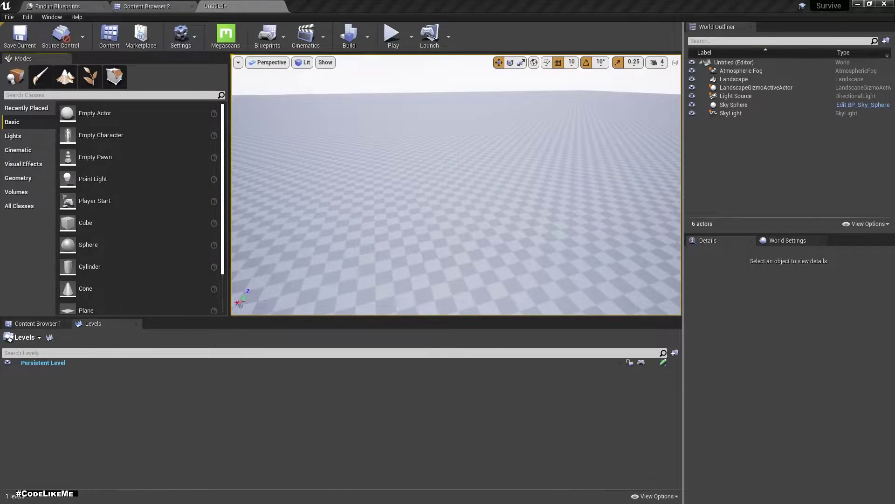
Place a Plane actor on the checkered landscape.
right_drag(432, 161, 452, 158)
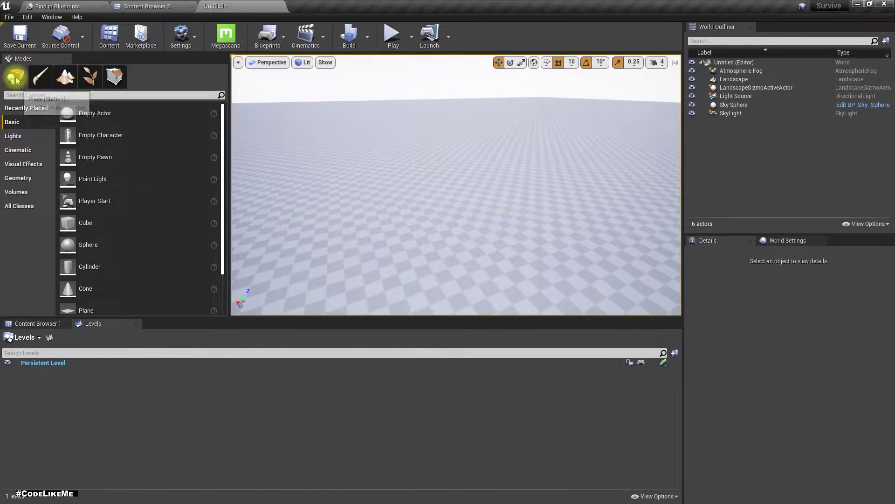
scroll(107, 225, down, 1)
scroll(106, 224, down, 1)
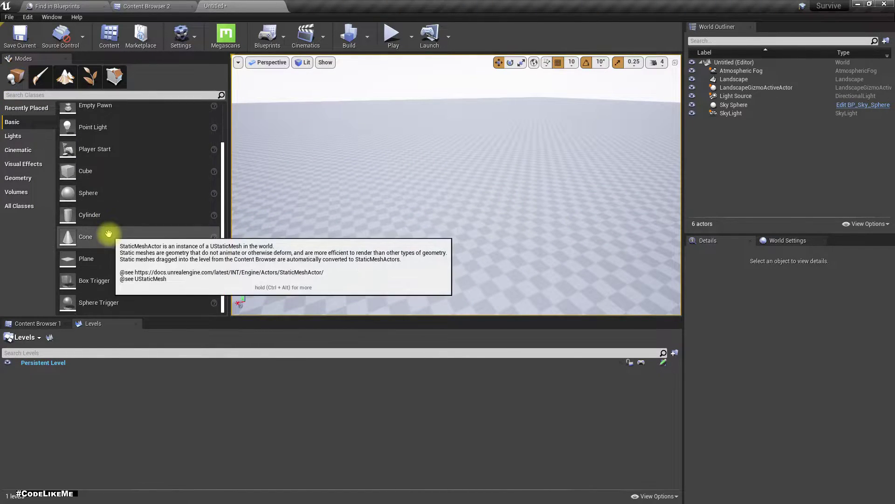
drag(88, 259, 322, 245)
right_drag(382, 238, 351, 243)
key(s)
mouse_move(506, 262)
right_down()
mouse_move(371, 270)
mouse_move(485, 297)
mouse_move(483, 259)
mouse_move(496, 278)
mouse_move(500, 270)
right_up()
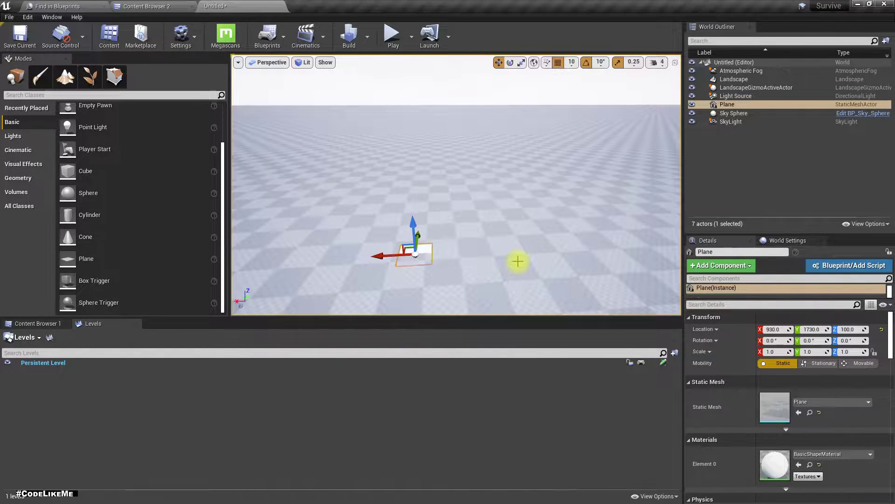
Set the plane's X scale to 100 and compare its extent with the landscape in Top wireframe view.
click(777, 352)
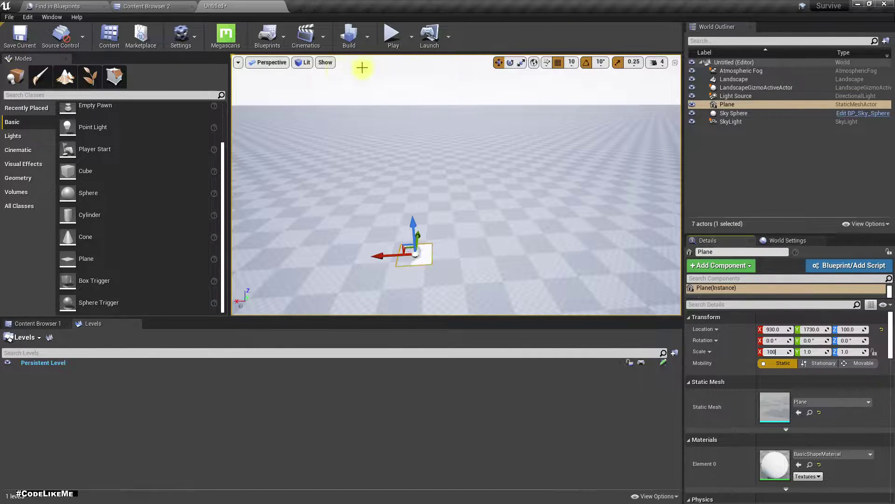
click(265, 64)
click(260, 90)
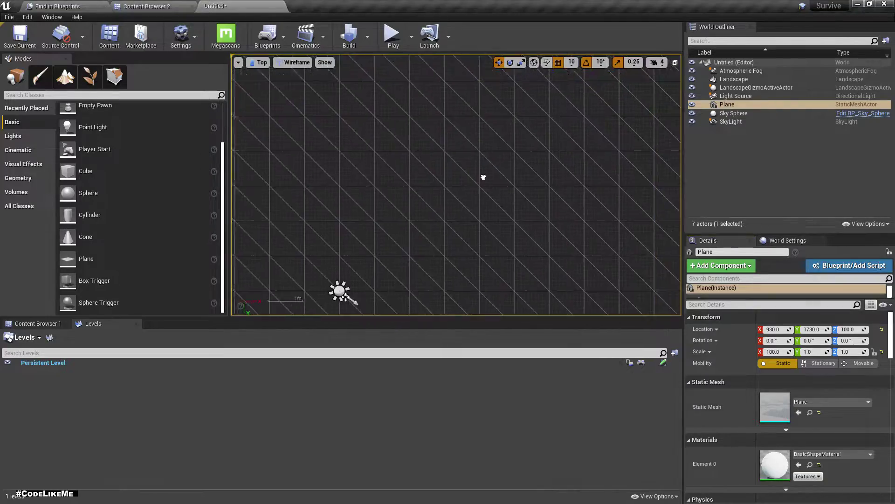
scroll(464, 174, down, 5)
scroll(469, 168, down, 12)
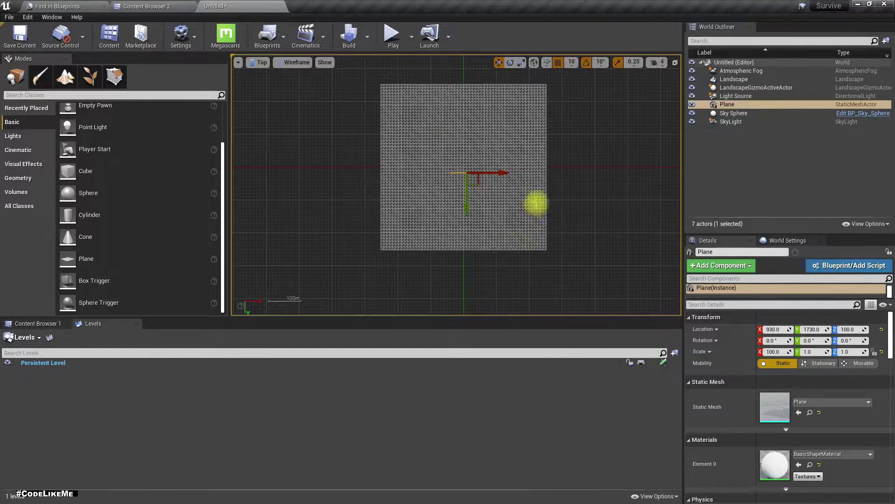
right_drag(661, 233, 635, 264)
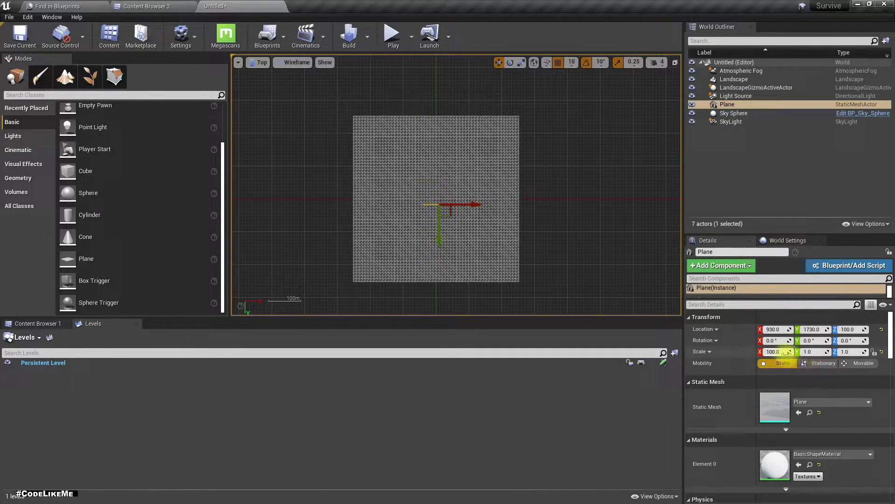
Set the plane's X and Y scale to 1000 and return to the Perspective view.
key(Home)
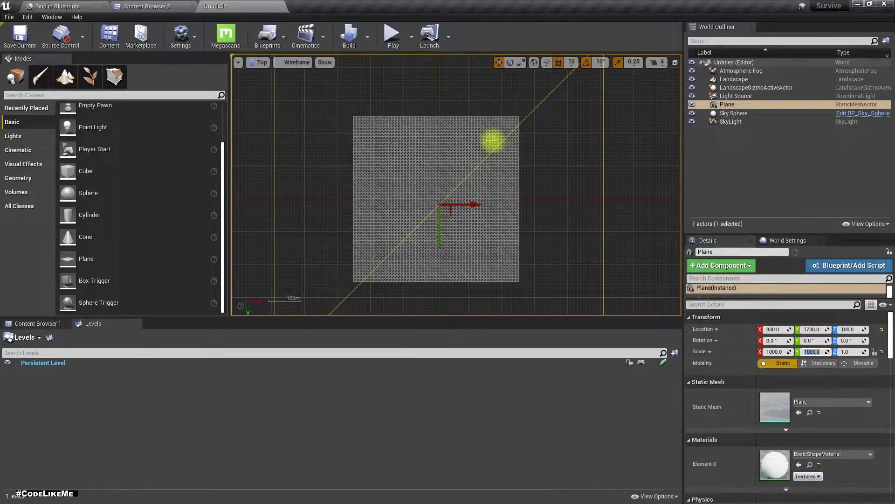
click(262, 62)
click(269, 74)
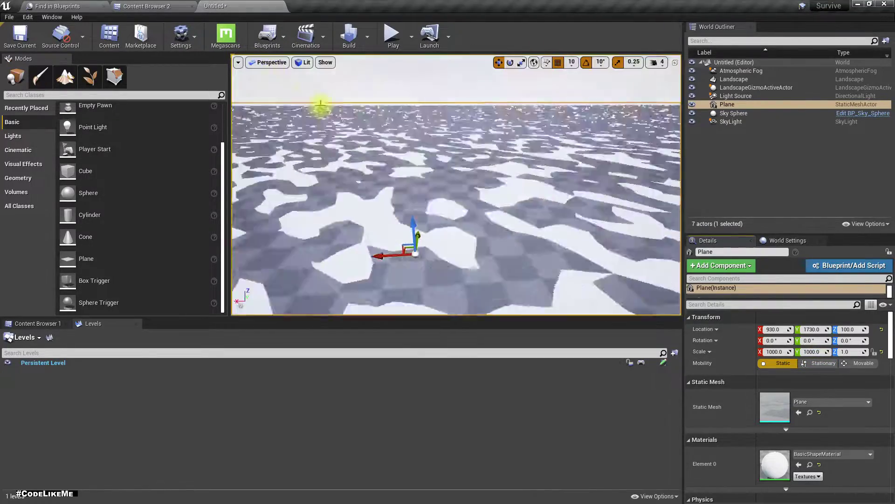
right_drag(480, 202, 472, 190)
key(s)
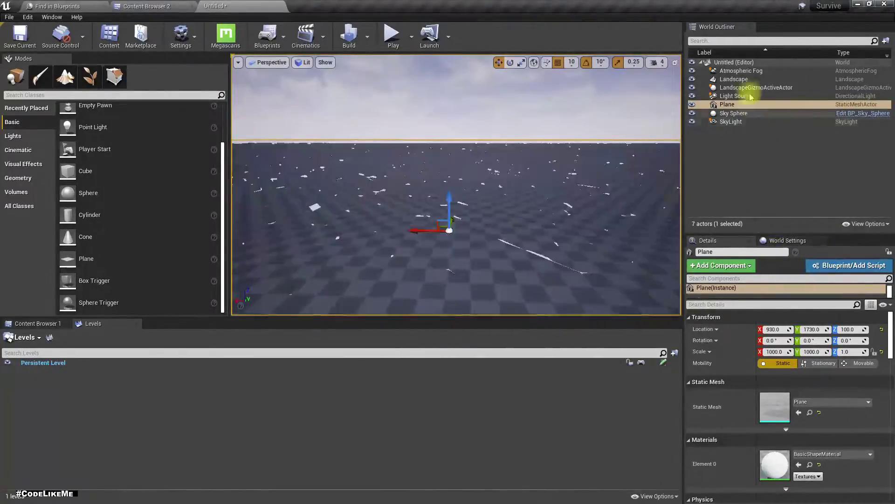
Check the Landscape's location, and set the plane's location to 0 on X, Y and Z.
click(744, 72)
click(745, 79)
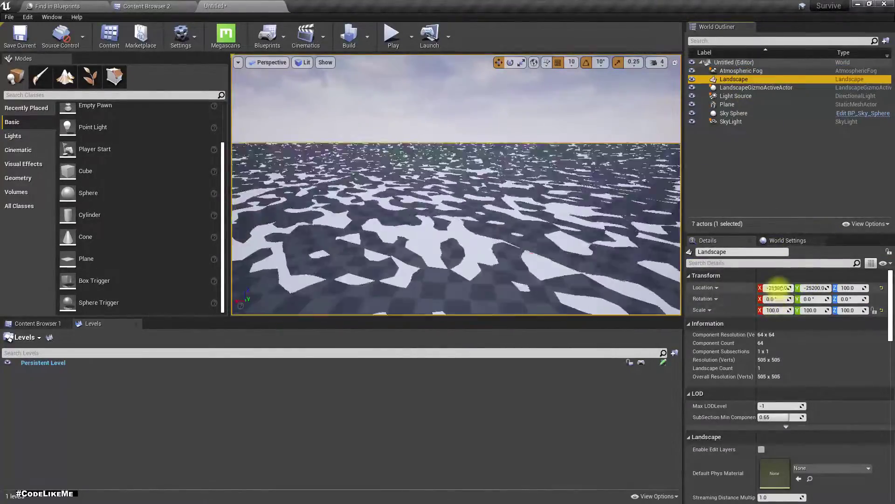
click(848, 288)
click(727, 105)
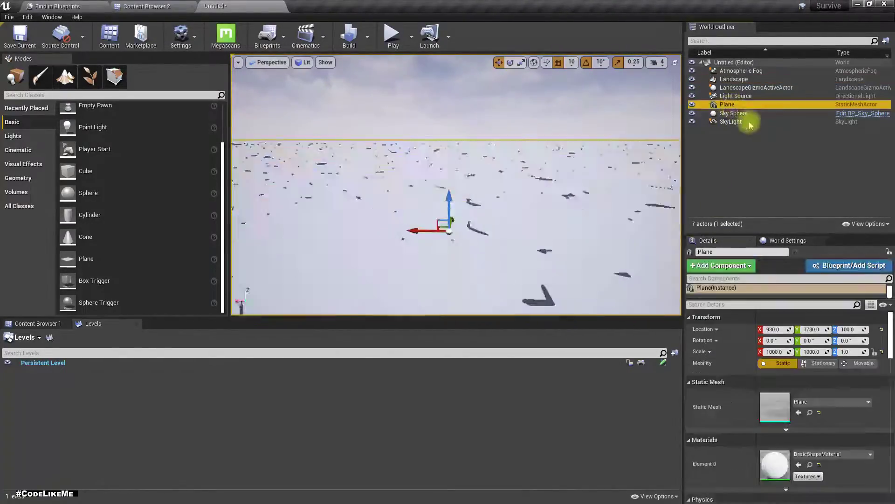
click(778, 330)
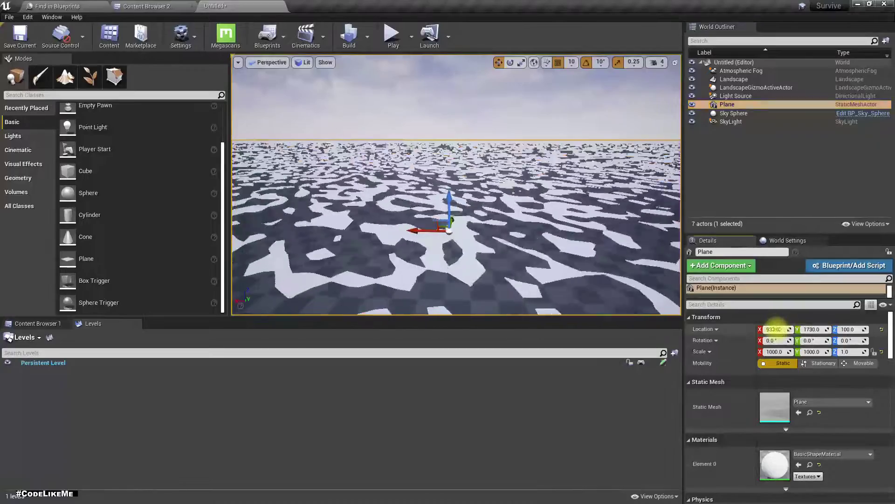
text(0)
key(Tab)
text(0)
key(Tab)
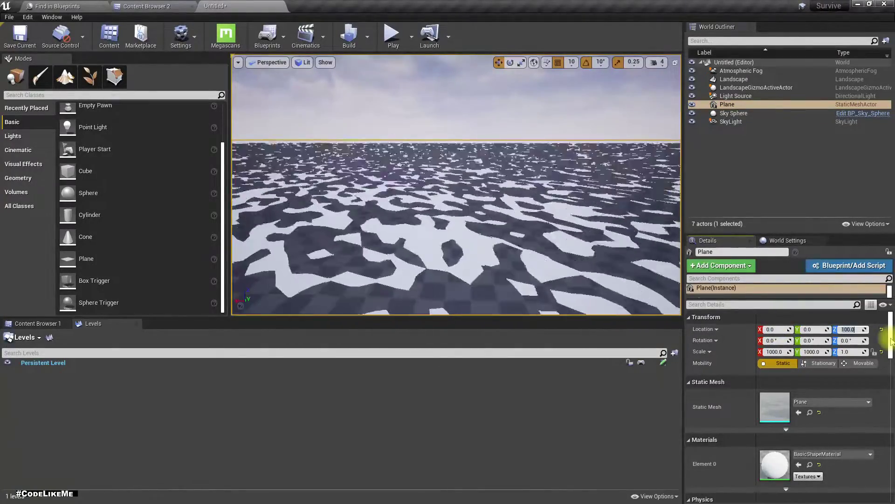
text(0)
key(Return)
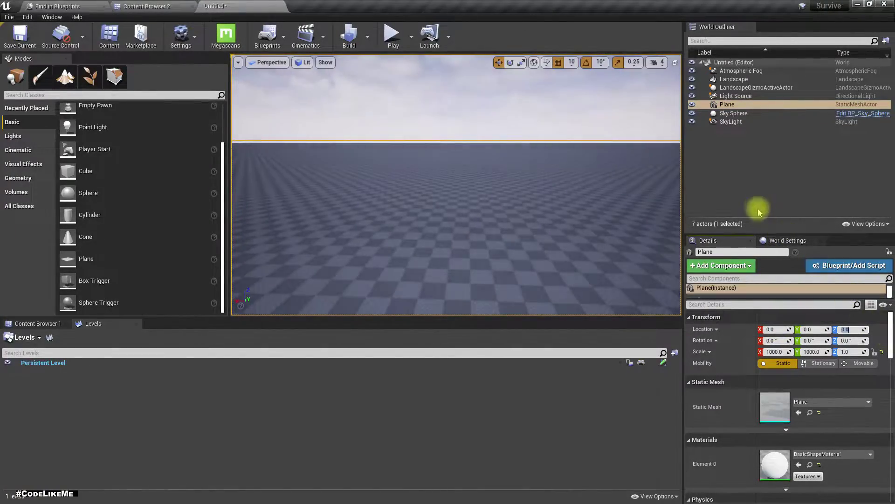
Inspect the Landscape's extent in Top view, set its Z location to 0, and return to Perspective view.
right_drag(434, 164, 390, 178)
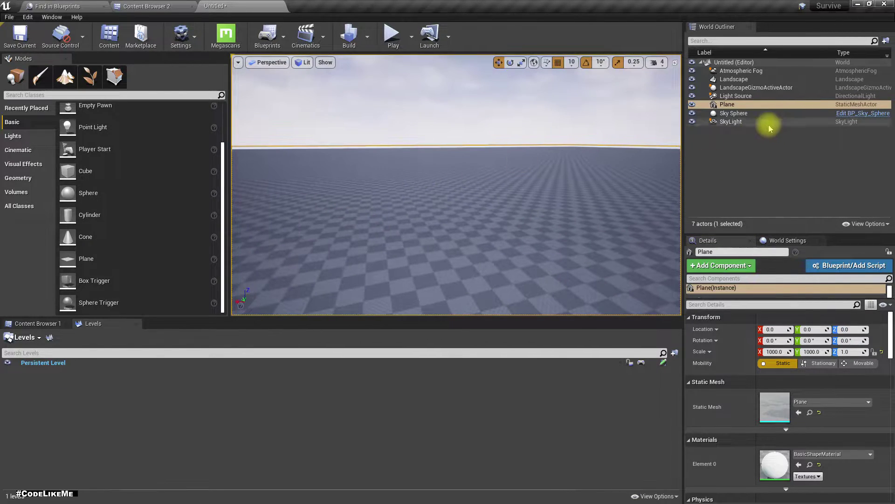
click(736, 80)
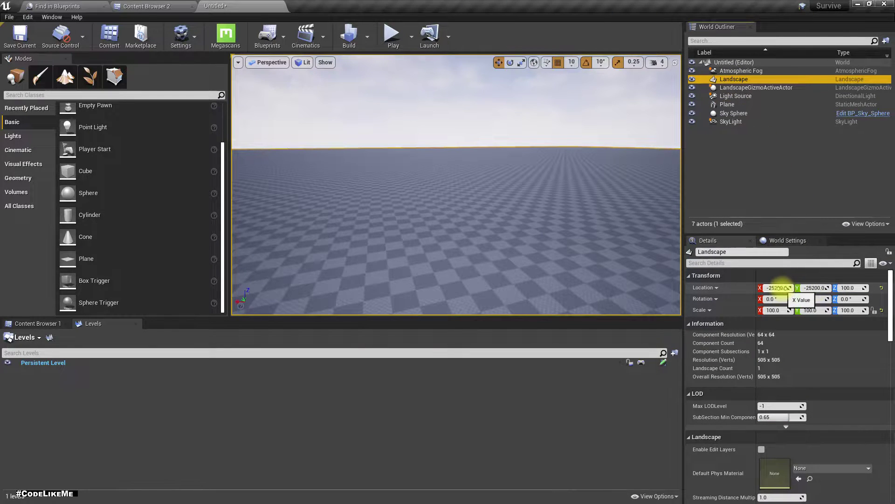
right_drag(523, 252, 438, 271)
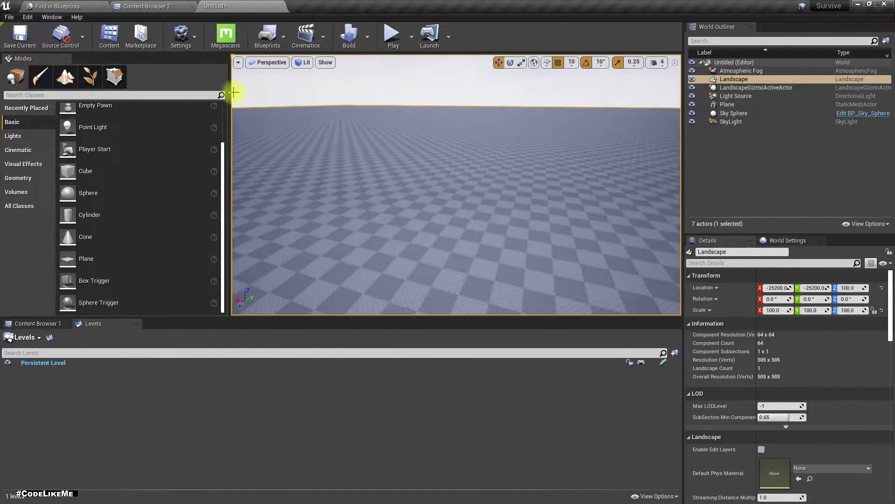
click(268, 62)
click(277, 105)
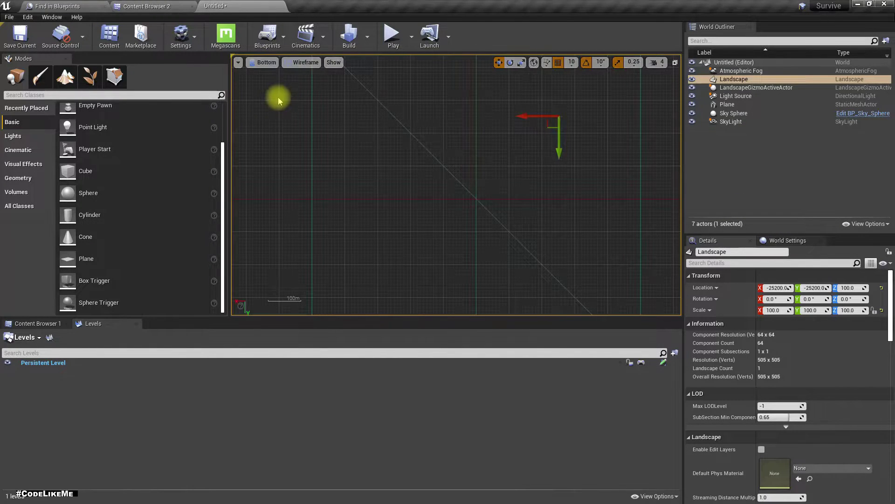
click(266, 62)
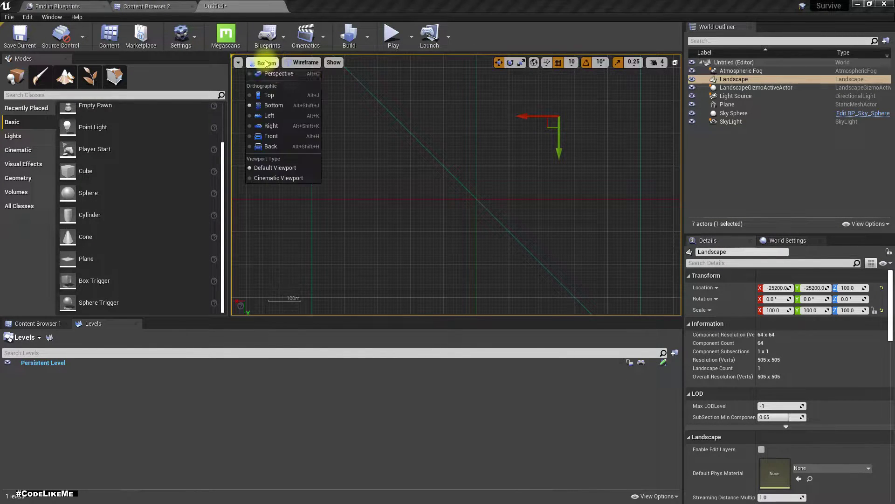
click(274, 95)
scroll(457, 160, down, 3)
scroll(443, 154, up, 3)
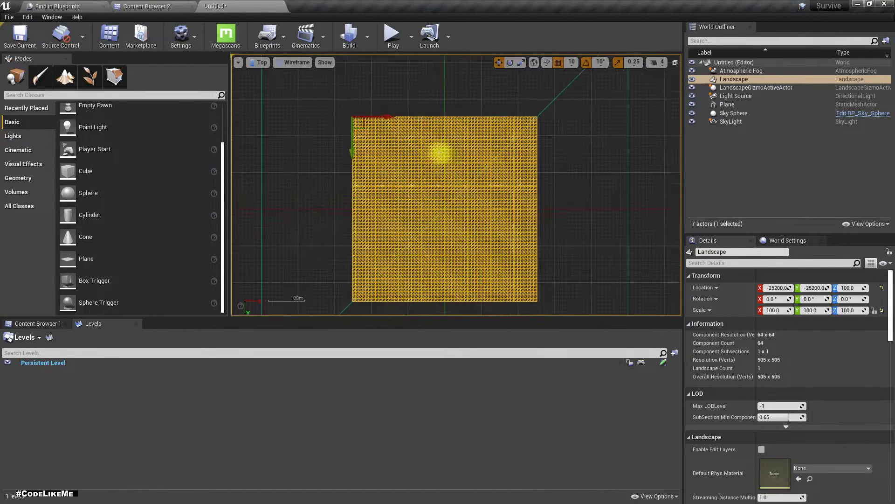
scroll(369, 158, down, 2)
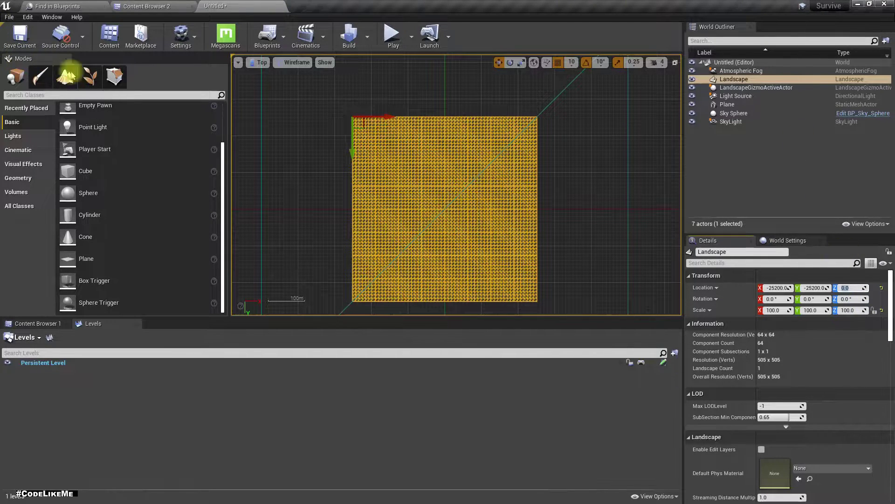
click(286, 64)
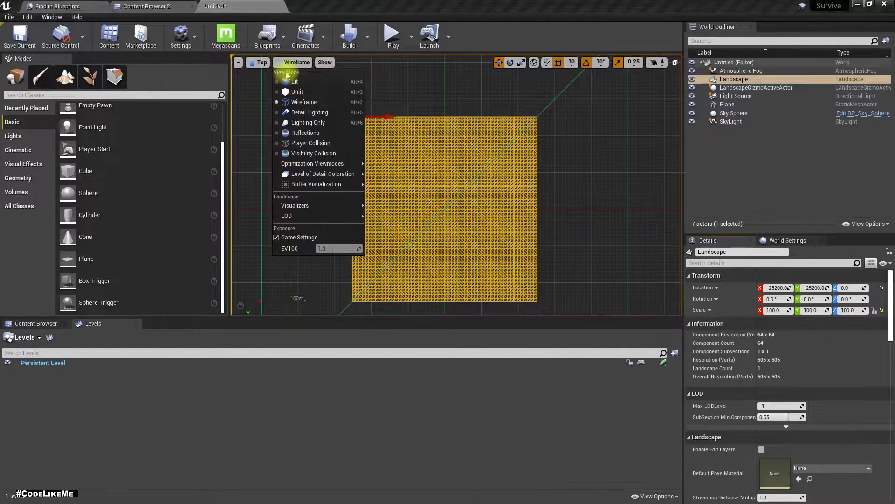
click(261, 62)
click(275, 73)
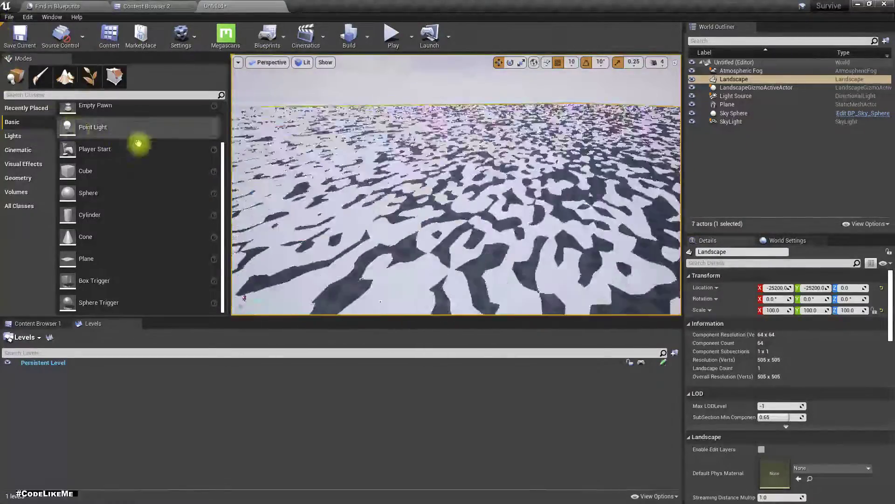
Rename the Plane actor as ocean.
click(729, 104)
click(730, 105)
text(ocean)
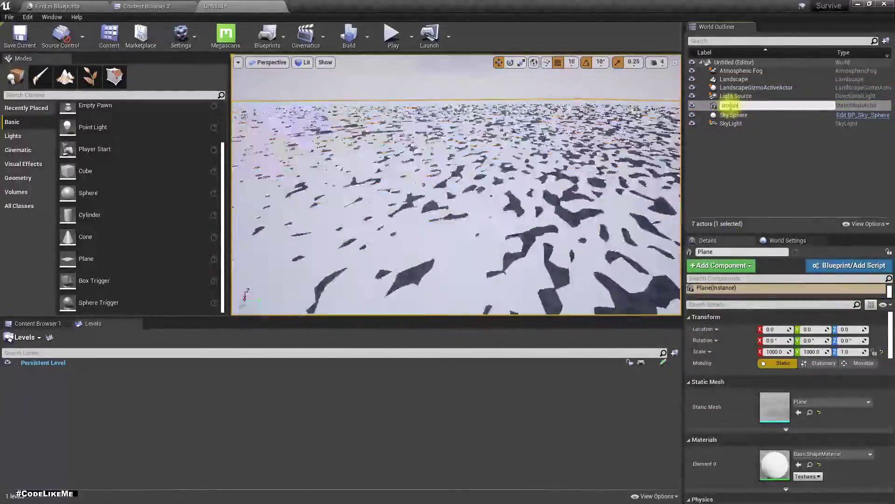
key(Return)
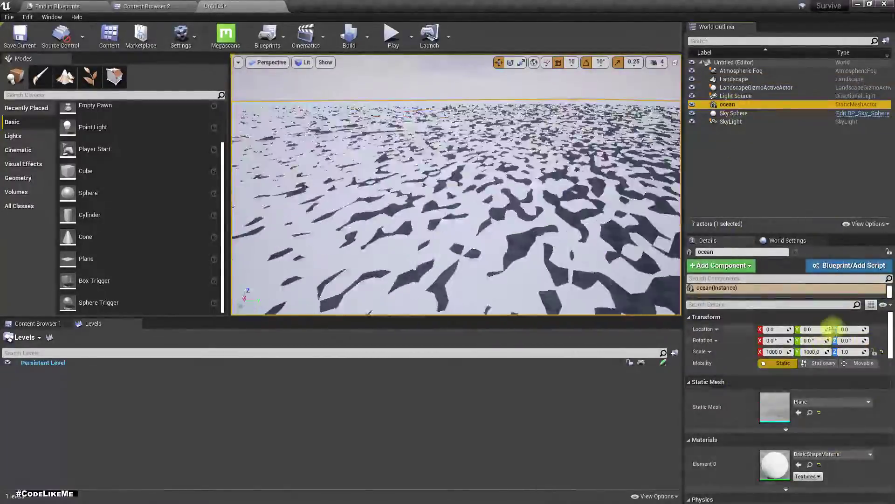
Set the ocean plane's Z location to 1 so it lies just above the landscape.
click(854, 335)
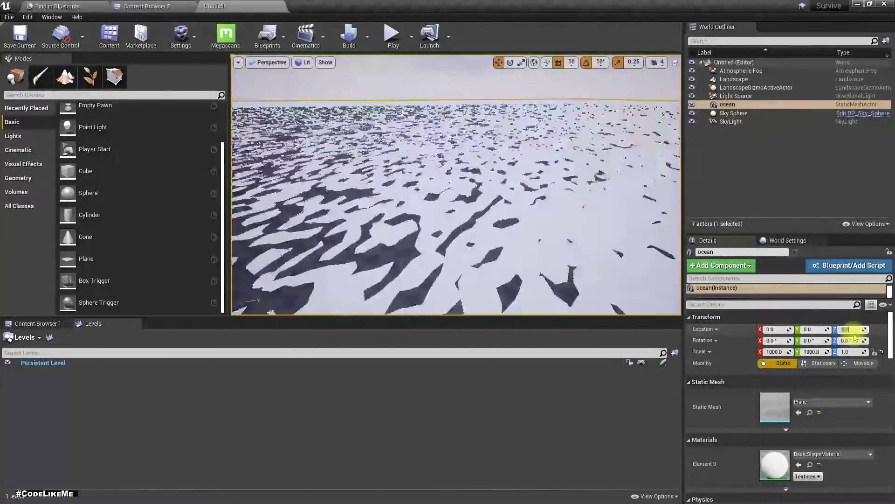
text(1)
key(Return)
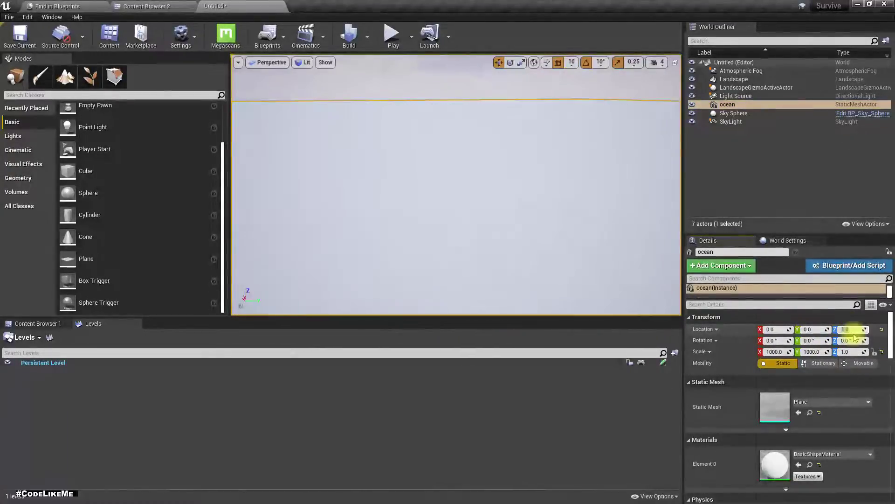
right_drag(549, 175, 484, 183)
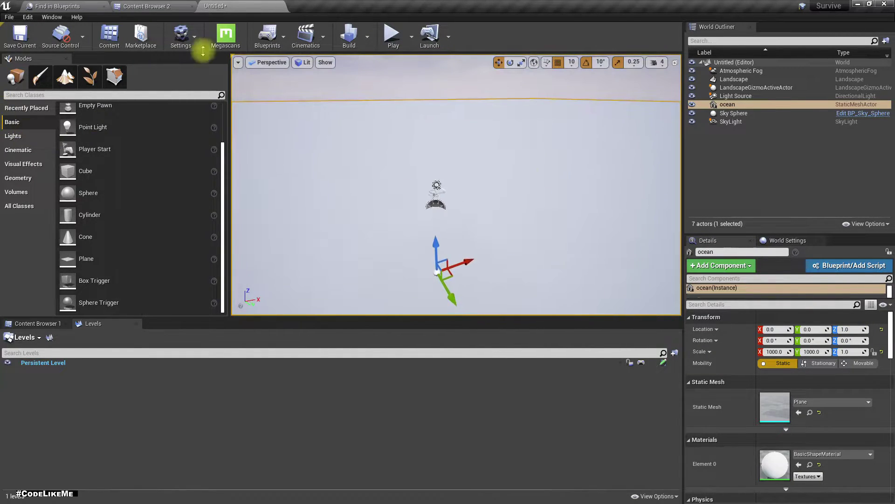
Sculpt mounds in the landscape that rise through the ocean plane, and inspect them from farther away.
click(65, 78)
mouse_move(407, 171)
mouse_down()
mouse_move(432, 176)
mouse_move(467, 145)
mouse_up()
mouse_move(466, 145)
right_down()
mouse_move(467, 175)
mouse_move(479, 156)
right_up()
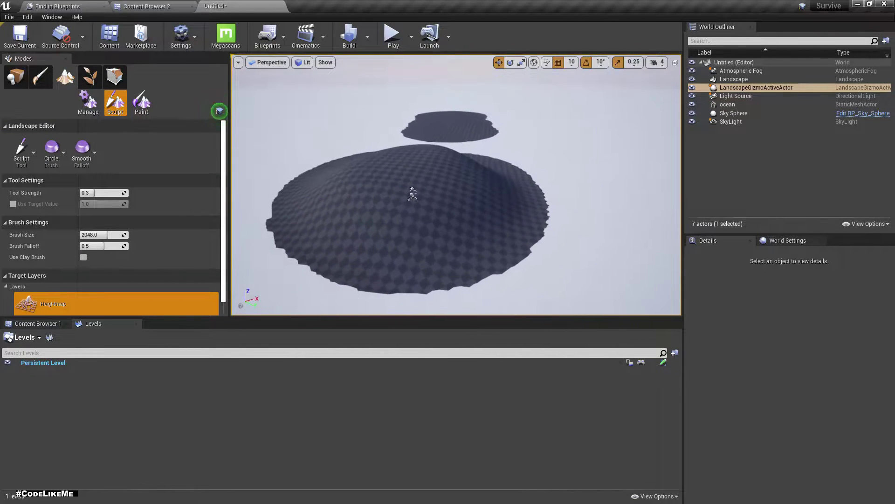
scroll(412, 194, down, 10)
mouse_move(456, 184)
right_down()
mouse_move(431, 172)
mouse_move(378, 181)
mouse_move(446, 183)
mouse_move(513, 149)
right_up()
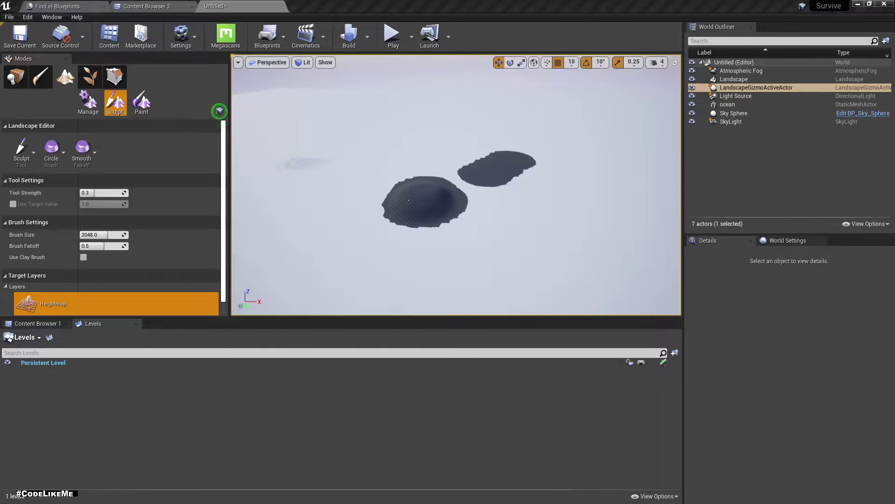
right_drag(592, 217, 565, 233)
key(s)
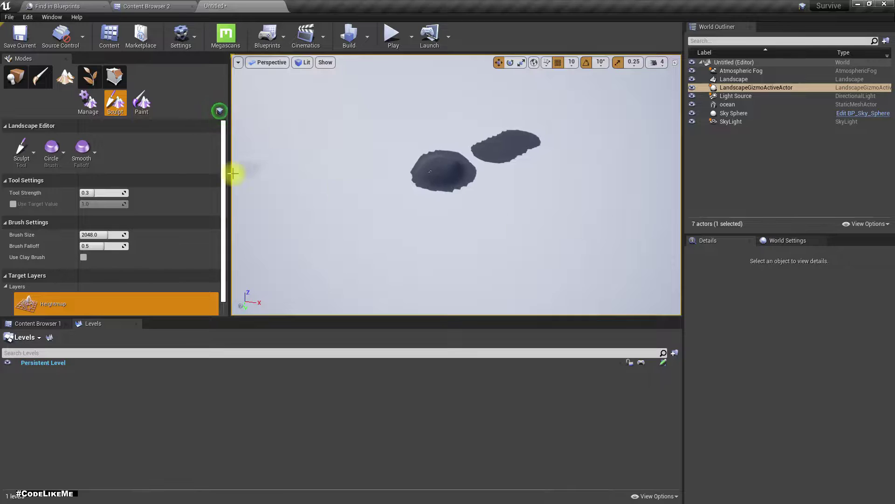
Switch landscape sculpting to the Flatten tool with Flatten Mode set to Raise.
click(28, 154)
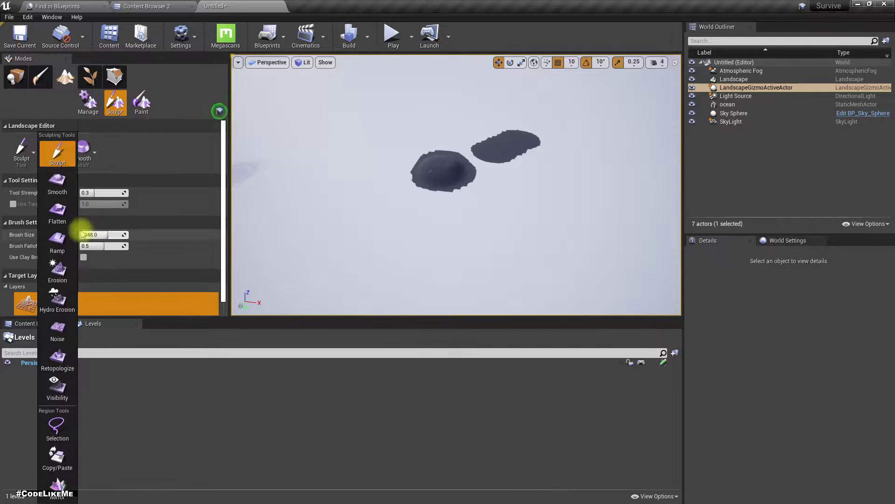
click(57, 211)
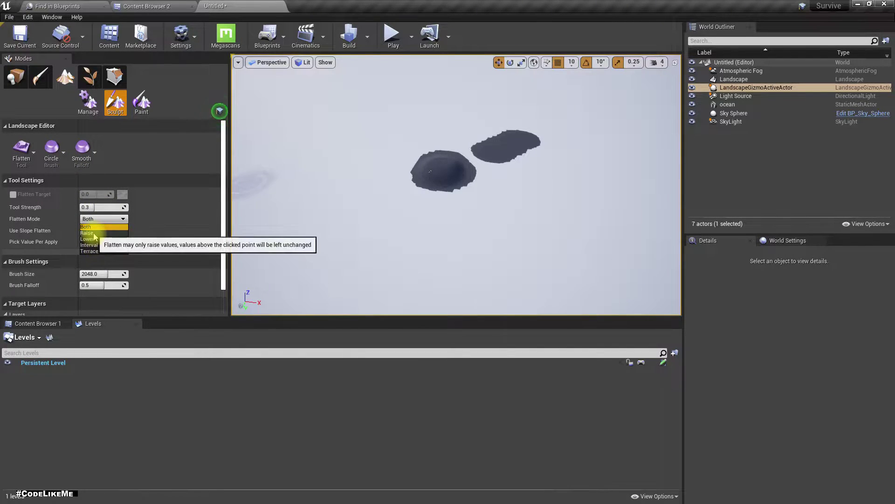
click(94, 233)
mouse_move(451, 171)
right_down()
mouse_move(475, 174)
mouse_move(440, 168)
mouse_move(463, 182)
right_up()
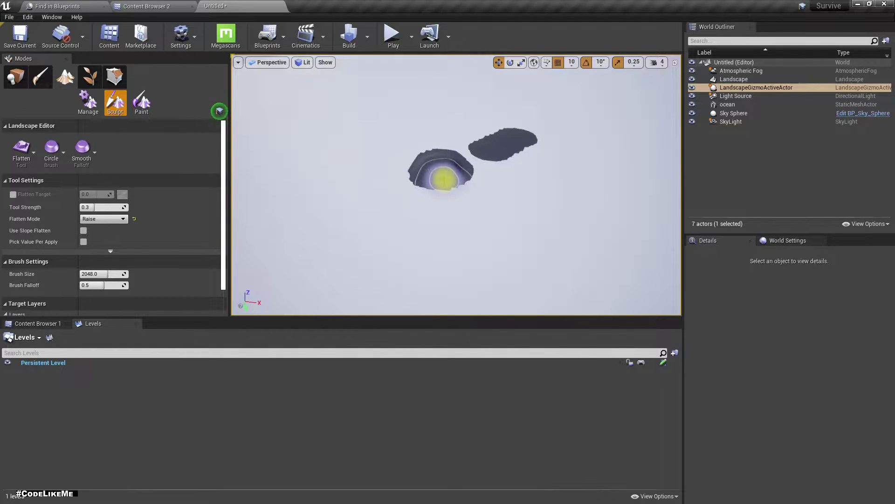
Enlarge the brush size to 8192 and raise the landscape into one wide flat island that joins both mounds.
key(bracketright)
key(bracketright)
key(bracketright)
key(bracketright)
key(bracketright)
key(bracketright)
key(bracketright)
key(bracketright)
key(bracketright)
key(bracketright)
key(bracketright)
key(bracketright)
key(bracketright)
key(bracketright)
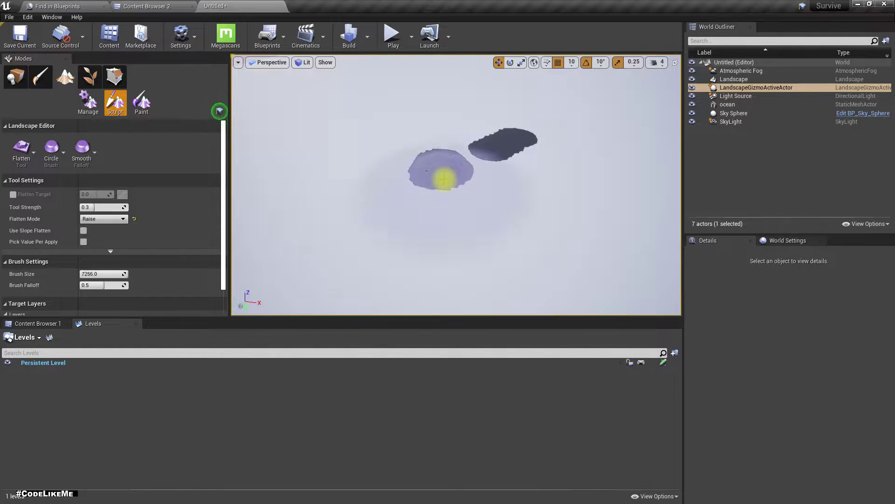
mouse_move(445, 175)
mouse_down()
mouse_move(483, 188)
mouse_move(611, 110)
mouse_up()
mouse_move(611, 109)
right_down()
mouse_move(642, 97)
mouse_move(623, 109)
right_up()
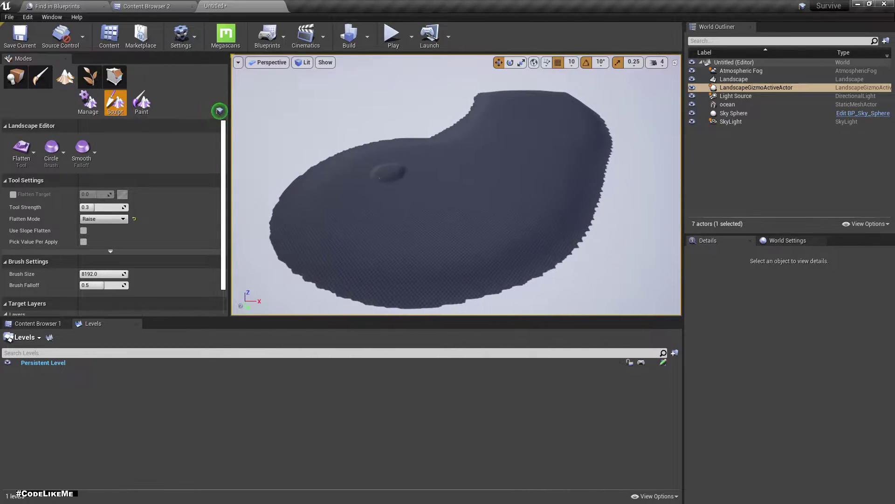
Play-test the level by running the character across the raised island to the ocean edge, and stop the simulation.
mouse_move(474, 158)
right_down()
mouse_move(486, 173)
mouse_move(506, 161)
mouse_move(498, 171)
mouse_move(518, 170)
mouse_move(522, 156)
mouse_move(541, 165)
mouse_move(560, 151)
mouse_move(473, 158)
right_up()
key(alt+p)
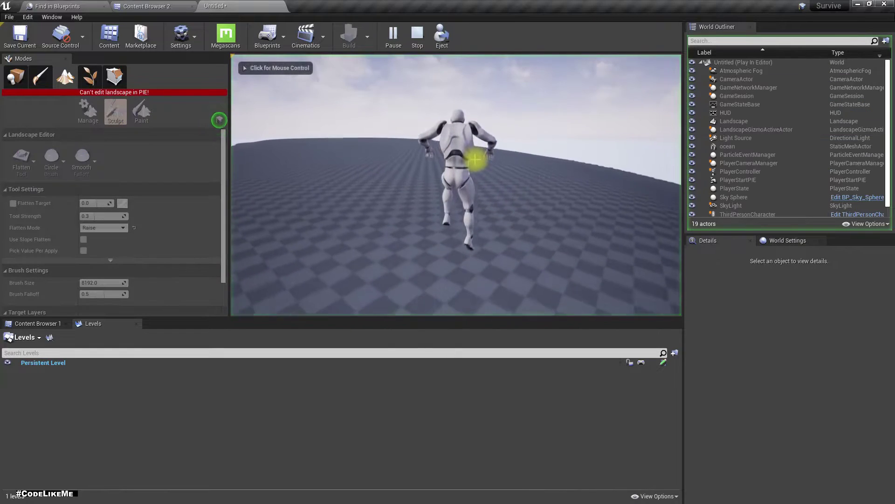
key(w)
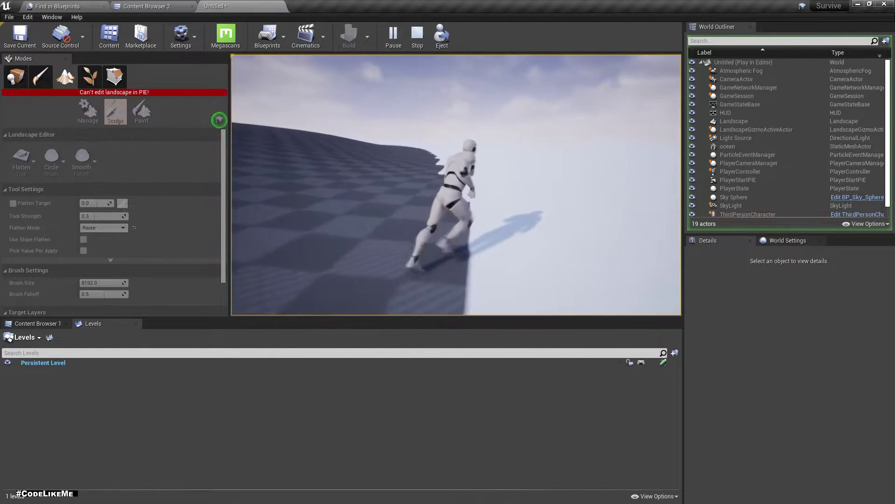
key(w)
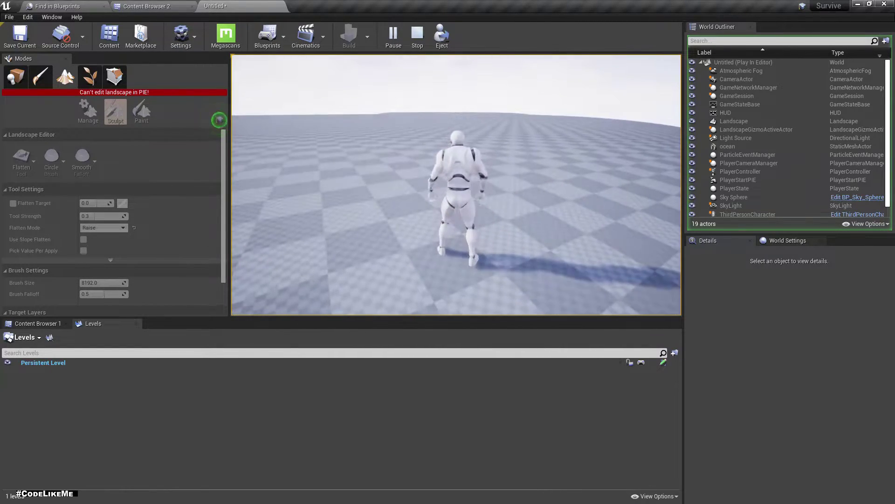
key(Escape)
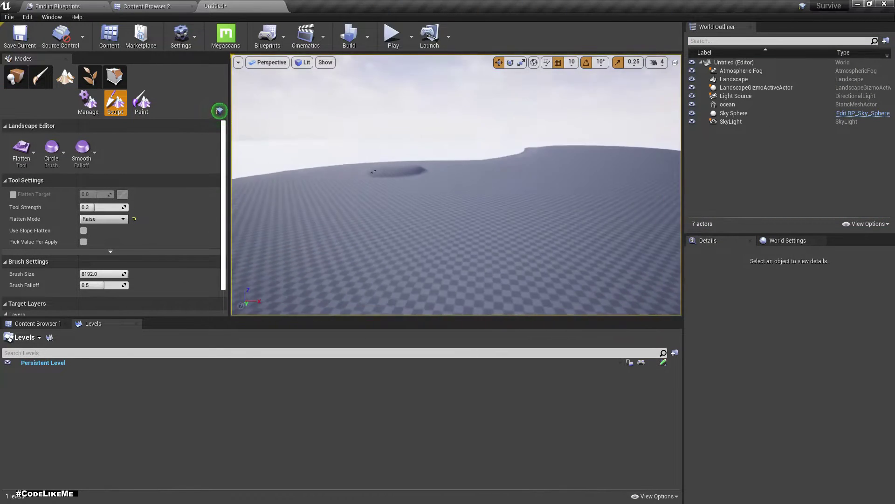
Work over the island surface with the Flatten tool and reduce the brush size to 3249.
drag(474, 177, 474, 177)
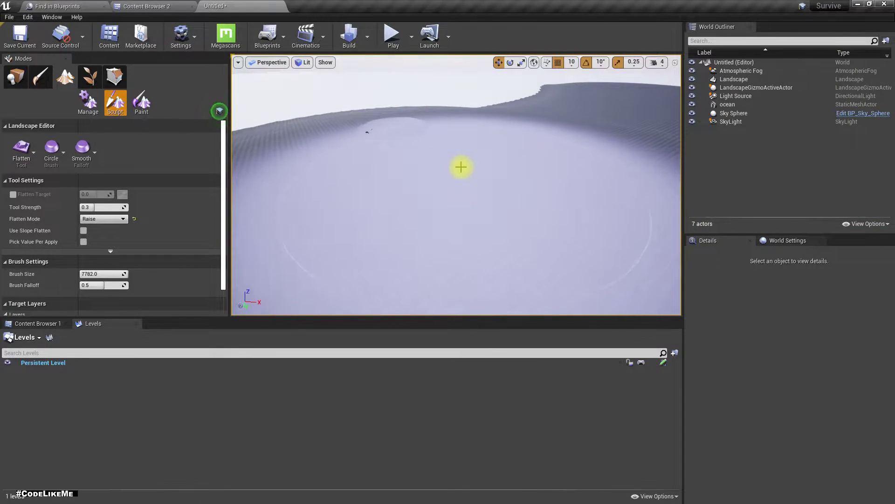
right_drag(358, 130, 279, 176)
drag(485, 208, 527, 191)
mouse_move(527, 191)
right_down()
mouse_move(390, 180)
mouse_move(426, 180)
mouse_move(413, 140)
right_up()
Sculpt uneven hills around the island's small mound and at its far end with the Sculpt tool.
click(20, 159)
click(45, 200)
click(37, 167)
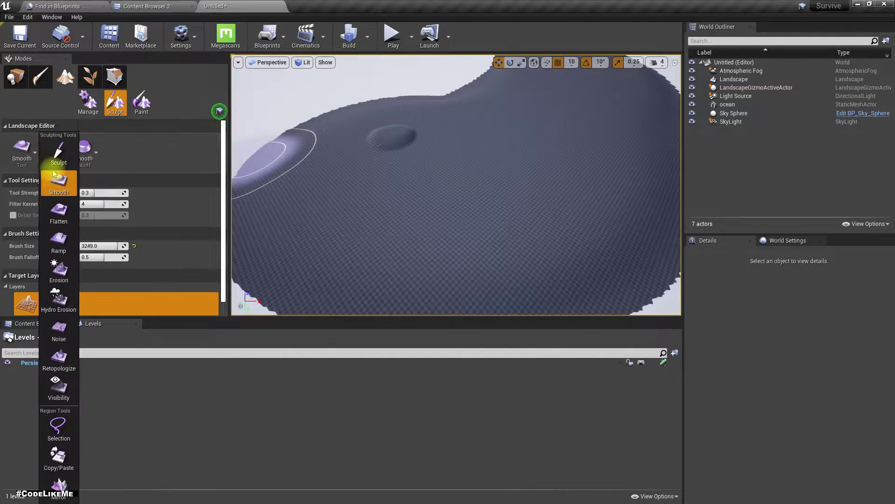
click(53, 155)
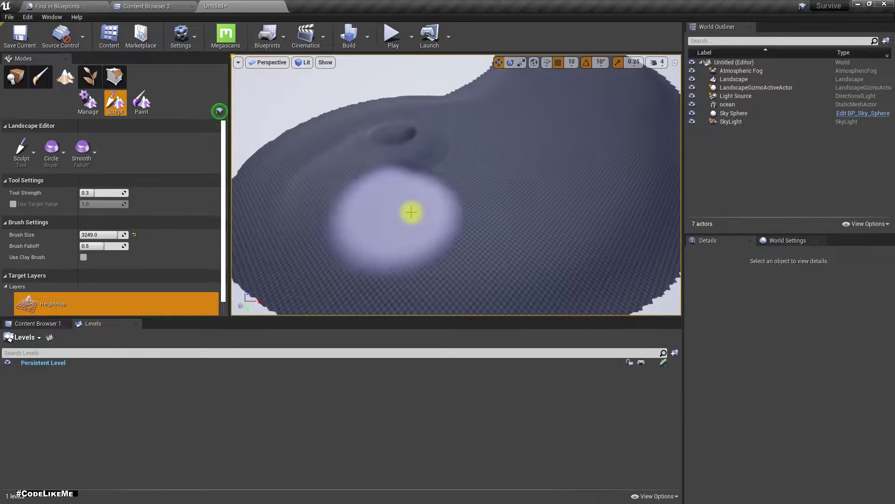
mouse_move(490, 154)
right_down()
mouse_move(536, 110)
mouse_move(534, 93)
mouse_move(532, 143)
right_up()
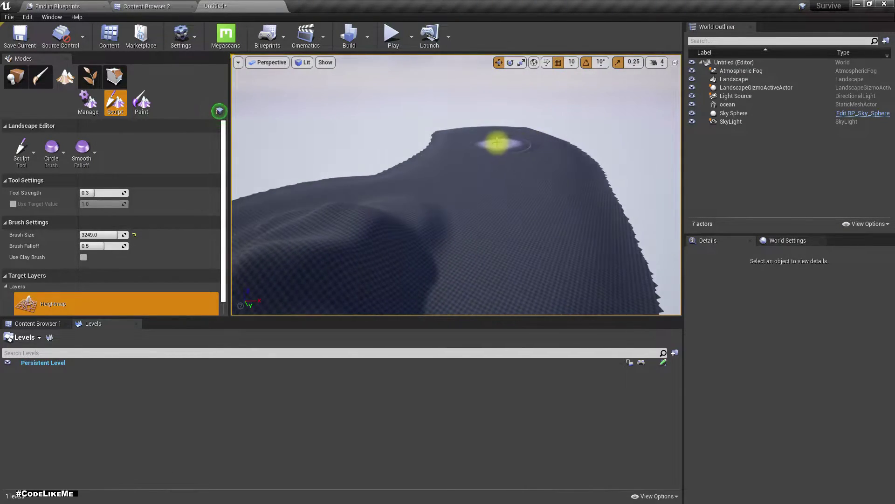
right_drag(496, 177, 506, 183)
right_drag(399, 180, 419, 185)
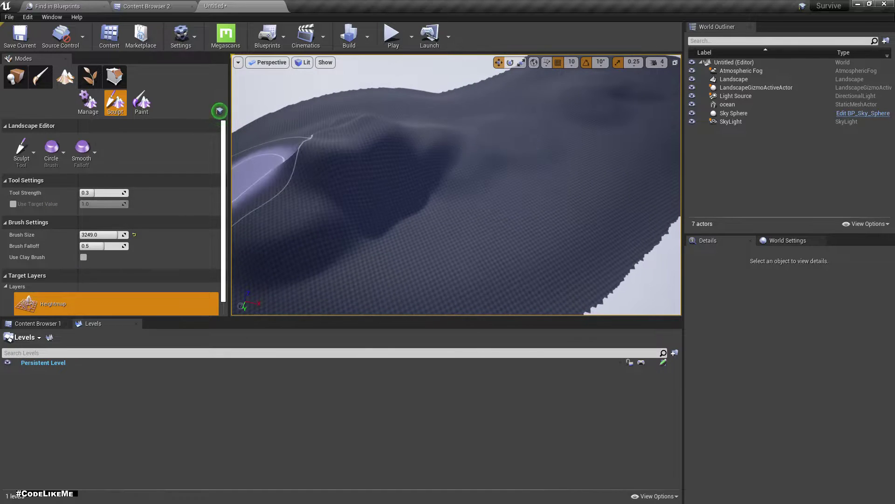
Raise flat plateaus beside the hills and at the far end of the island with the Flatten tool in Raise mode.
click(21, 148)
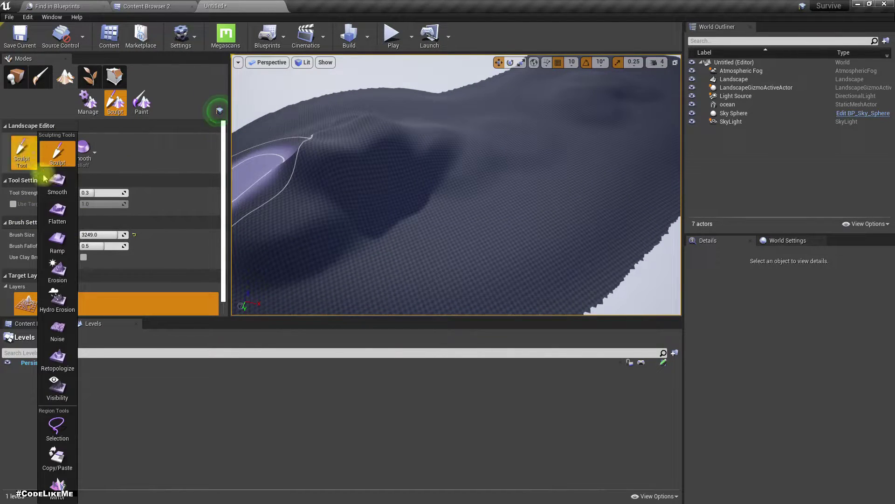
click(56, 210)
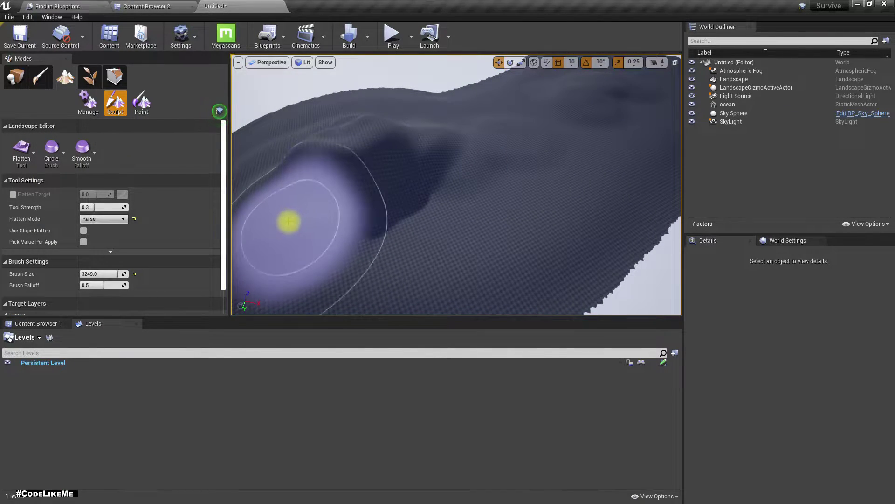
drag(295, 222, 462, 172)
mouse_move(463, 171)
right_down()
mouse_move(486, 172)
mouse_move(470, 171)
mouse_move(468, 156)
right_up()
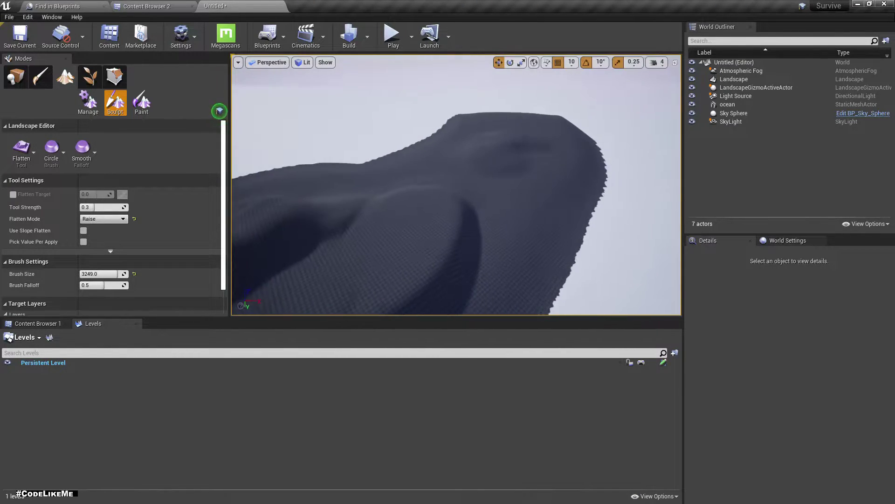
right_drag(544, 98, 544, 98)
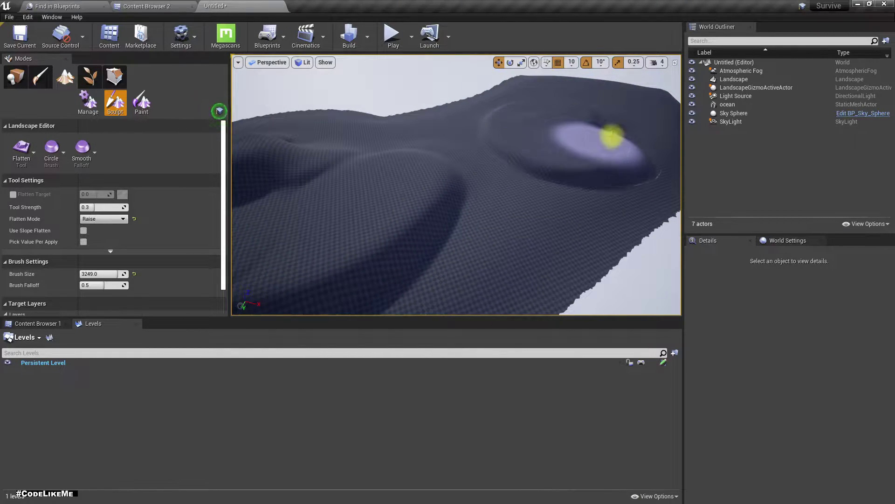
right_drag(600, 110, 580, 131)
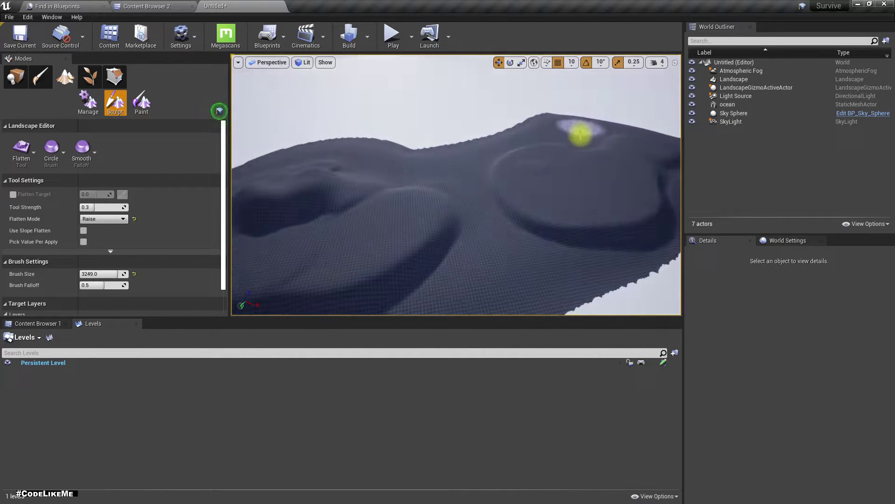
Undo the last flatten stroke and view the plateaus from ground level.
right_drag(442, 152, 442, 152)
key(ctrl+z)
right_drag(509, 166, 508, 166)
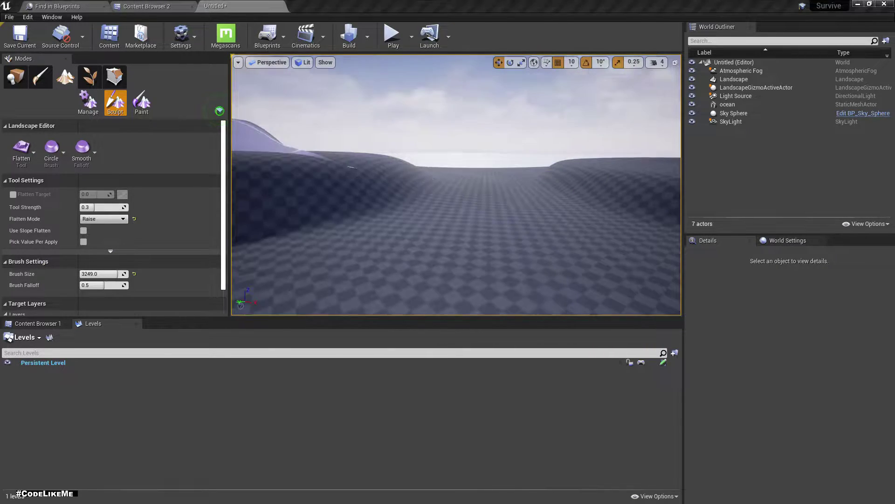
Locate the M_WaterSurface_Inst material instance in the Materials/Water/test content folder and select it.
click(148, 5)
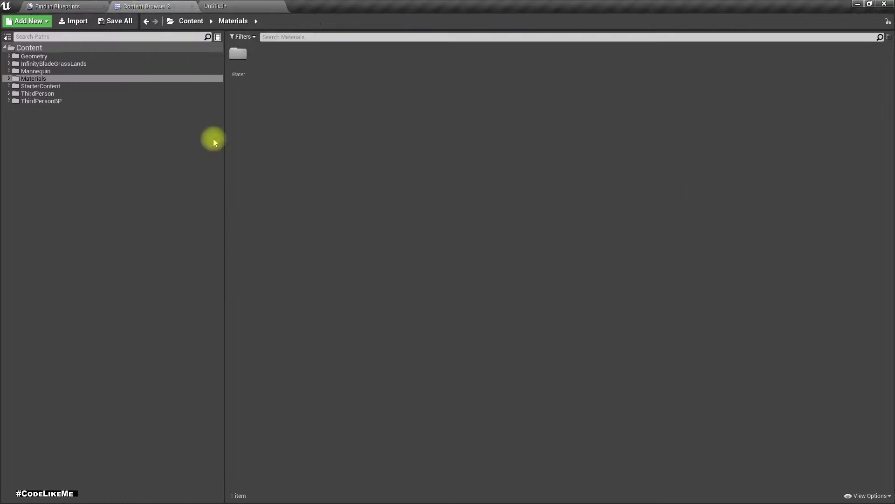
double_click(238, 57)
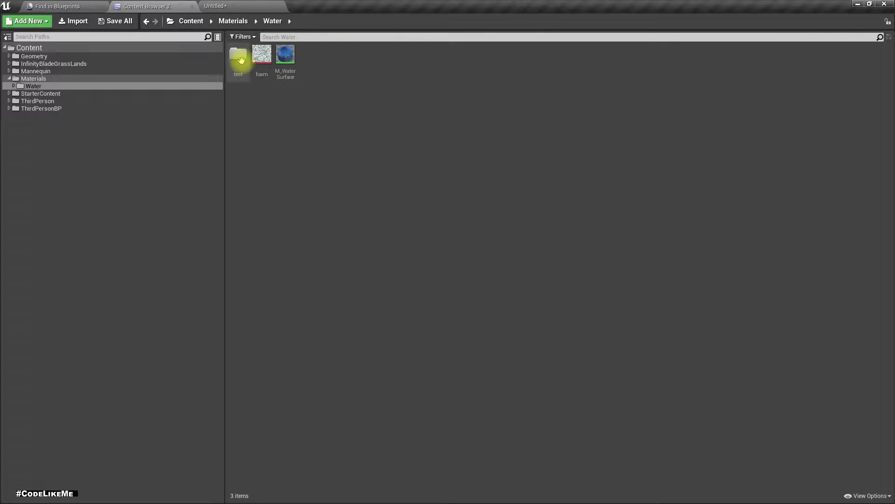
double_click(240, 56)
click(232, 59)
click(233, 5)
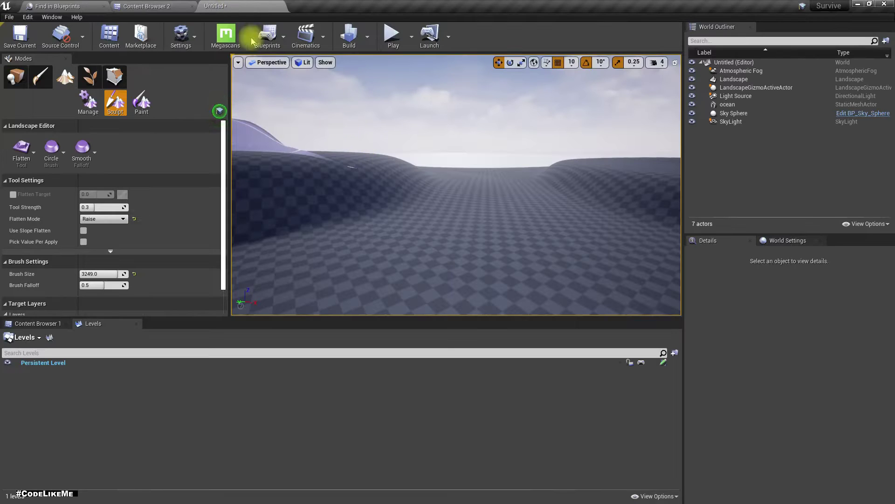
click(159, 6)
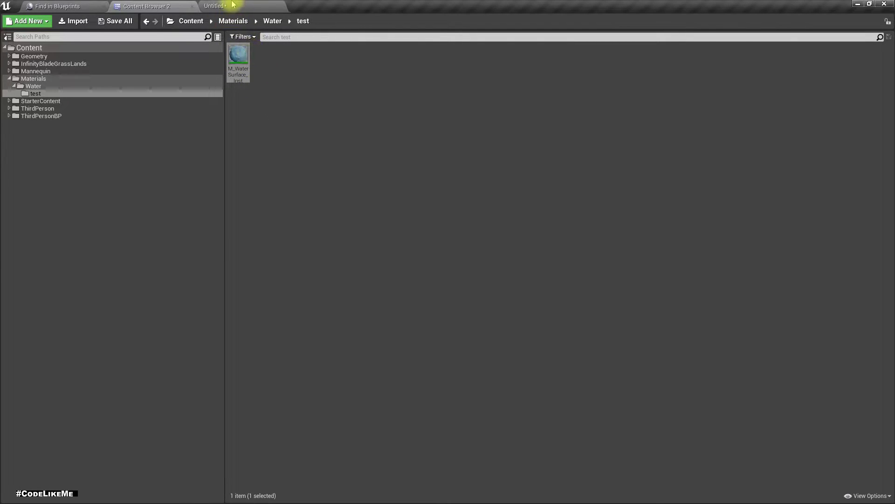
click(215, 5)
Assign M_WaterSurface_Inst to the ocean plane's Element 0 material slot.
right_drag(379, 161, 421, 175)
key(shift+1)
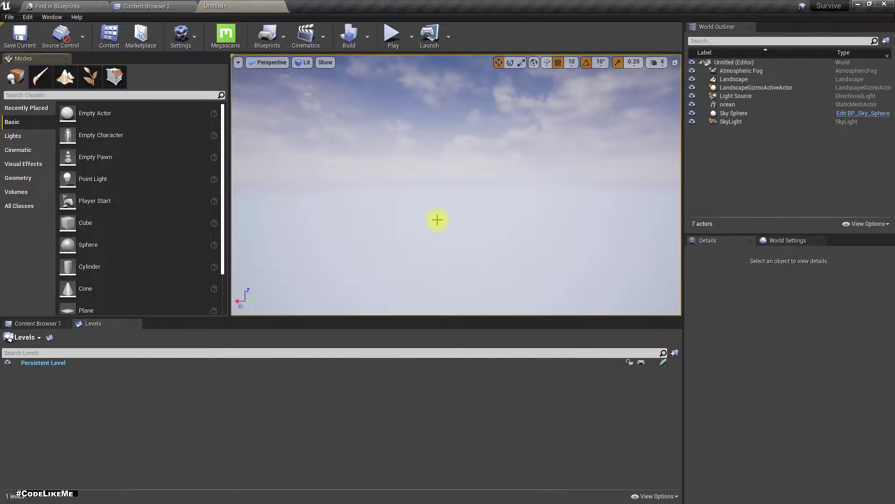
click(436, 220)
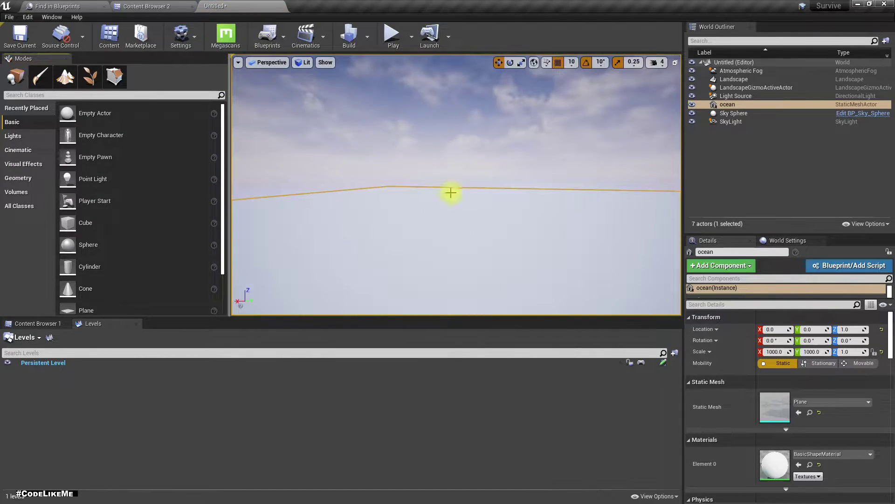
click(821, 402)
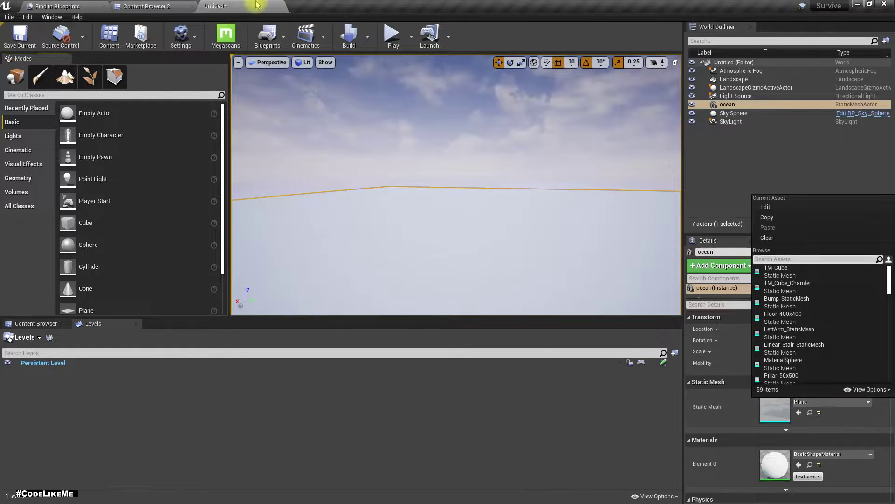
click(169, 6)
drag(237, 54, 775, 464)
Examine the water material on the ocean plane around the island's shoreline.
right_drag(540, 271, 886, 298)
key(w)
key(w)
key(w)
key(s)
key(w)
key(w)
right_drag(537, 254, 471, 264)
key(w)
Play-test the level full screen, running the character over the island to view the water, and end the test.
key(F11)
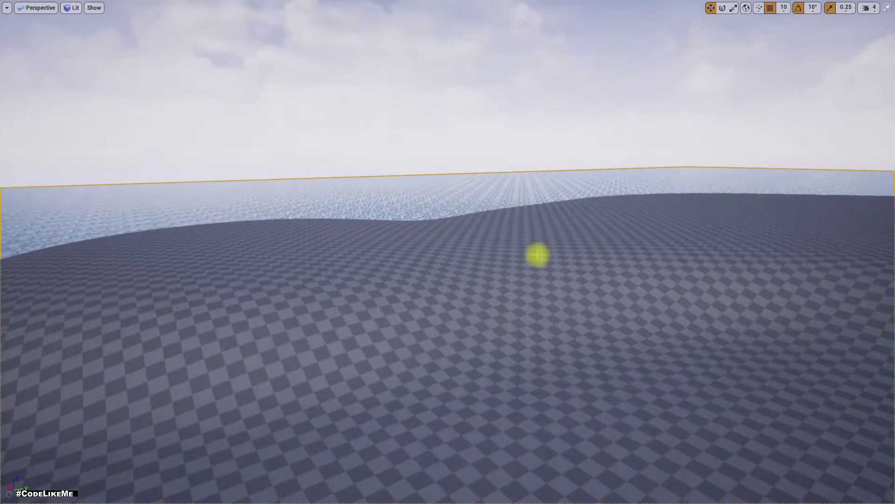
key(alt+p)
click(537, 255)
key(w)
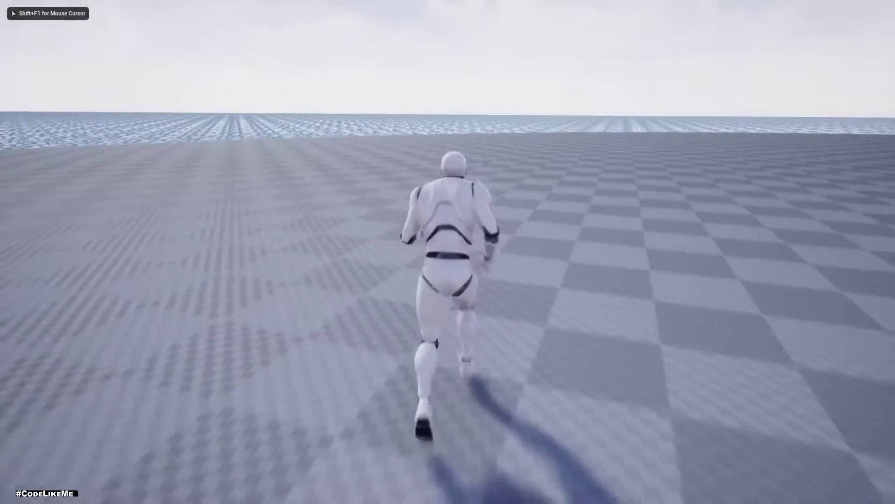
key(d)
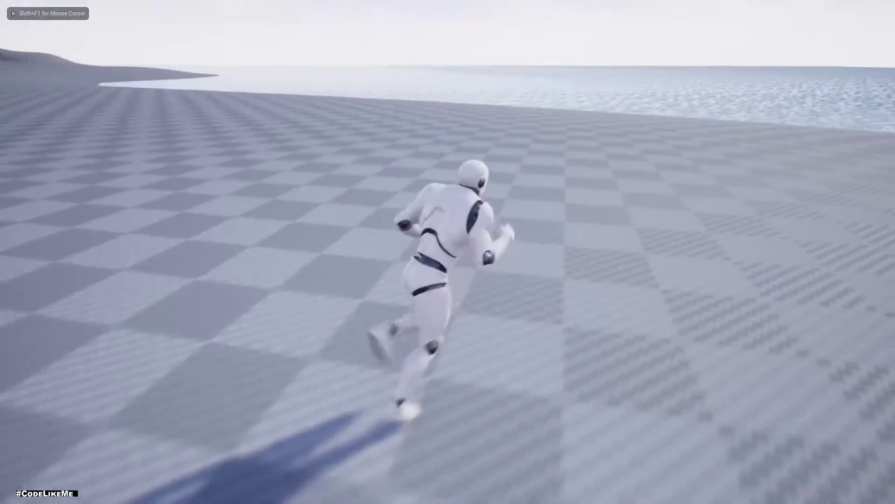
key(w)
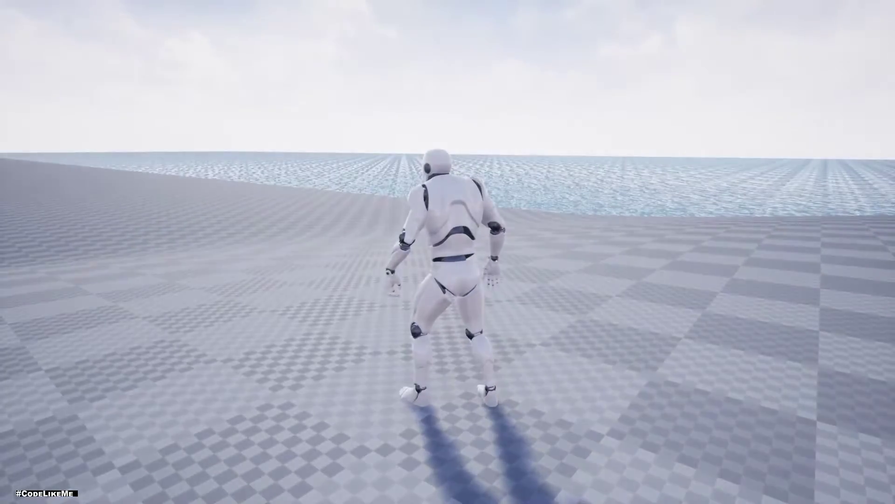
key(w)
key(Escape)
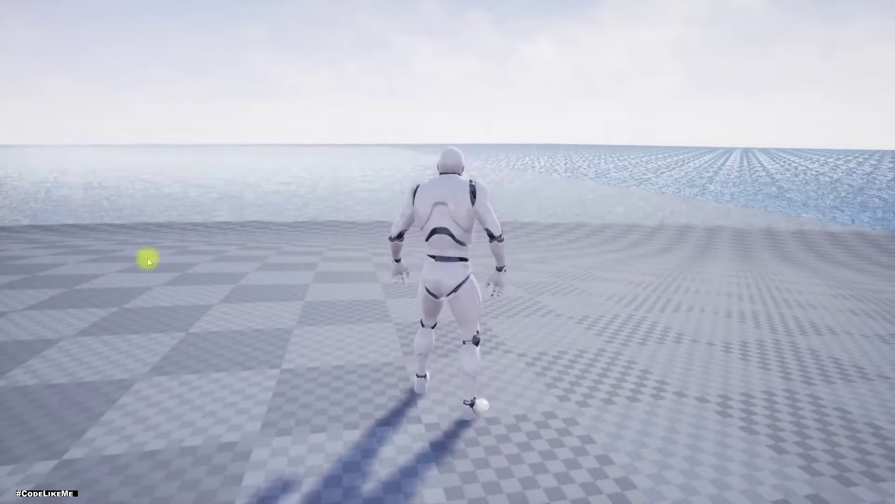
Inspect the ocean along the landscape's outer edge, restore the normal editor layout, and open the ocean's M_WaterSurface_Inst material instance.
right_drag(309, 263, 242, 266)
key(w)
key(w)
right_drag(465, 299, 604, 285)
key(e)
click(645, 283)
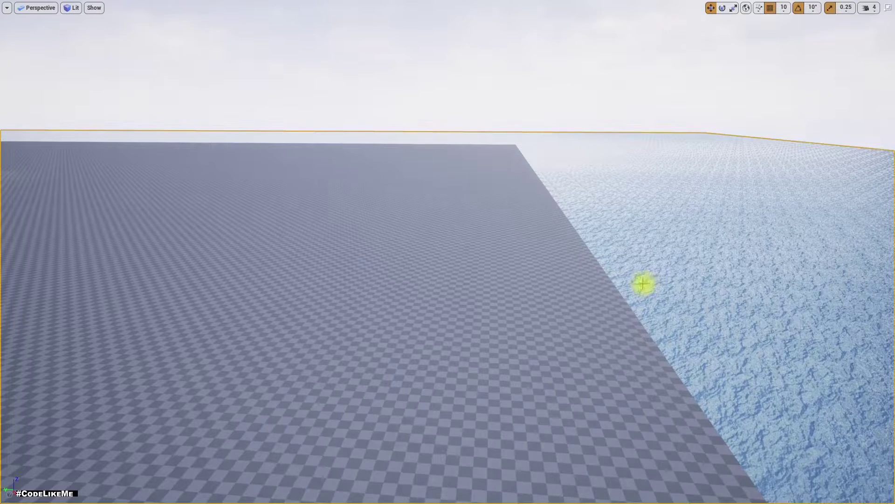
key(F11)
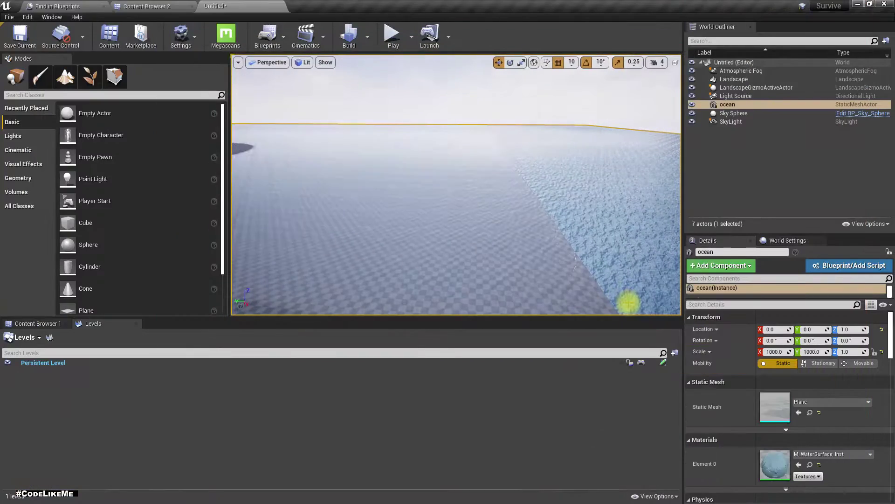
double_click(777, 465)
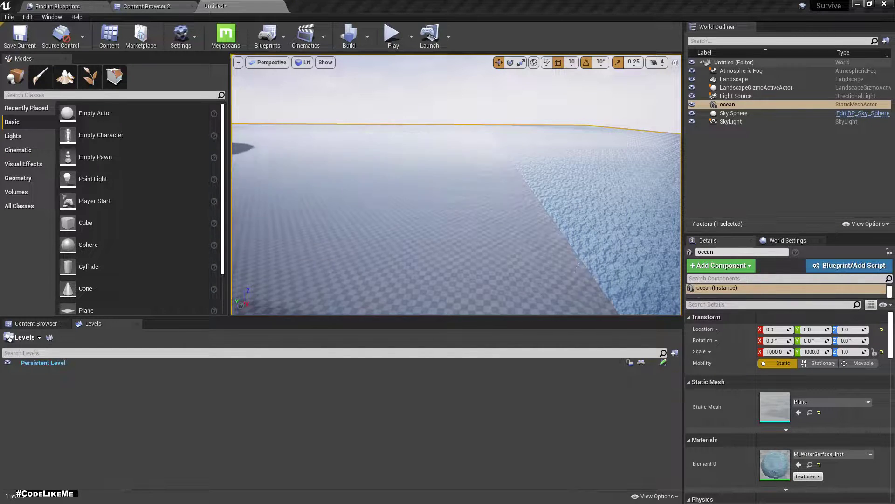
key(f)
right_drag(542, 263, 516, 294)
key(w)
key(e)
key(w)
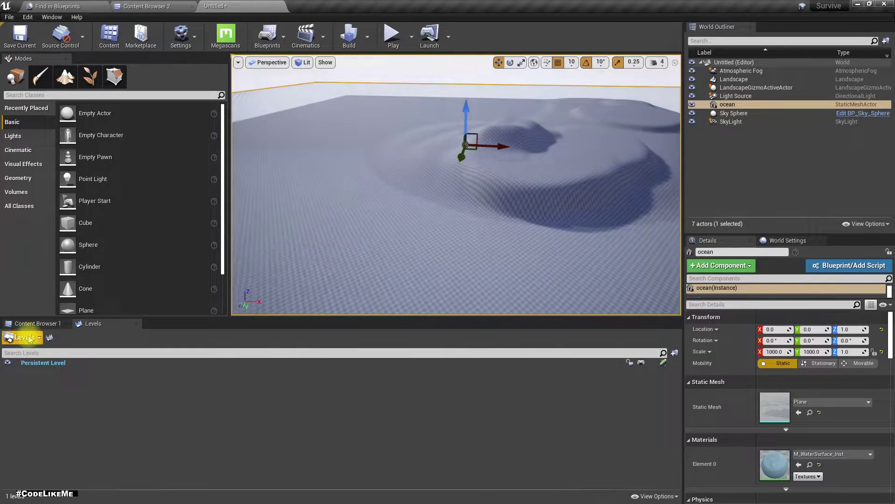
click(65, 76)
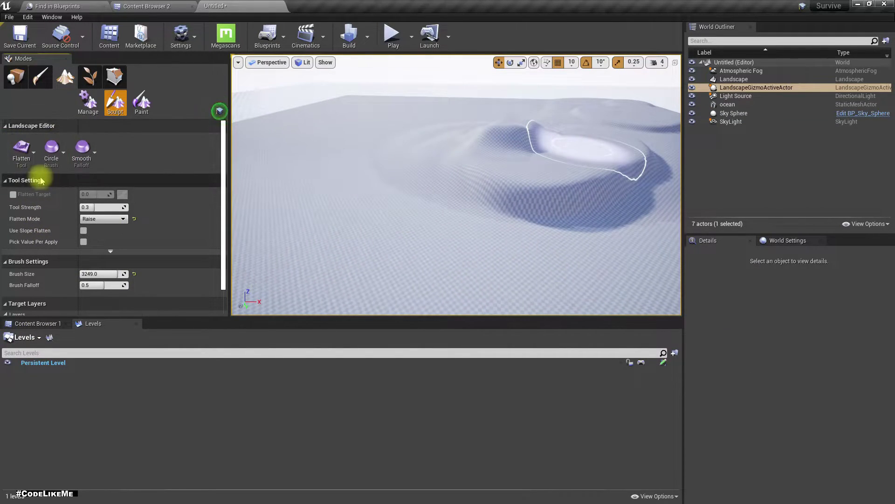
click(28, 160)
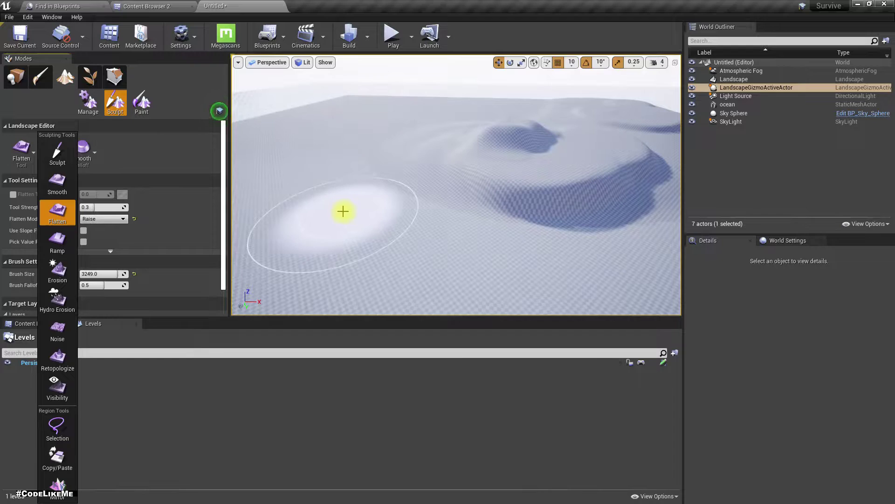
click(17, 77)
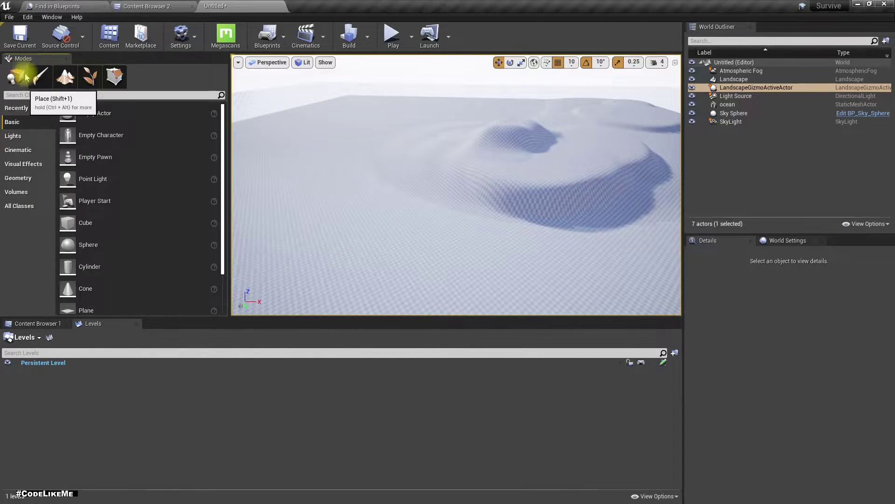
Set the Landscape actor's Z location to -100 and check the island's shoreline against the ocean.
click(733, 79)
right_drag(436, 200, 419, 196)
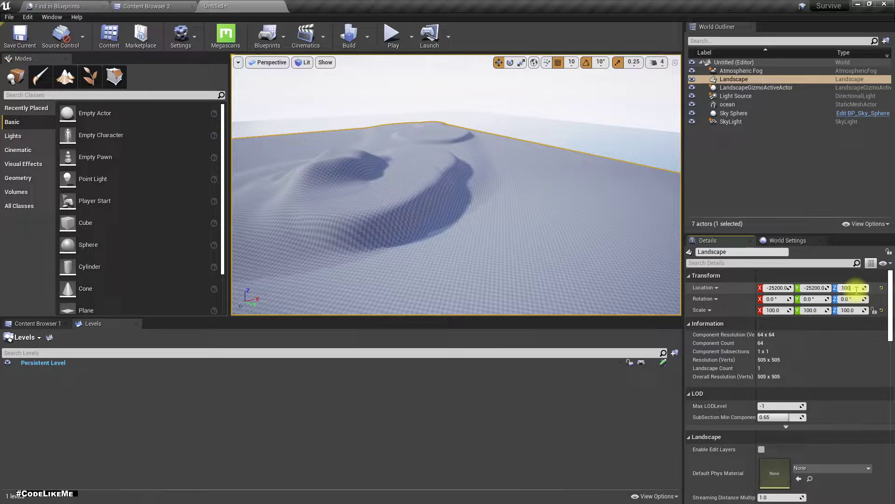
key(Return)
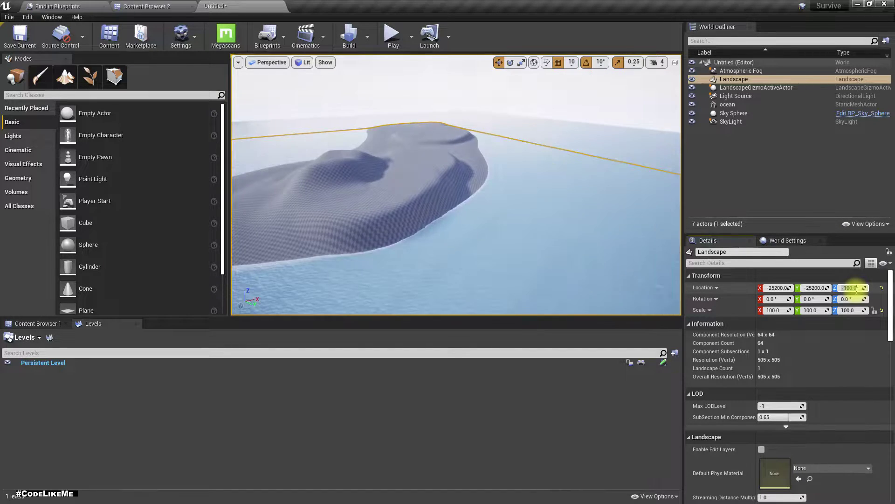
mouse_move(433, 280)
right_down()
mouse_move(513, 276)
mouse_move(415, 294)
mouse_move(346, 261)
mouse_move(471, 219)
mouse_move(466, 278)
mouse_move(457, 250)
mouse_move(410, 221)
mouse_move(321, 238)
mouse_move(334, 222)
mouse_move(443, 273)
mouse_move(471, 263)
mouse_move(588, 283)
mouse_move(428, 289)
right_up()
key(w)
key(w)
key(w)
key(s)
key(s)
key(s)
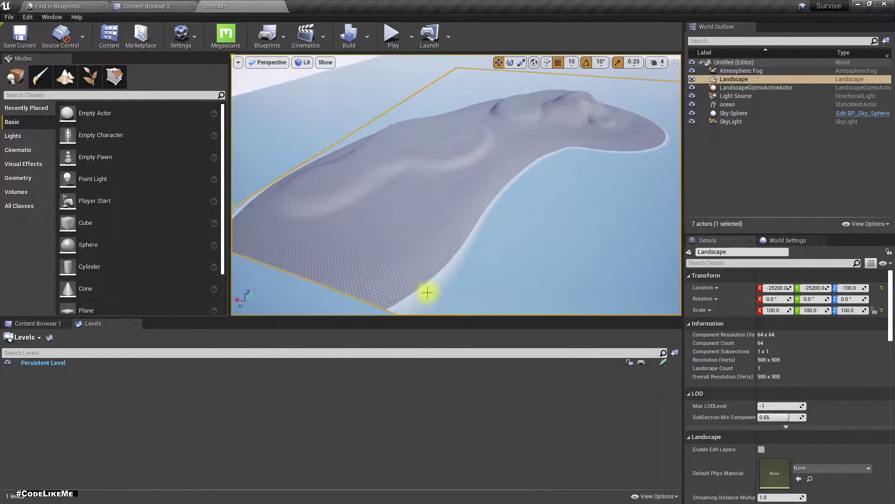
Lower the landscape's straight outer edges beneath the ocean with the Flatten sculpting tool in Lower mode.
click(74, 72)
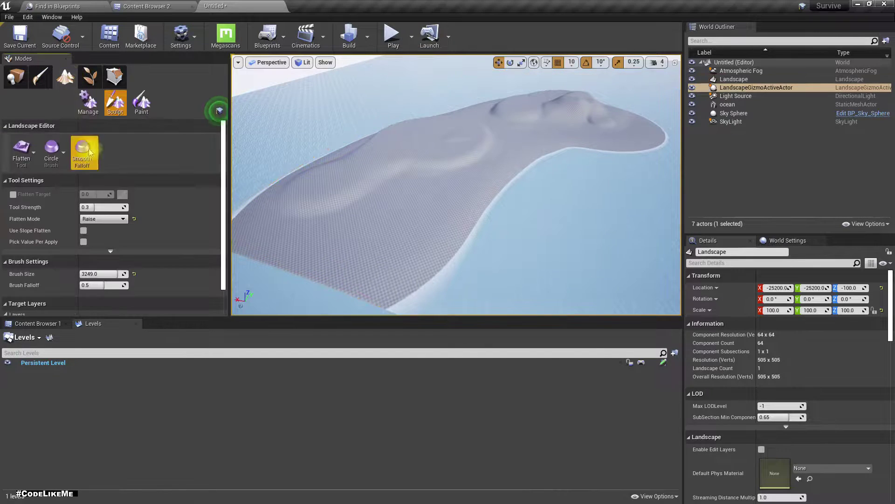
click(32, 161)
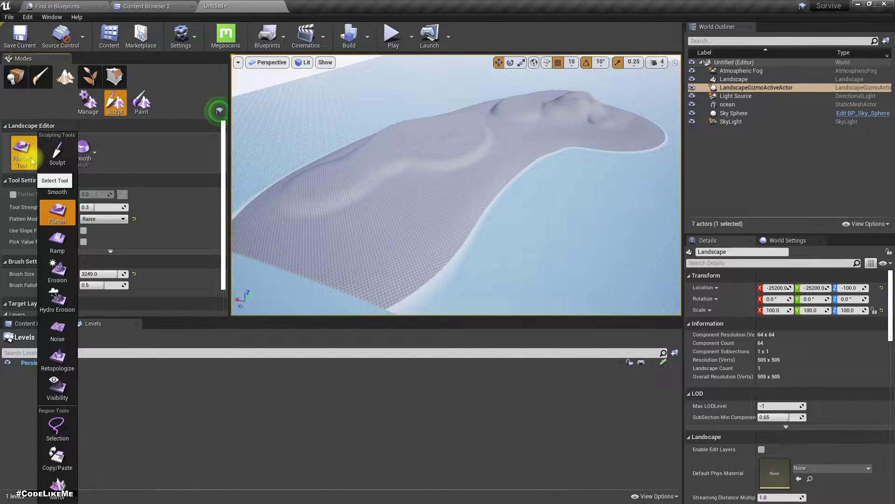
click(57, 212)
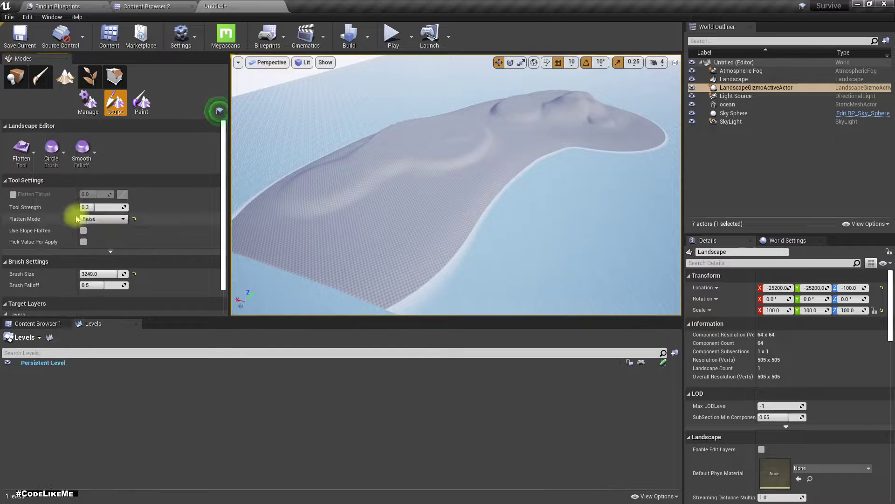
click(107, 221)
click(94, 240)
right_drag(487, 177, 487, 219)
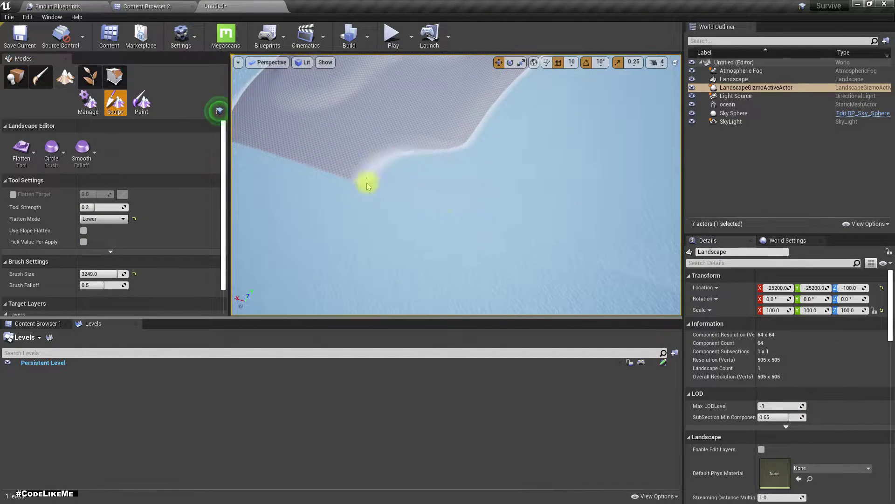
mouse_move(601, 206)
right_down()
mouse_move(574, 163)
mouse_move(549, 205)
right_up()
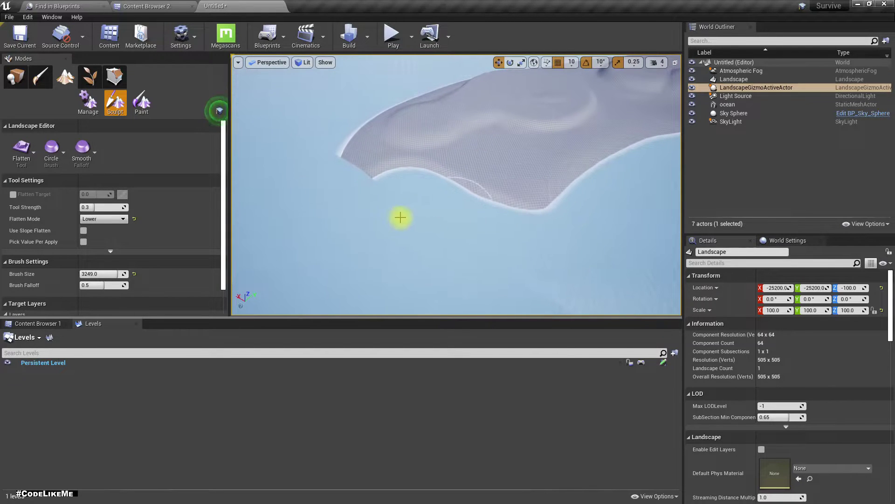
mouse_move(465, 206)
right_down()
mouse_move(508, 200)
mouse_move(471, 182)
mouse_move(524, 188)
mouse_move(468, 201)
mouse_move(457, 164)
mouse_move(543, 180)
mouse_move(635, 164)
mouse_move(574, 167)
mouse_move(658, 171)
mouse_move(470, 218)
right_up()
key(w)
key(a)
Play-test the level full screen, running the character toward the shoreline, and end the test.
key(alt+p)
key(w)
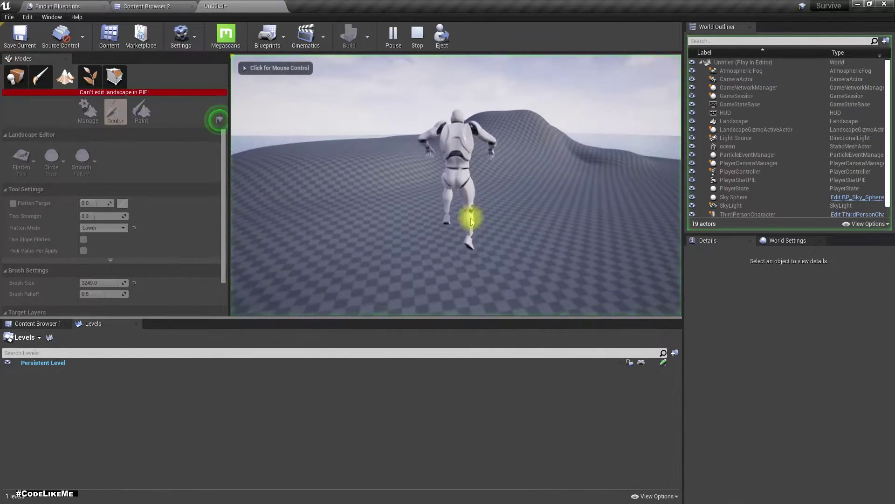
key(F11)
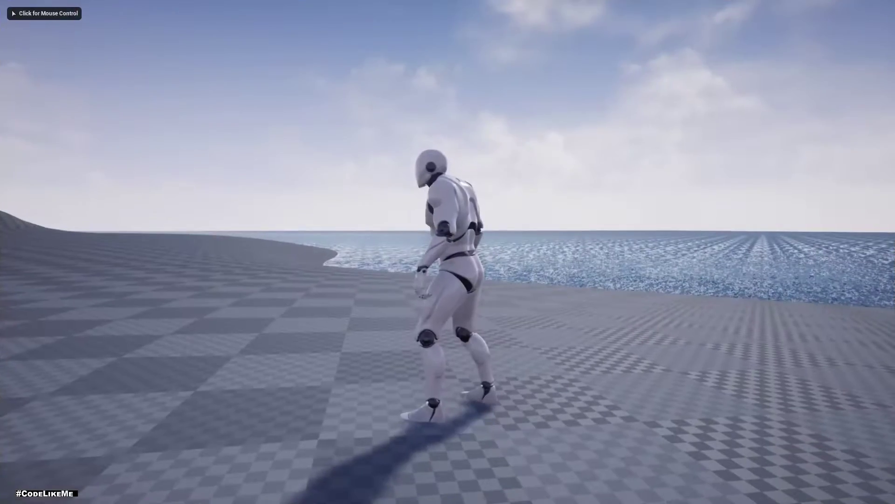
key(w)
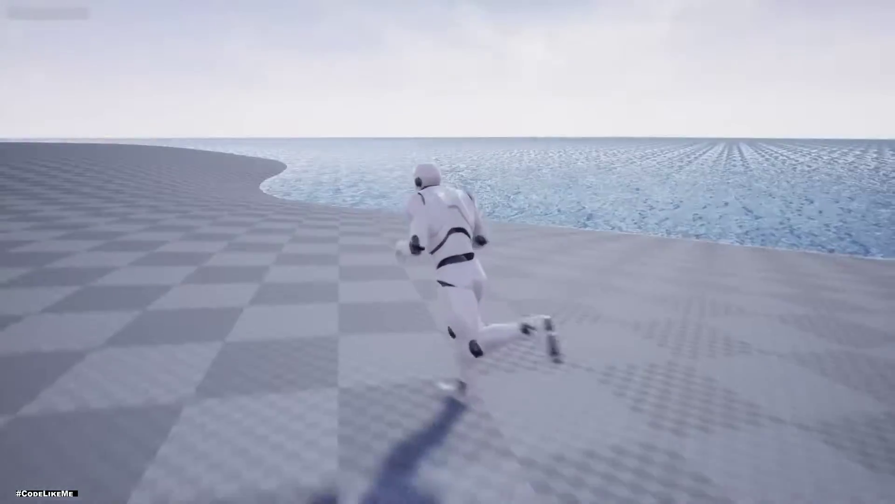
key(Escape)
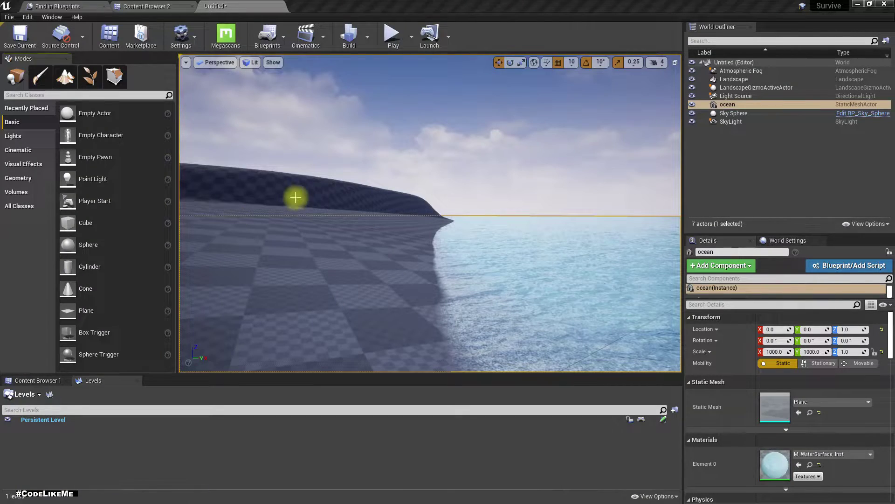
right_drag(295, 196, 264, 205)
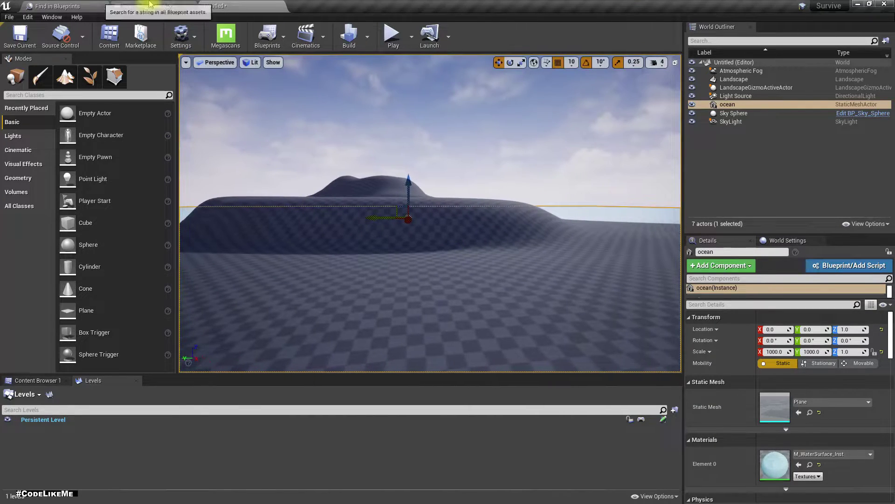
Browse the StarterContent Materials folder with enlarged thumbnails for possible landscape materials.
click(167, 5)
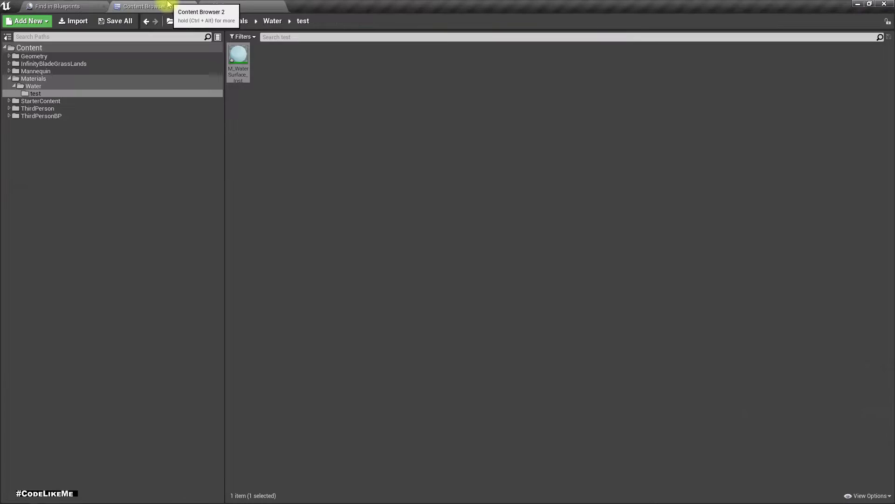
click(41, 101)
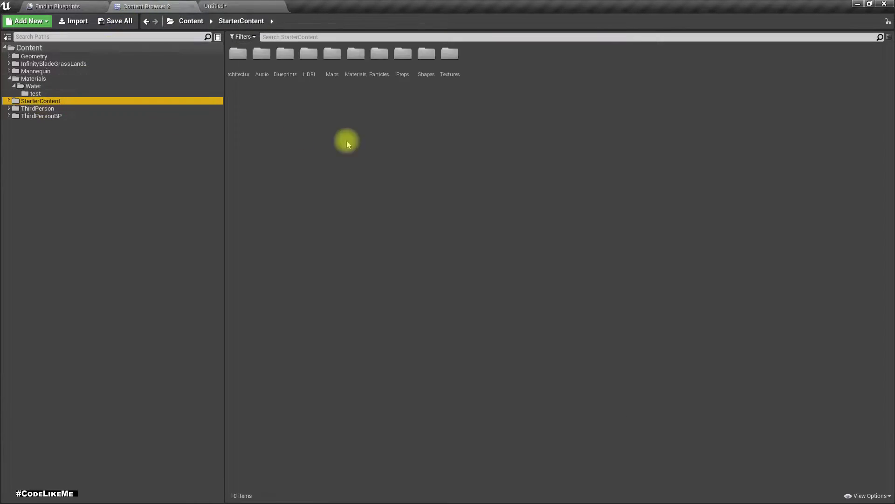
double_click(350, 65)
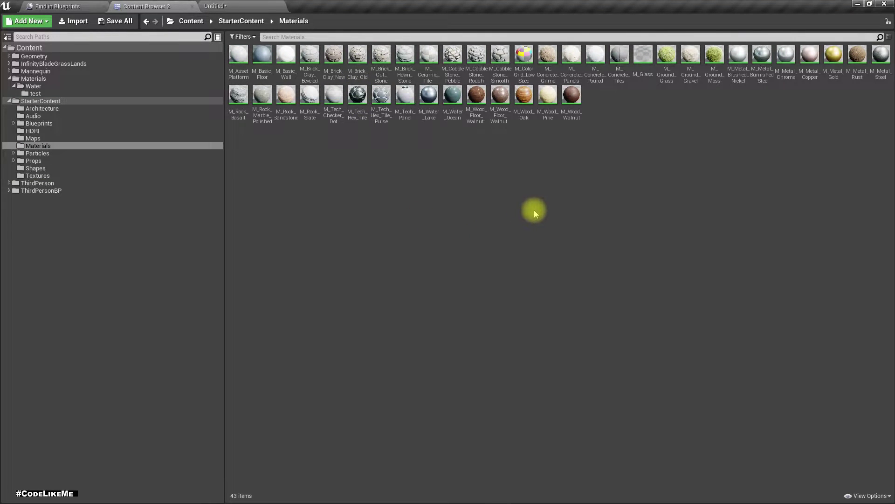
ctrl+scroll(611, 192, up, 5)
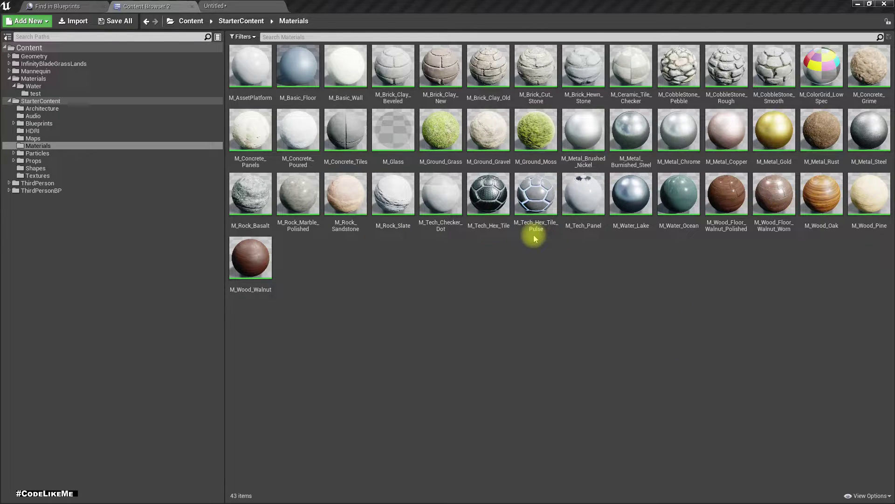
Switch to Quixel Bridge, clear the Local 3D Assets filter, and search the library for "beach".
key(alt+Tab)
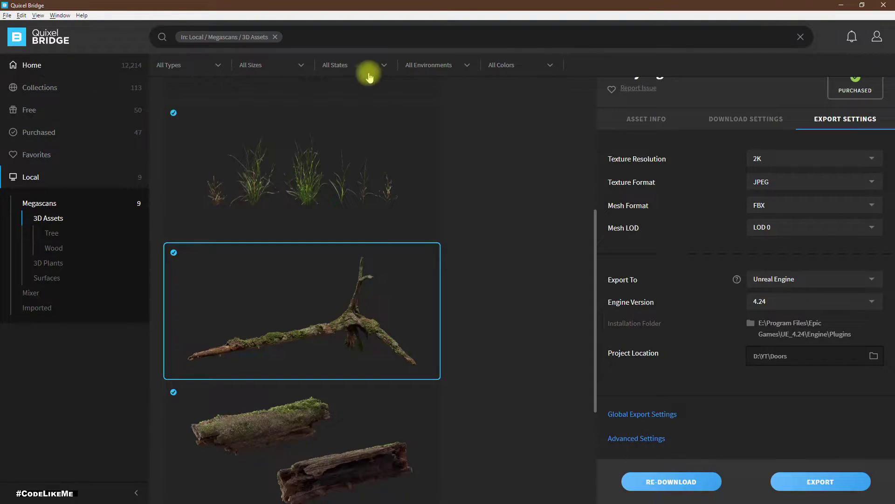
click(275, 36)
click(259, 35)
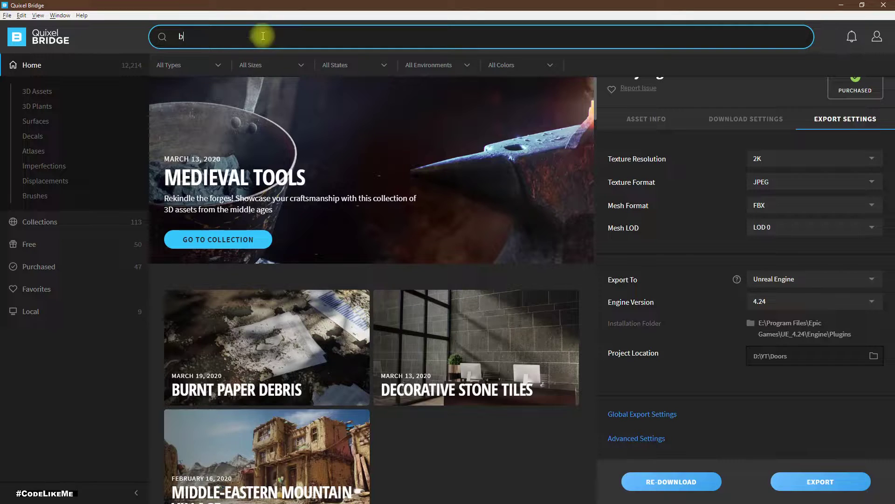
text(beach)
key(Return)
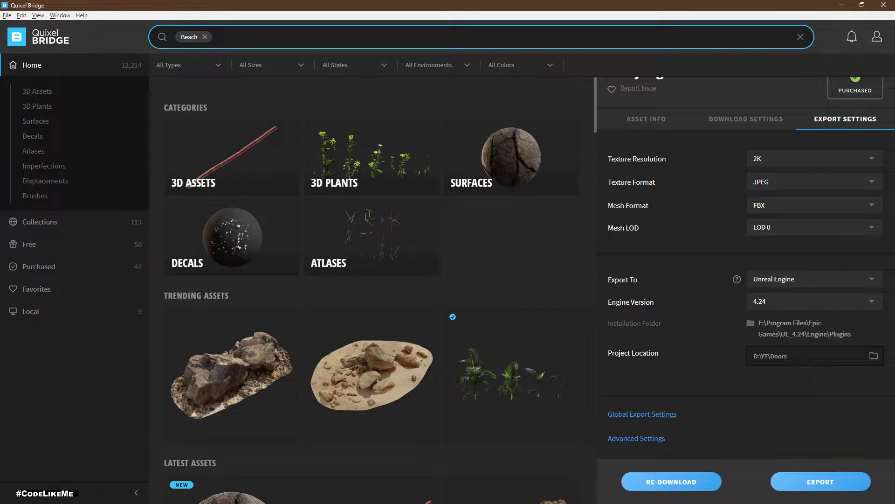
Limit the library to Surfaces and repeat the Beach search within that category.
click(34, 122)
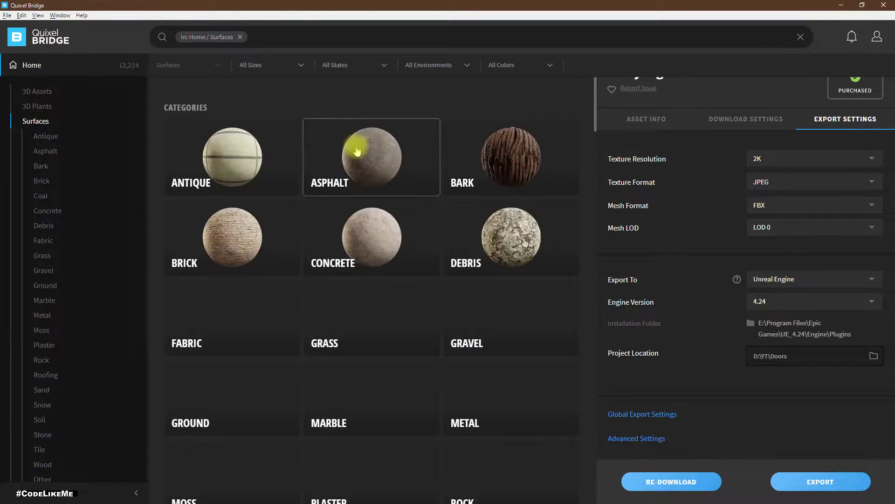
click(273, 36)
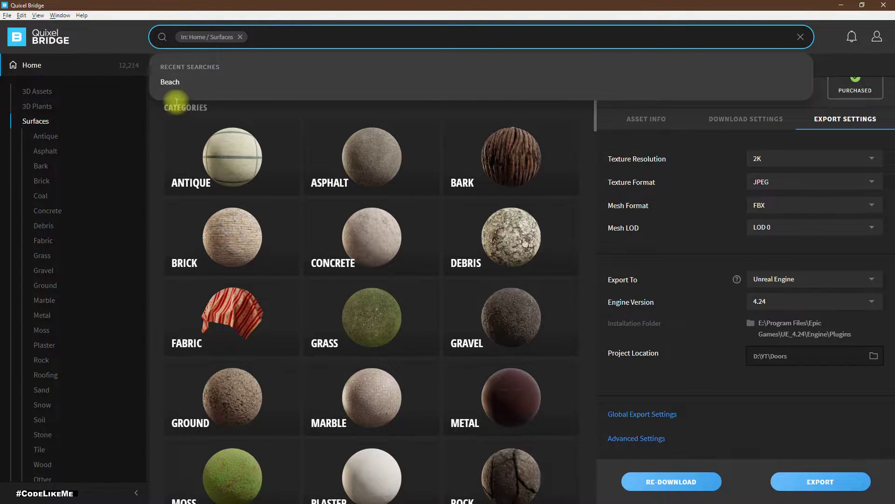
click(169, 83)
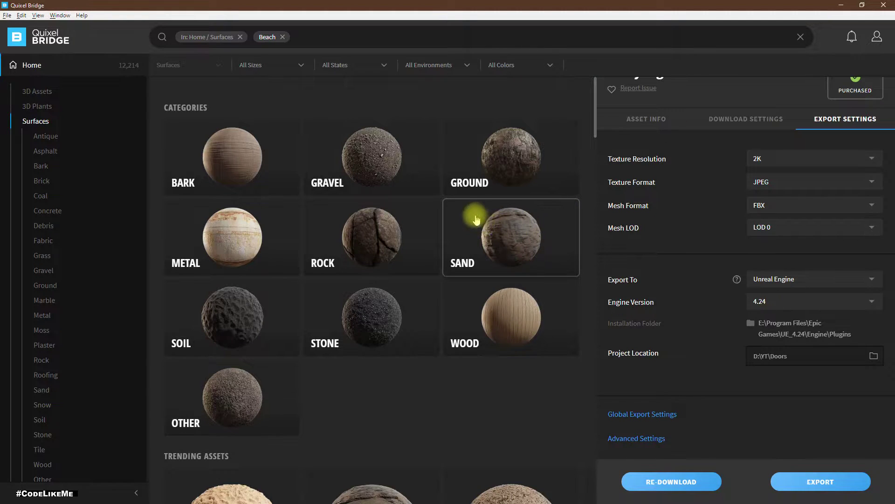
Browse the Beach surface results for a light sand material suited to the island landscape.
scroll(233, 173, down, 7)
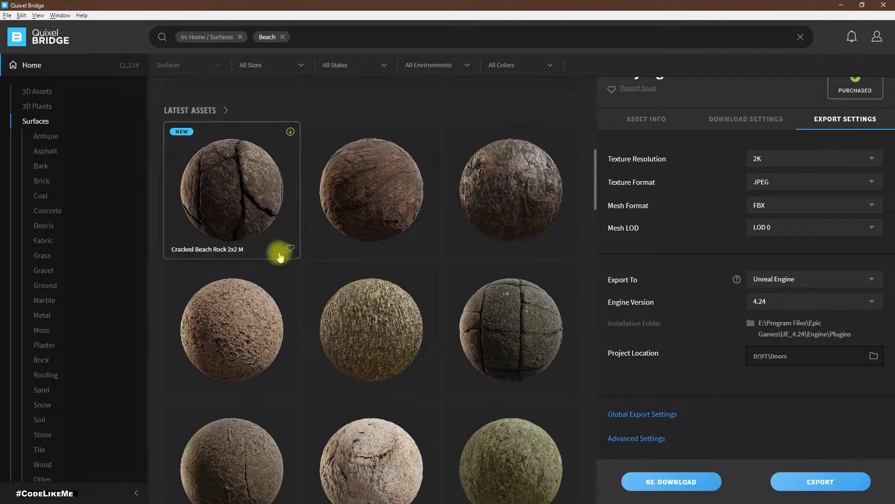
scroll(282, 256, down, 5)
scroll(277, 257, down, 8)
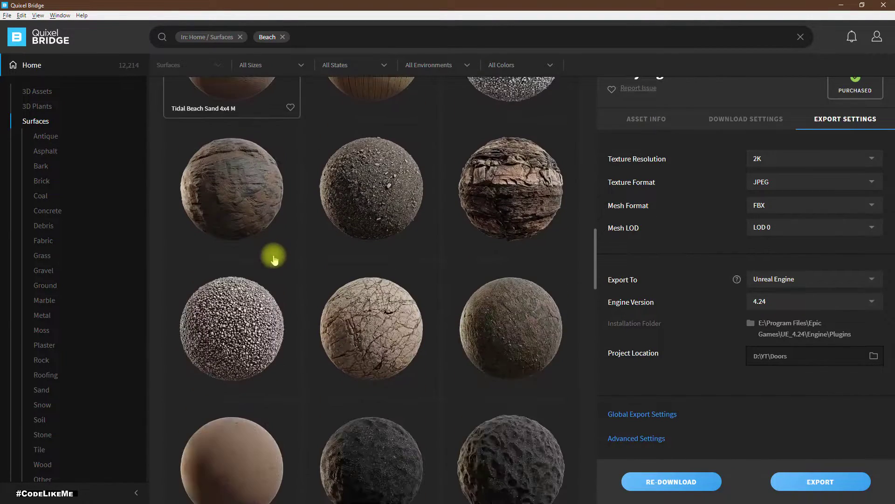
scroll(273, 259, down, 1)
scroll(269, 254, up, 2)
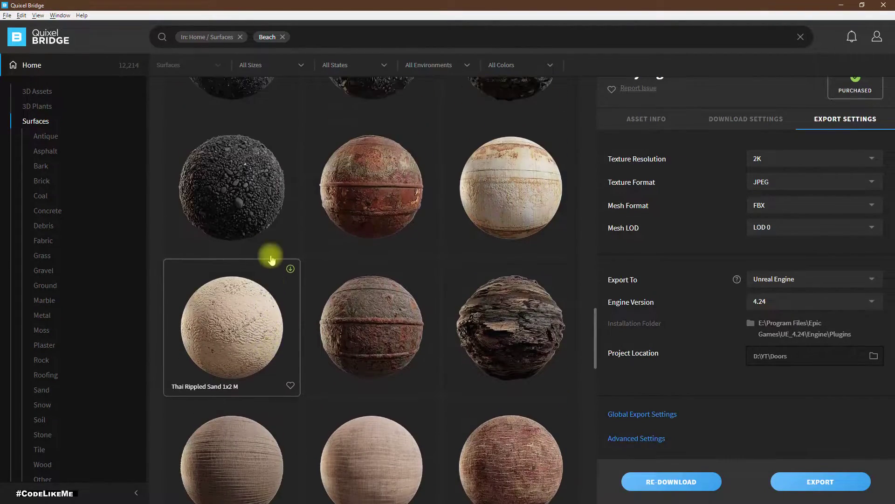
scroll(266, 254, down, 8)
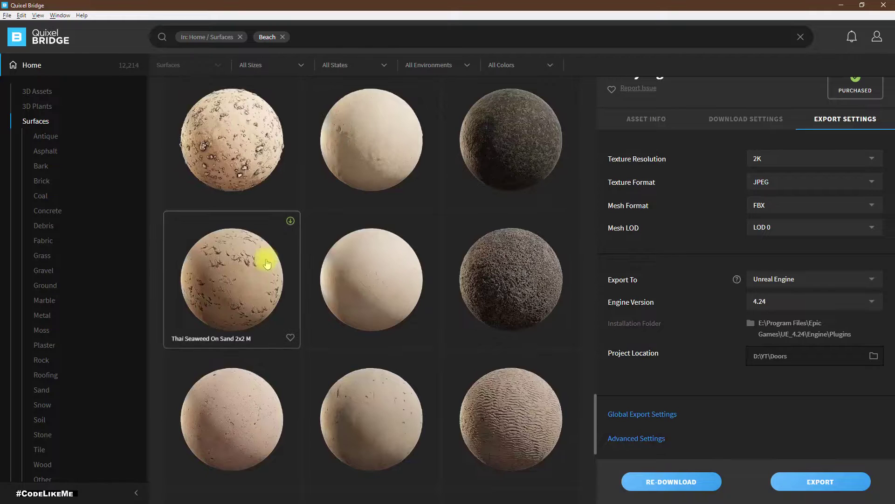
scroll(267, 264, down, 4)
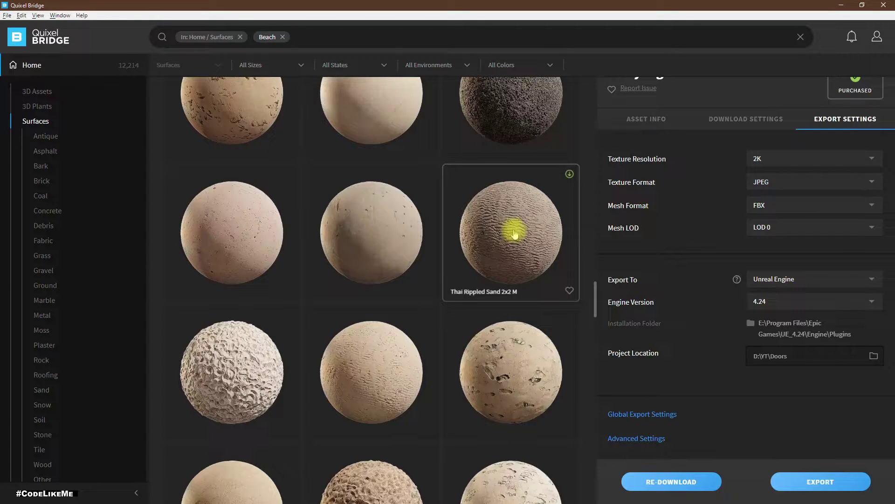
scroll(515, 234, down, 5)
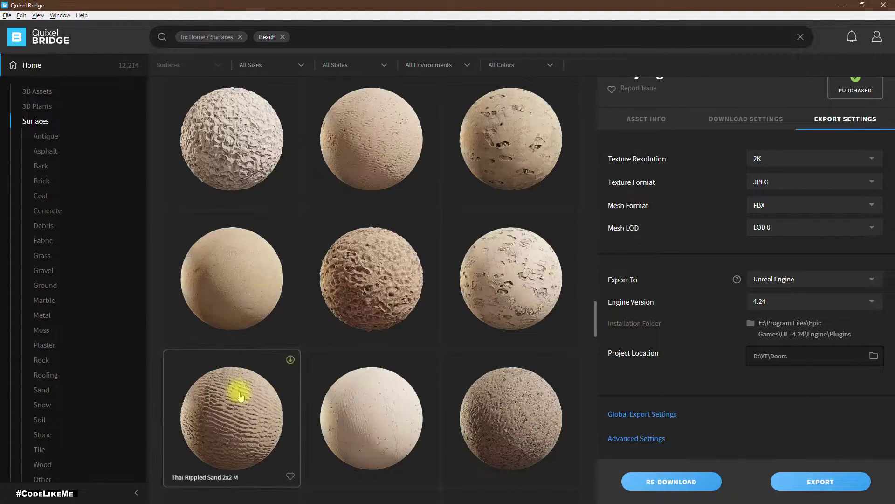
Preview several Thai Rippled Sand 2x2 M surfaces and Thai Beach Sand 2x2 M, and show the 3D preview for comparison.
click(227, 404)
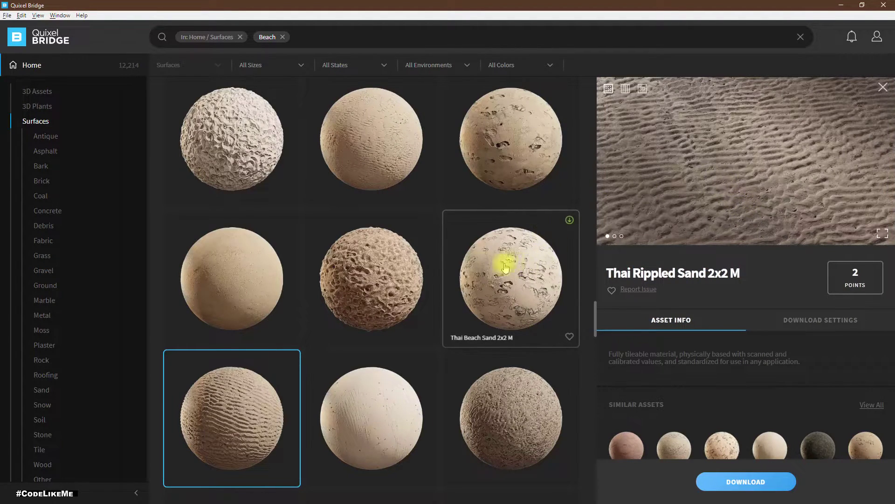
scroll(457, 293, up, 3)
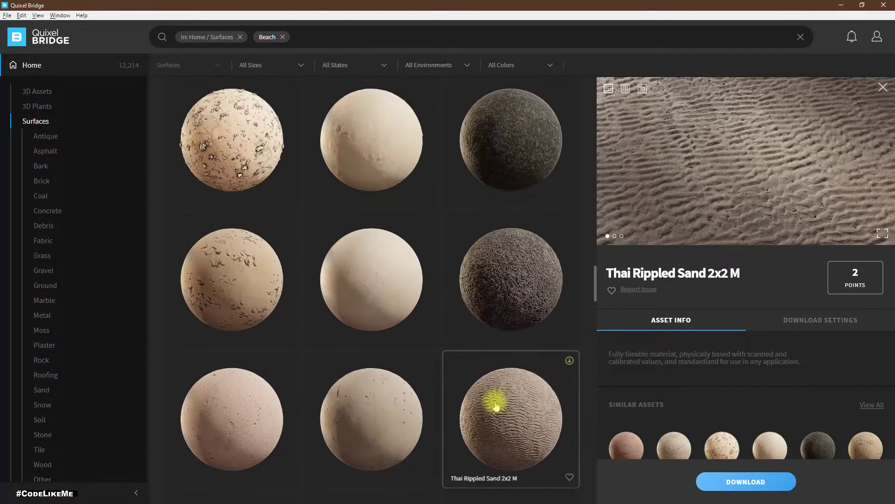
click(493, 408)
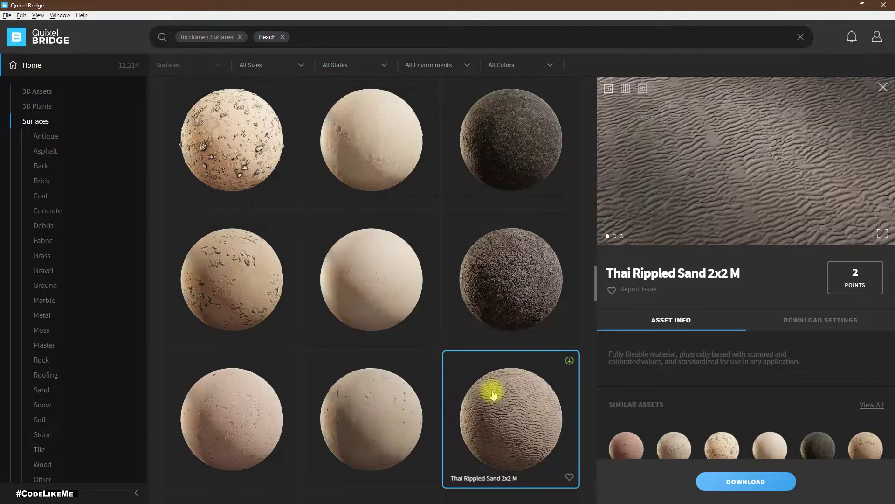
click(333, 127)
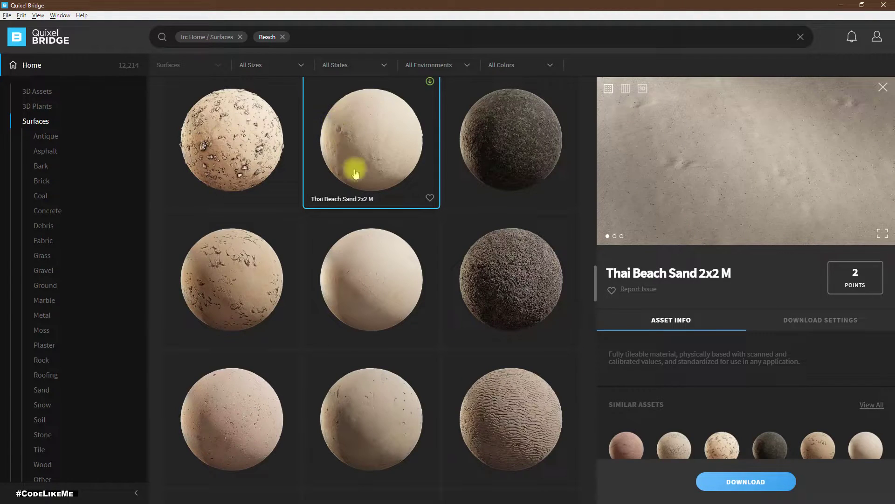
scroll(351, 169, down, 5)
click(360, 330)
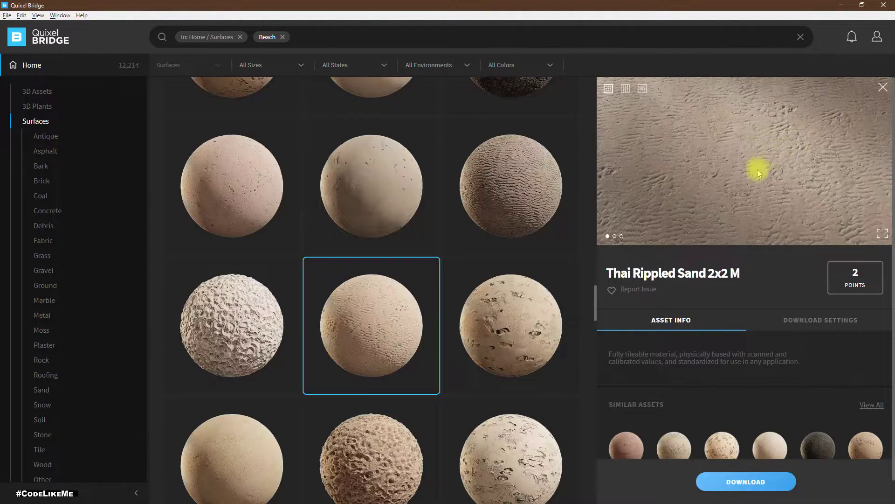
click(643, 89)
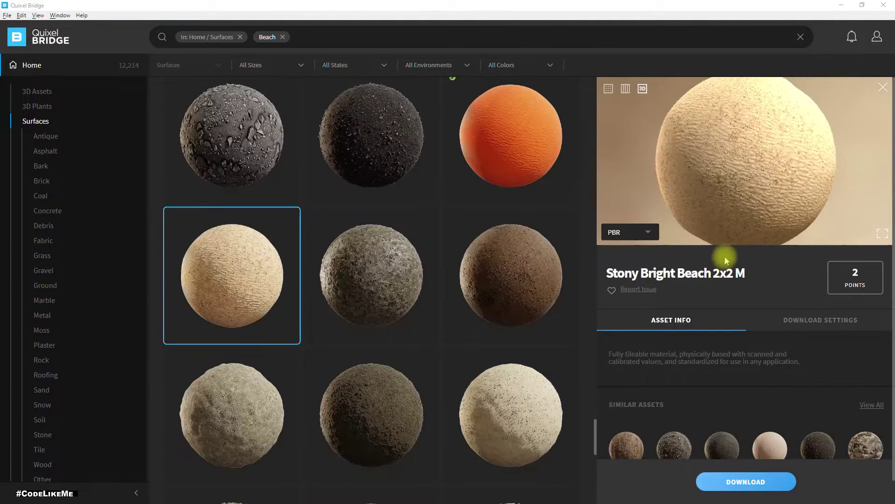
Download the Stony Bright Beach 2x2 M surface with the Unreal 4 material preset and check its download progress.
click(792, 318)
scroll(795, 314, down, 3)
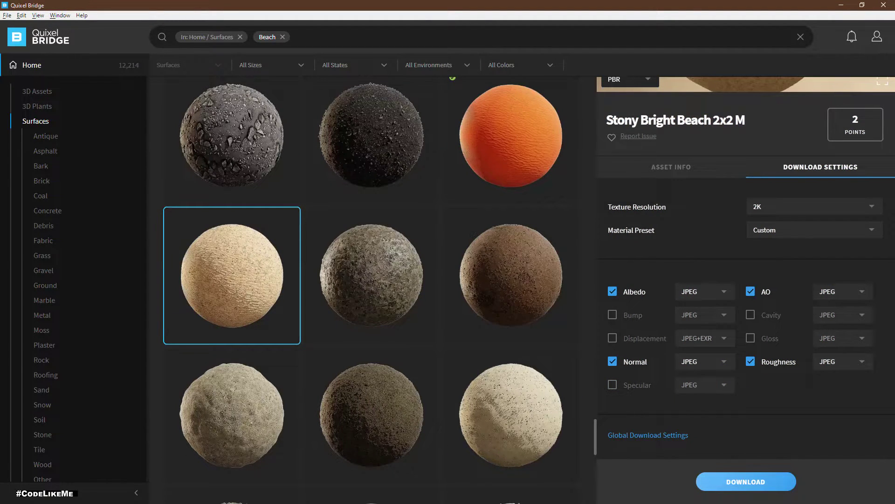
click(615, 387)
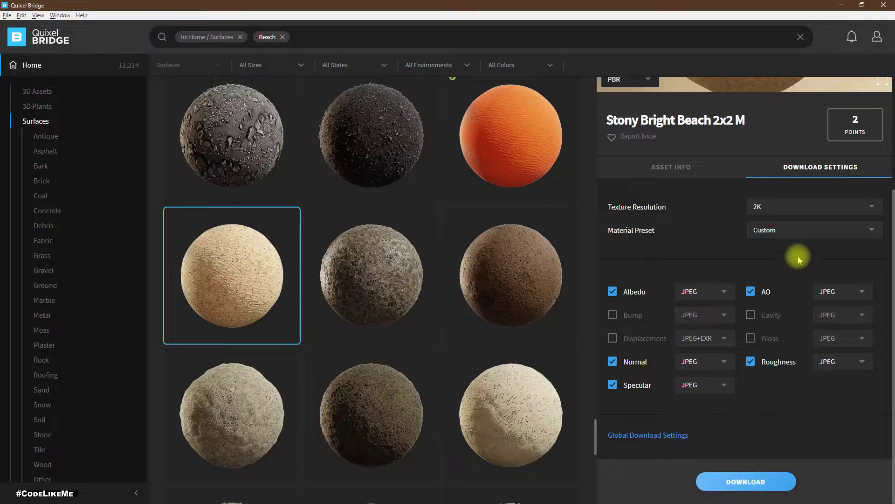
click(774, 228)
click(776, 263)
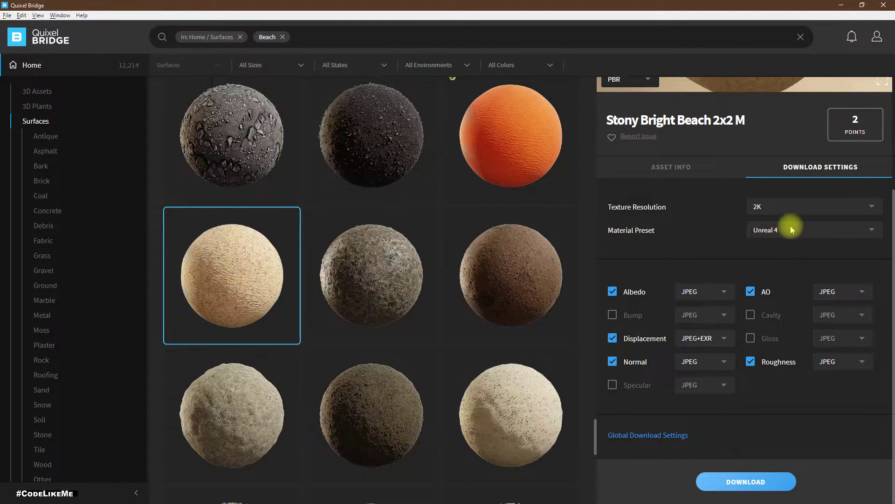
click(737, 485)
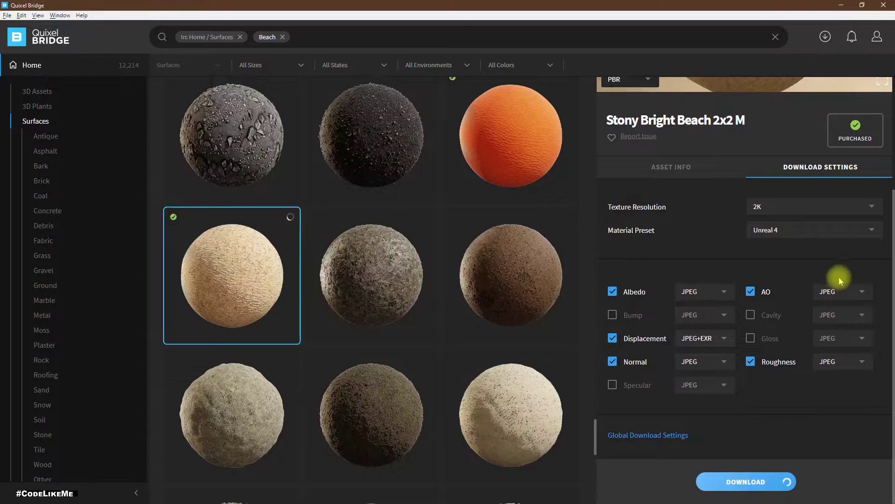
scroll(750, 140, up, 1)
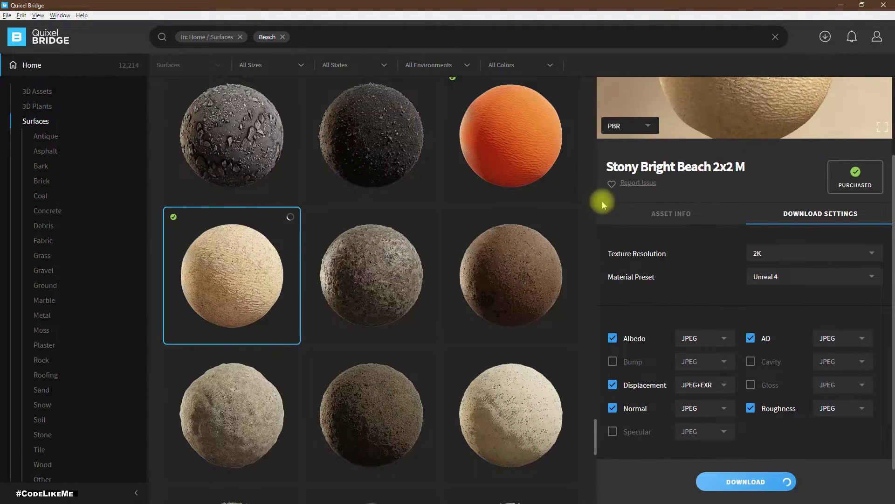
click(823, 37)
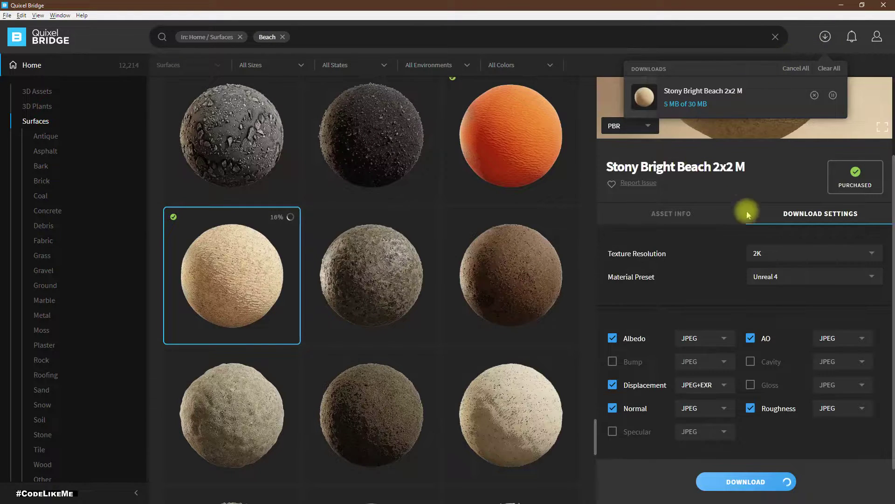
click(664, 298)
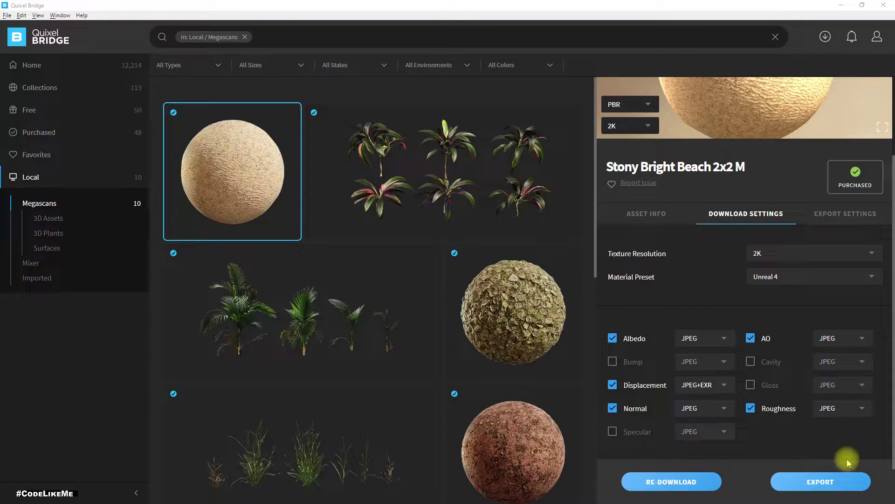
Set the export project location to D:\YT\Survival\Survive and export Stony Bright Beach 2x2 M to Unreal Engine.
click(845, 213)
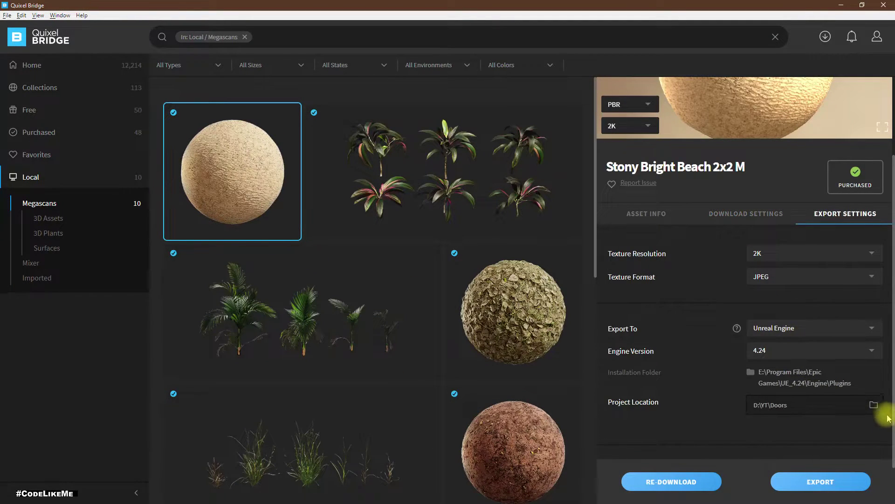
click(875, 406)
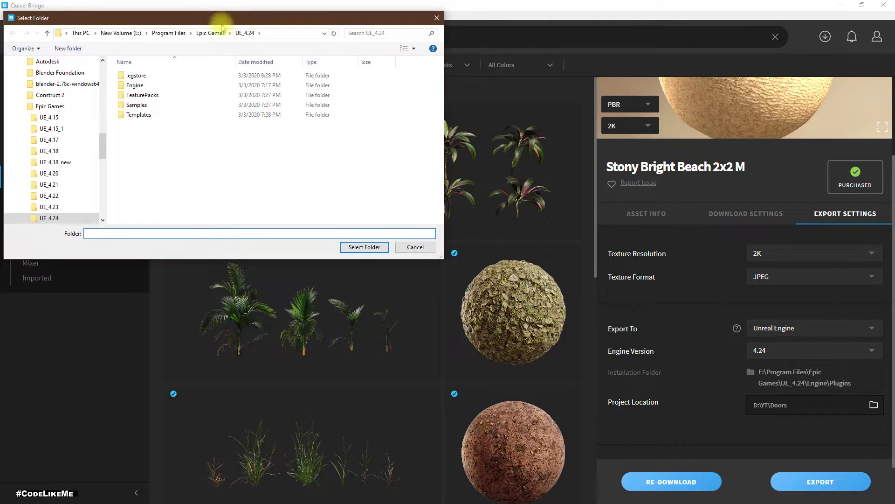
key(alt+Tab)
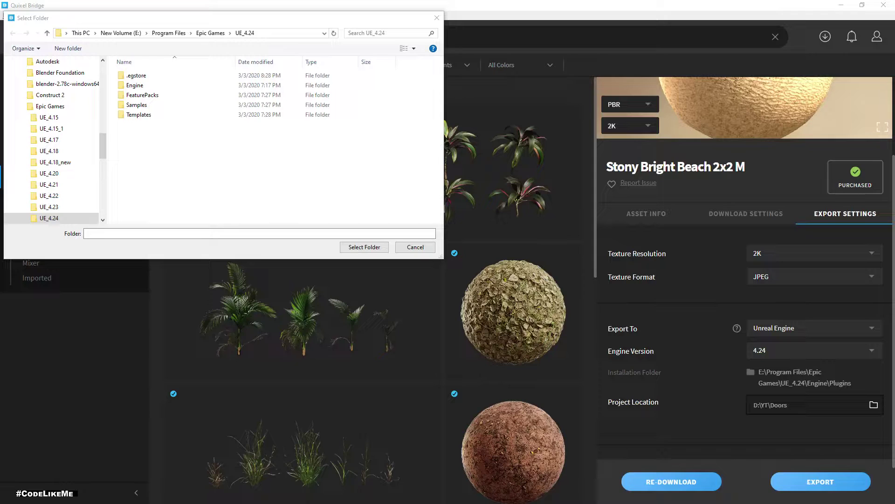
click(147, 233)
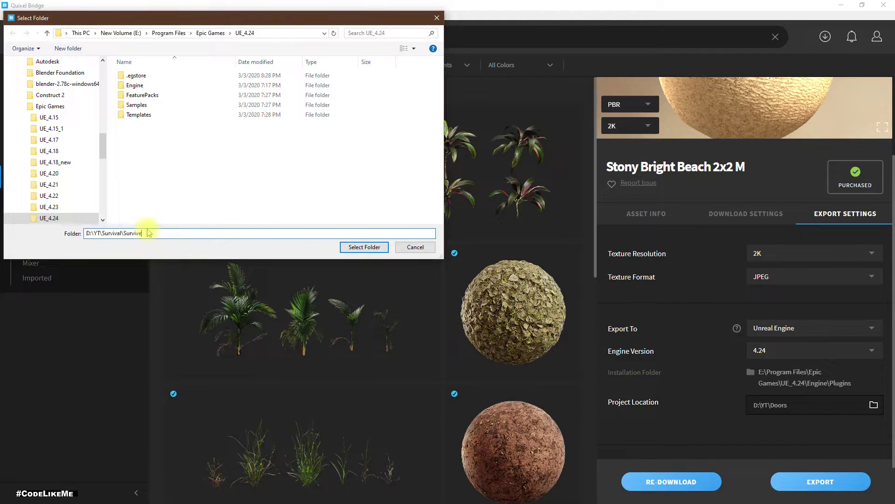
text(D:\YT\Survival\Survive)
key(Return)
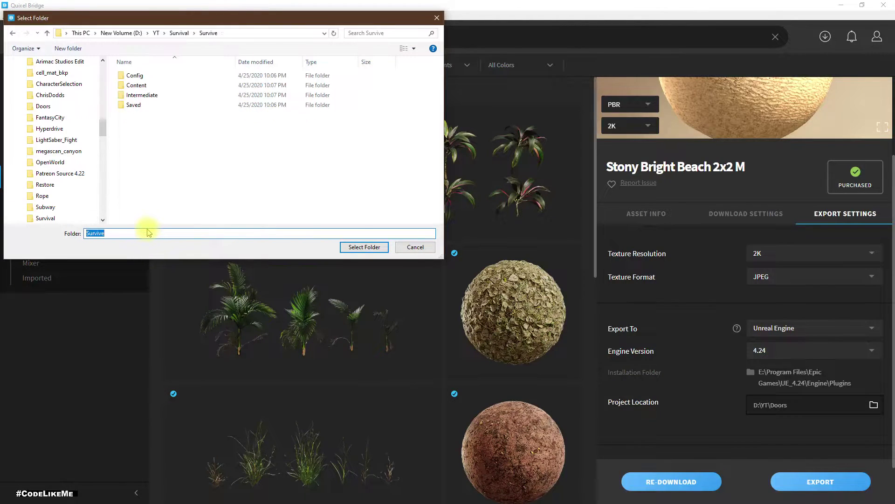
click(365, 247)
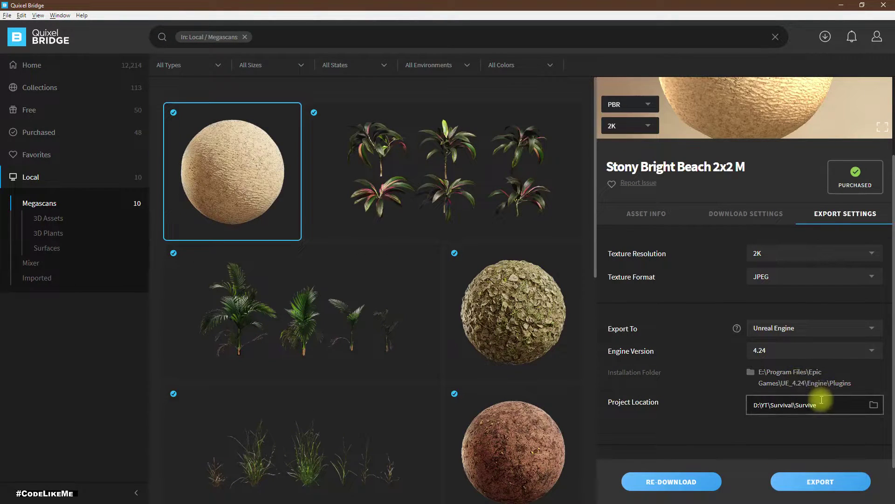
click(821, 484)
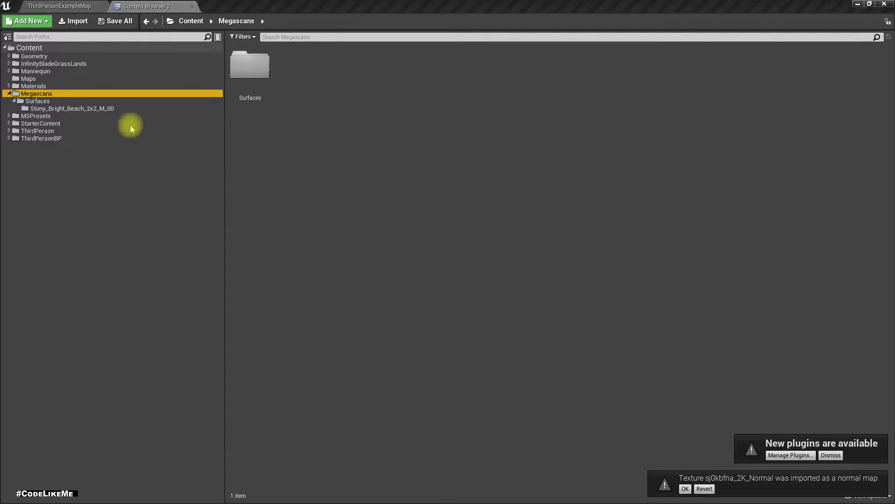
In Unreal Editor, inspect the material instance in the imported Stony_Bright_Beach_2x2_M_00 folder and its parent MS_DefaultMaterial.
click(71, 108)
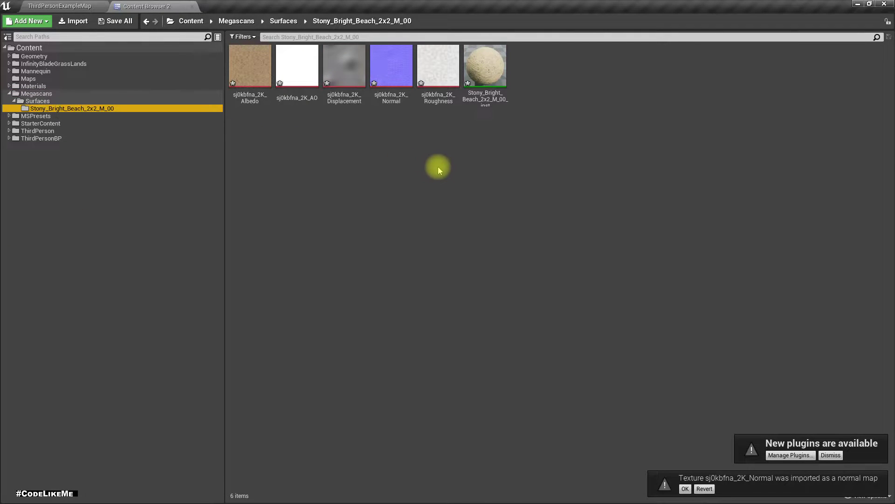
click(485, 58)
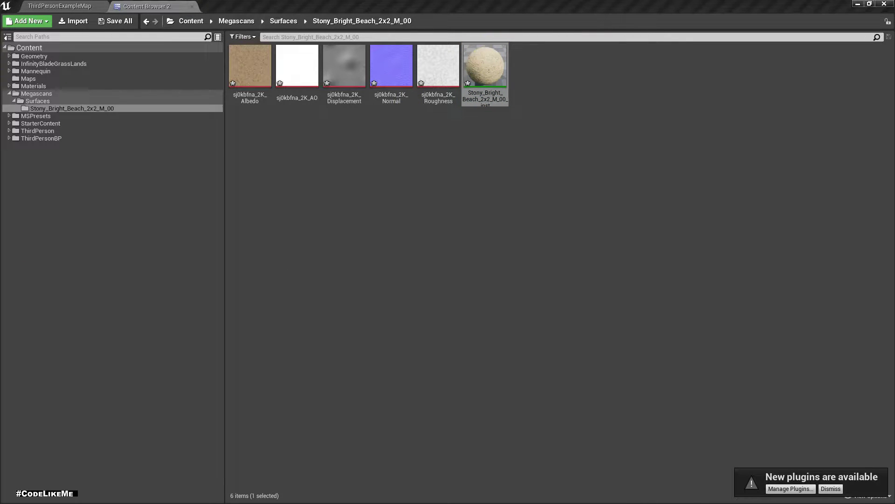
drag(1, 184, 394, 5)
drag(192, 219, 327, 222)
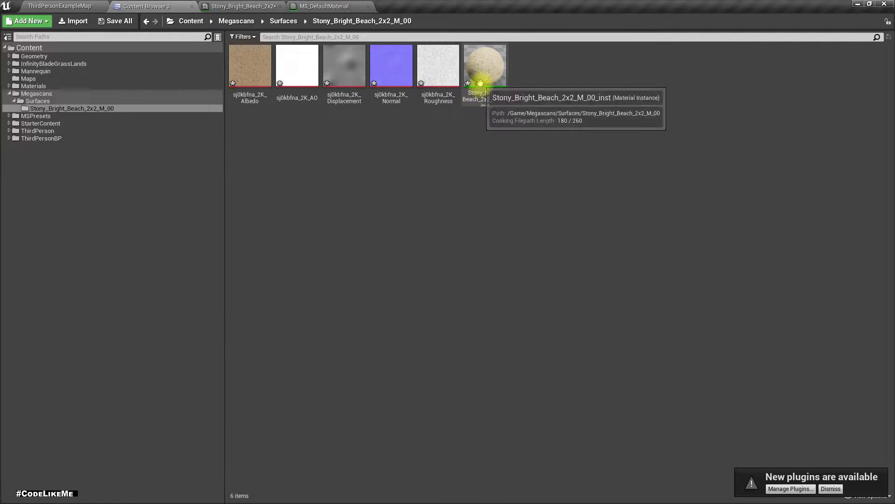
click(481, 78)
Open the Island level from the Maps folder in place of ThirdPersonExampleMap.
click(87, 5)
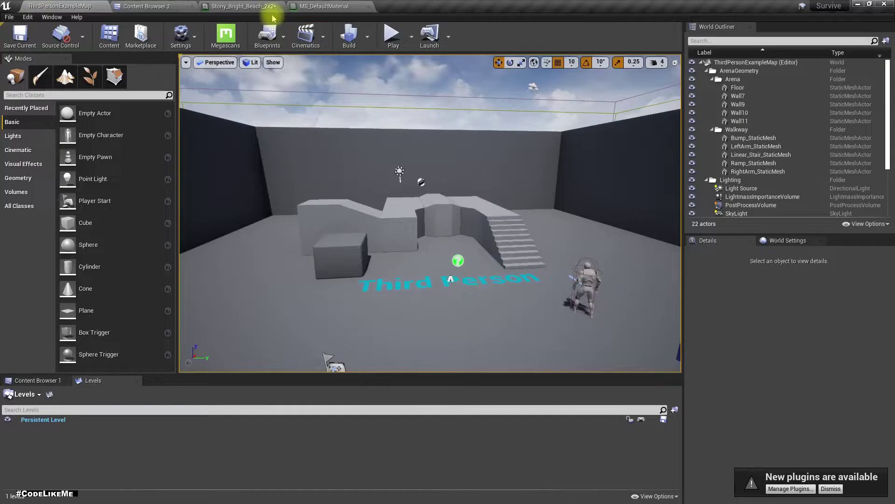
click(141, 3)
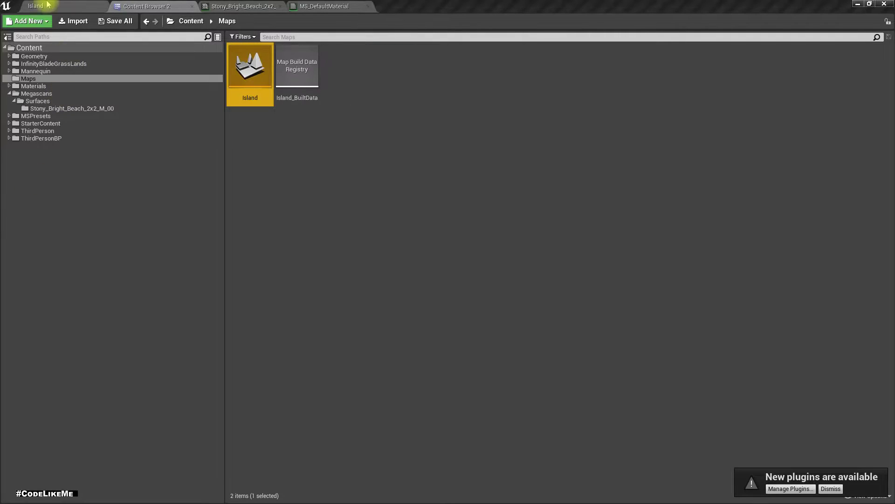
click(47, 5)
Assign the Stony_Bright_Beach_2x2_M_00_inst material instance as the landscape's Landscape Material and view the sand up close.
mouse_move(433, 228)
right_down()
mouse_move(345, 252)
mouse_move(433, 228)
right_up()
click(433, 228)
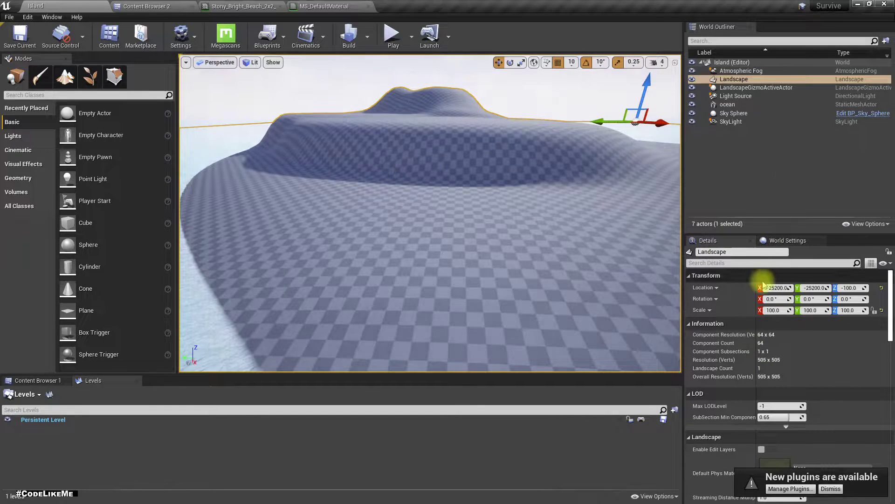
scroll(799, 347, down, 4)
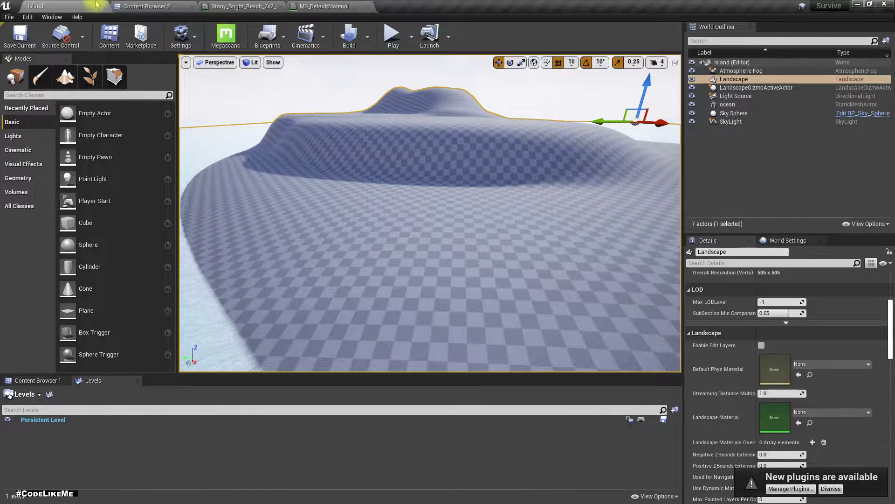
click(146, 6)
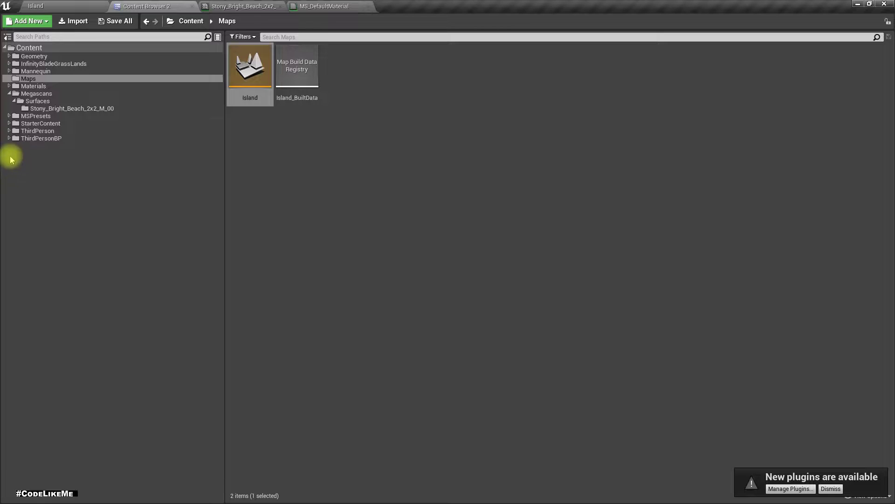
click(35, 109)
drag(476, 71, 789, 419)
right_drag(544, 269, 498, 303)
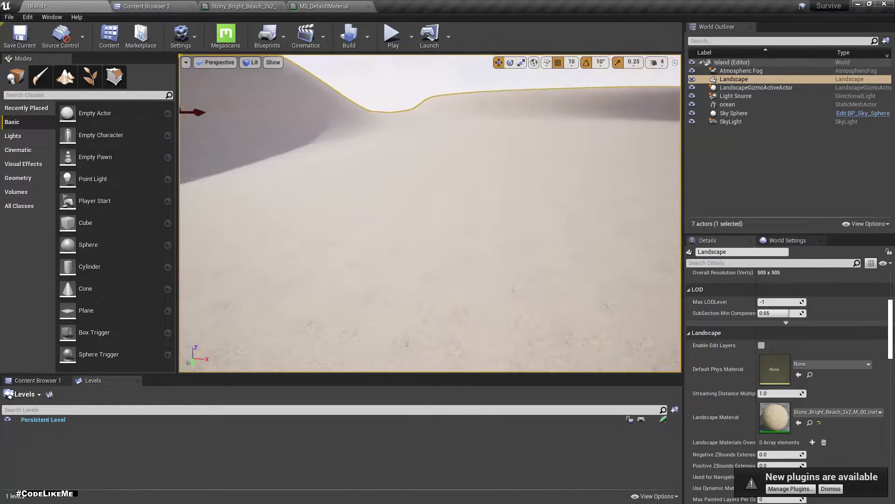
Glance at the Stony Bright Beach export settings in Quixel Bridge, then return to Unreal Editor and view the sand toward the ocean.
key(alt+Tab)
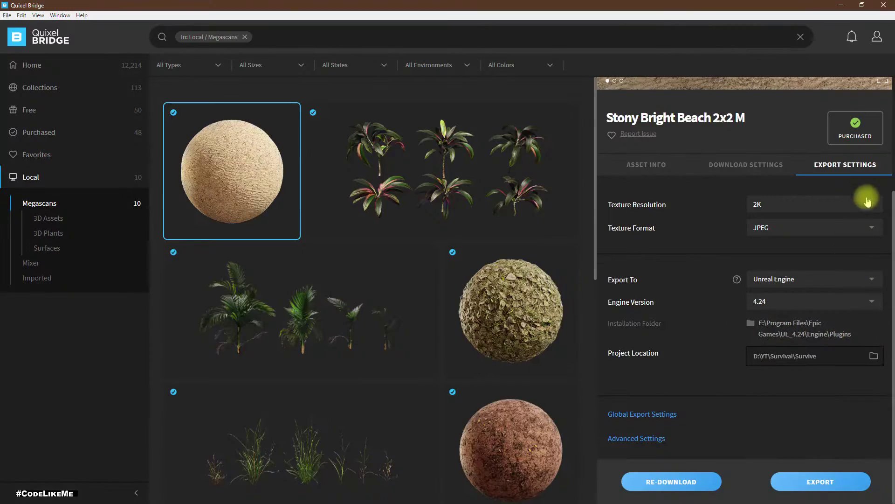
key(alt+Tab)
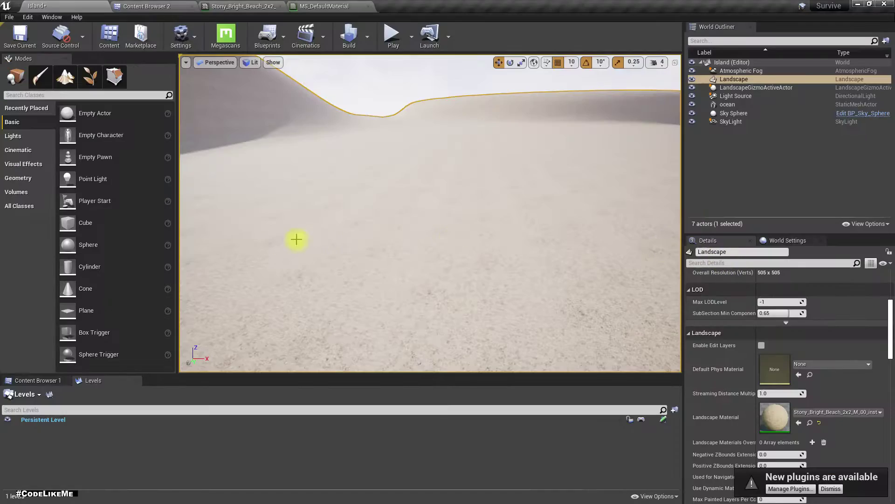
right_drag(318, 238, 318, 275)
right_drag(356, 174, 171, 74)
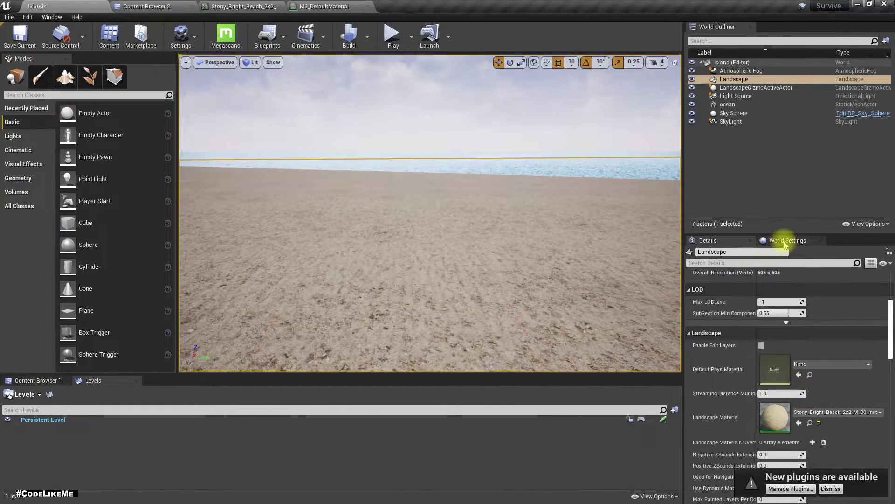
Show the World Settings and play-test the Island level, walking the character on the sand, then stop the session.
click(769, 240)
click(386, 53)
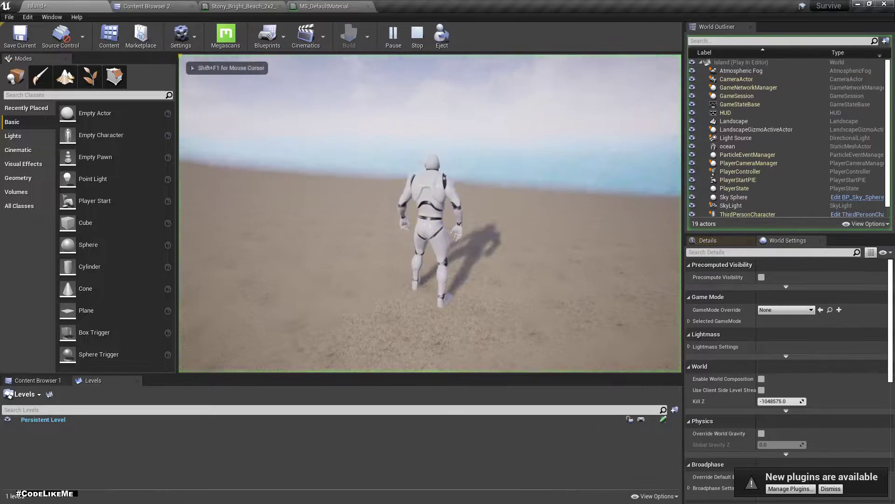
key(w)
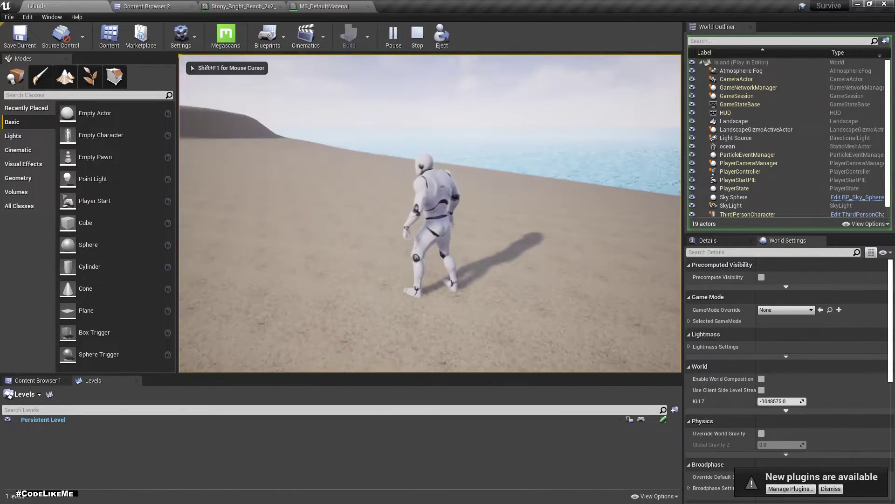
key(shift+F1)
key(Escape)
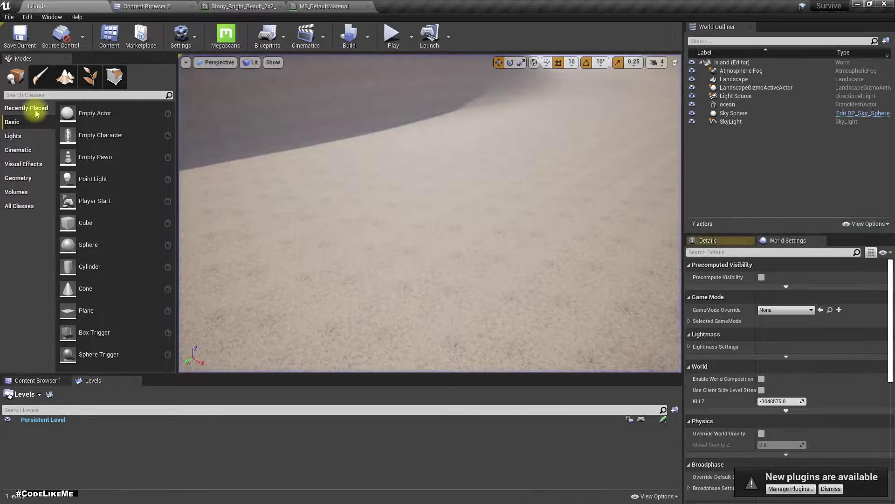
Place a basic Cube on the sandy landscape as a size reference and view it from several angles.
click(488, 261)
scroll(490, 275, down, 5)
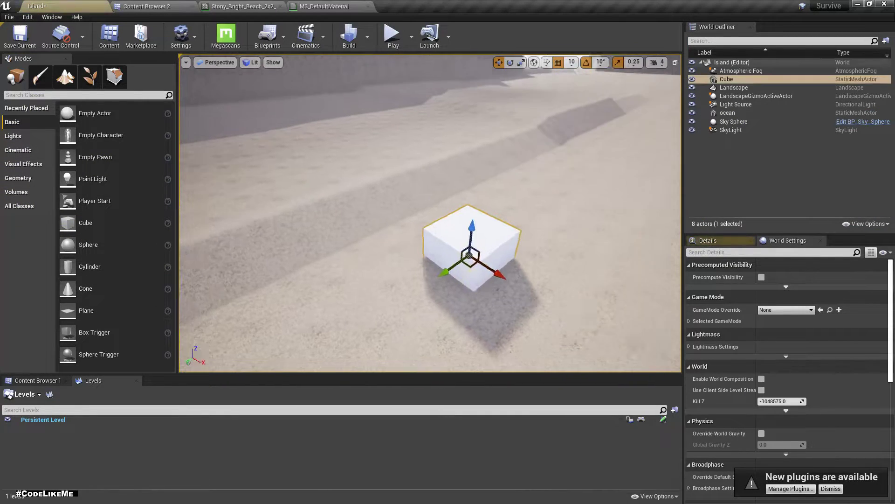
click(535, 284)
mouse_move(535, 284)
right_down()
mouse_move(535, 275)
mouse_move(560, 270)
mouse_move(535, 271)
mouse_move(536, 283)
right_up()
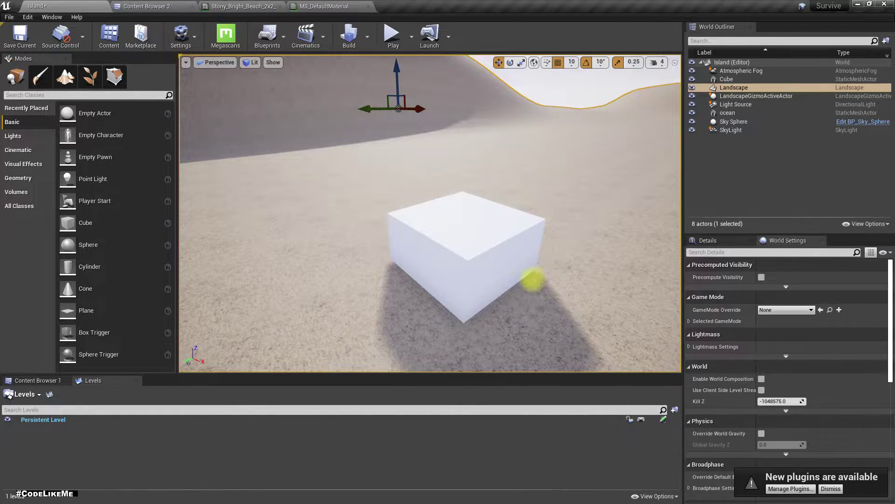
right_drag(465, 219, 421, 195)
click(272, 167)
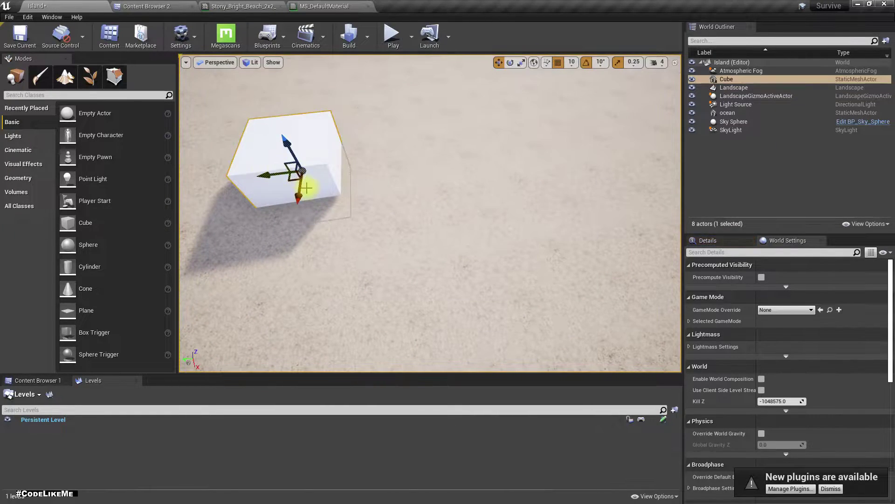
right_drag(259, 170, 362, 155)
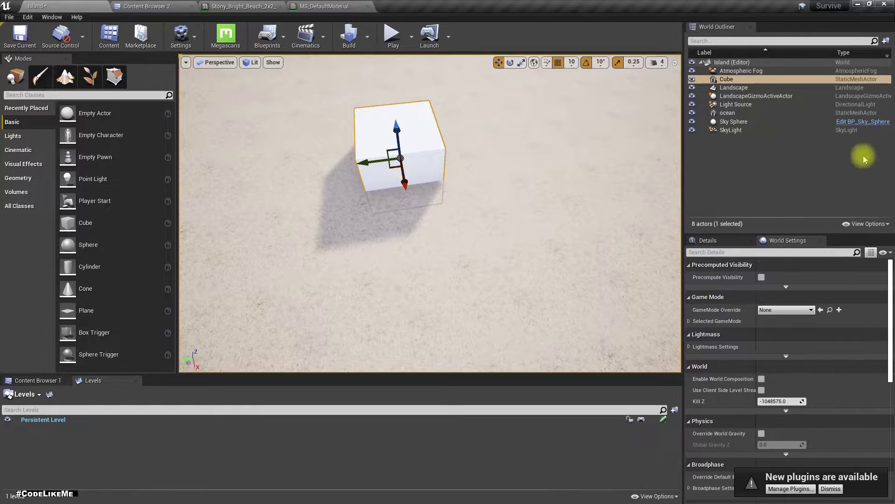
Check the cube's transform details and compare its size with the sand texture around it.
click(713, 240)
scroll(821, 385, down, 5)
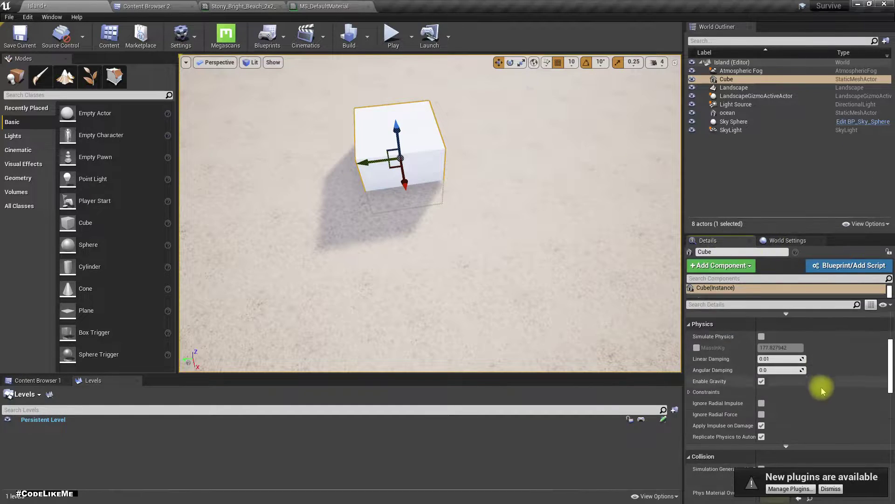
scroll(824, 387, up, 5)
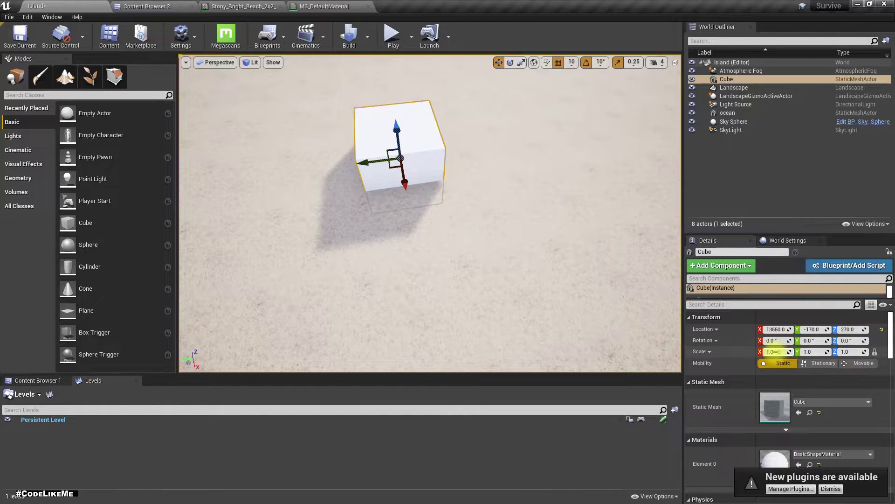
key(Return)
right_drag(376, 257, 436, 296)
click(583, 236)
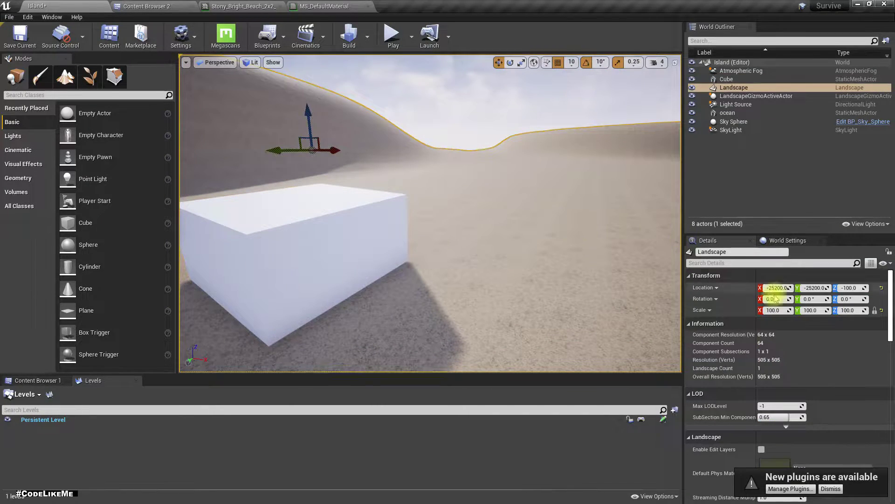
Enable the Tiling override in the Stony_Bright_Beach_2x2 material instance and set it to 0.5.
click(327, 6)
click(247, 6)
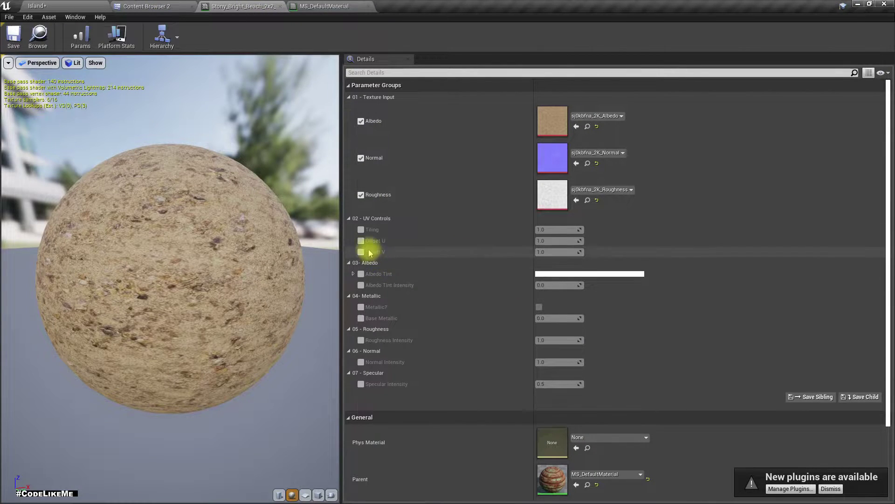
click(361, 230)
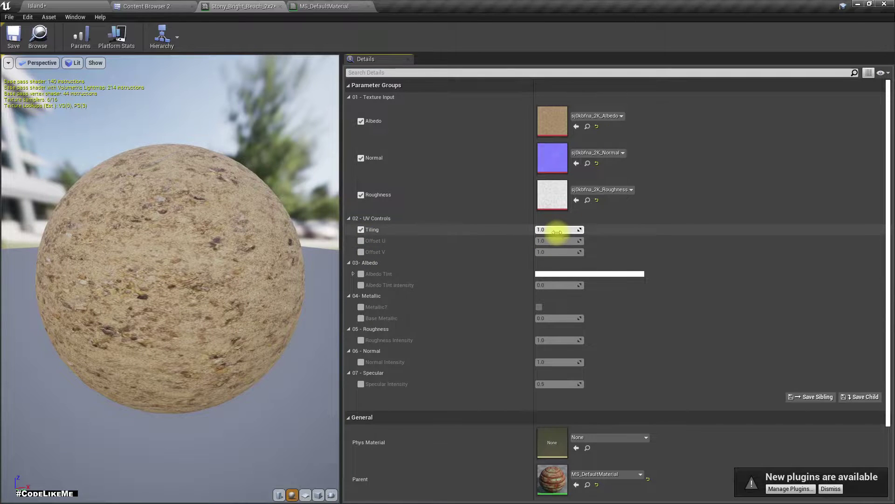
text(0.5)
key(Return)
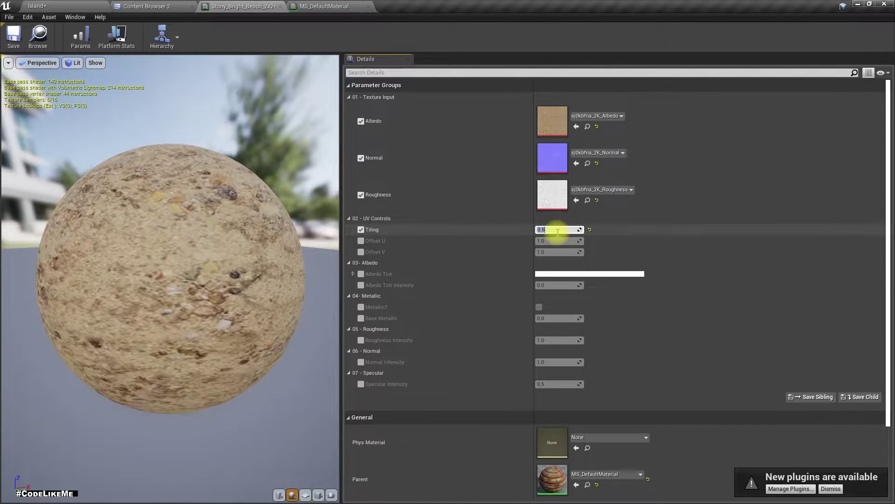
Play-test the Island level full screen, running the character across the sand to judge the new texture tiling, then stop the session.
click(65, 5)
mouse_move(424, 224)
right_down()
mouse_move(396, 266)
mouse_move(434, 224)
mouse_move(383, 229)
mouse_move(359, 275)
mouse_move(327, 280)
mouse_move(280, 252)
mouse_move(425, 224)
right_up()
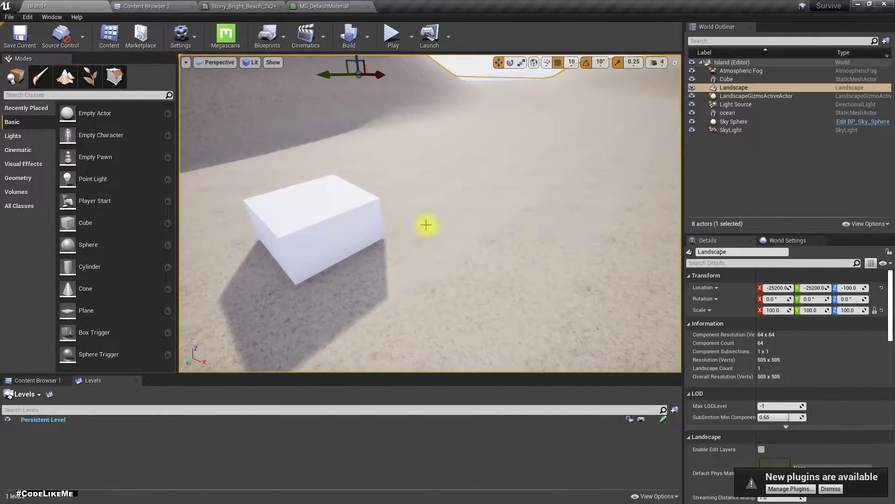
key(F11)
key(alt+p)
click(425, 224)
key(w)
key(w)
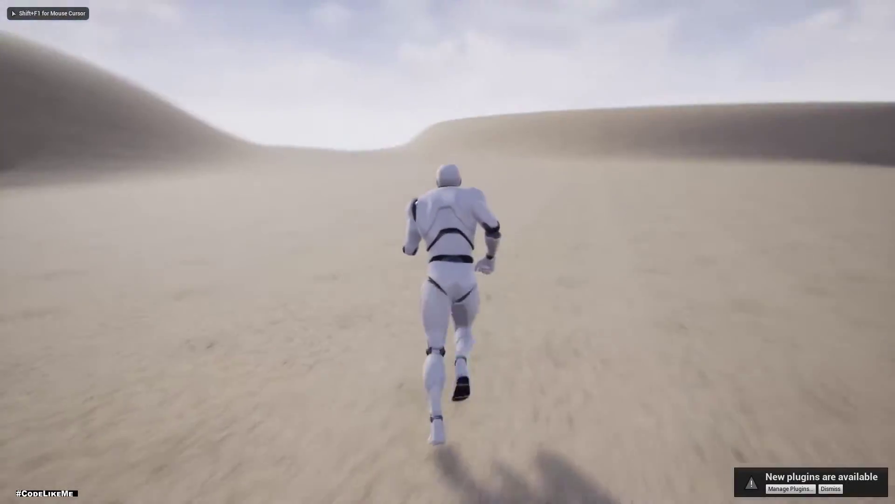
key(w)
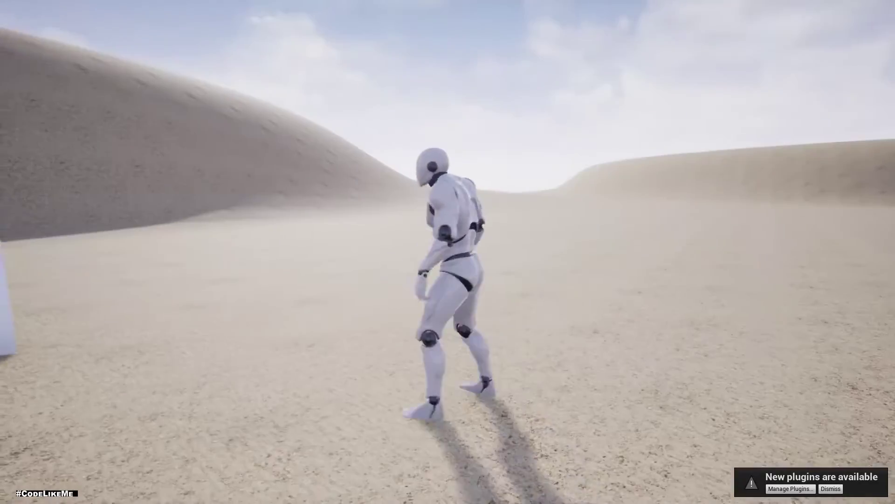
key(w)
key(Escape)
right_drag(685, 178, 789, 201)
key(F11)
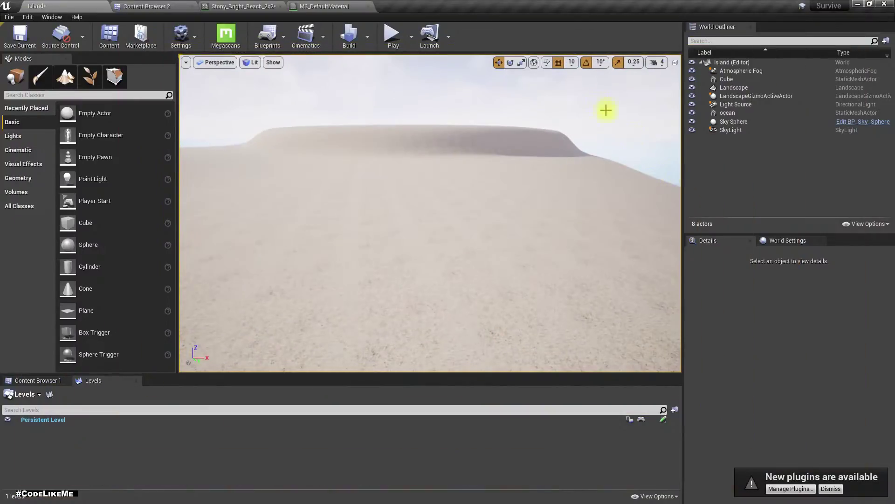
Open the M_Ground_Grass material from the StarterContent Materials folder.
click(177, 4)
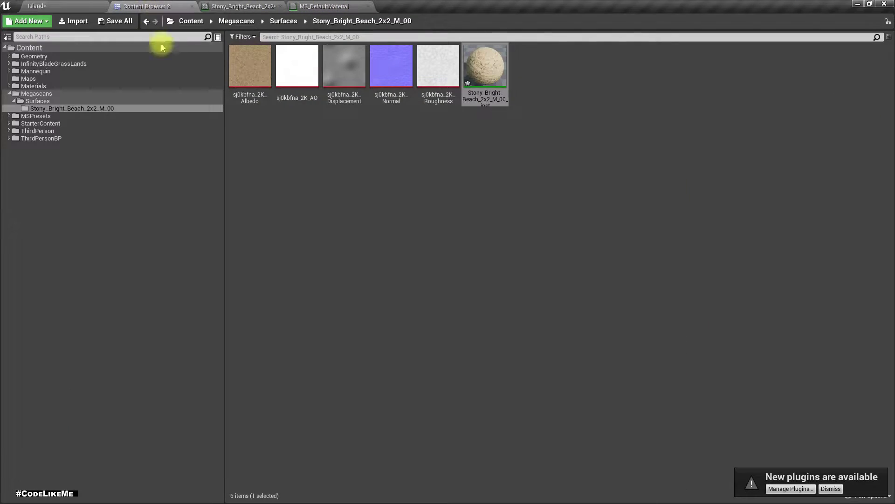
click(41, 124)
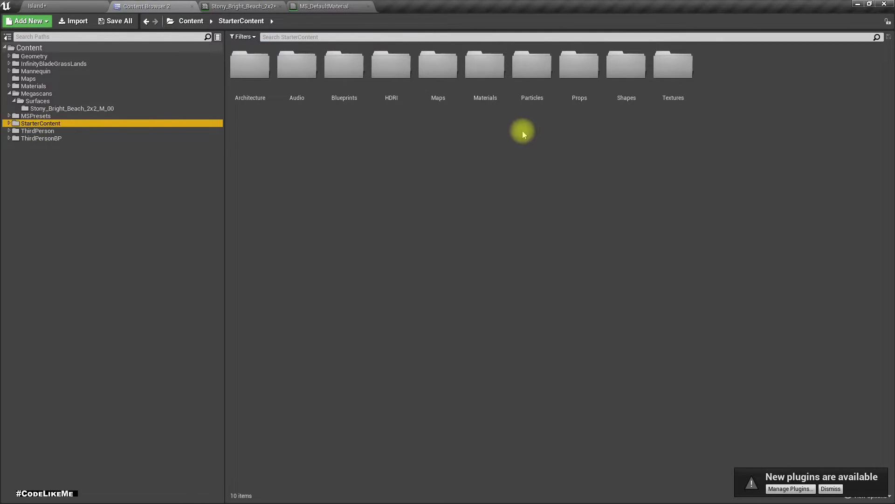
double_click(485, 65)
click(442, 135)
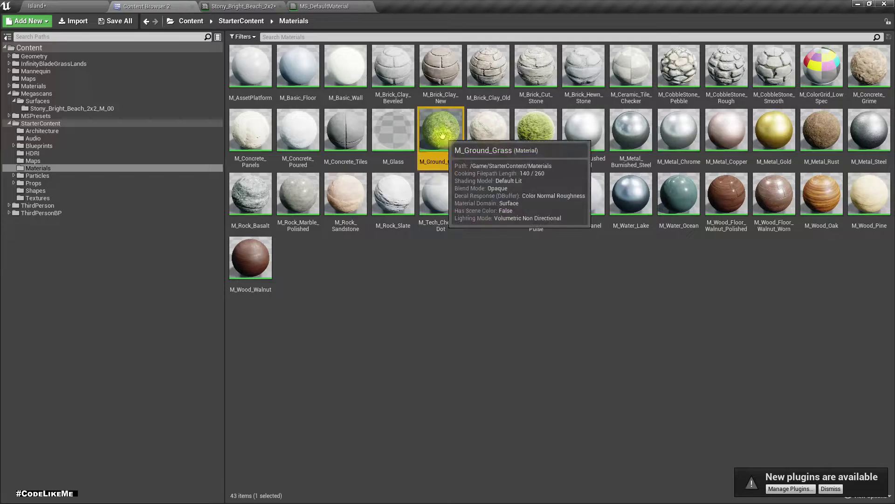
double_click(442, 135)
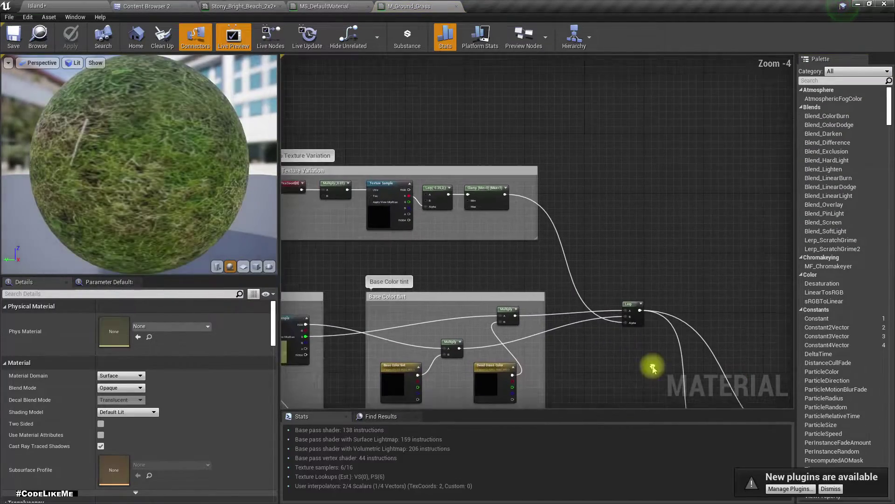
Examine the Micro Texture Variation node group and its link to the base color tint in the M_Ground_Grass graph.
scroll(316, 186, up, 3)
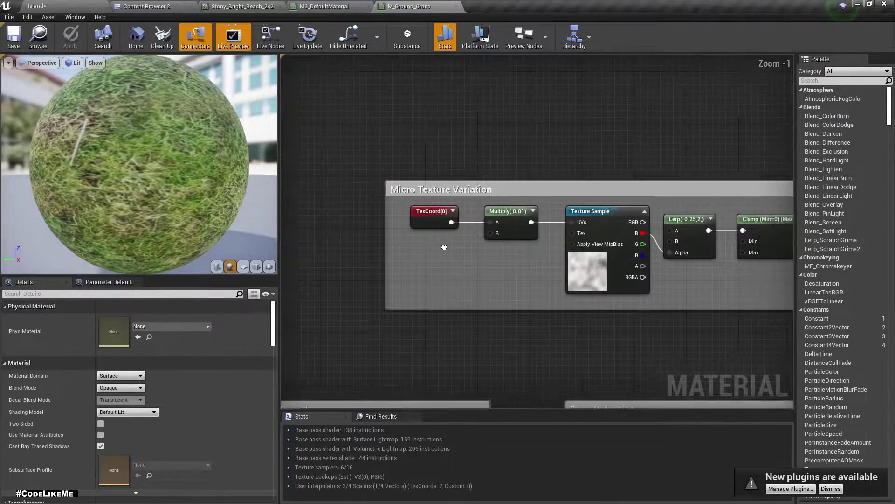
right_drag(444, 247, 374, 221)
scroll(397, 224, up, 1)
right_drag(595, 334, 530, 325)
scroll(523, 221, down, 3)
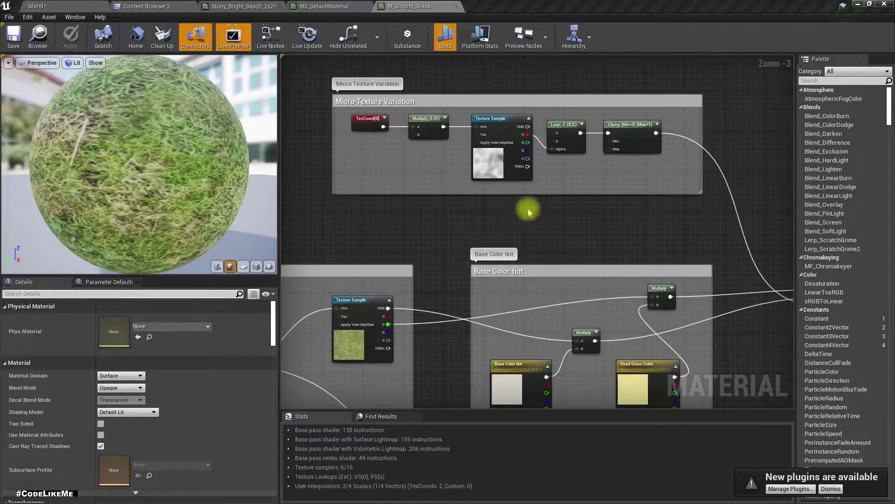
click(496, 189)
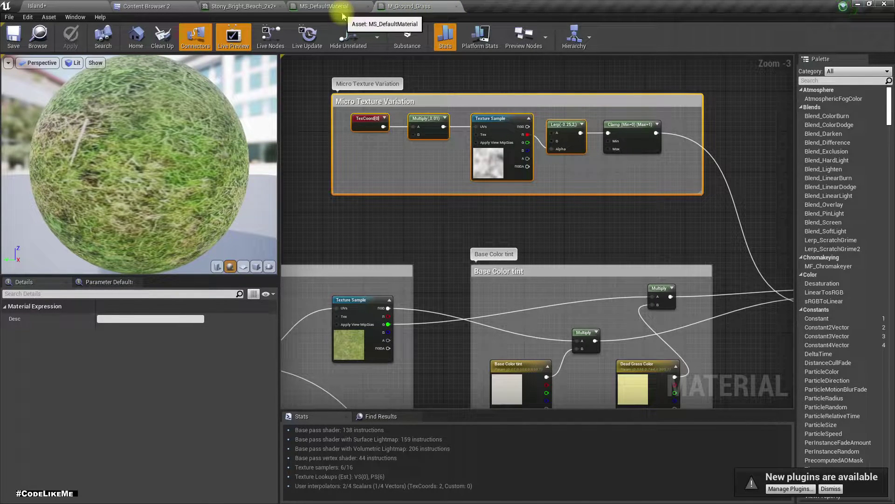
click(462, 215)
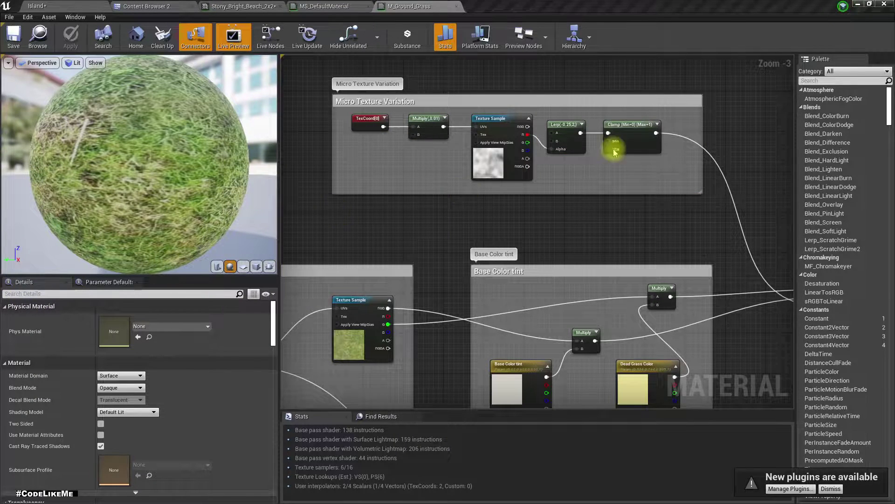
Review the Island landscape, then switch to Quixel Bridge and browse the local Megascans assets, viewing Ground Forest 2x2 M.
click(91, 6)
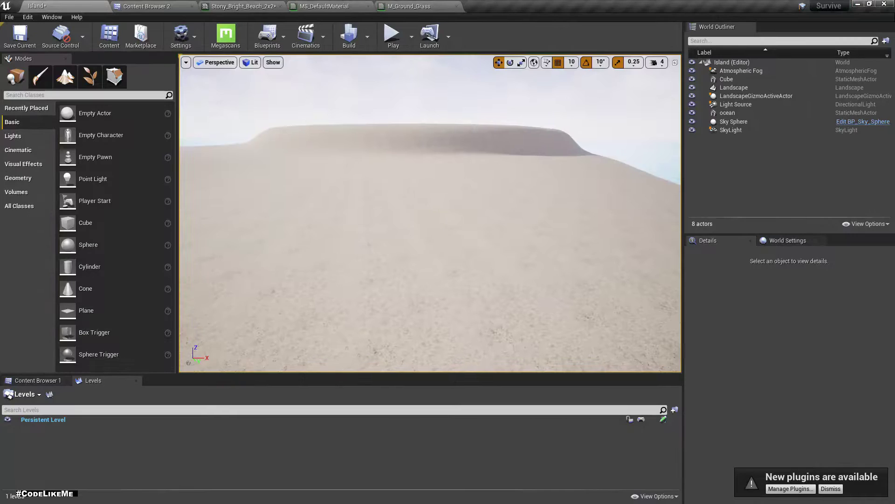
right_drag(430, 213, 479, 201)
key(alt+Tab)
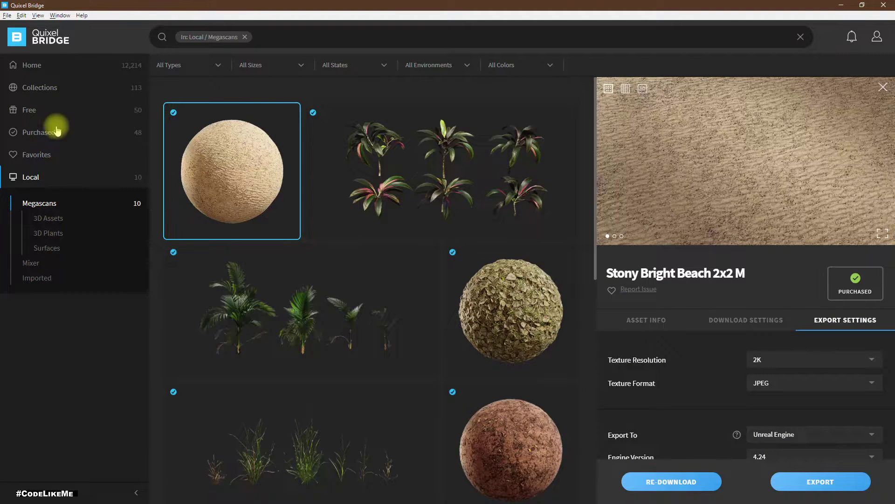
scroll(450, 280, down, 10)
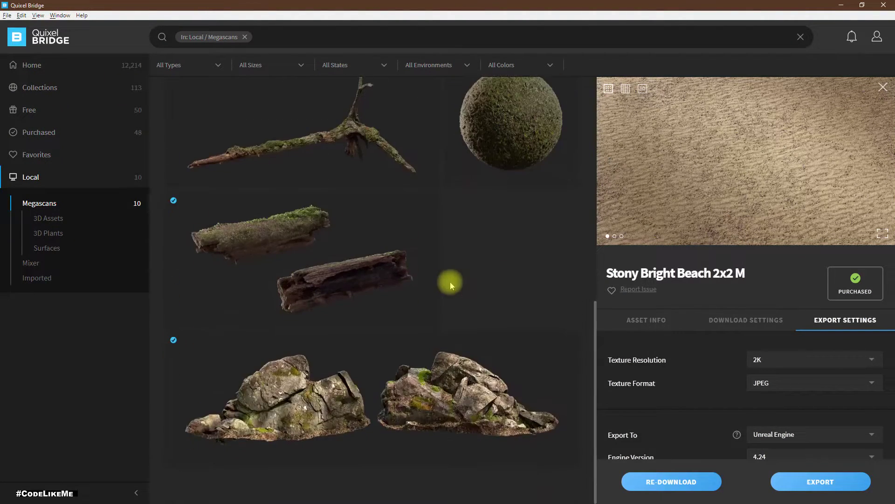
scroll(455, 282, up, 5)
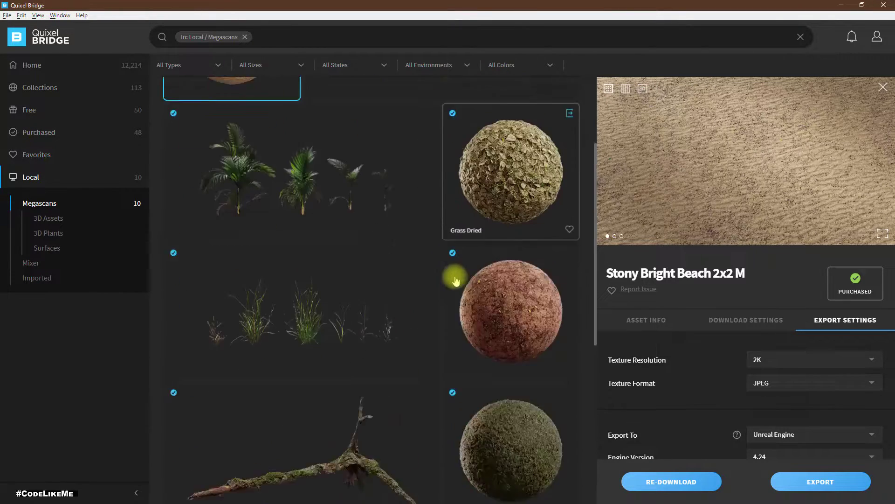
click(498, 322)
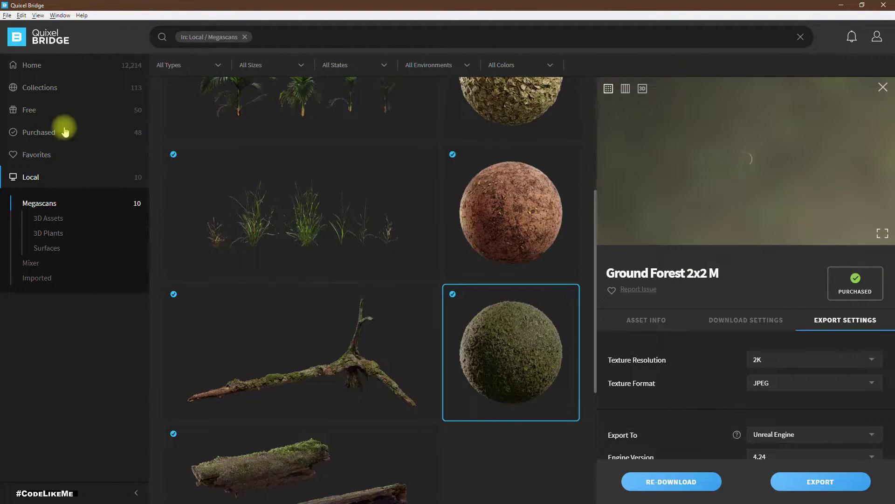
scroll(576, 376, up, 5)
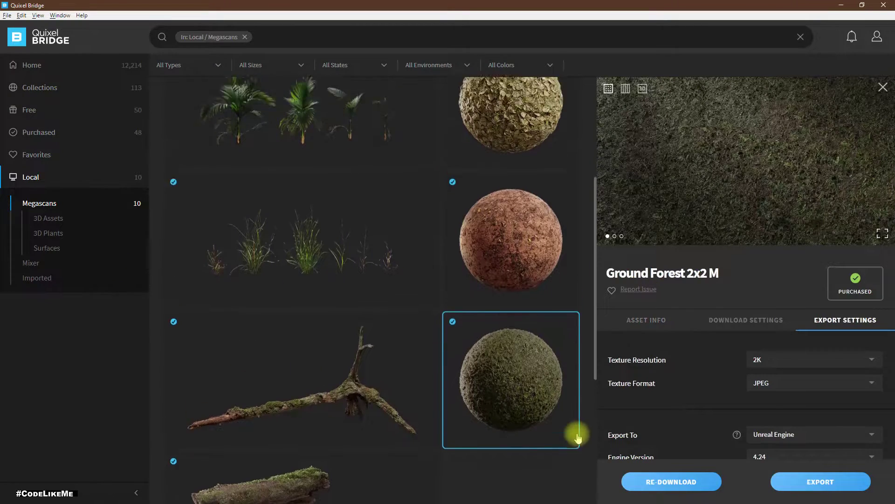
scroll(443, 336, down, 10)
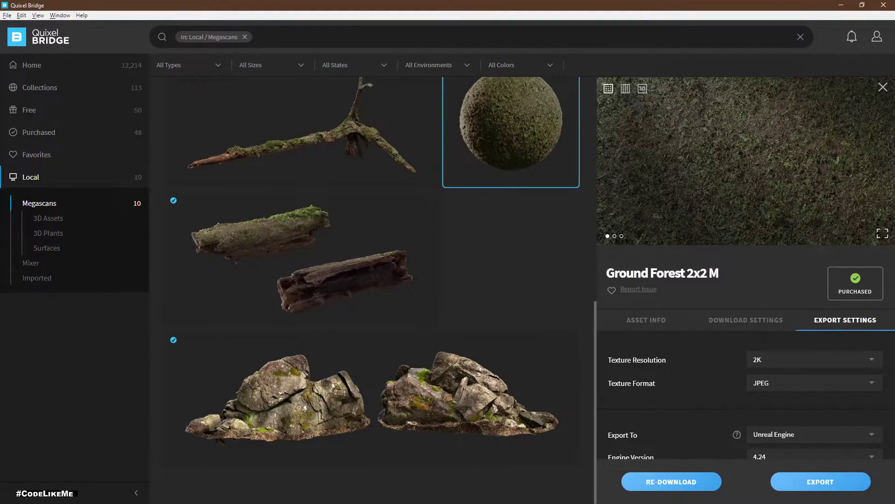
Browse the Surfaces section of the online Megascans library, looking over its categories and latest assets.
click(30, 88)
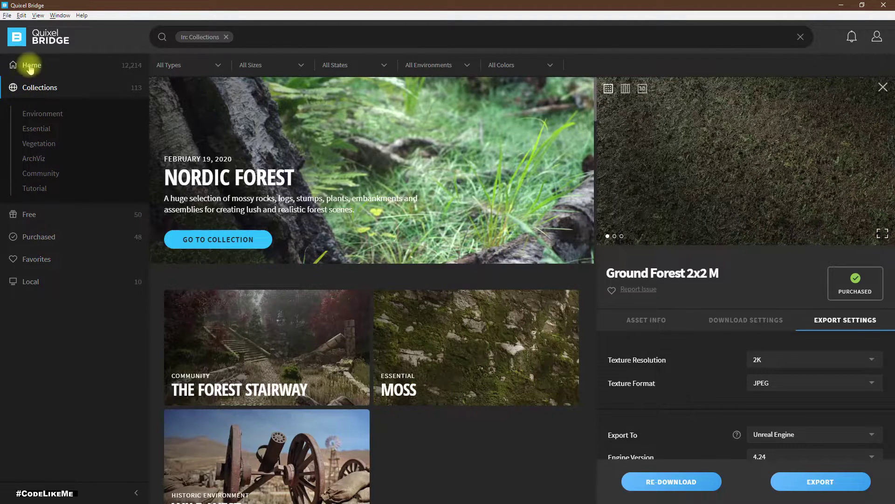
click(32, 65)
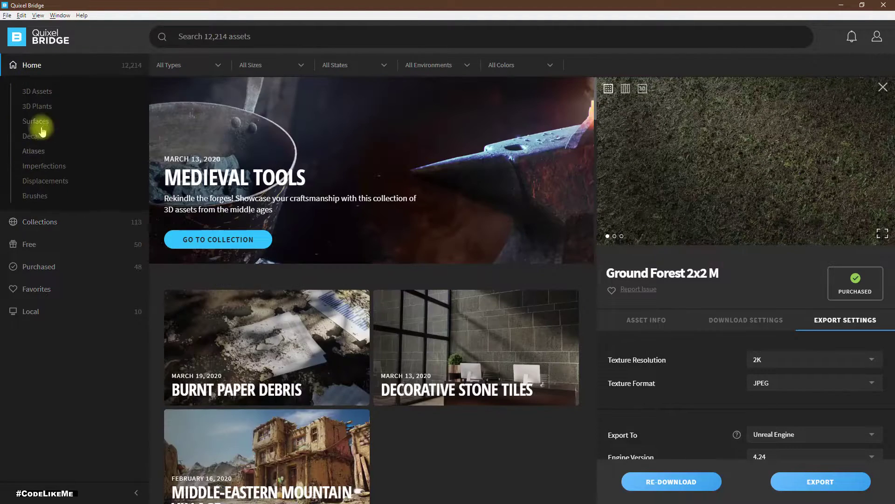
click(36, 121)
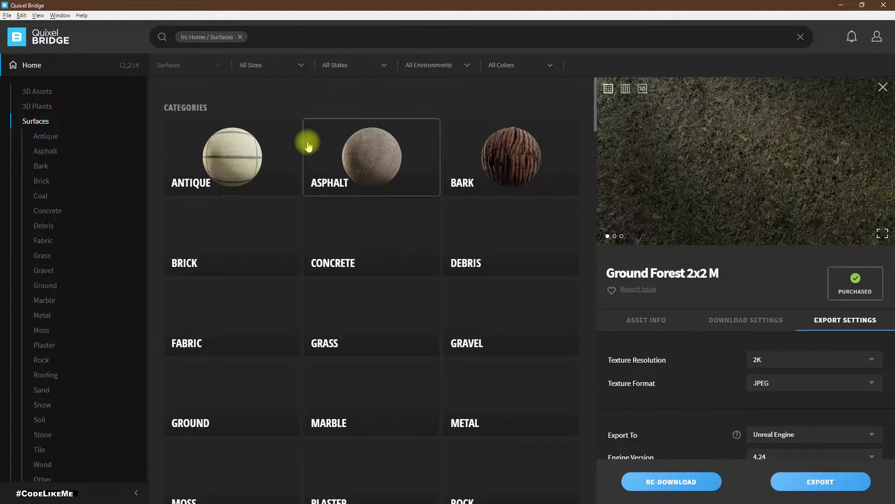
scroll(309, 146, down, 6)
scroll(308, 145, down, 5)
scroll(308, 143, down, 10)
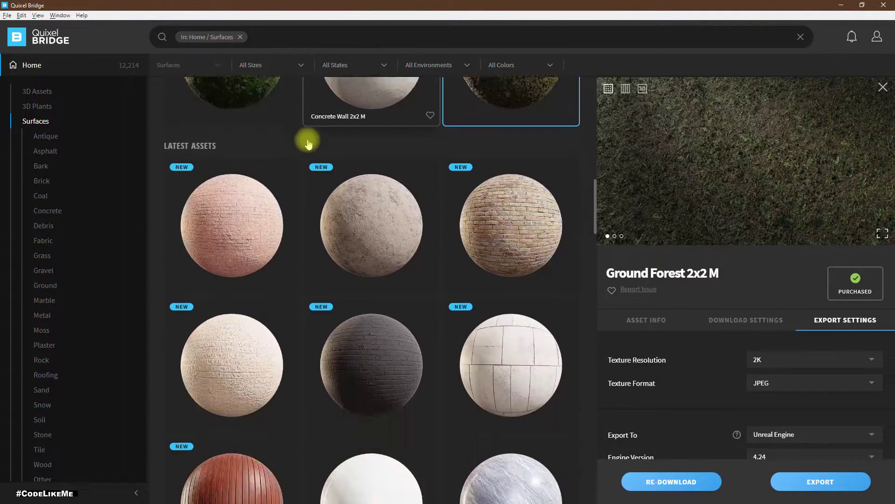
scroll(306, 142, down, 5)
scroll(299, 137, up, 10)
Search the Megascans surfaces for "island" and look through the matching materials.
click(301, 39)
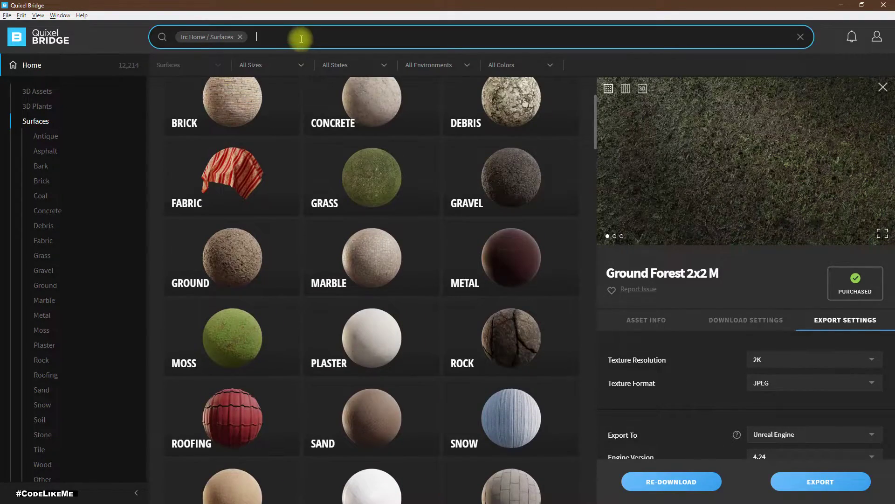
text(island)
key(Return)
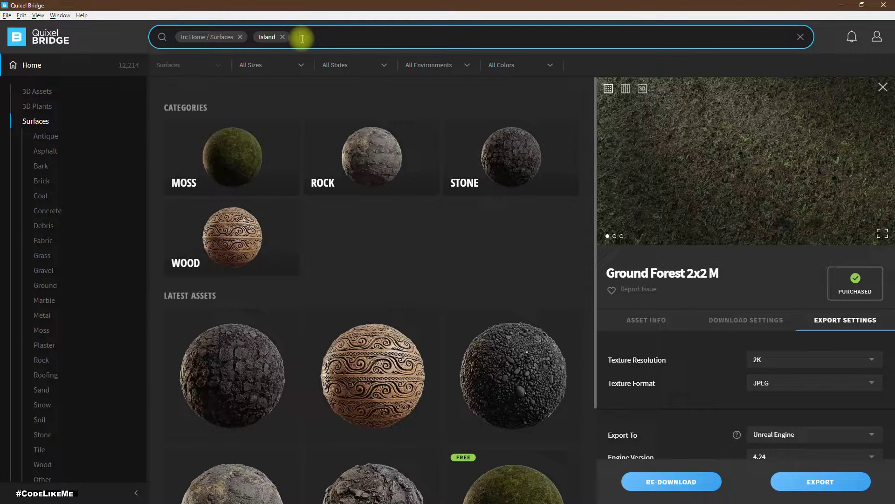
scroll(300, 113, down, 2)
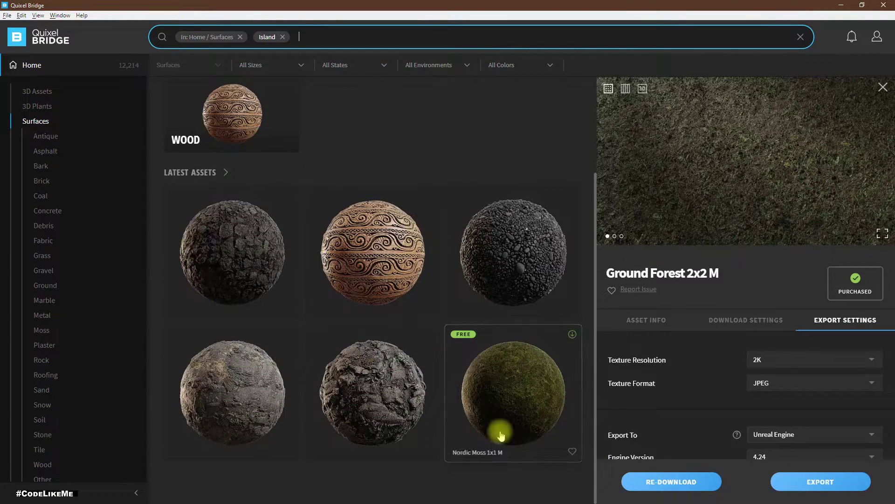
scroll(236, 366, up, 2)
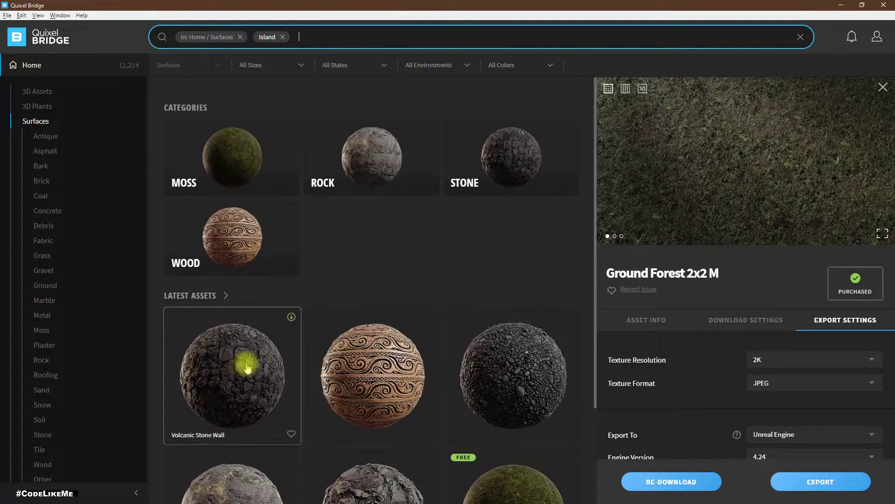
Replace the island search term with "Tropical" and look through the matching surface materials.
click(282, 38)
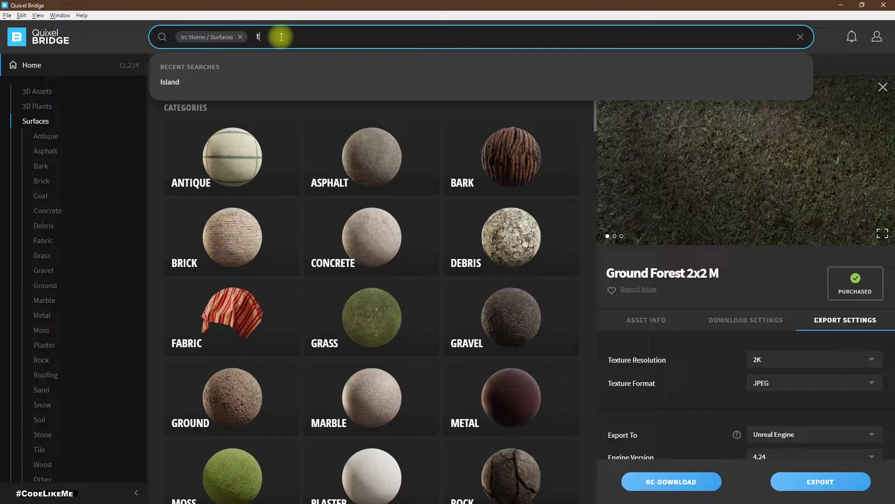
key(Return)
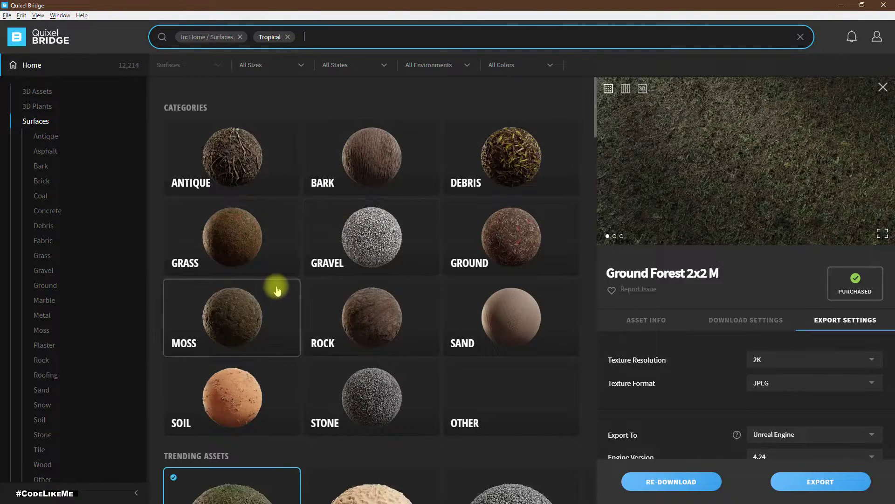
scroll(282, 282, down, 3)
scroll(284, 288, down, 3)
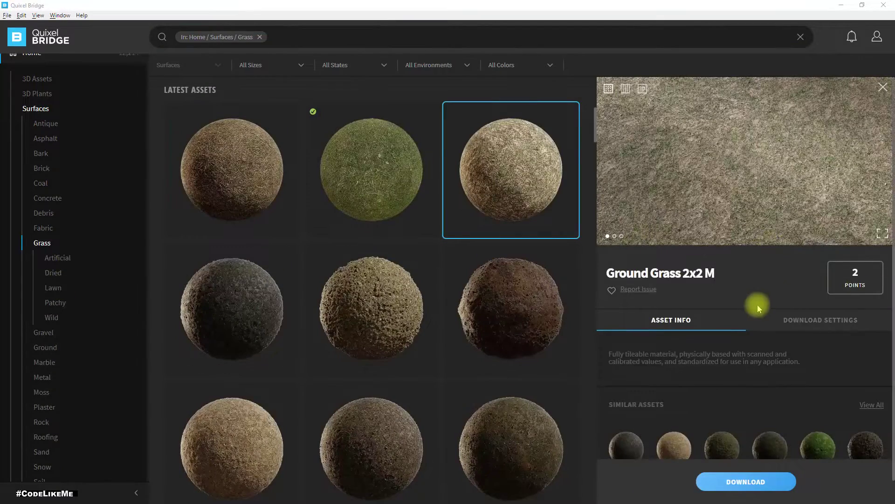
Download the Ground Grass 2x2 M surface from the Grass category and view the similar Dried Grass 2x2 M.
scroll(760, 304, down, 1)
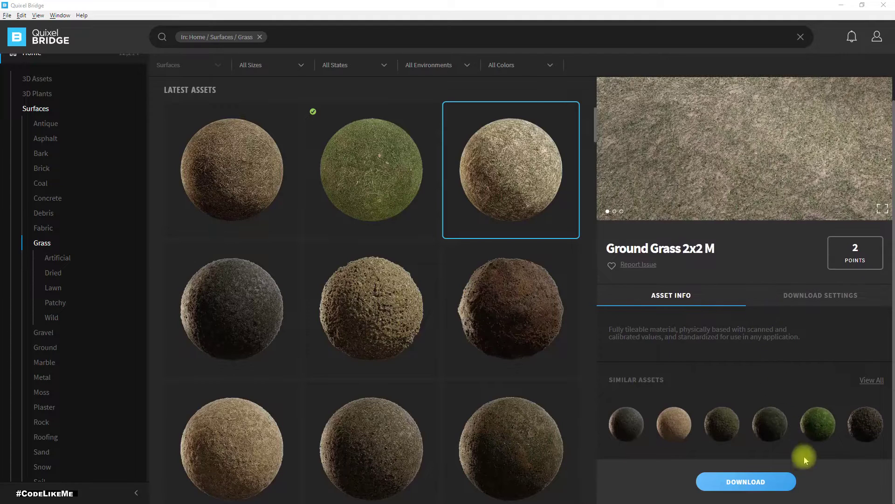
click(739, 485)
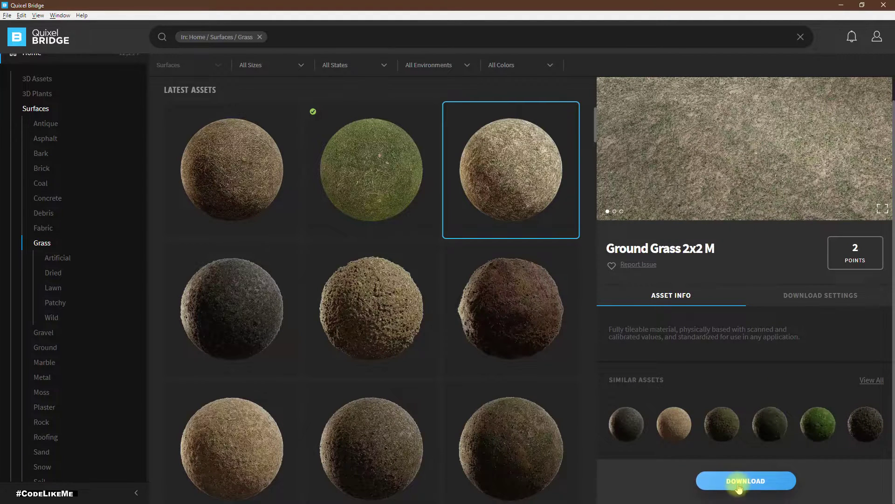
click(675, 431)
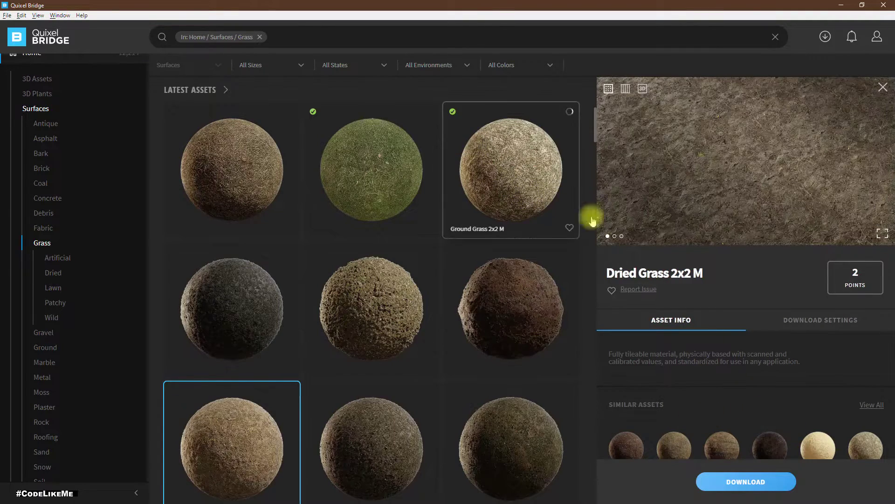
click(559, 171)
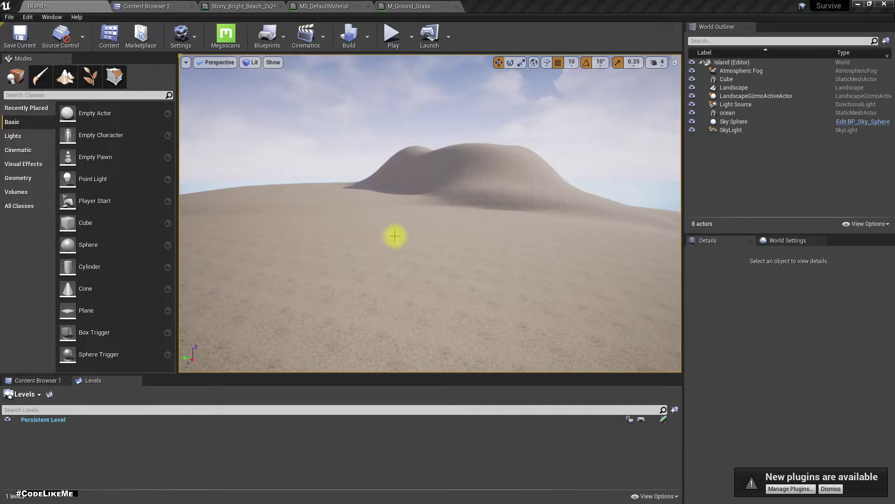
Switch to the Unreal Editor and copy the whole Micro Texture Variation node group from the M_Ground_Grass graph.
right_drag(395, 236, 414, 236)
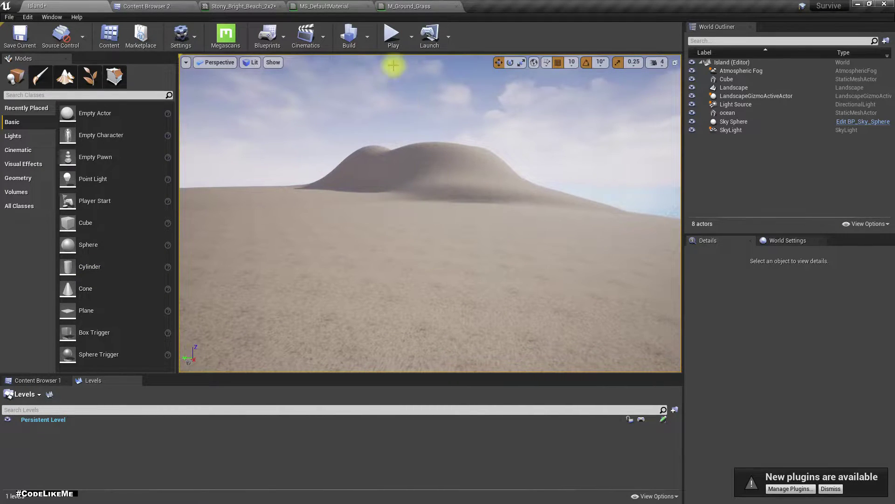
key(w)
right_drag(443, 302, 411, 319)
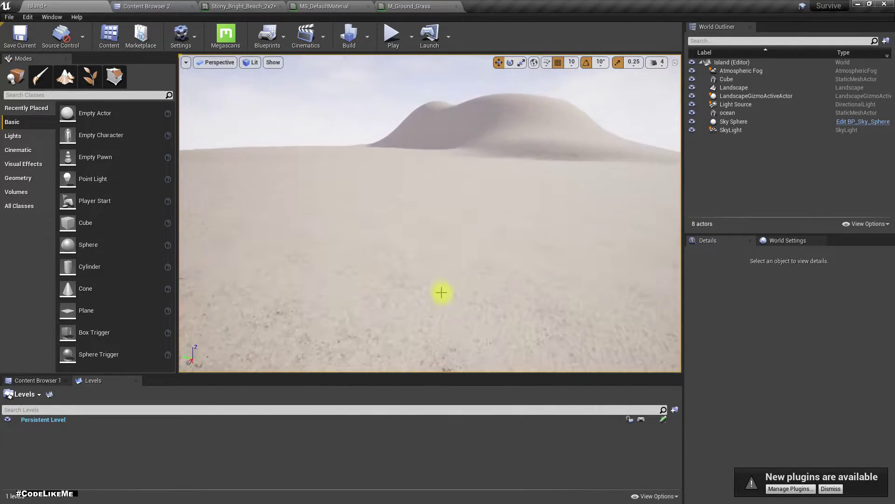
click(409, 6)
drag(308, 61, 730, 244)
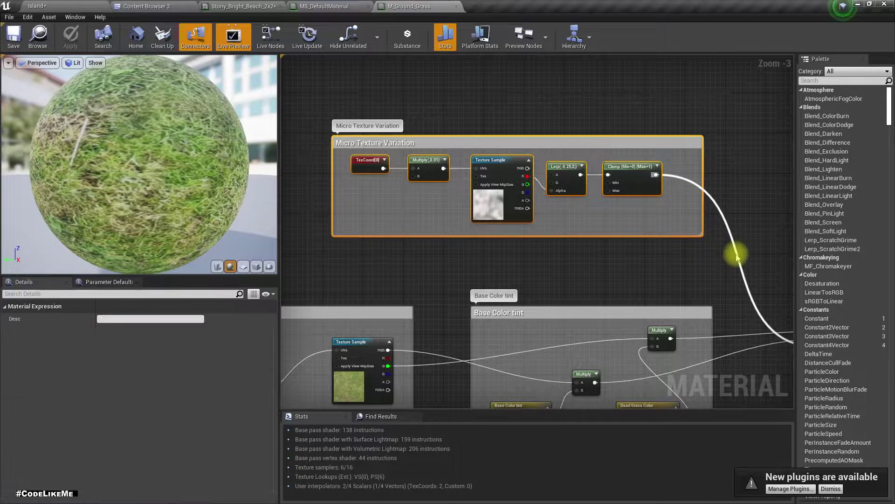
Paste the copied Micro Texture Variation node group into the MS_DefaultMaterial graph near the albedo section.
click(322, 6)
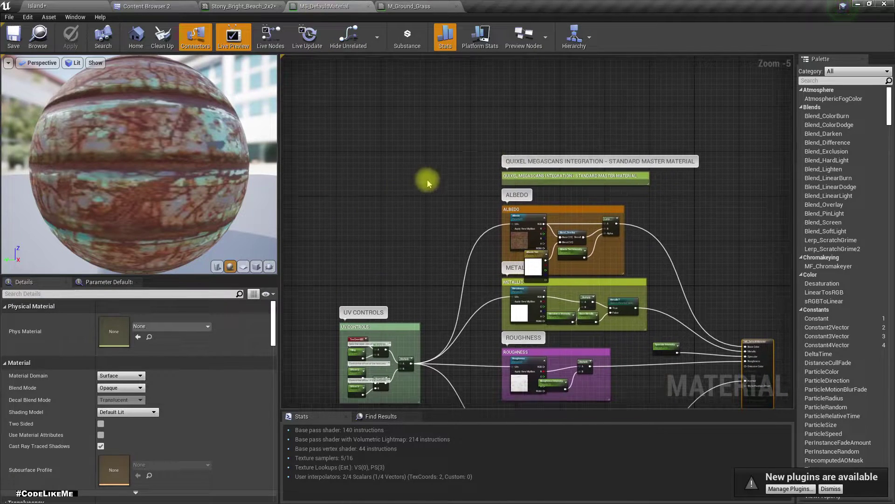
click(272, 37)
right_drag(396, 164, 347, 84)
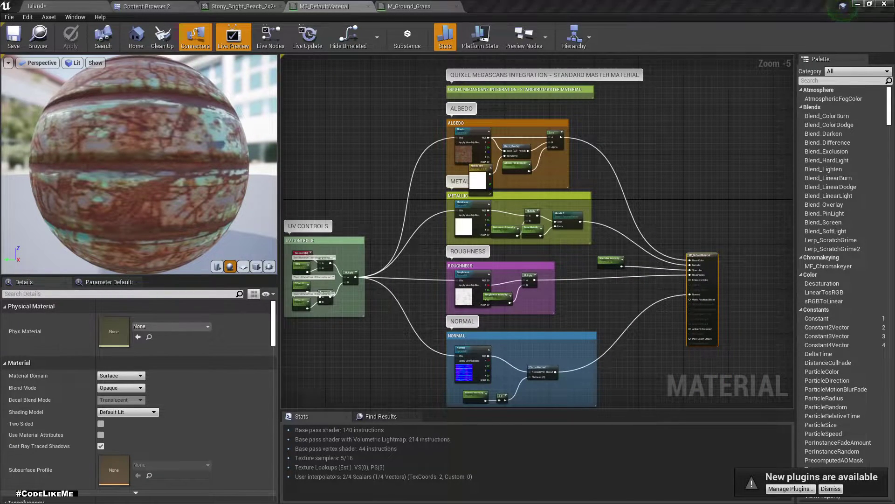
right_drag(411, 101, 401, 234)
key(ctrl+v)
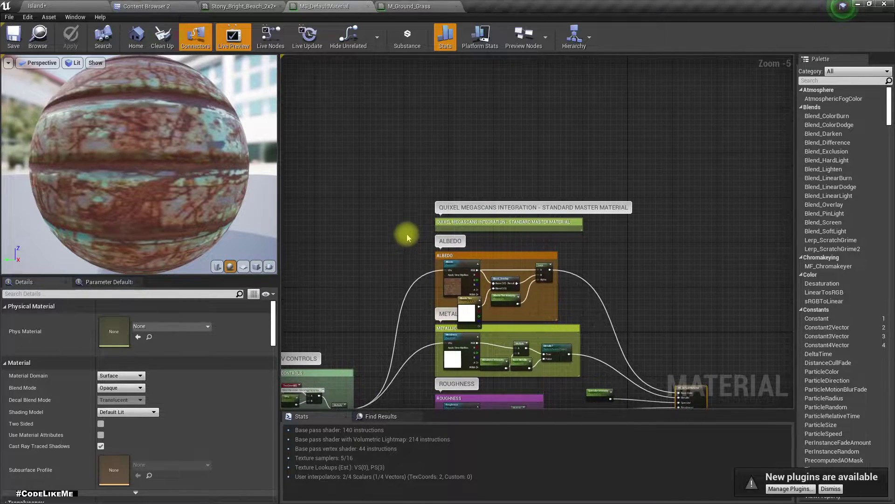
Move the Micro Texture Variation group clear above the Quixel Megascans header comment and widen its comment box past the Clamp node.
drag(446, 220, 445, 137)
key(ctrl+z)
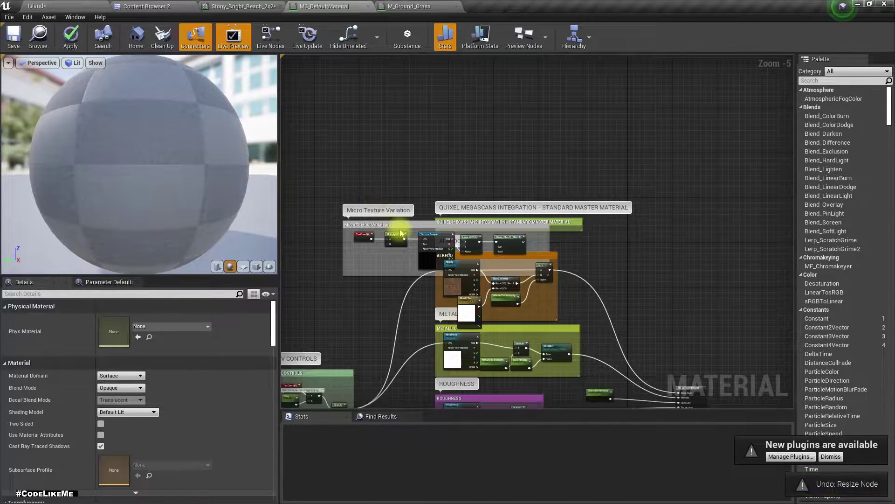
drag(401, 228, 441, 147)
scroll(642, 246, up, 4)
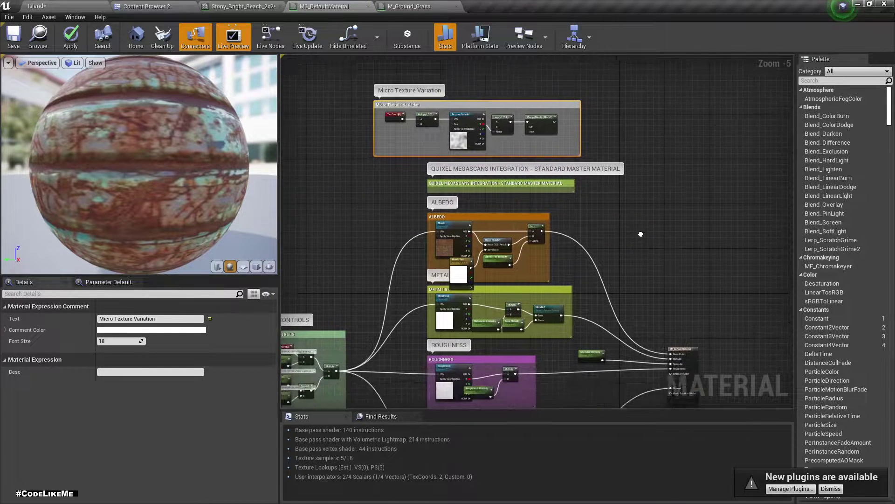
right_drag(581, 196, 771, 342)
scroll(595, 259, down, 2)
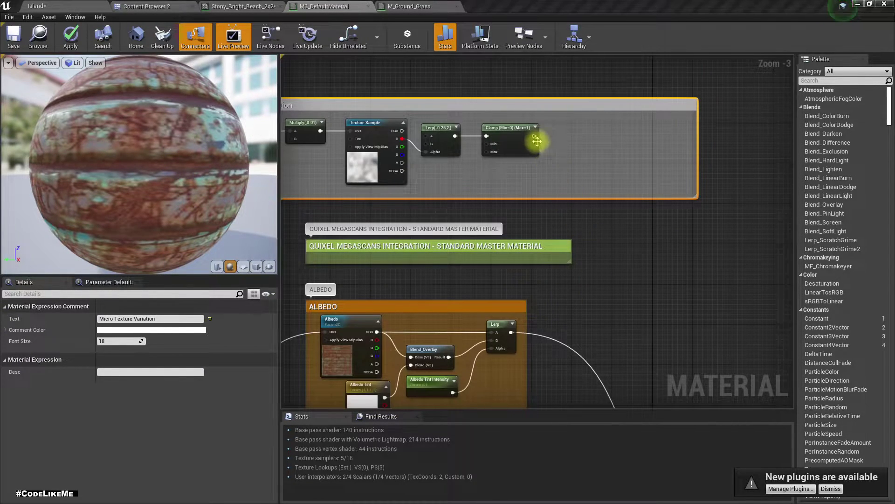
Add a Lerp (LinearInterpolate) node fed by the Clamp output in the group, and connect the albedo Lerp's output to its B input.
drag(534, 136, 607, 141)
text(lerp)
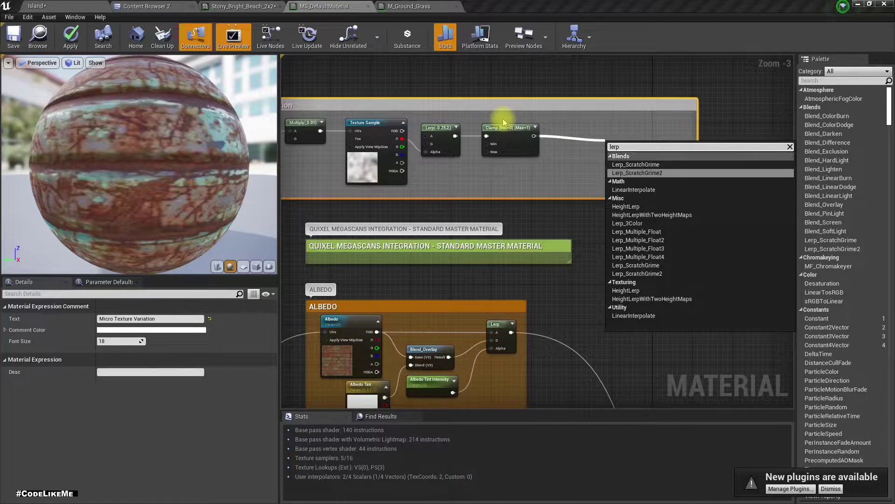
key(Return)
drag(624, 144, 631, 132)
right_drag(511, 329, 485, 296)
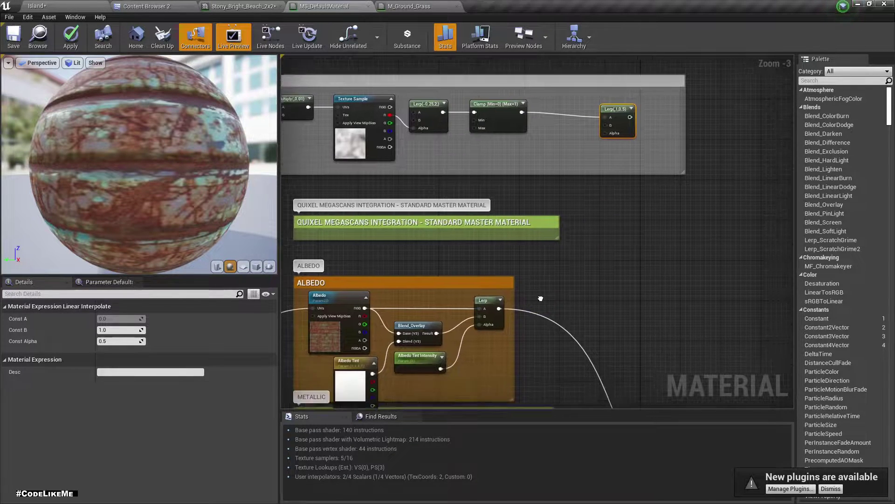
drag(485, 299, 591, 108)
right_drag(591, 108, 555, 348)
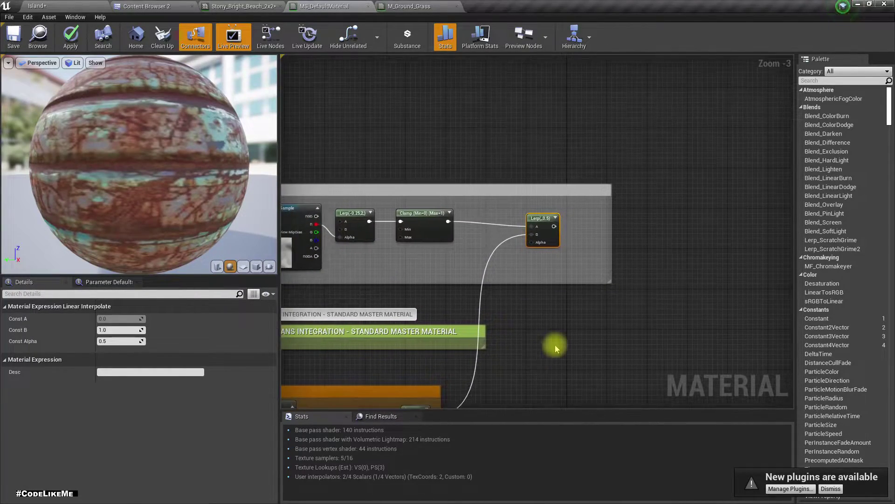
Reroute the Clamp output from the new Lerp's A input to its Alpha, and connect the albedo Lerp's output to A.
scroll(511, 257, up, 3)
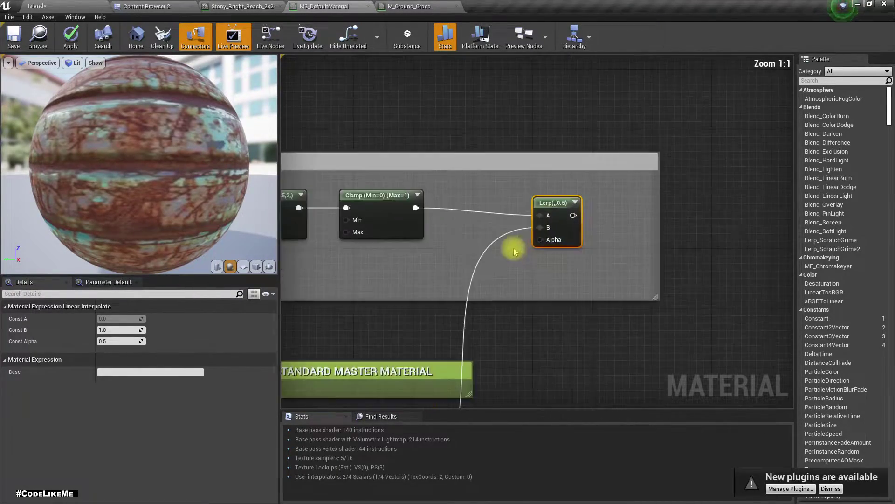
right_click(413, 209)
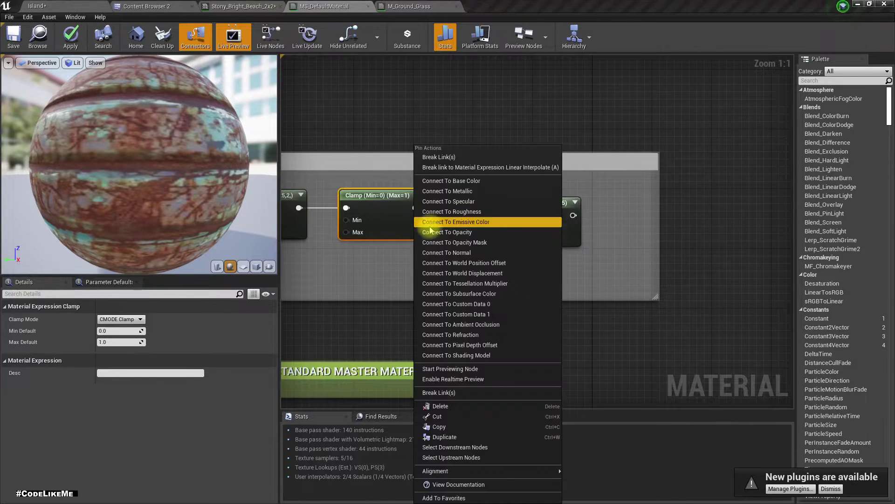
click(437, 157)
drag(416, 209, 547, 244)
right_drag(465, 266, 456, 286)
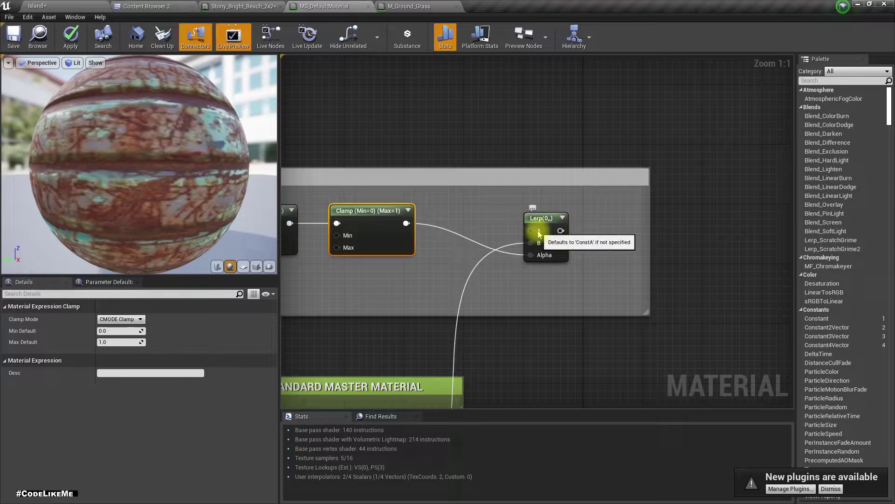
right_drag(527, 240, 534, 214)
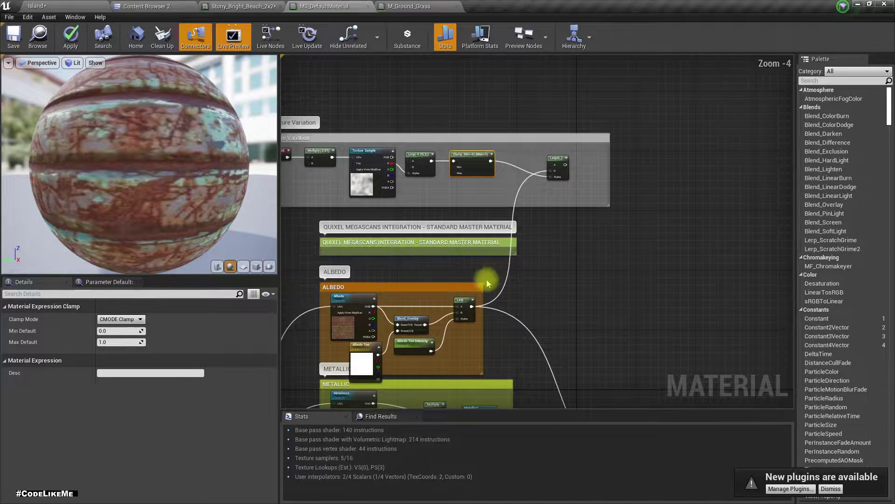
drag(473, 308, 553, 169)
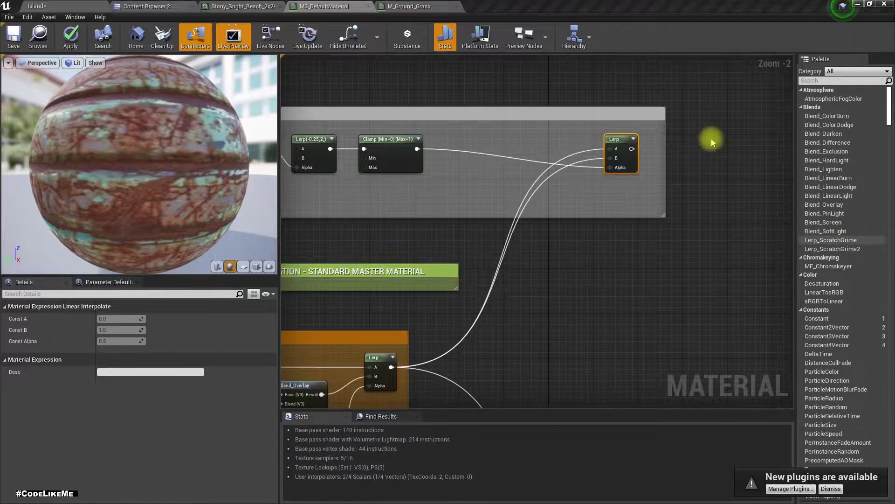
Add a Multiply node fed by the albedo Lerp's output and connect its result to the new Lerp's B input.
scroll(635, 174, up, 2)
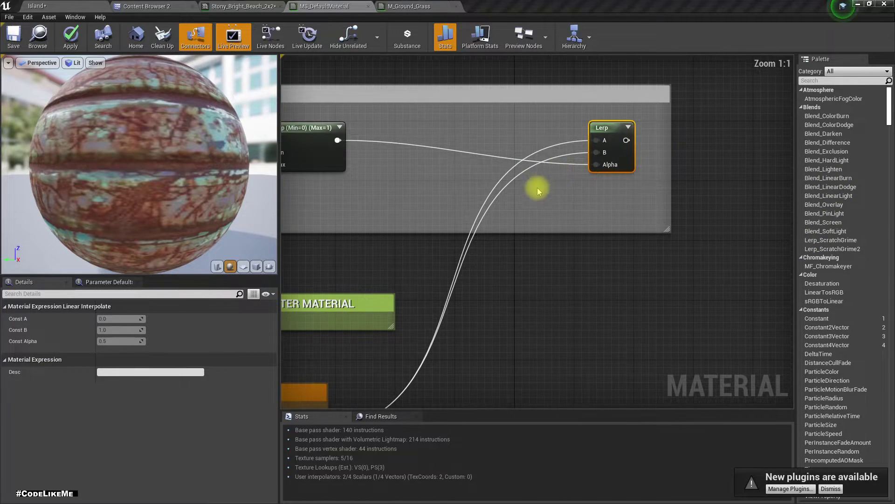
right_drag(499, 210, 558, 96)
scroll(558, 96, down, 1)
right_drag(558, 163, 550, 225)
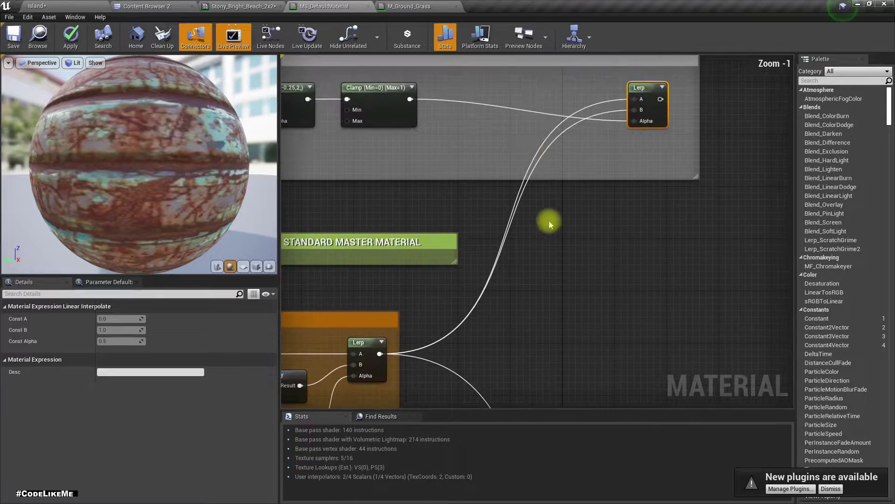
drag(379, 353, 542, 136)
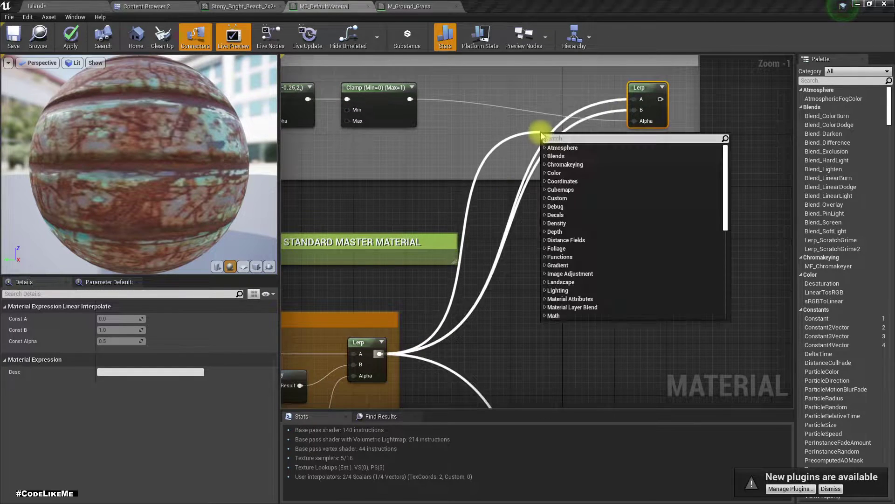
text(multiply)
key(Return)
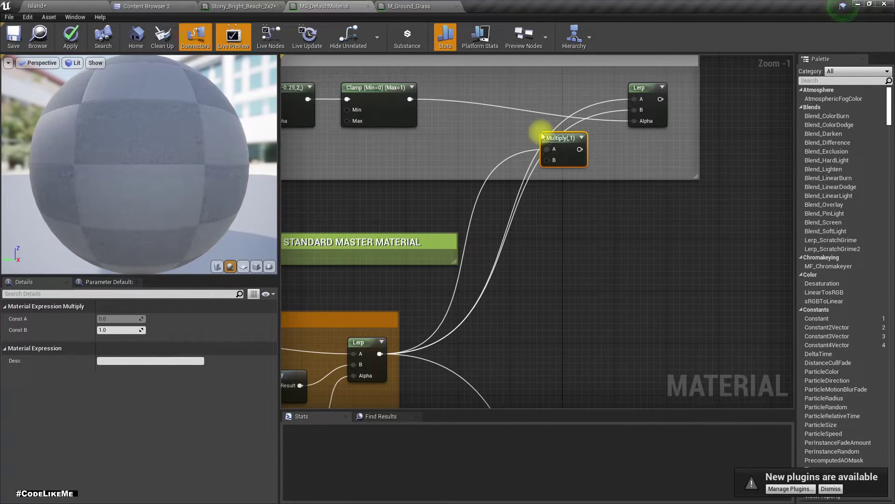
drag(580, 149, 641, 110)
Add a vector parameter named Noise Color on the Multiply's B input and place it inside the Micro Texture Variation group.
right_click(552, 160)
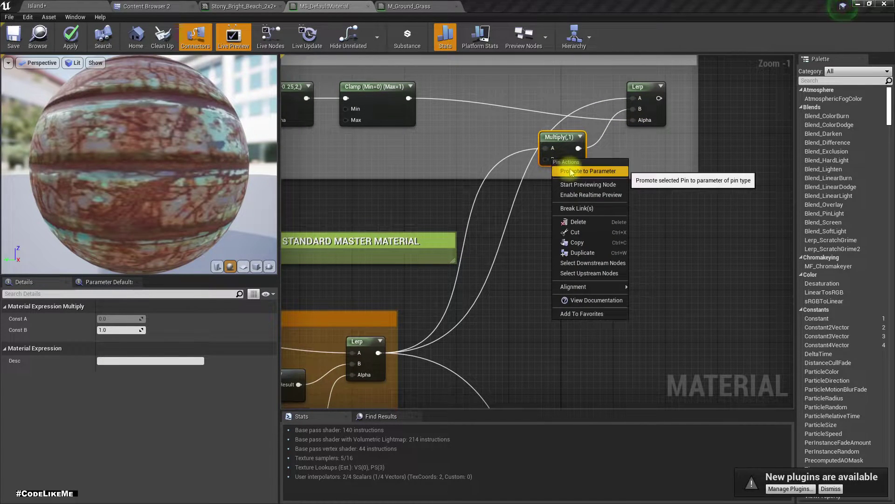
click(485, 146)
drag(546, 159, 507, 167)
text(vector para)
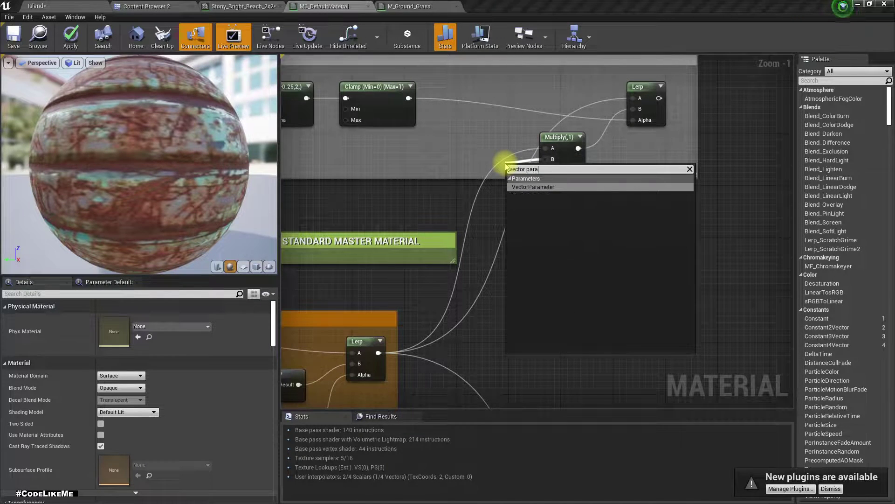
key(Return)
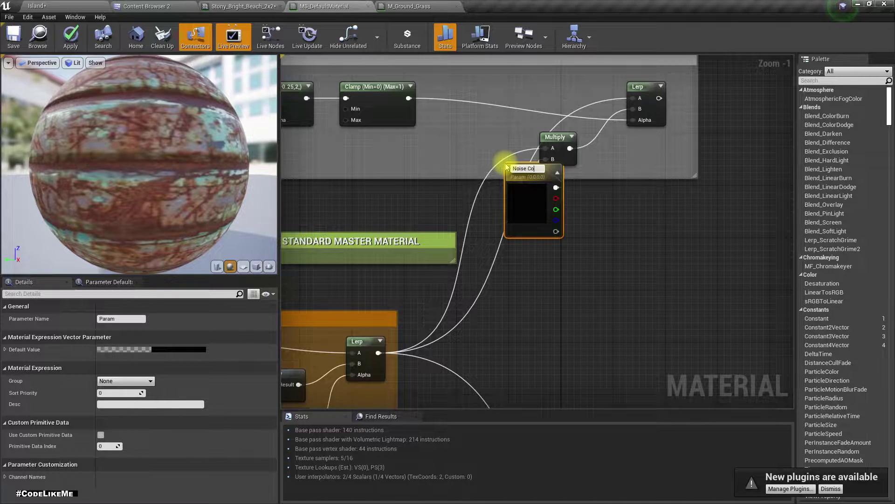
drag(554, 186, 445, 161)
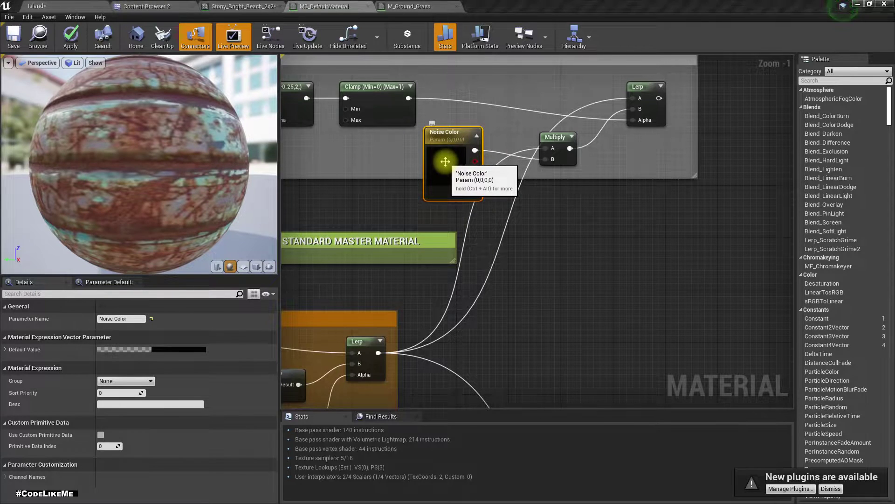
Set Noise Color's default to white with R, G and B at 1, and apply the material.
double_click(445, 161)
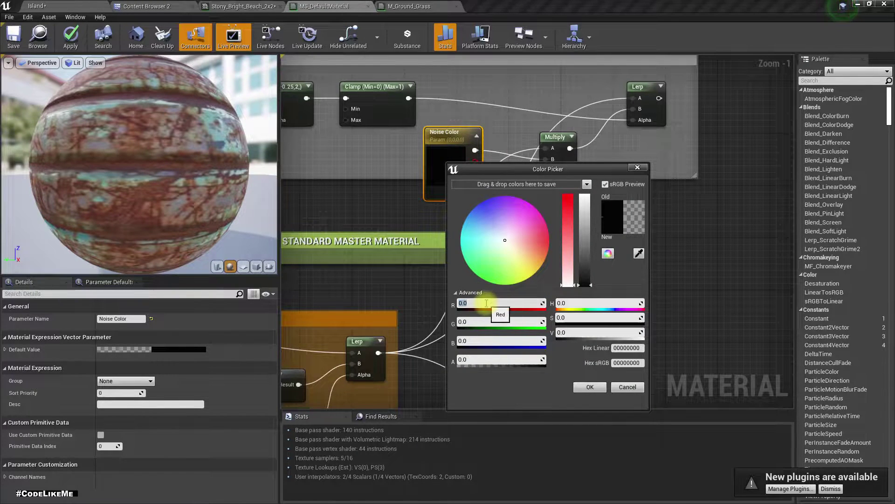
text(1)
key(Tab)
text(1)
key(Tab)
text(1)
key(Return)
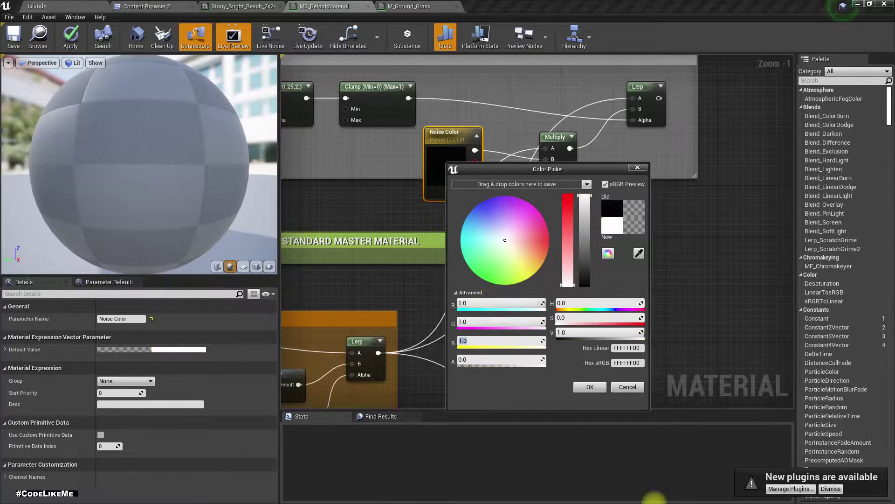
click(590, 387)
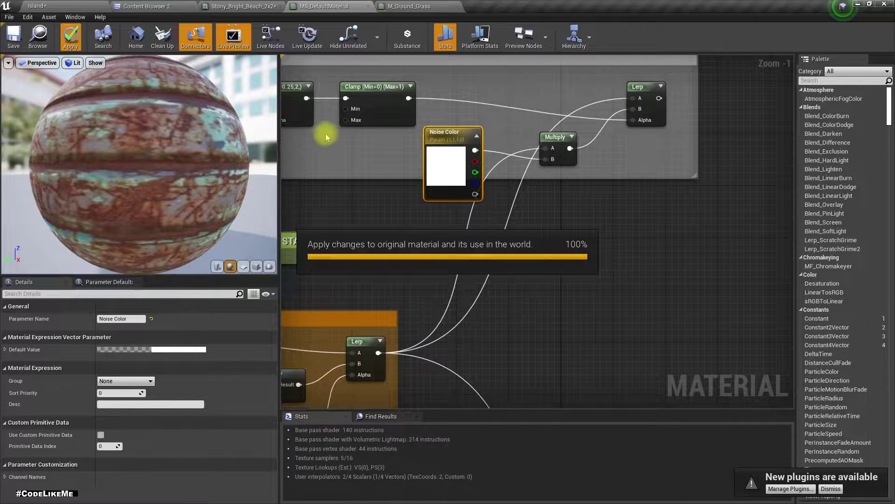
Examine the beach landscape's surface in the Island level viewport from different directions.
click(62, 7)
right_drag(419, 233, 419, 226)
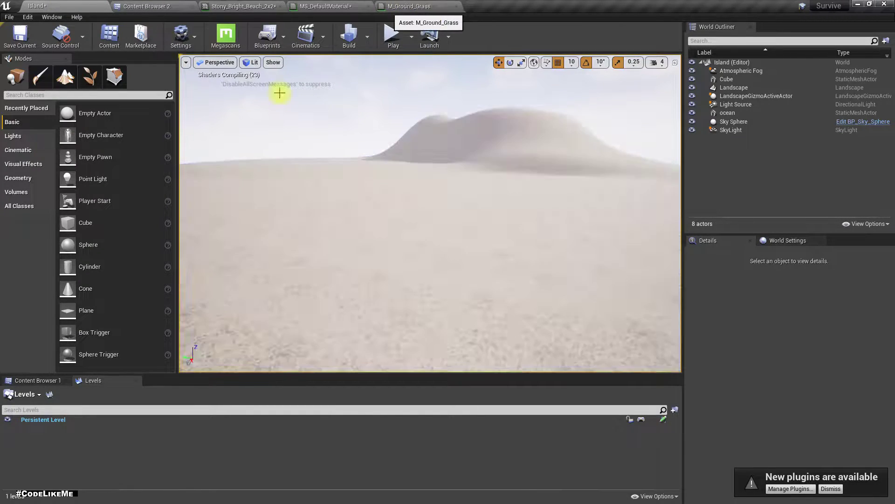
right_drag(414, 192, 442, 184)
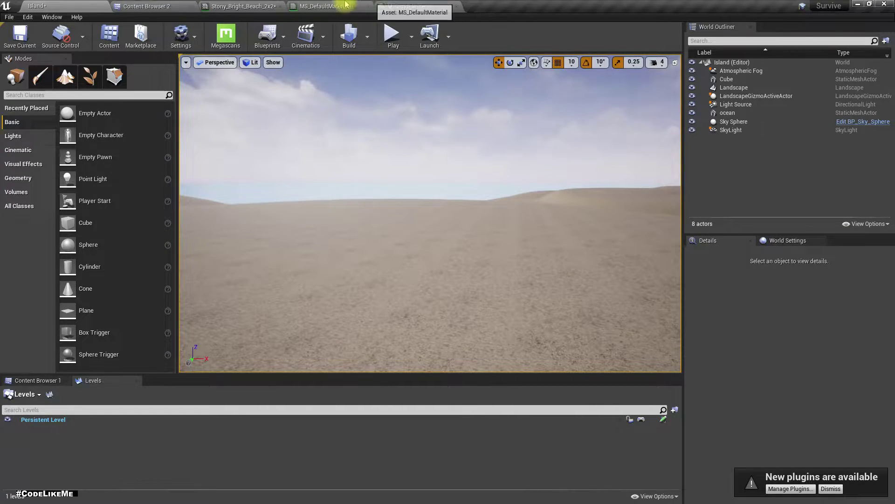
Float the Stony_Bright_Beach_2x2 editor over the Island level and check its parameter groups for Noise Color.
drag(249, 4, 664, 236)
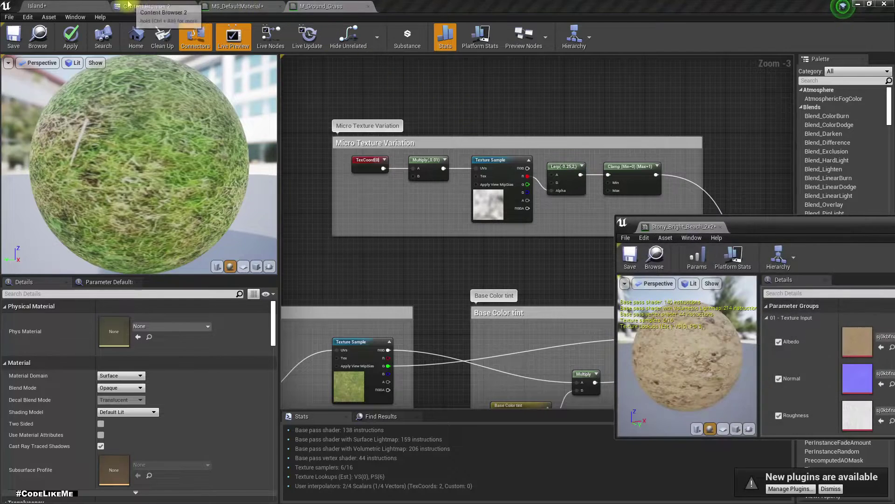
click(128, 5)
click(73, 6)
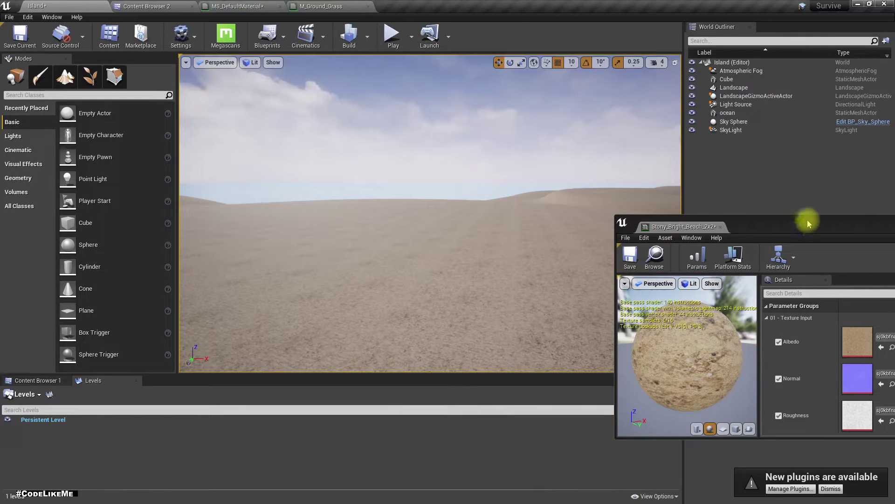
drag(806, 216, 794, 60)
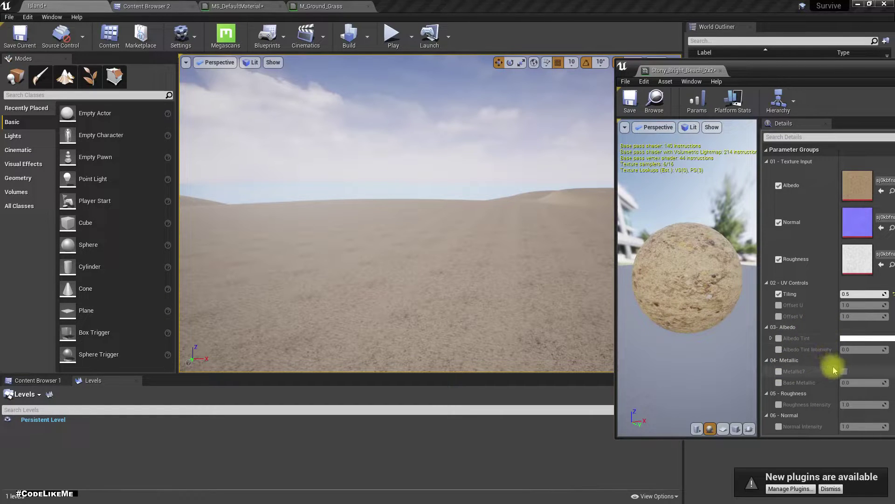
scroll(834, 370, down, 5)
scroll(829, 359, up, 5)
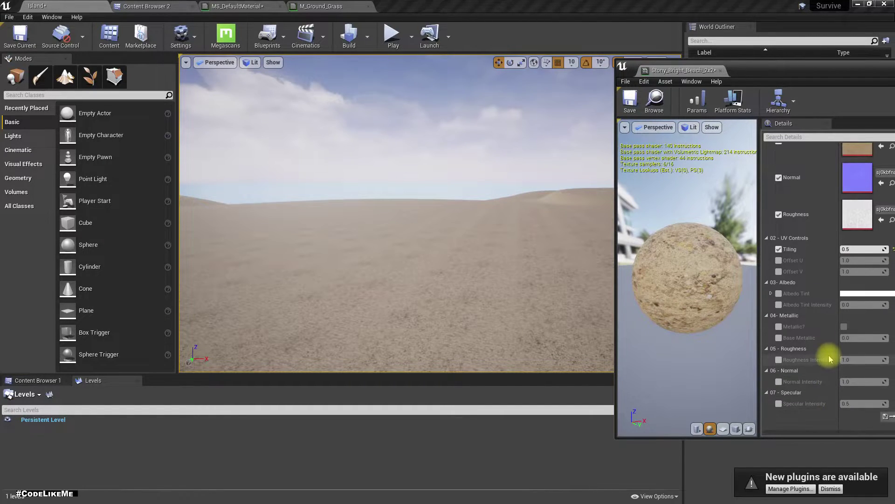
drag(766, 82, 423, 65)
scroll(527, 275, down, 4)
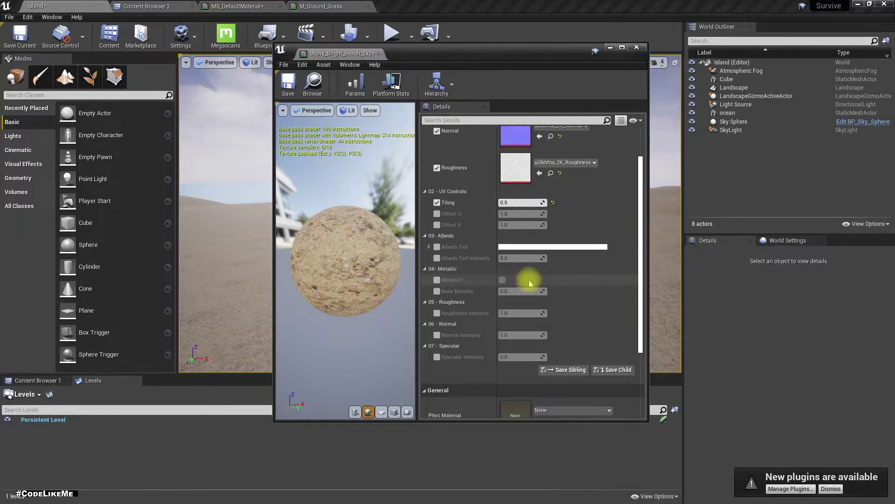
scroll(530, 283, down, 2)
scroll(530, 283, down, 3)
scroll(532, 283, up, 6)
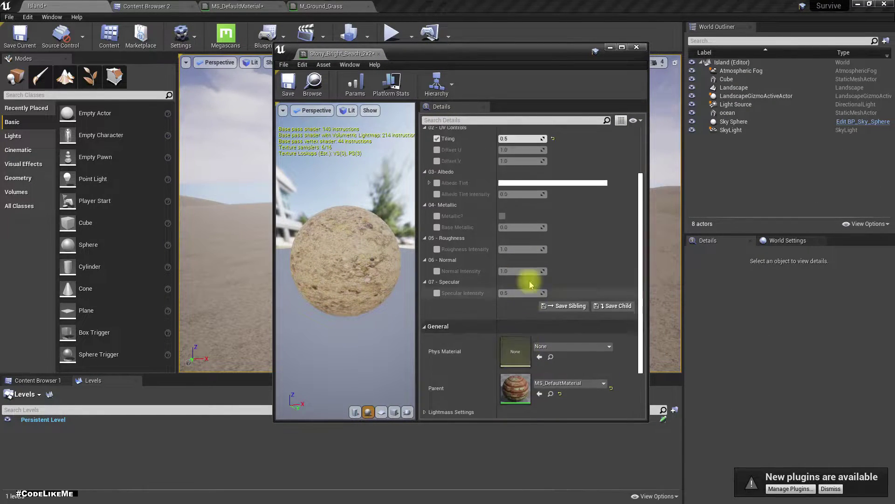
scroll(533, 285, up, 3)
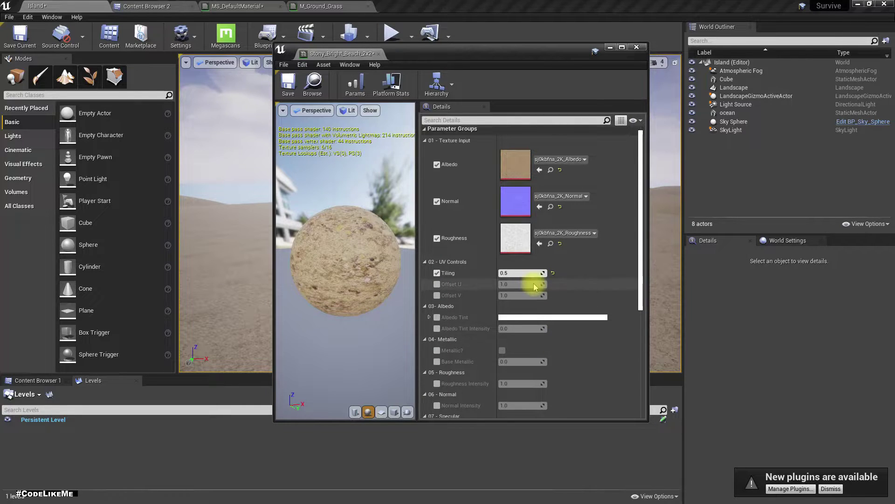
Dock the Stony_Bright_Beach_2x2 editor back into the main window and return to the MS_DefaultMaterial graph.
click(310, 6)
drag(468, 53, 319, 192)
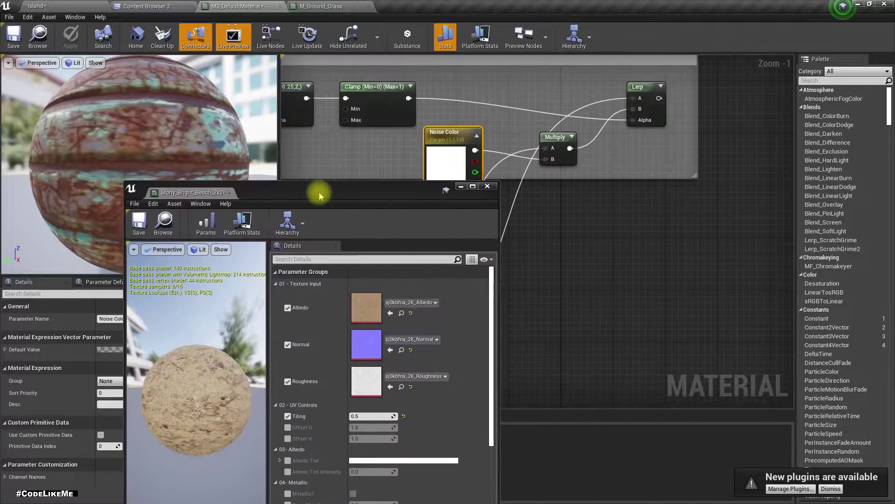
drag(216, 192, 454, 3)
click(311, 4)
click(259, 4)
Connect the Micro Texture Variation group's final Lerp output to MS_DefaultMaterial's Base Color and apply the material.
right_drag(723, 198, 502, 113)
scroll(532, 168, down, 2)
right_drag(532, 168, 519, 278)
drag(448, 166, 461, 332)
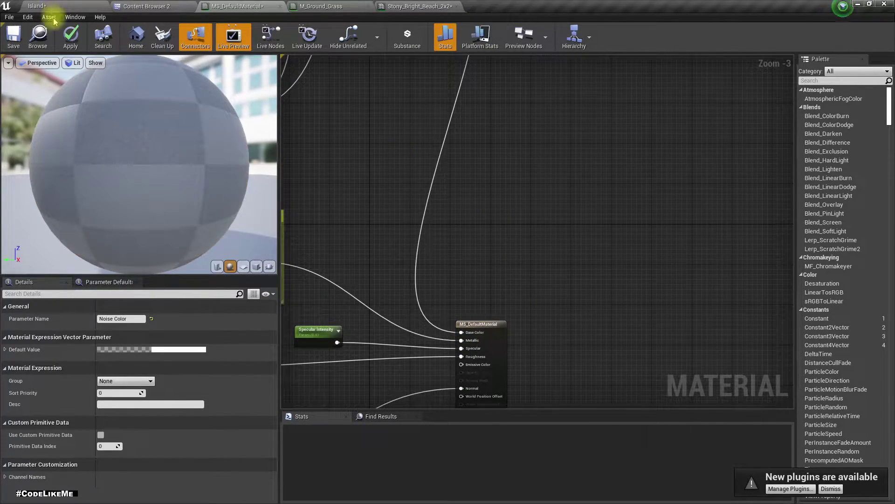
click(71, 36)
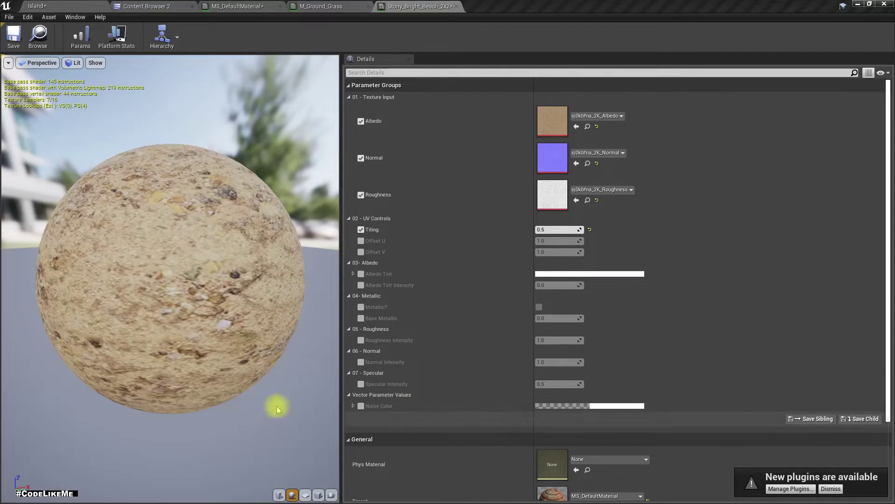
Float the Stony_Bright_Beach_2x2 editor over the Island level, enable its Noise Color override and turn the level view towards the hills.
drag(419, 6, 465, 98)
scroll(636, 233, down, 5)
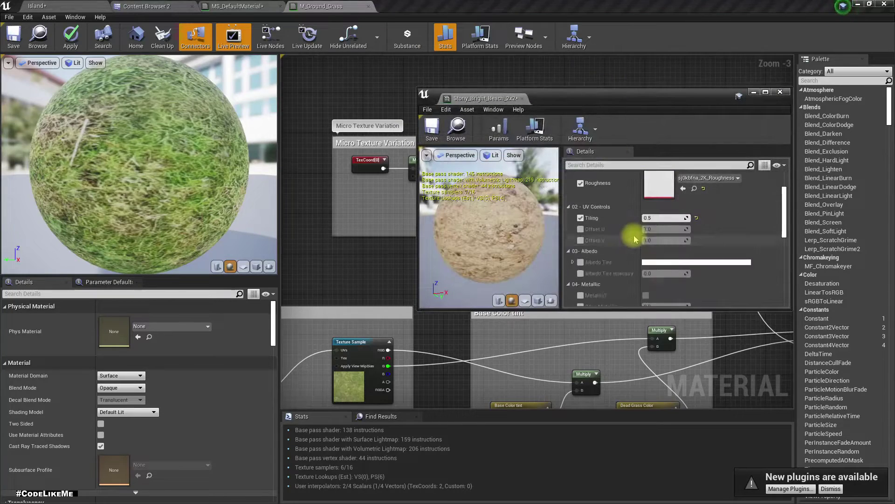
click(48, 5)
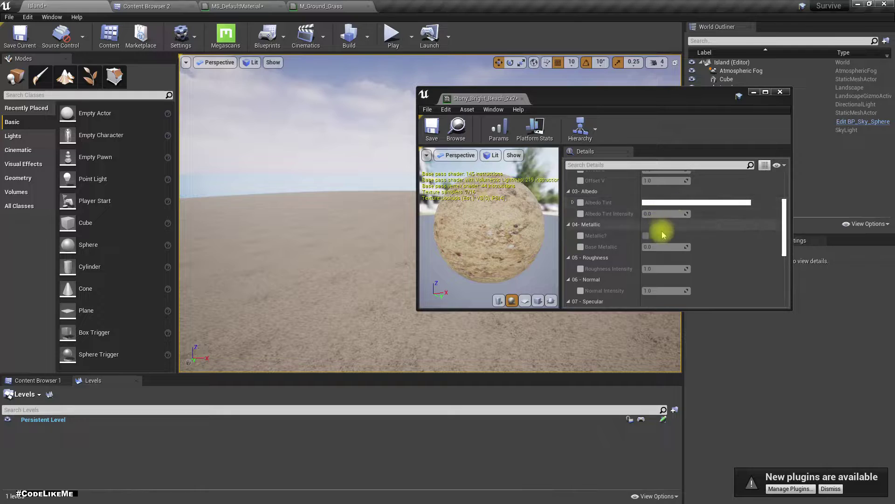
scroll(678, 243, down, 4)
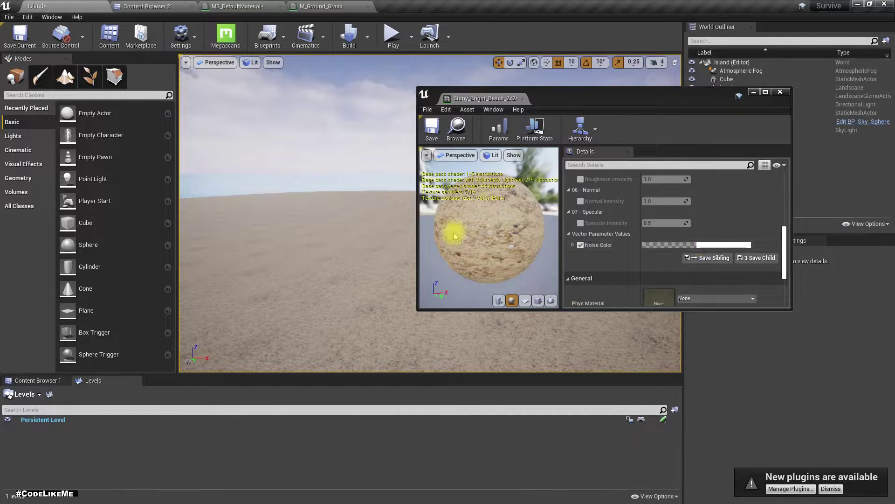
right_drag(328, 247, 205, 247)
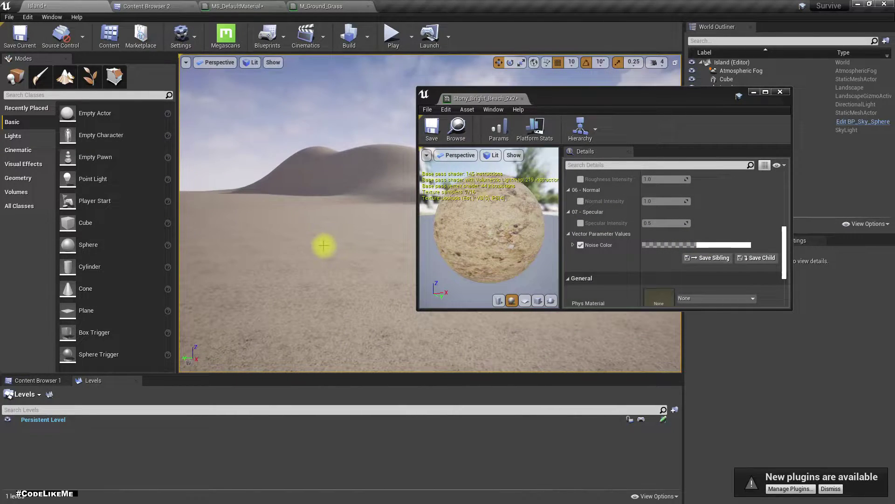
right_drag(326, 245, 326, 231)
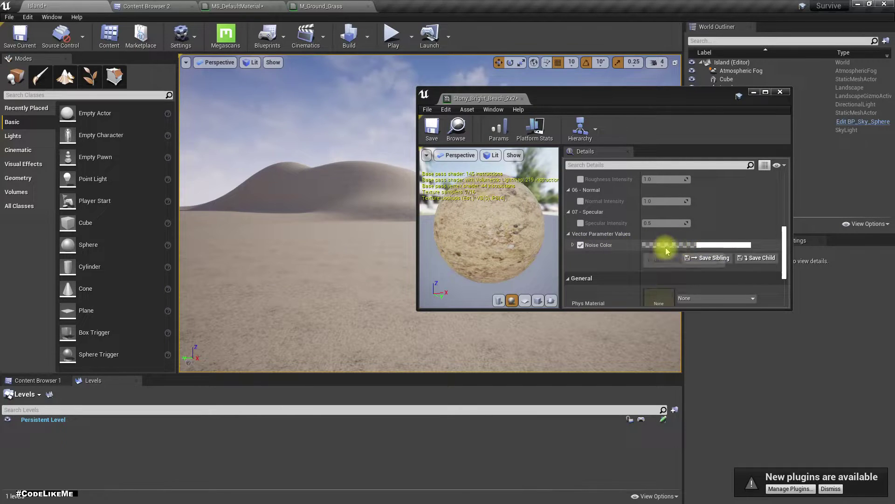
Set the instance's Noise Color to pale pink (R 1.0, G about 0.835, B about 0.785), then redock its editor and return to the Island level.
click(707, 246)
click(571, 333)
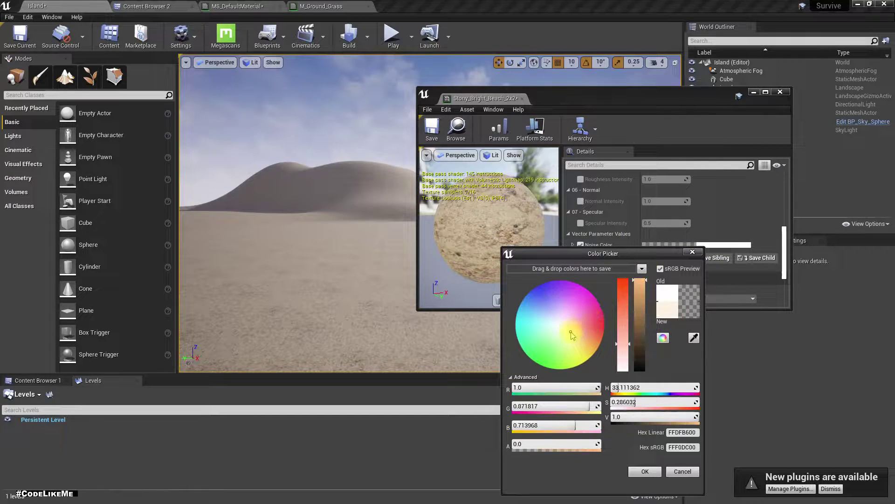
mouse_move(329, 318)
right_down()
mouse_move(415, 319)
mouse_move(349, 317)
mouse_move(318, 300)
right_up()
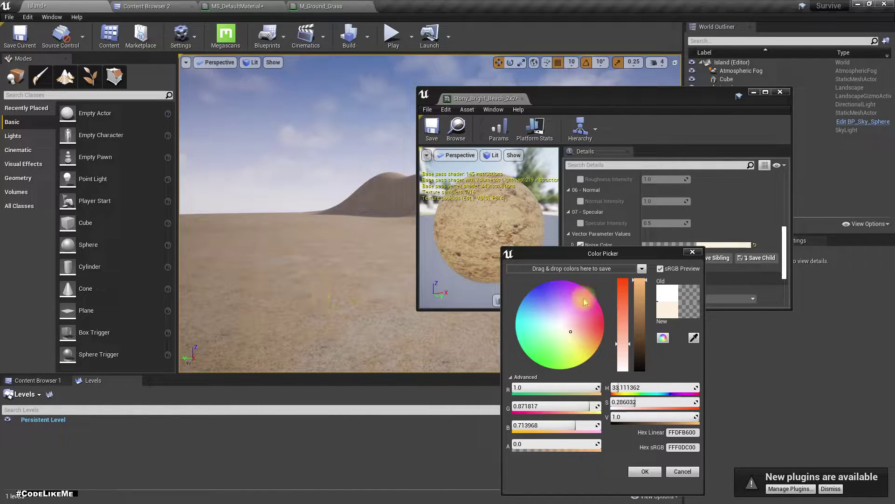
drag(572, 333, 568, 330)
right_drag(340, 274, 395, 275)
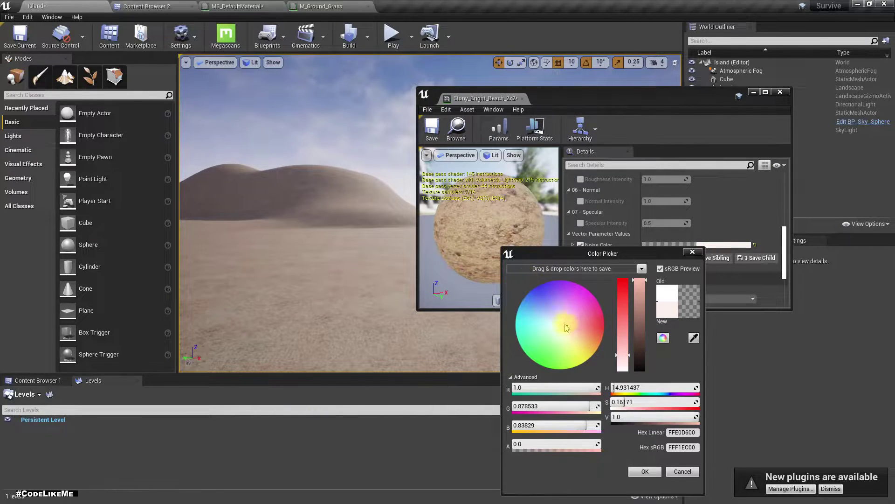
drag(567, 330, 570, 331)
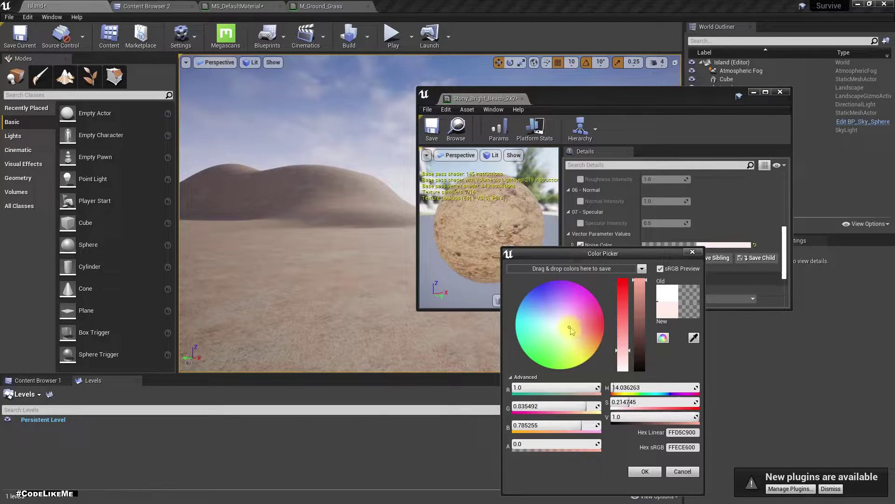
click(646, 472)
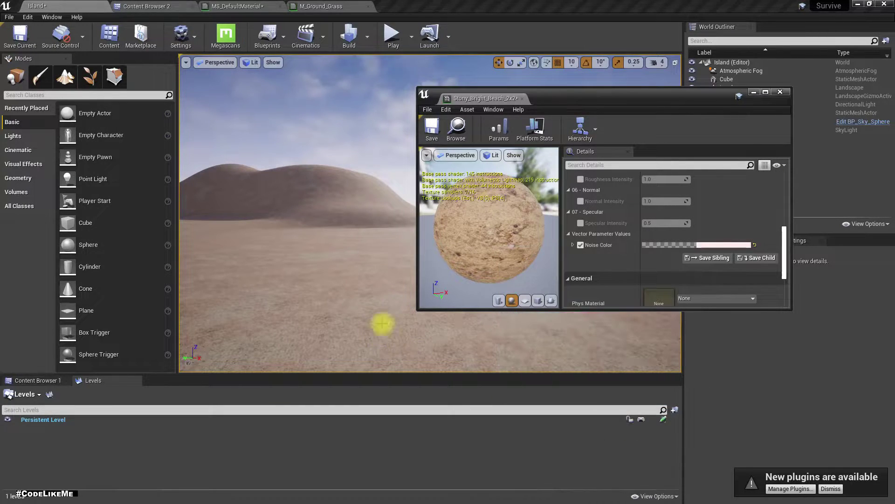
drag(500, 98, 497, 20)
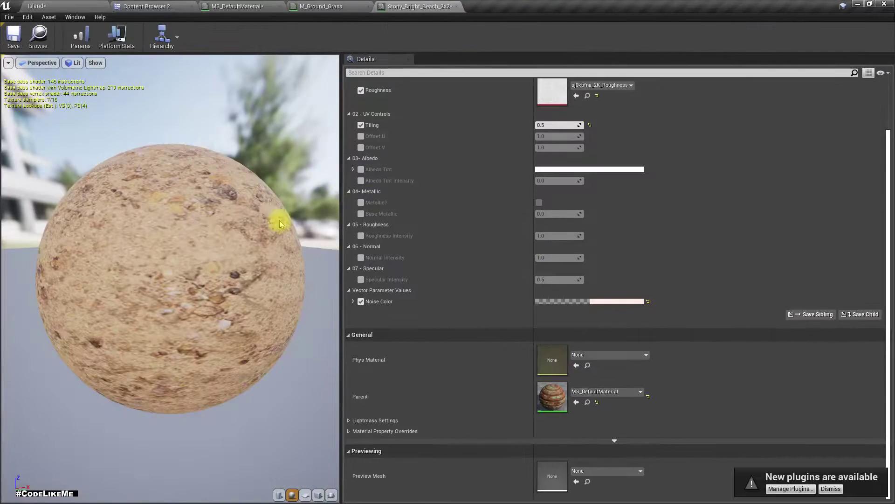
click(68, 6)
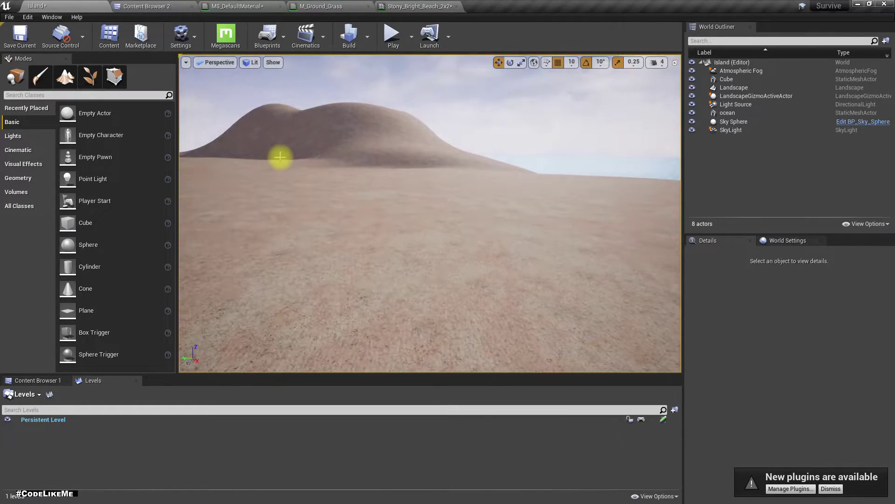
Inspect the tinted landscape and hills from several directions in the full-screen level viewport, then restore the normal editor layout.
key(F11)
right_drag(419, 318, 327, 317)
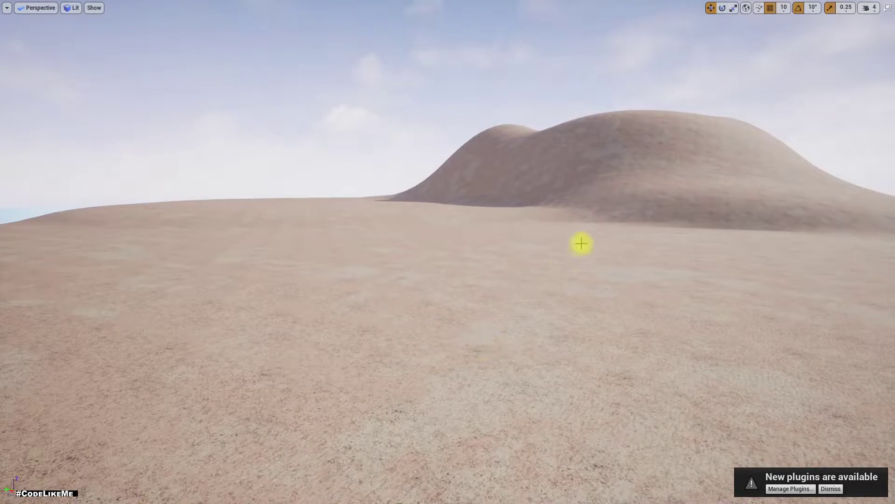
right_drag(575, 225, 653, 227)
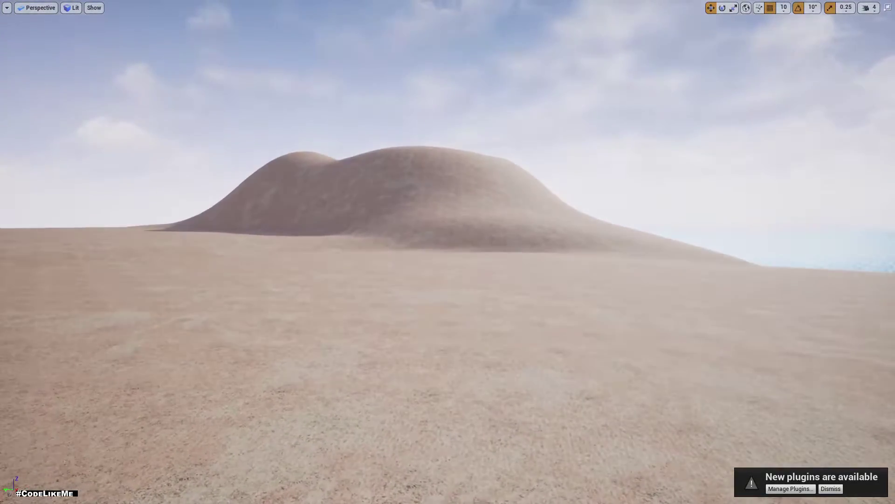
mouse_move(573, 227)
right_down()
mouse_move(584, 195)
mouse_move(585, 264)
mouse_move(485, 236)
mouse_move(422, 237)
mouse_move(464, 215)
mouse_move(563, 222)
mouse_move(574, 200)
mouse_move(594, 224)
mouse_move(494, 186)
mouse_move(568, 227)
right_up()
key(w)
key(F11)
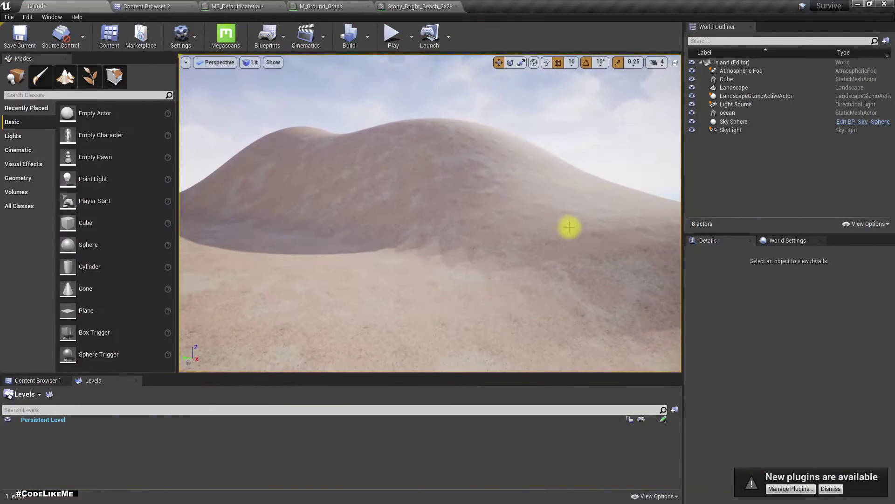
mouse_move(391, 242)
mouse_down()
mouse_move(380, 263)
mouse_move(401, 229)
mouse_up()
Check the Multiply node's B constant in M_Ground_Grass's Micro Texture Variation group, then return to the MS_DefaultMaterial graph.
click(335, 7)
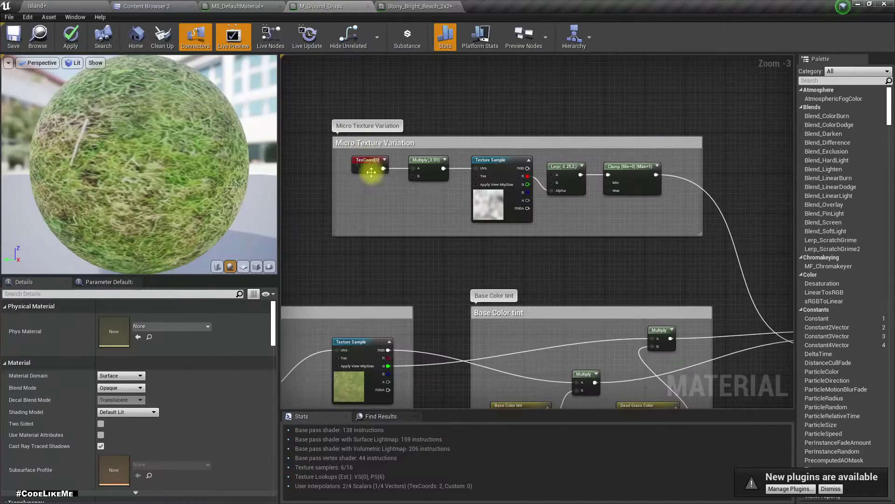
click(431, 166)
scroll(432, 166, up, 2)
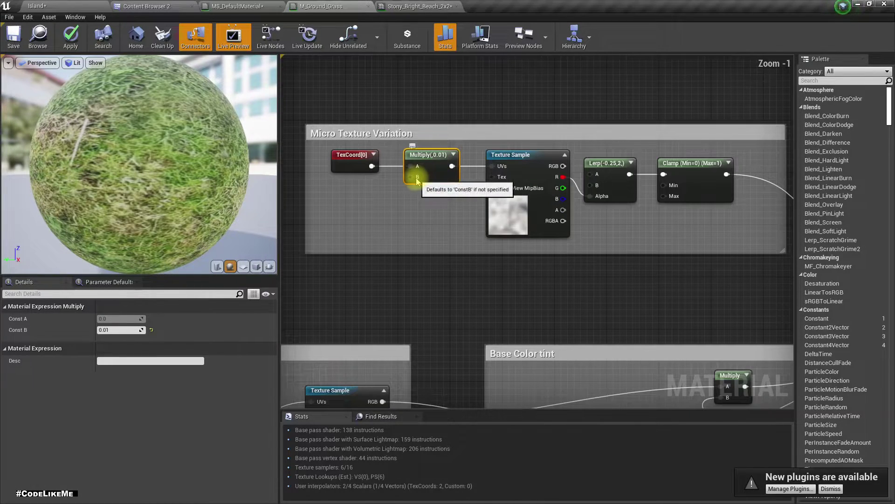
click(419, 7)
click(222, 6)
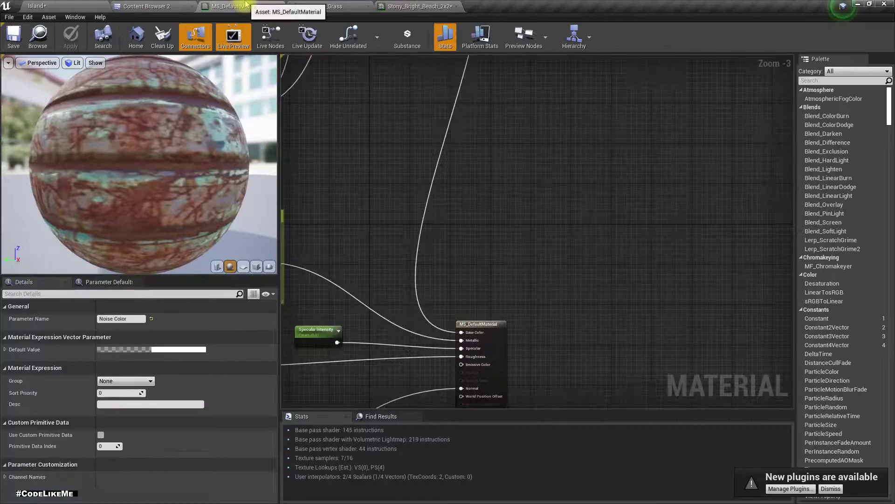
Promote the B input of the Micro Texture Variation Multiply to a parameter named "noise scale" and place it below TexCoord.
scroll(456, 196, up, 5)
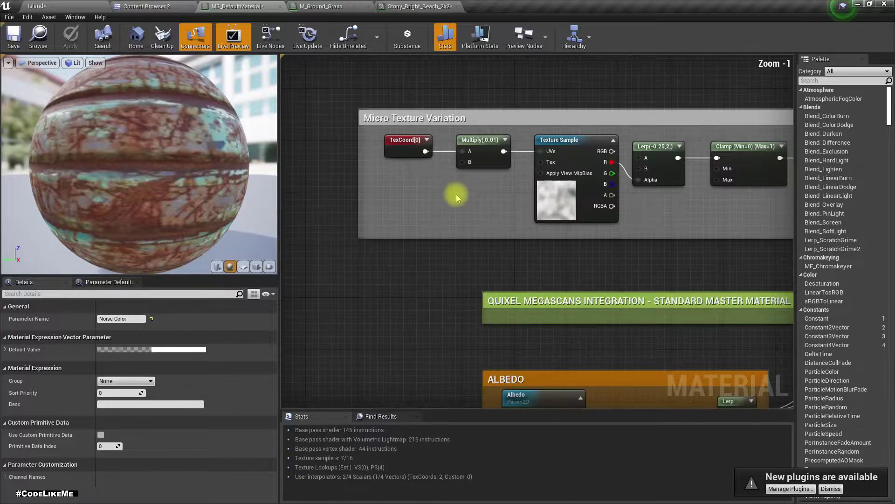
drag(464, 167, 440, 183)
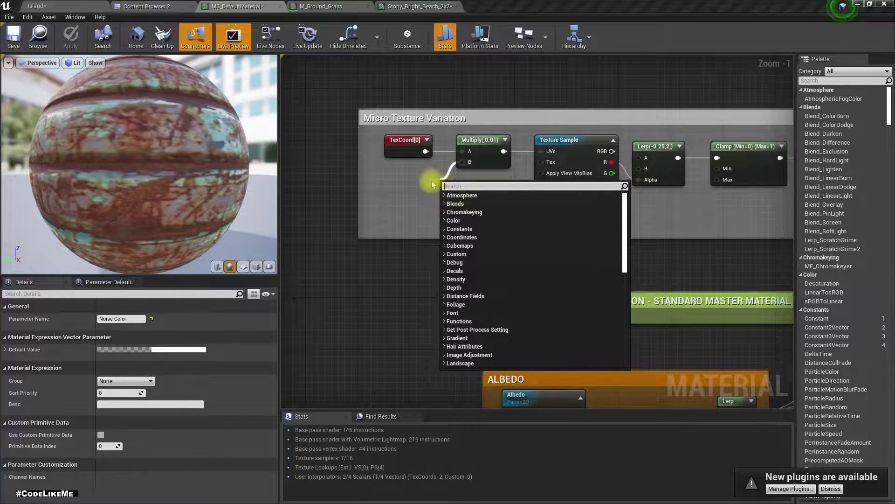
right_click(464, 161)
click(487, 174)
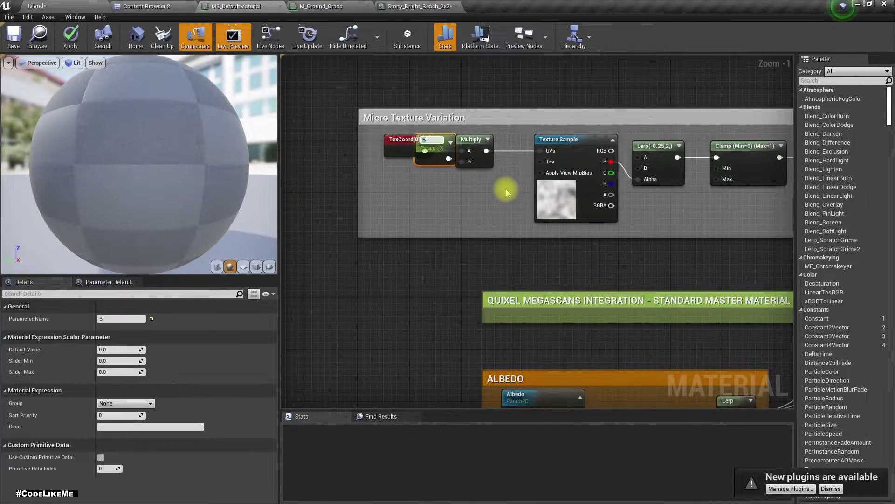
text(noise scale)
key(Return)
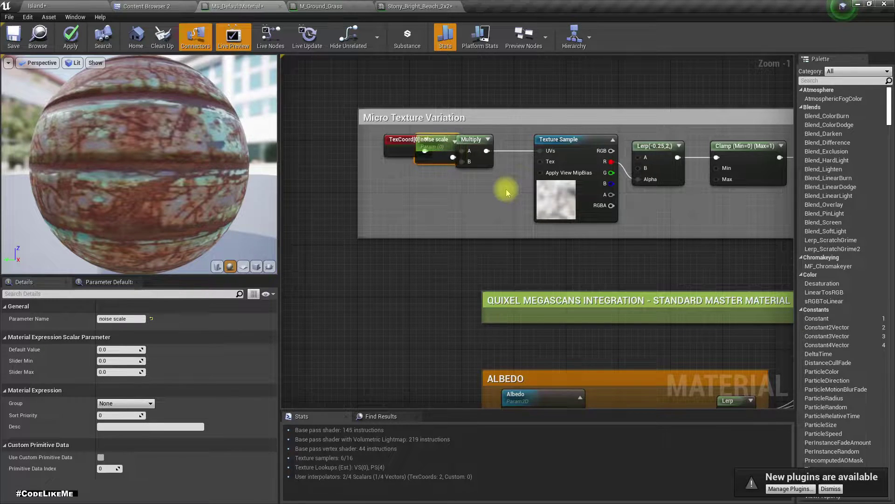
drag(448, 168, 423, 201)
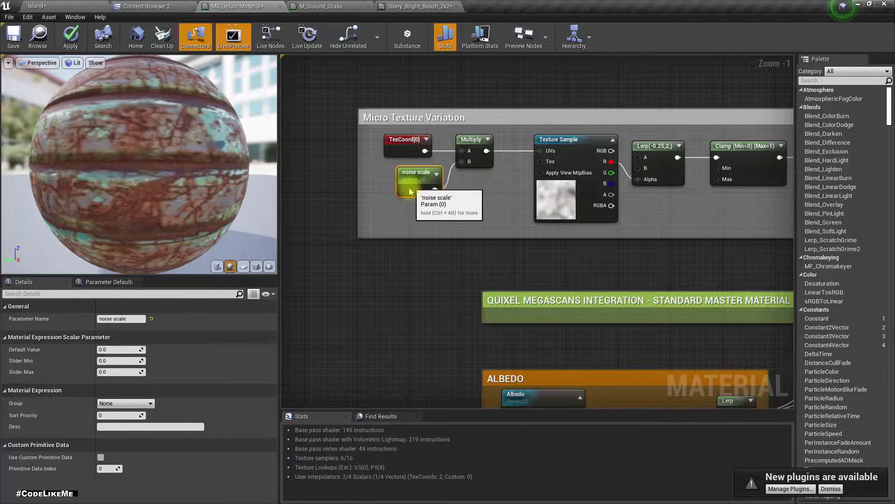
Set the noise scale parameter's default value to 0.01 and apply the material.
click(107, 349)
text(0.01)
key(Return)
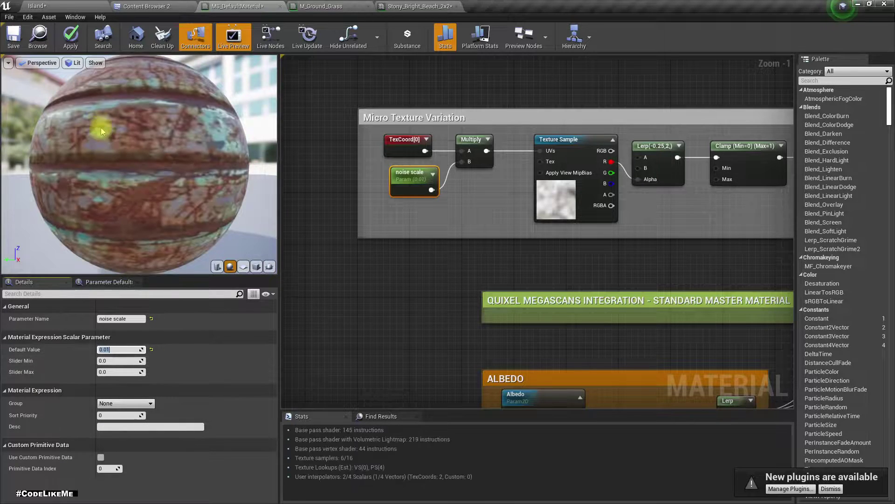
click(71, 41)
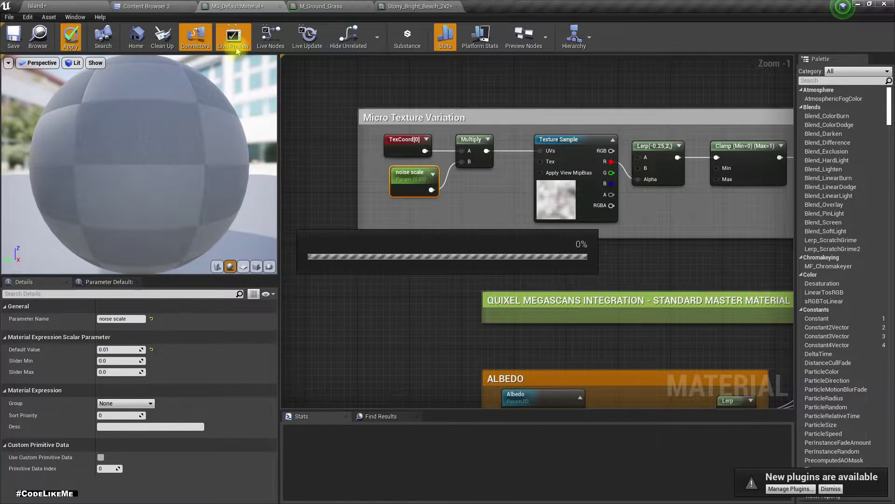
Enable the noise scale override in the Stony_Bright_Beach_2x2 instance and float its editor over the Island level.
click(302, 9)
click(407, 6)
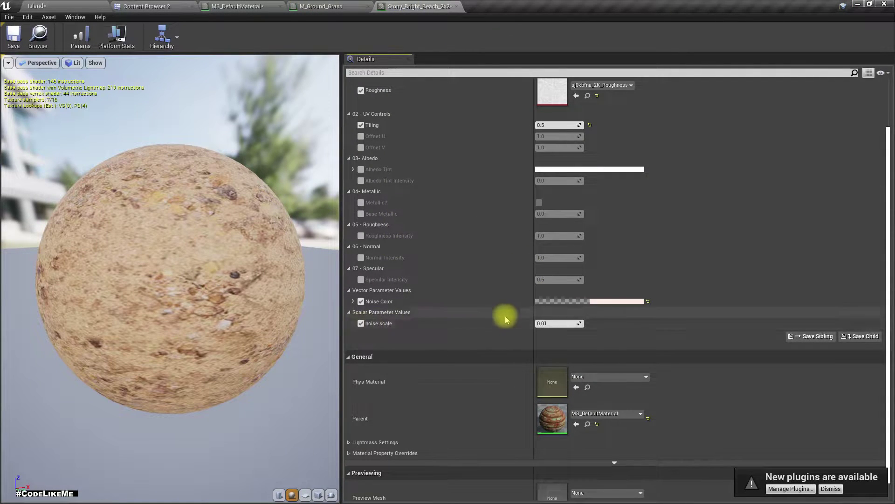
click(41, 7)
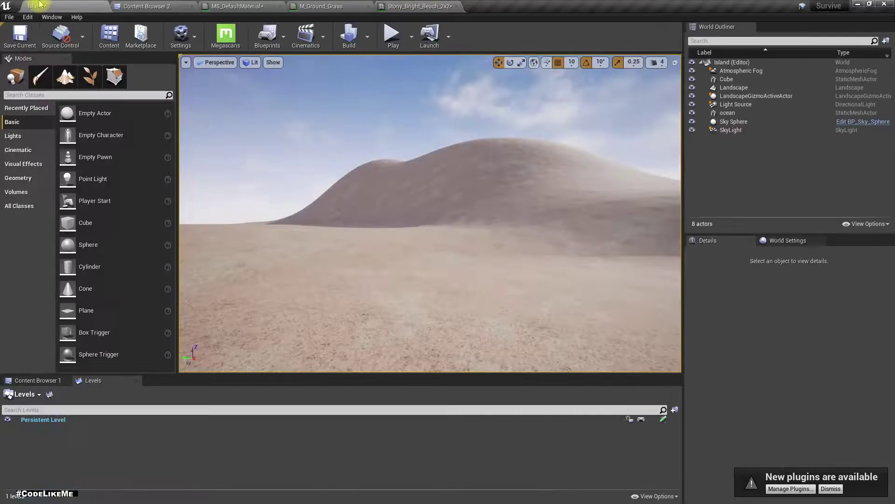
drag(434, 7, 585, 132)
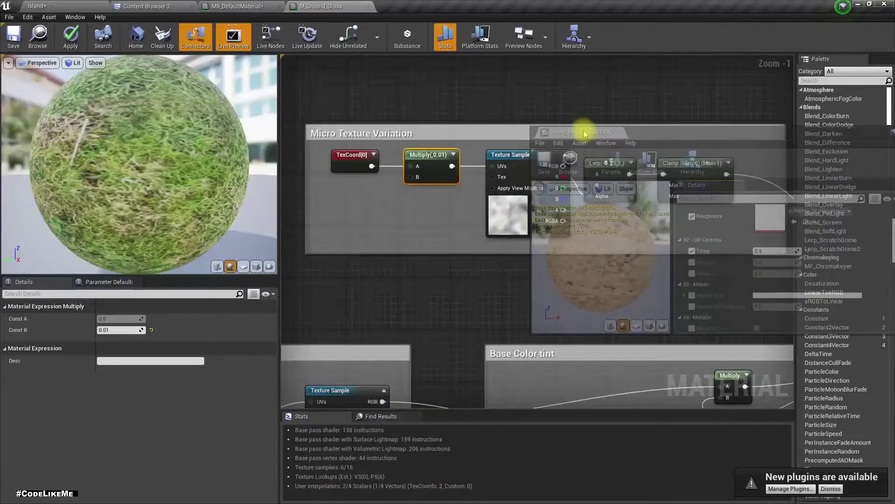
click(55, 7)
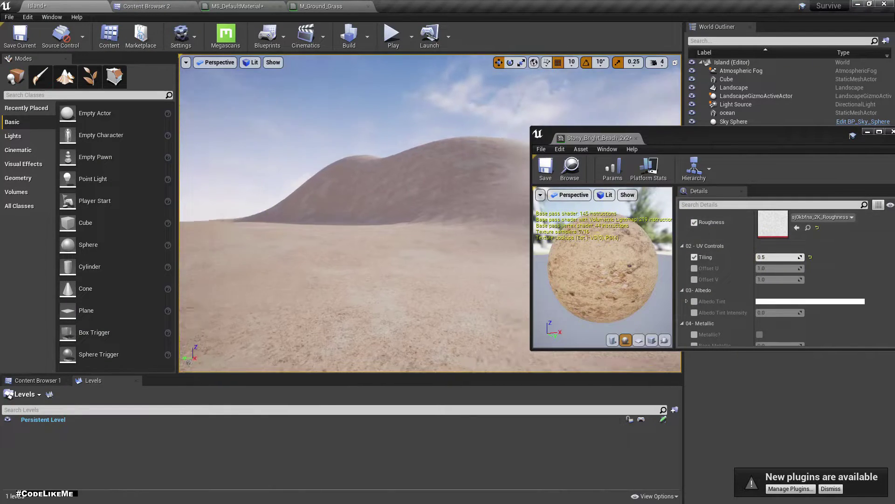
Set the instance's noise scale to 0.005.
scroll(784, 289, down, 15)
right_click(772, 307)
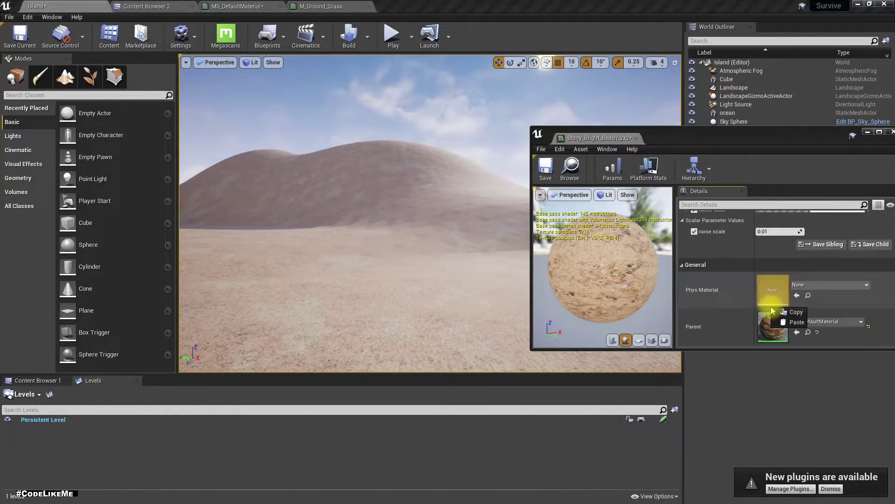
click(778, 230)
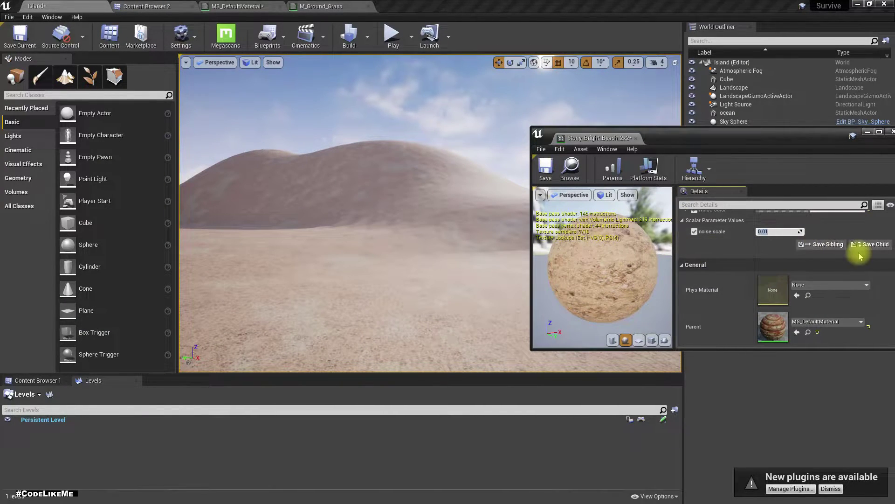
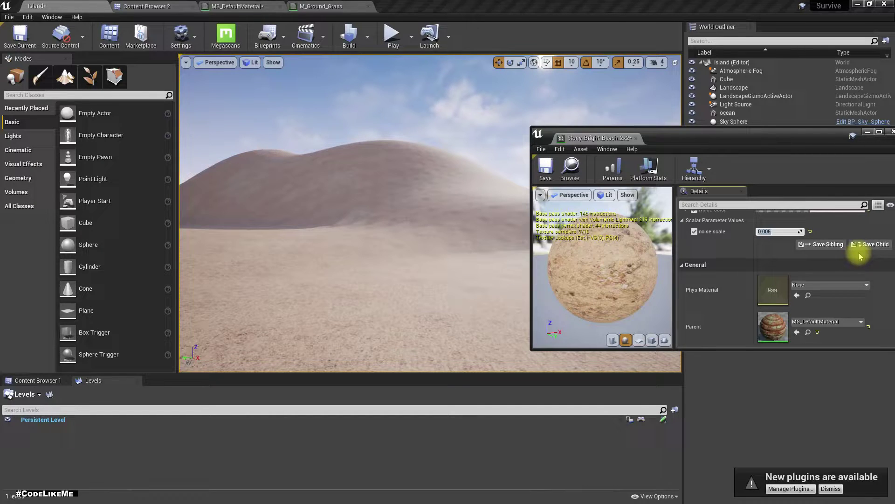
Inspect the landscape and hills in the level, comparing the Detail Lighting view mode with Lit.
mouse_move(254, 236)
right_down()
mouse_move(154, 266)
mouse_move(140, 256)
mouse_move(254, 228)
right_up()
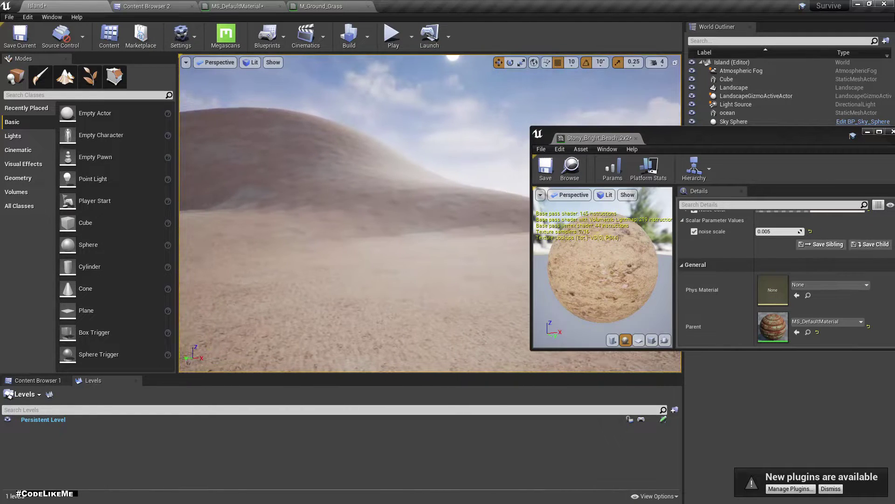
right_drag(356, 259, 339, 234)
key(w)
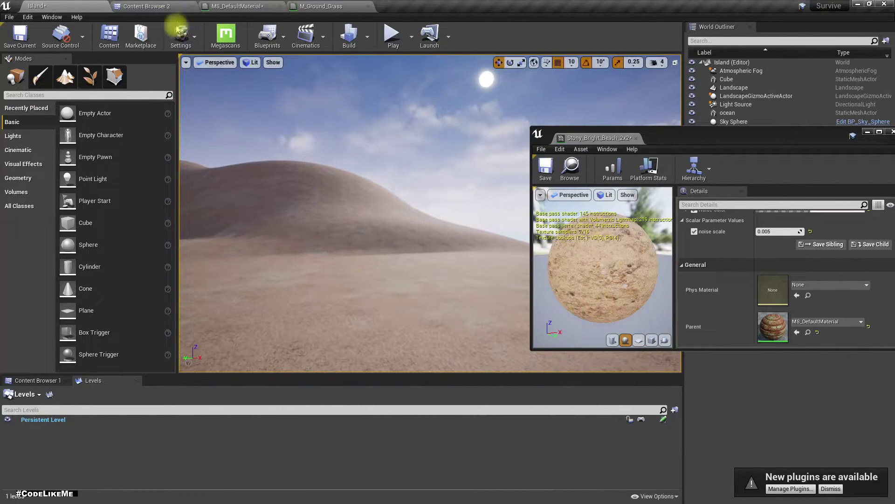
click(233, 63)
click(252, 62)
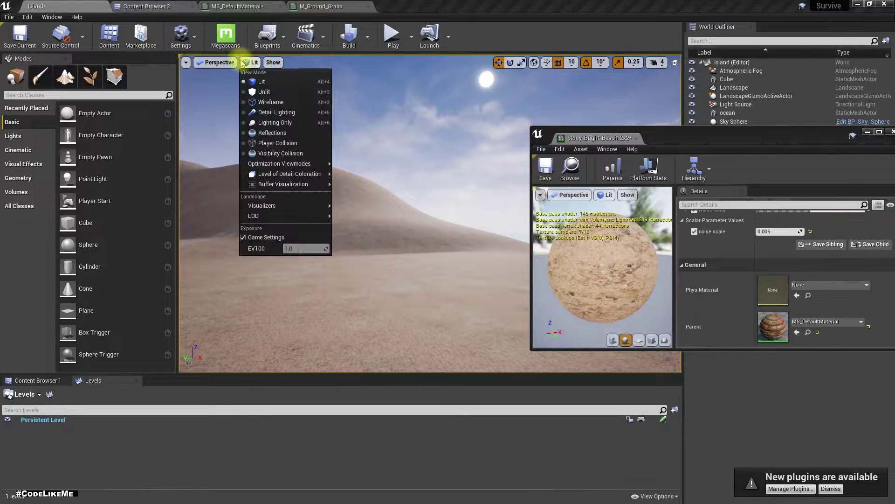
click(268, 108)
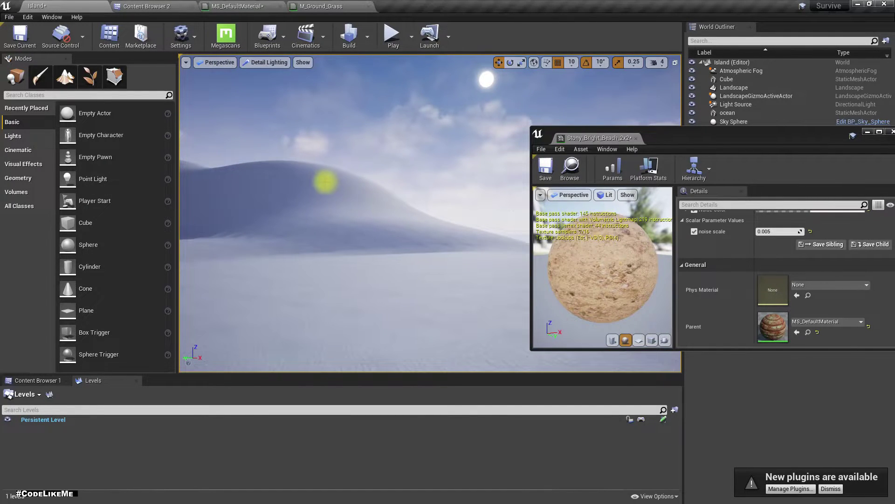
right_drag(329, 198, 322, 214)
click(276, 63)
click(256, 80)
Redock the Stony_Bright_Beach_2x2 editor and bring up the NORMAL group in the MS_DefaultMaterial graph.
drag(599, 138, 452, 6)
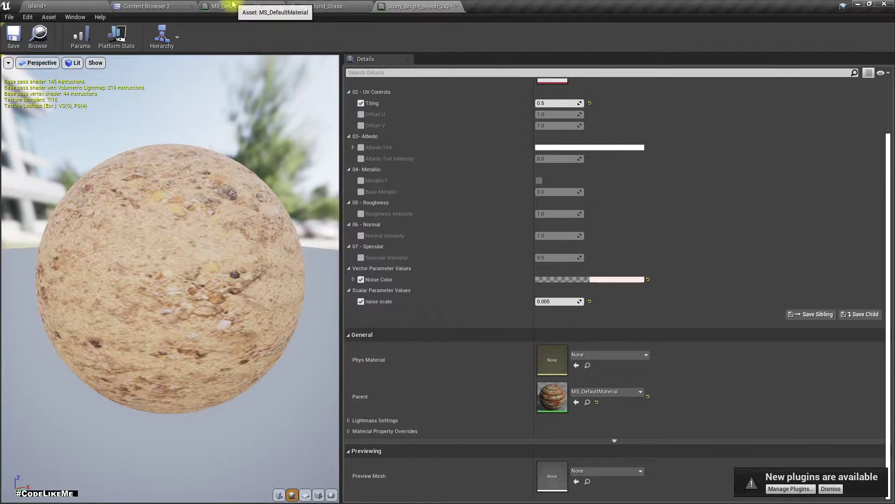
click(272, 8)
scroll(396, 189, down, 7)
scroll(399, 303, up, 5)
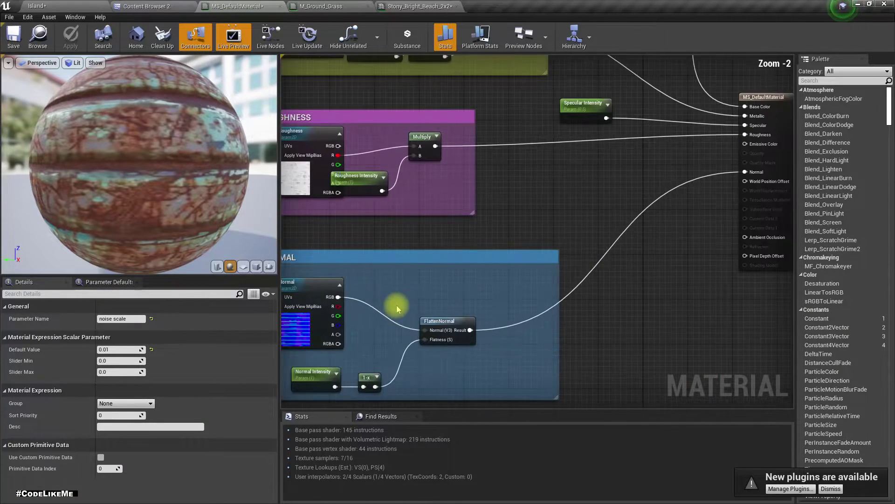
right_drag(423, 294, 460, 245)
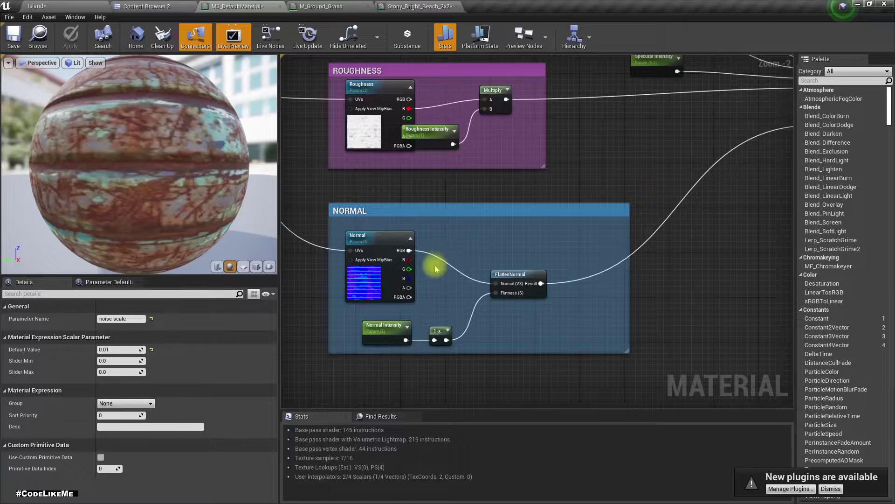
right_drag(435, 279, 529, 295)
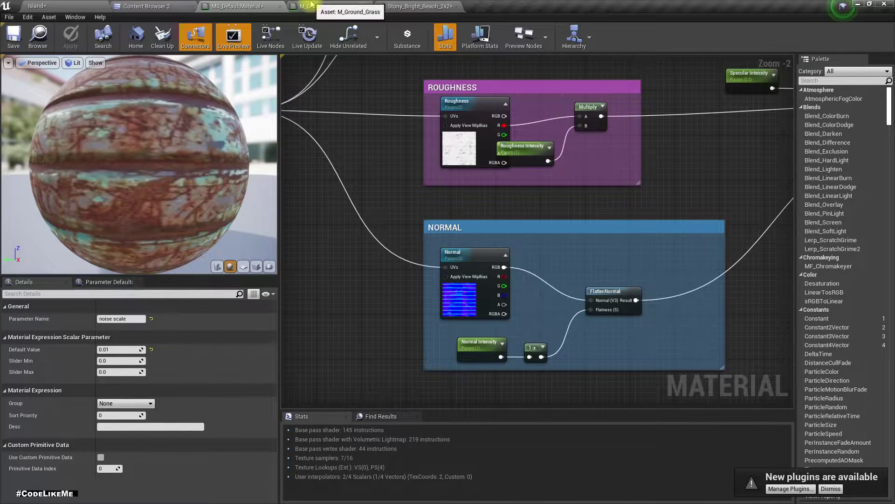
Review the Stony_Bright_Beach_2x2 instance's parameters and the M_Ground_Grass graph, then return to MS_DefaultMaterial.
click(396, 6)
click(345, 6)
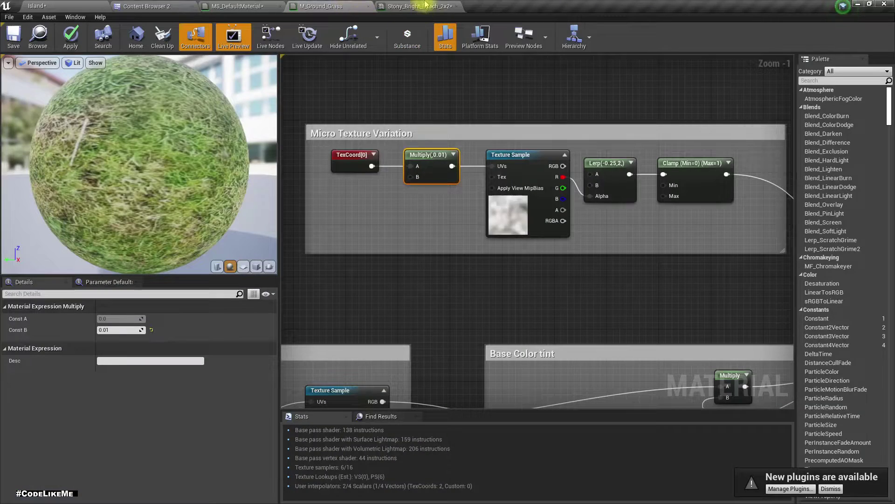
click(422, 6)
scroll(552, 275, up, 3)
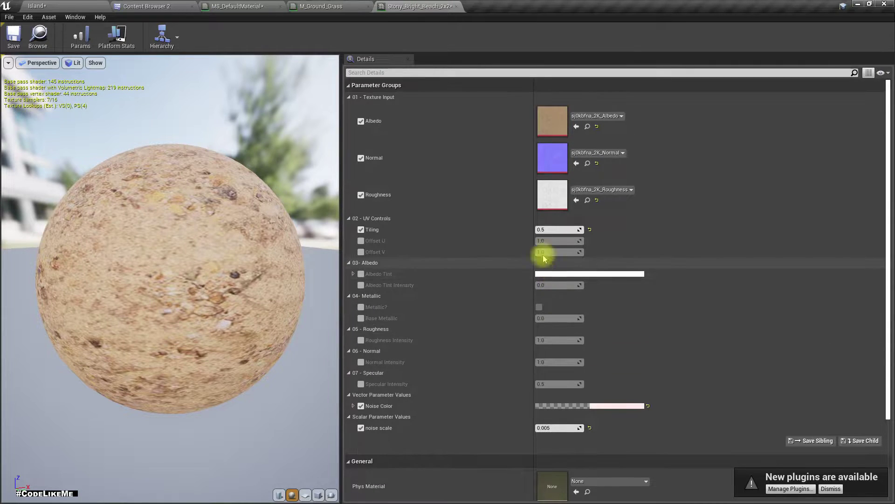
click(322, 6)
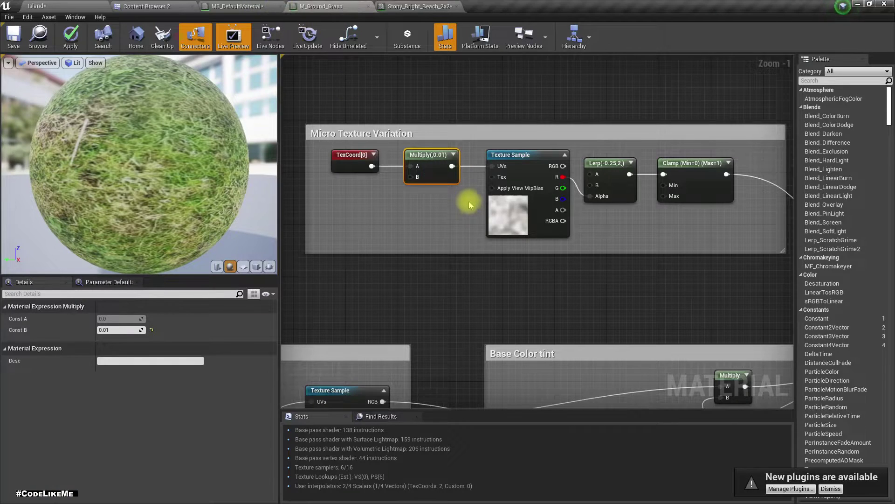
scroll(469, 206, down, 2)
click(238, 6)
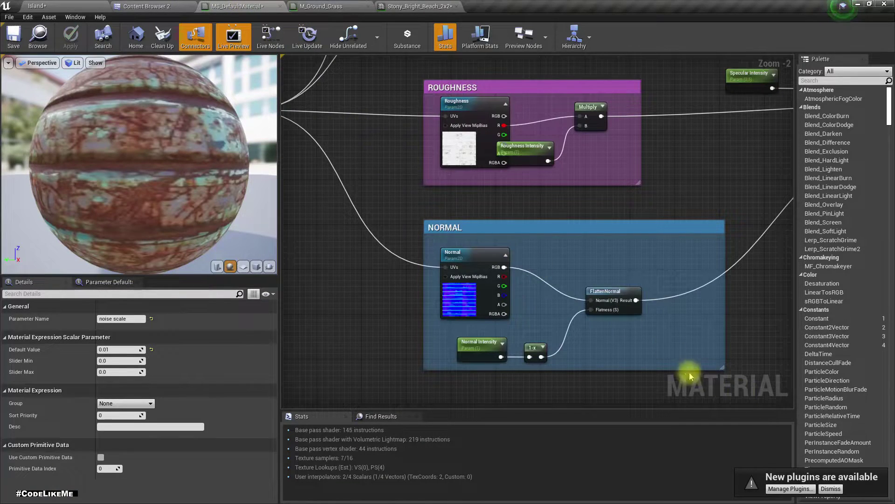
Add a PixelDepth node below FlattenNormal in the NORMAL group of MS_DefaultMaterial.
scroll(451, 336, up, 1)
scroll(521, 335, up, 1)
drag(593, 284, 645, 283)
right_click(444, 326)
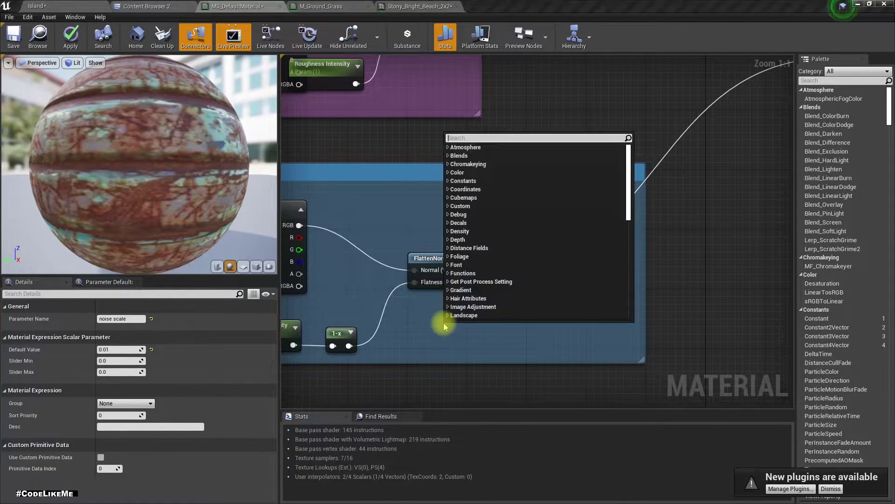
text(pixel depth)
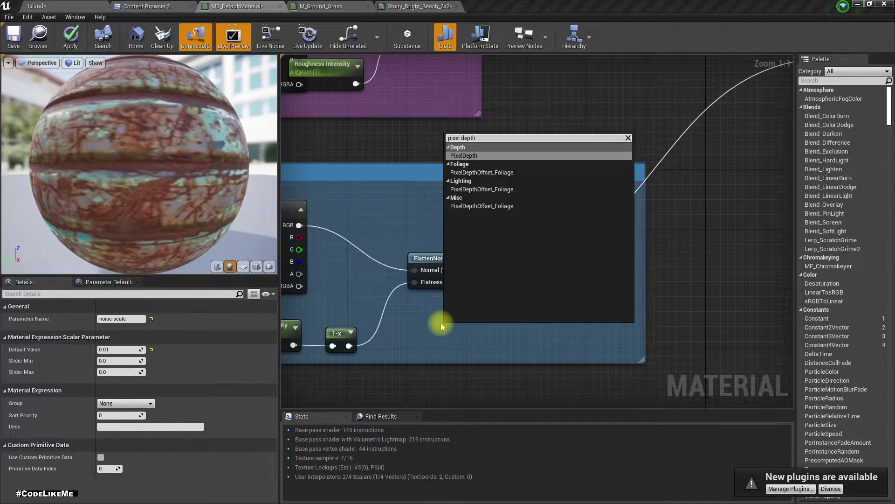
key(Return)
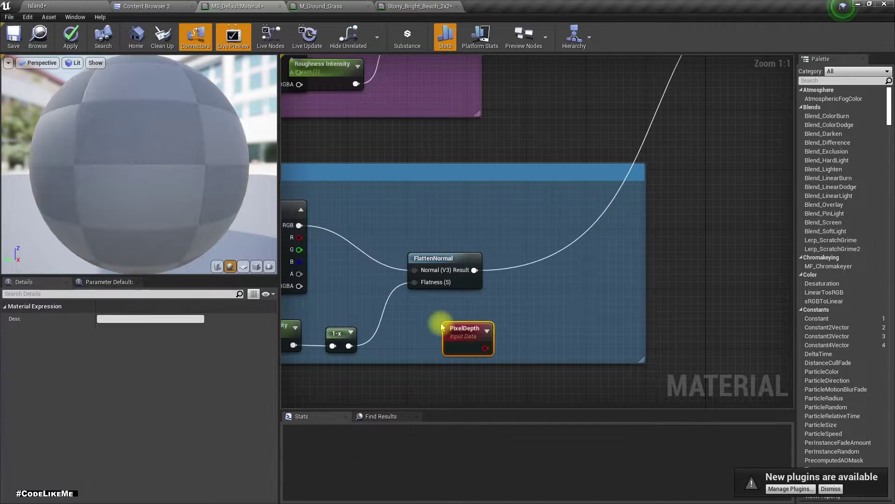
Move the PixelDepth node closer to FlattenNormal and feed its output into the A input of a new Divide node.
drag(441, 327, 427, 308)
drag(472, 330, 500, 334)
text(/)
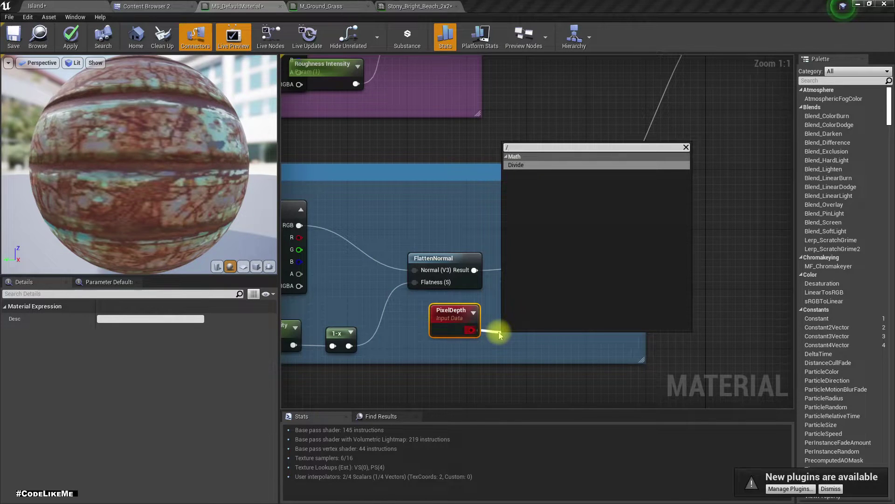
key(Return)
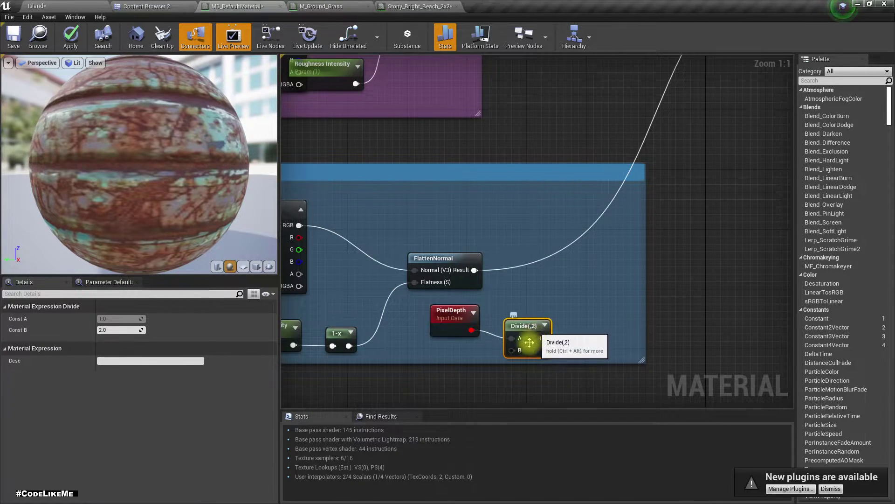
Promote the Divide node's B input to a parameter named "normal fade distance" with a default value of 5000.
right_click(520, 351)
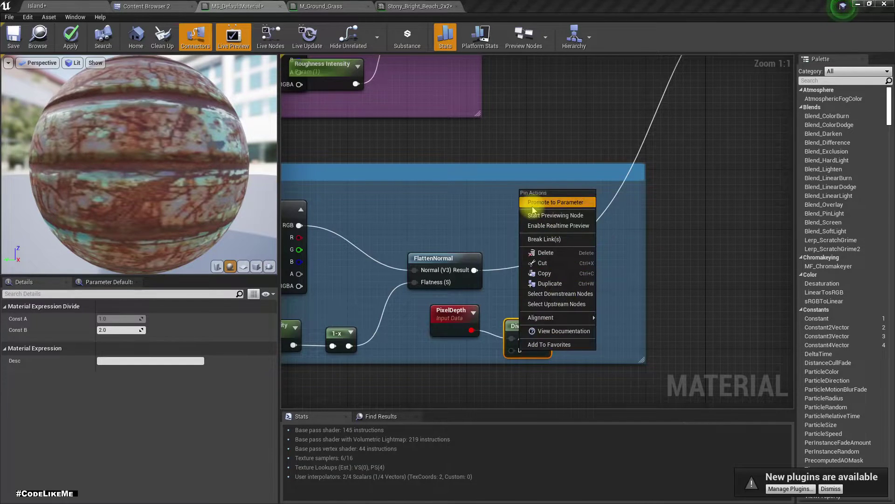
click(555, 202)
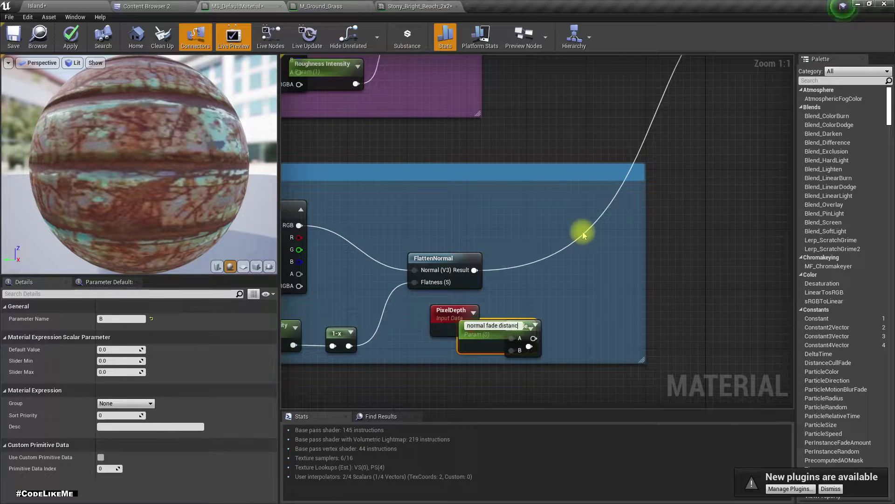
drag(485, 332, 435, 347)
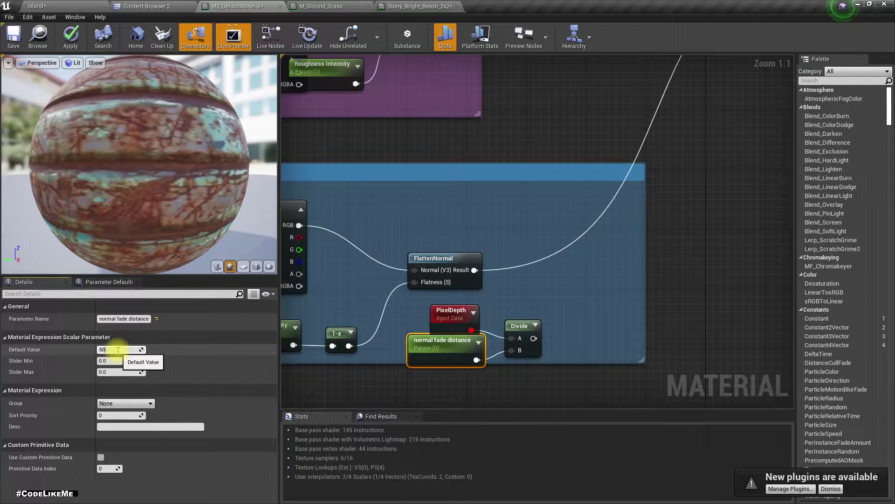
text(0)
key(Return)
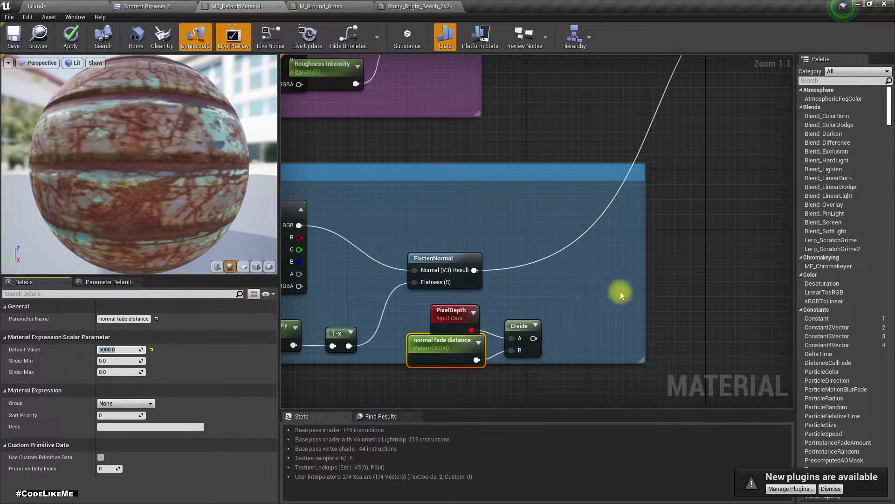
Enlarge the NORMAL comment group, tidy the PixelDepth node, and add a LinearInterpolate node with FlattenNormal's result as A.
drag(644, 288, 735, 290)
mouse_move(458, 320)
mouse_down()
mouse_move(428, 312)
mouse_move(443, 312)
mouse_up()
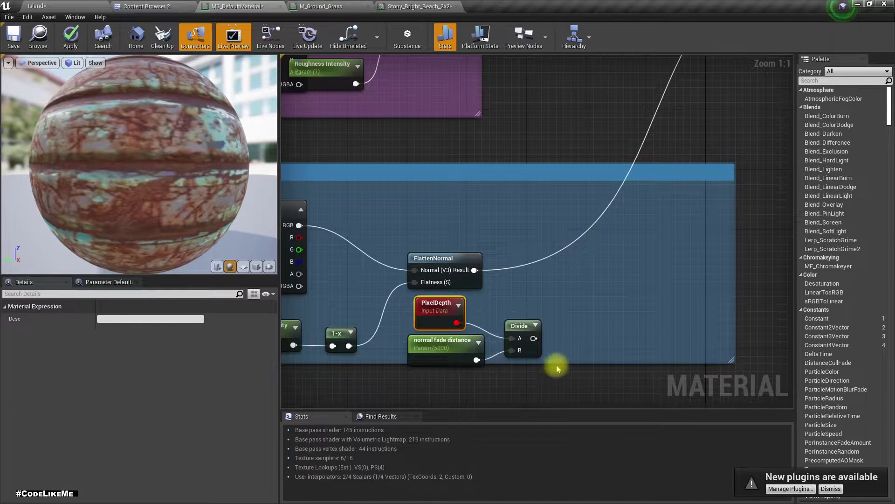
drag(556, 368, 557, 394)
drag(474, 270, 584, 279)
text(lerp)
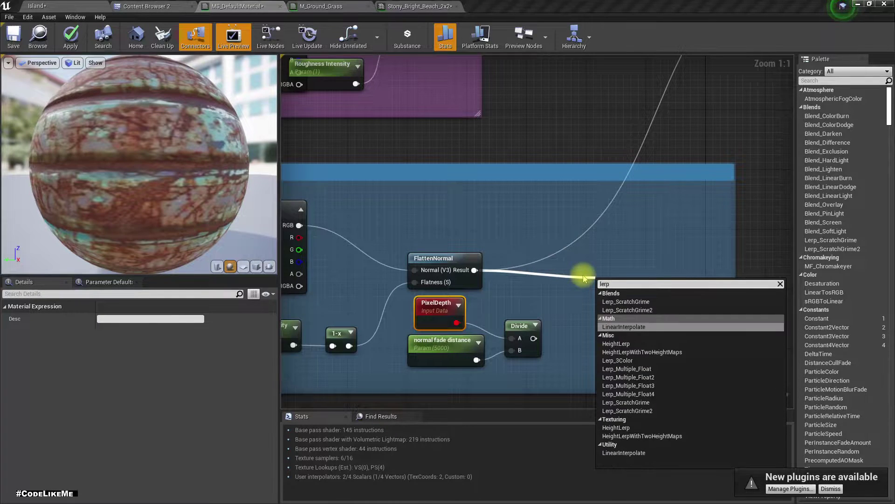
key(Return)
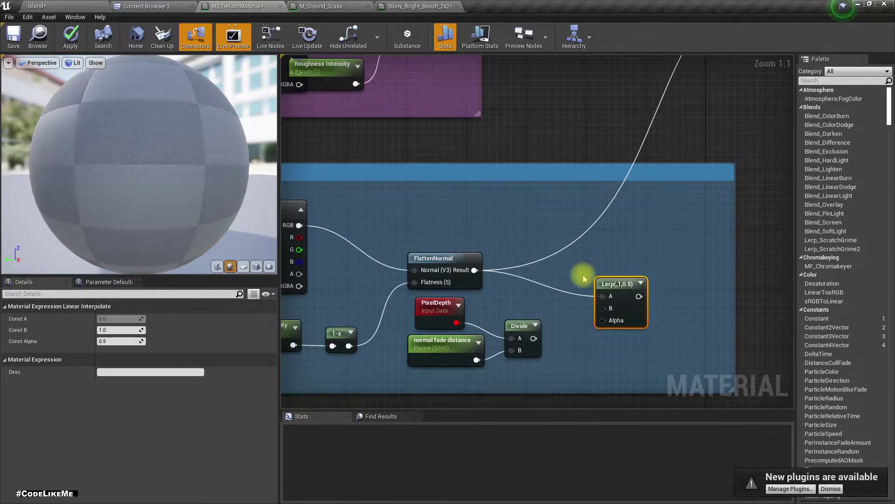
Reposition the Lerp node and feed its B input from a new Constant3Vector set to 0, 0, 1.
mouse_move(611, 293)
mouse_down()
mouse_move(665, 262)
mouse_move(613, 286)
mouse_up()
text(co)
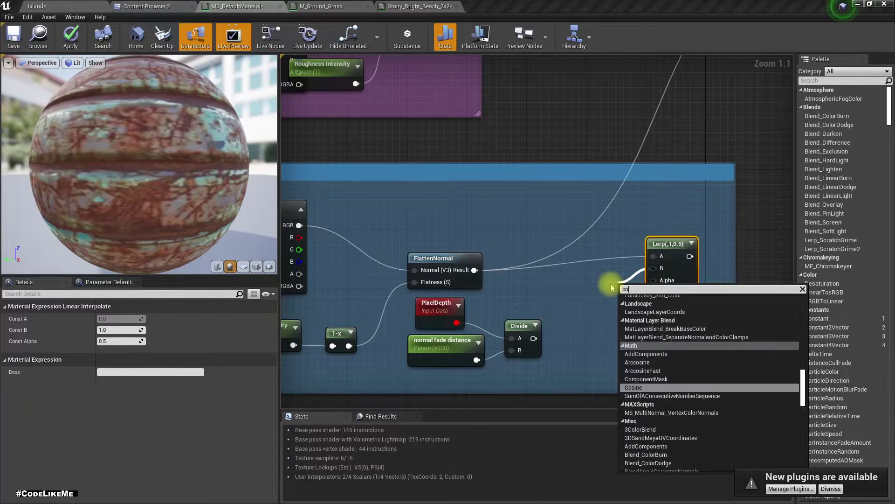
text(nstant ve)
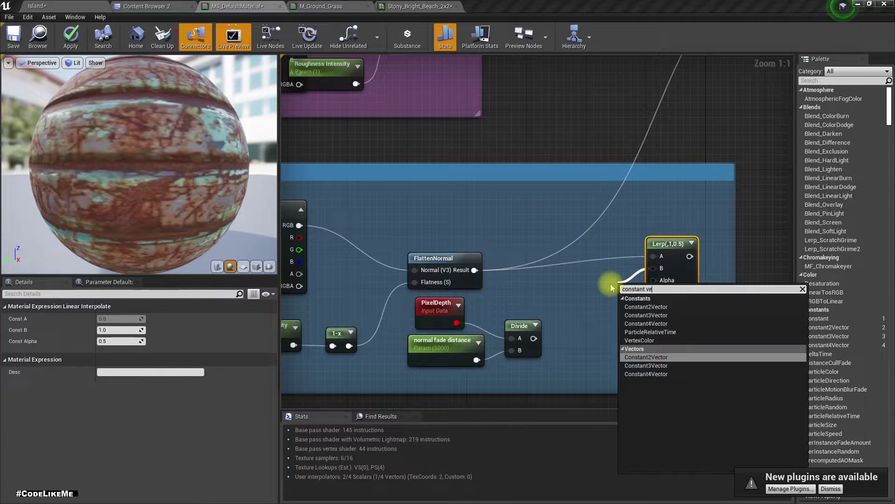
key(Down)
key(Return)
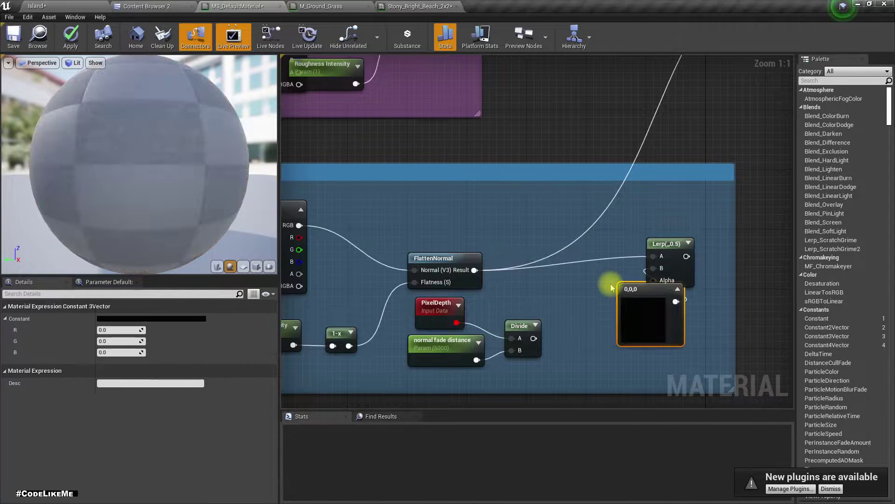
drag(613, 288, 536, 266)
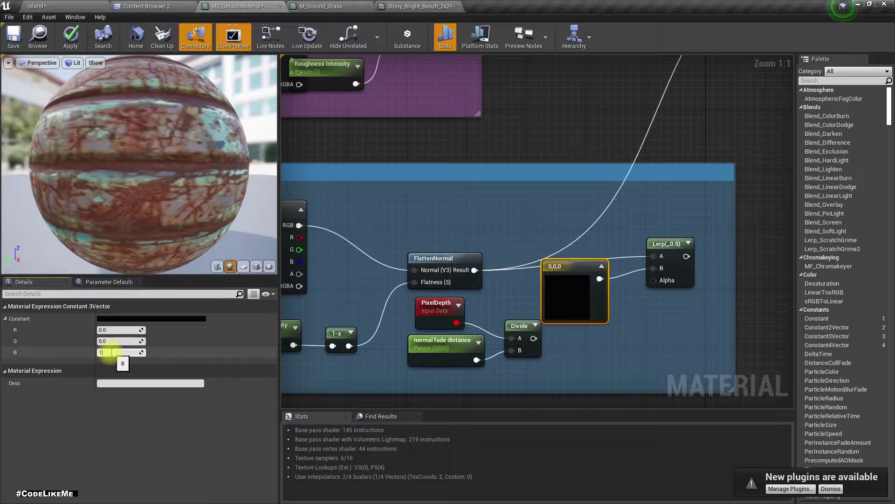
click(112, 352)
text(1)
key(Return)
Connect Divide to the Lerp's Alpha and the Lerp to the material's Normal input, and apply the material.
drag(534, 340, 663, 280)
right_drag(680, 320, 557, 394)
drag(561, 330, 719, 130)
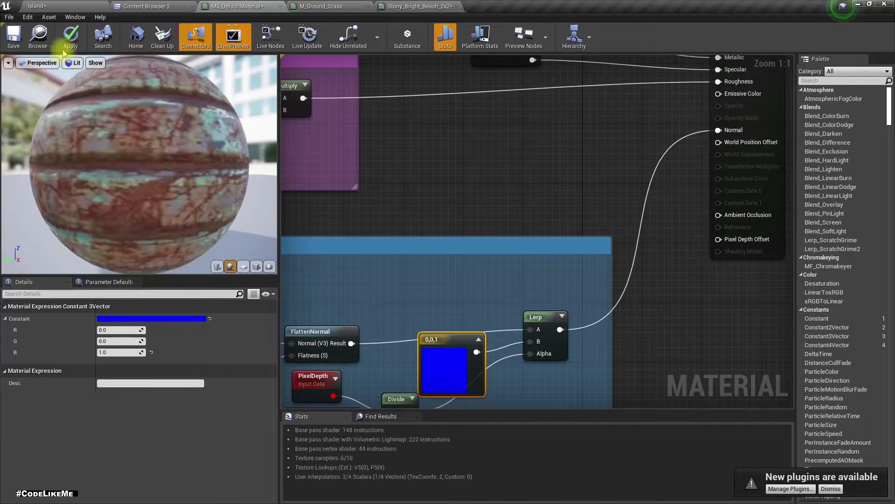
click(70, 36)
Examine the landscape and distant hills in the full-screen Island level with the depth-based normals applied.
click(60, 5)
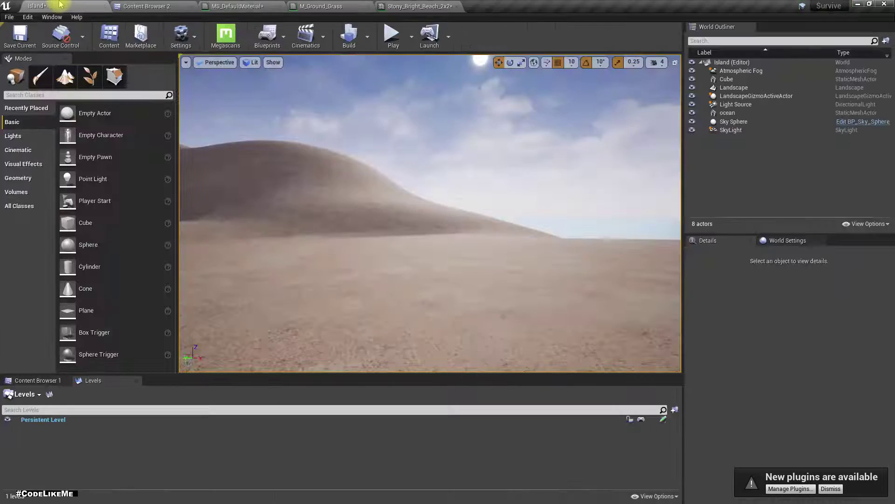
key(F11)
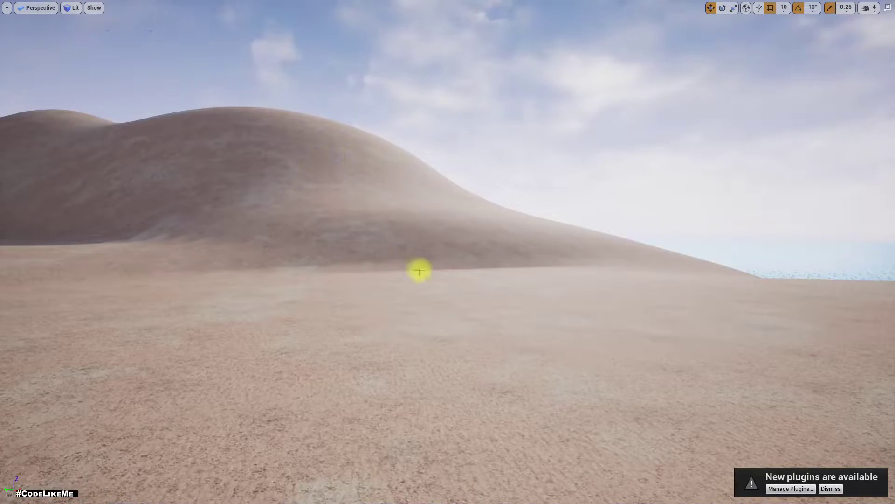
right_drag(419, 271, 465, 239)
mouse_move(411, 231)
right_down()
mouse_move(536, 224)
mouse_move(406, 231)
mouse_move(508, 255)
mouse_move(436, 253)
mouse_move(504, 283)
mouse_move(359, 274)
mouse_move(368, 280)
mouse_move(369, 322)
mouse_move(379, 262)
mouse_move(388, 294)
mouse_move(389, 261)
mouse_move(400, 303)
mouse_move(444, 291)
mouse_move(396, 282)
mouse_move(420, 277)
mouse_move(392, 279)
mouse_move(410, 281)
mouse_move(420, 235)
right_up()
right_drag(603, 323, 555, 314)
right_drag(611, 321, 612, 321)
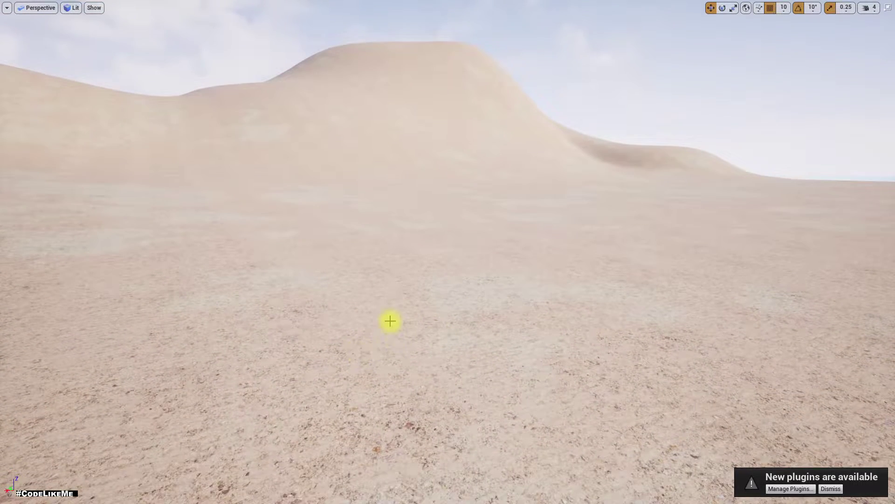
Play the level and walk the character over the terrain to check the ground, ending back in the normal editor layout.
key(alt+p)
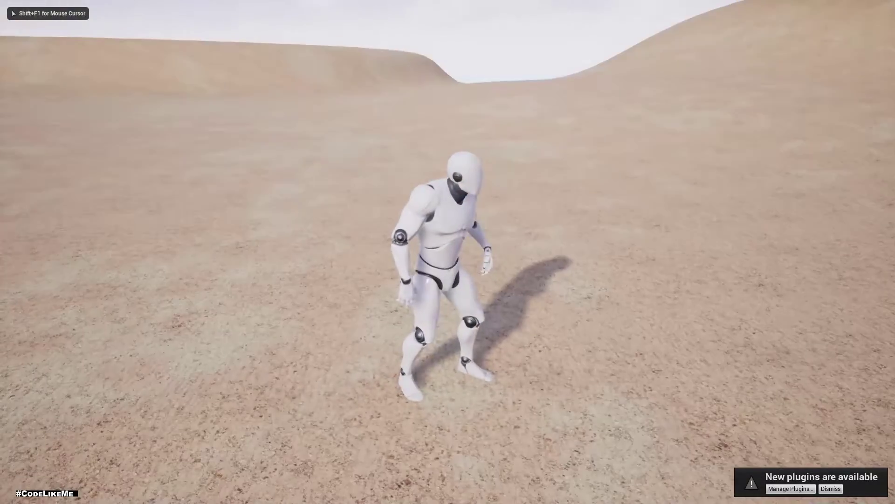
key(w)
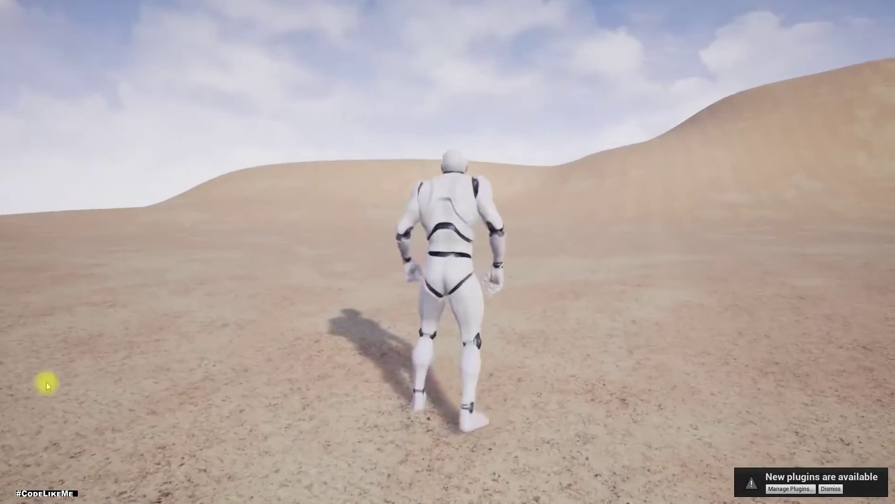
key(Escape)
right_drag(608, 383, 532, 427)
key(F11)
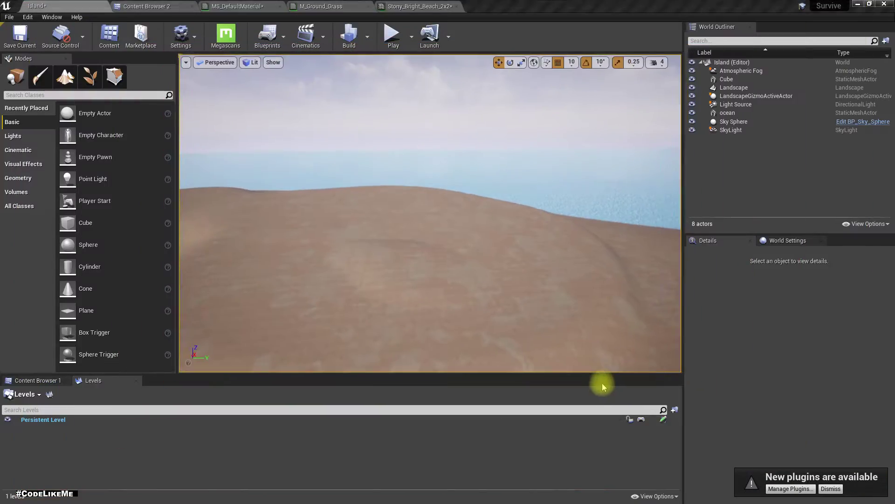
Switch to Quixel Bridge and export the Ground Grass 2x2 M surface at 2K to Unreal Engine.
key(alt+Tab)
scroll(855, 415, down, 3)
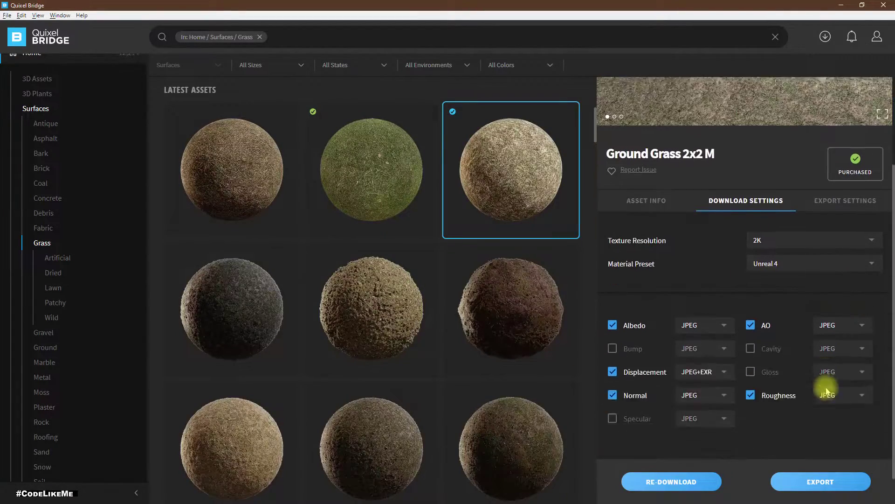
click(810, 483)
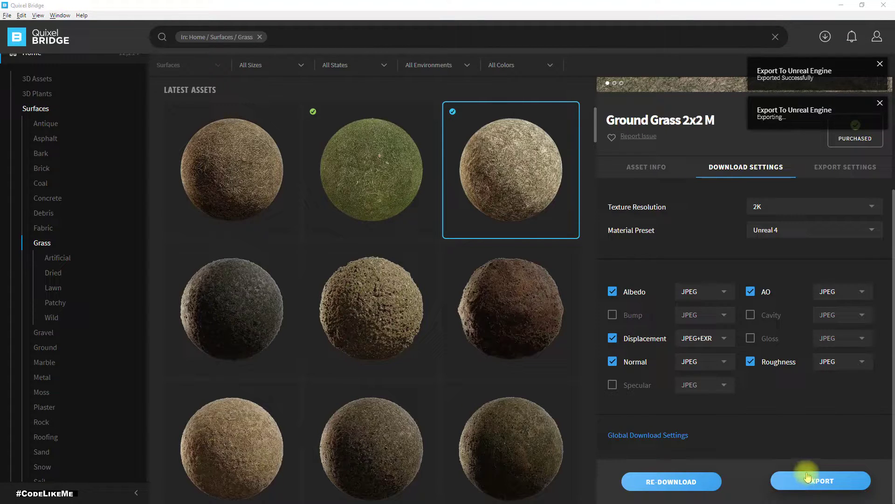
key(alt+Tab)
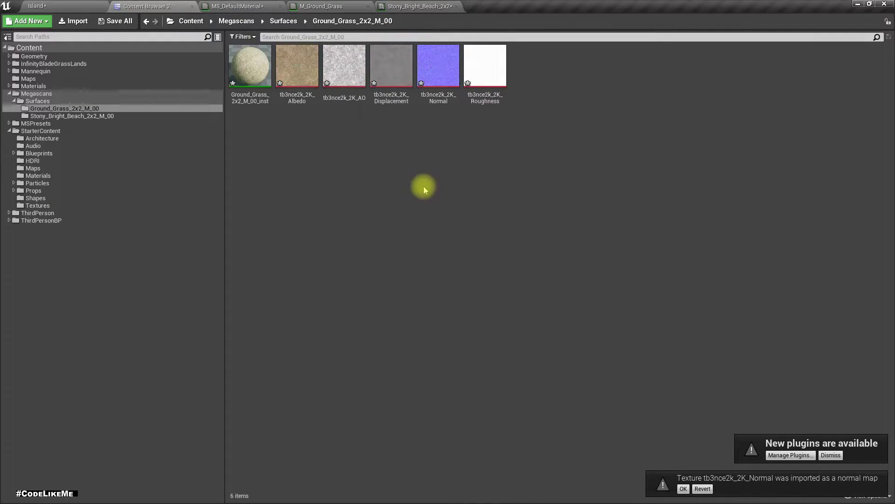
Open the imported Ground_Grass_2x2_M_00_inst to preview it, and save the Island level.
double_click(254, 70)
drag(171, 268, 150, 259)
click(384, 223)
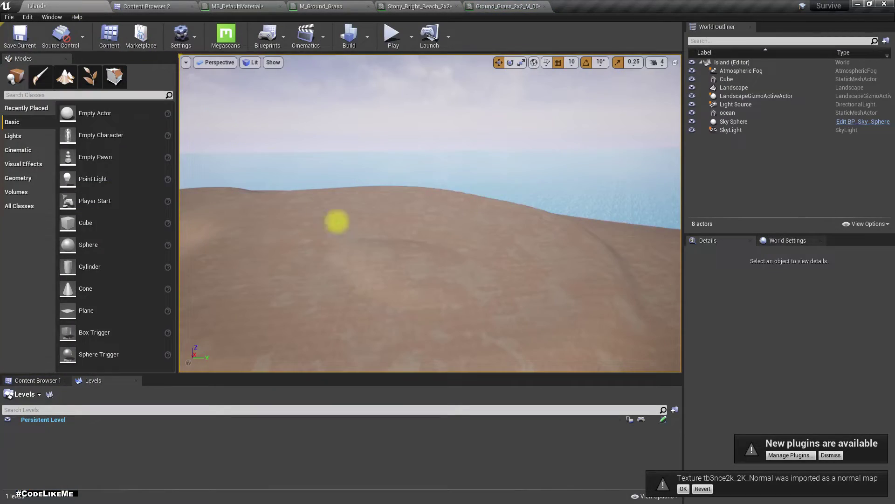
right_drag(336, 223, 354, 217)
mouse_move(420, 278)
right_down()
mouse_move(446, 275)
mouse_move(429, 266)
right_up()
key(ctrl+s)
right_drag(274, 134, 273, 134)
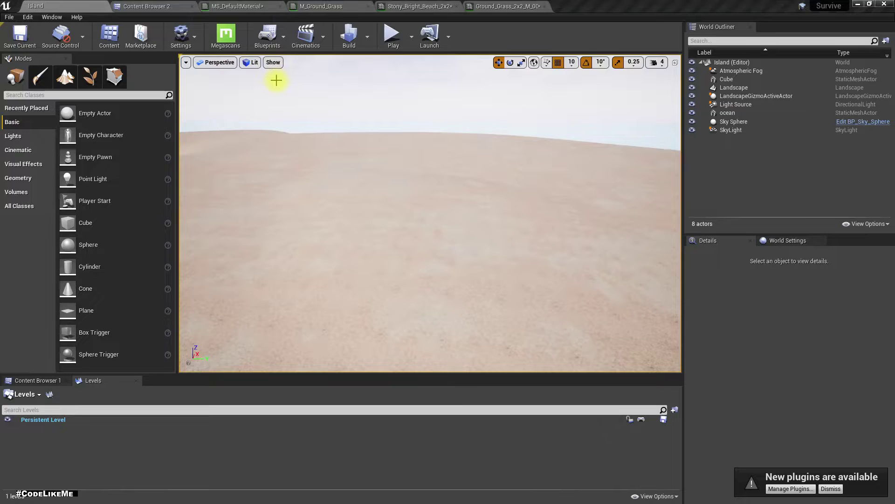
Select the landscape and close the Ground_Grass, Stony_Bright_Beach and M_Ground_Grass editors, discarding the M_Ground_Grass changes.
key(alt+Tab)
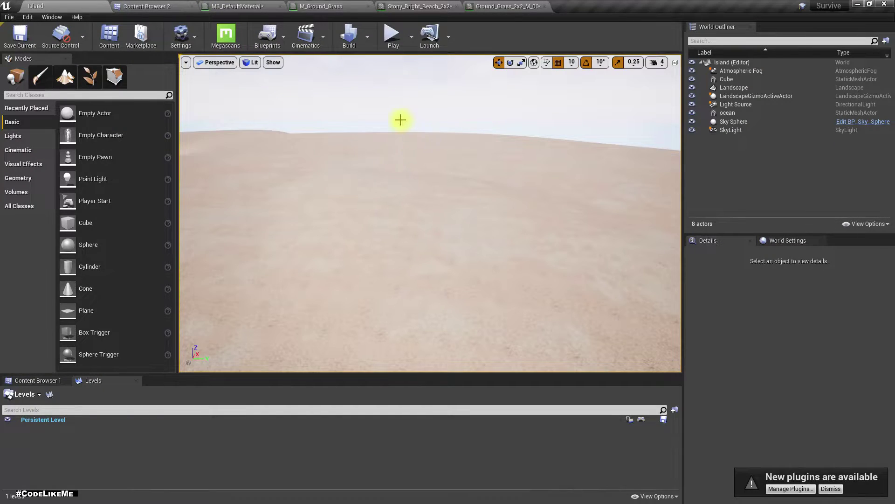
click(397, 174)
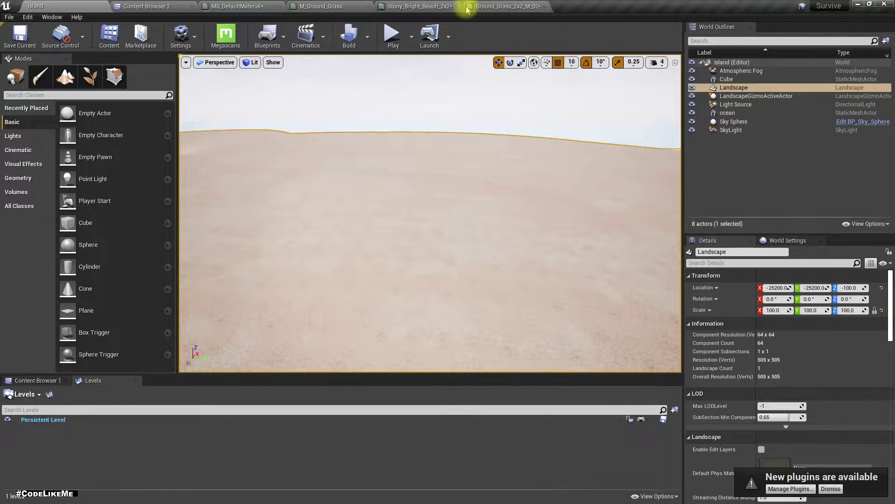
click(543, 7)
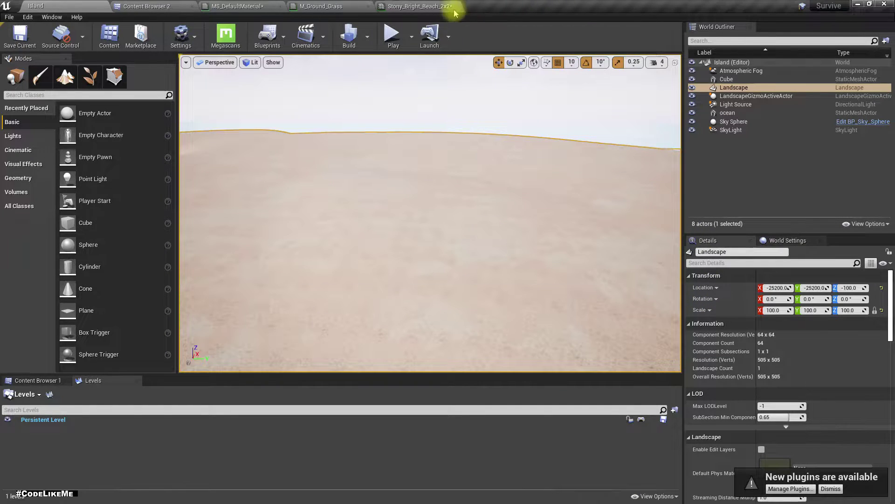
click(329, 5)
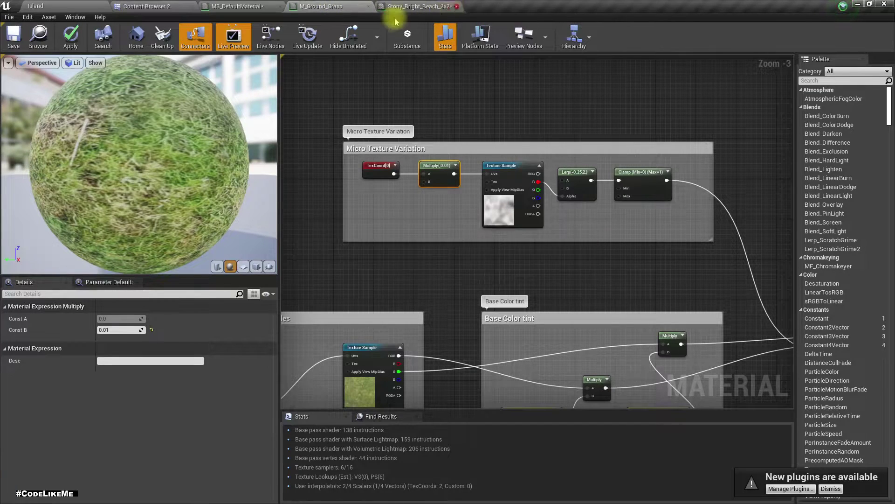
click(368, 7)
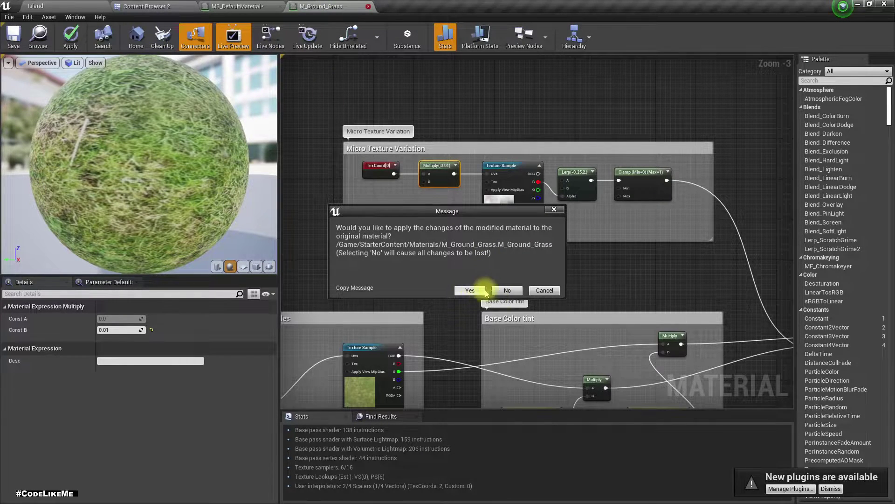
click(506, 291)
Assign Ground_Grass_2x2_M_00_inst as the Landscape Material of the selected landscape and look over the terrain.
click(154, 6)
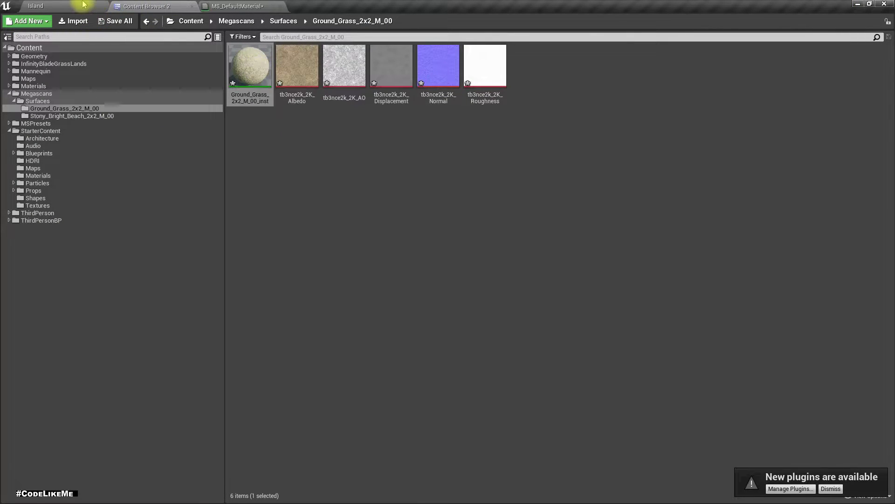
mouse_move(273, 88)
mouse_down()
mouse_move(240, 195)
mouse_move(34, 6)
mouse_move(703, 385)
mouse_move(789, 413)
mouse_move(799, 464)
mouse_move(774, 429)
mouse_up()
right_drag(408, 273, 357, 233)
Browse the Grass surfaces in Quixel Bridge for alternatives and examine the landscape's ground material in the level.
key(alt+Tab)
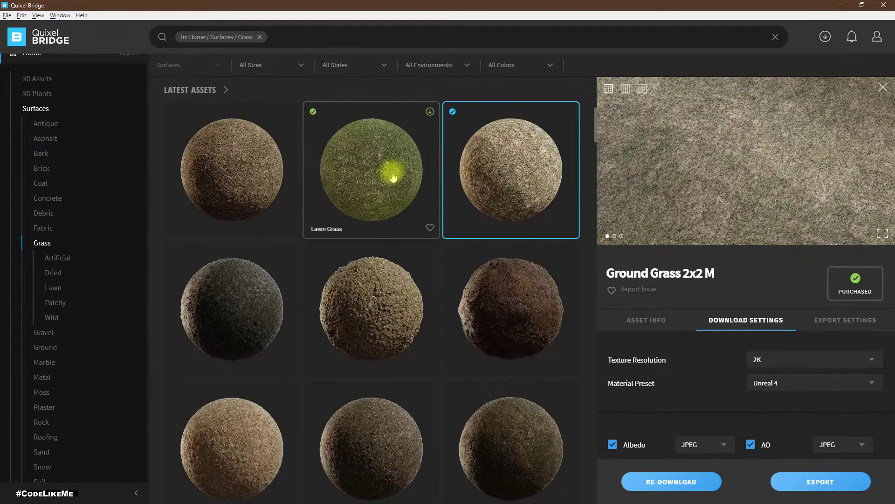
scroll(394, 173, down, 8)
scroll(385, 182, down, 5)
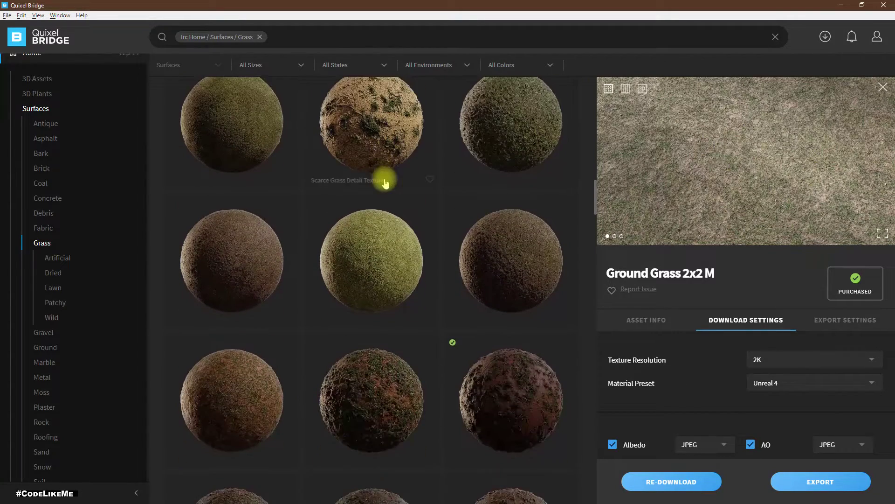
click(375, 238)
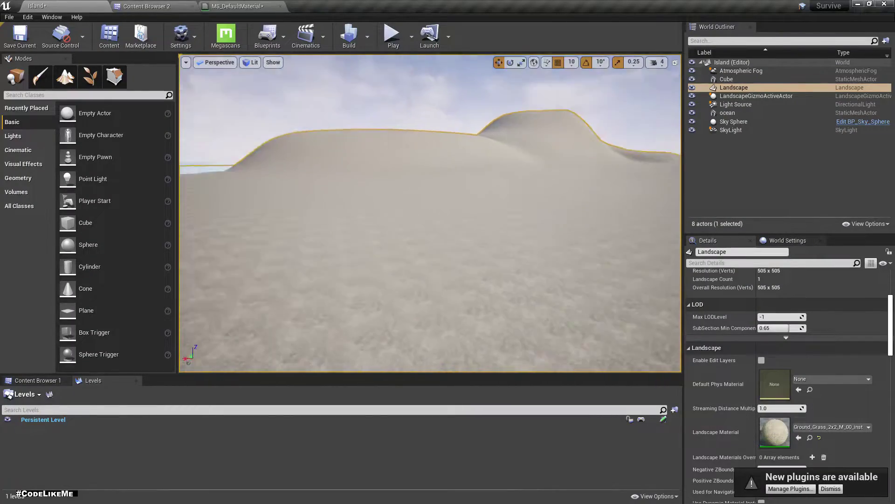
right_drag(430, 214, 575, 184)
key(w)
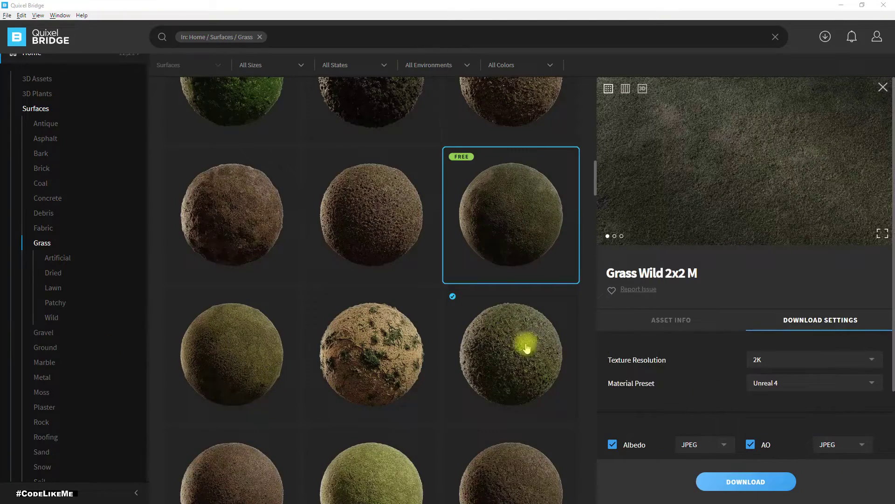
Look over the Grass surfaces, preview Grass Wild 2x2 M in 3D, and download it at 2K with the Unreal 4 preset.
scroll(526, 355, down, 3)
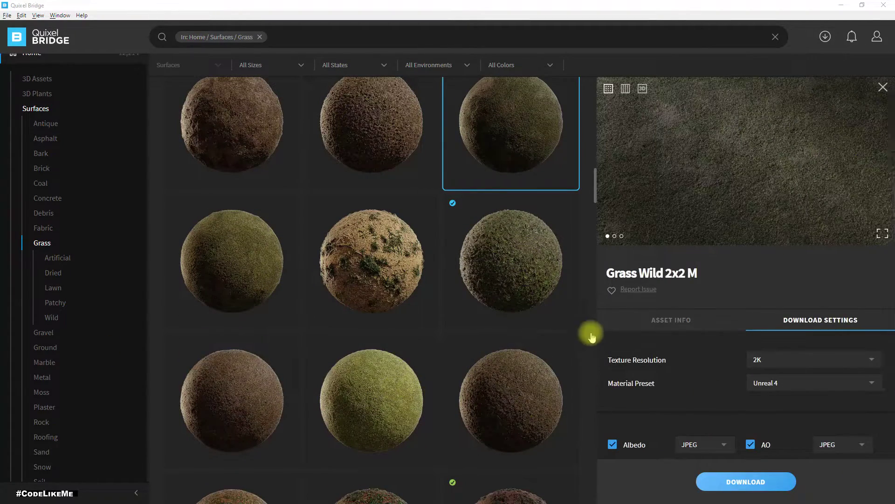
scroll(520, 243, up, 2)
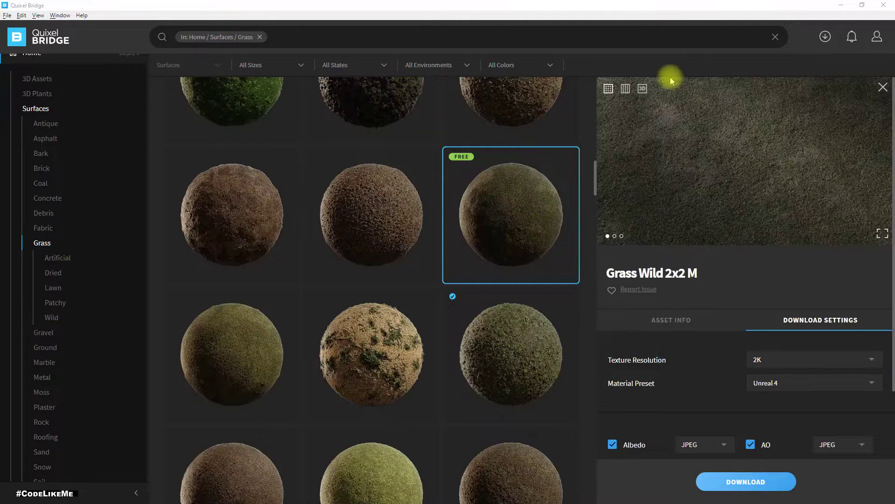
click(642, 88)
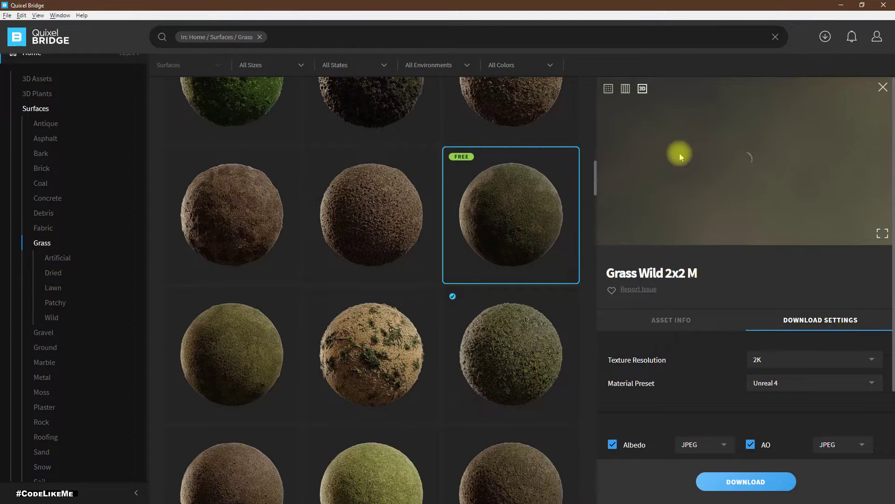
drag(664, 196, 621, 174)
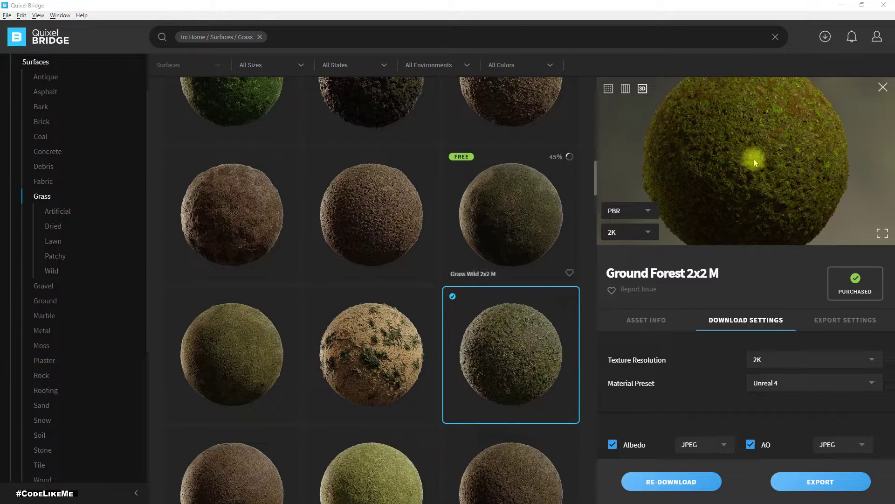
Inspect Ground Forest 2x2 M in the 3D preview, check its download settings, and export it to the Unreal project.
drag(756, 162, 746, 165)
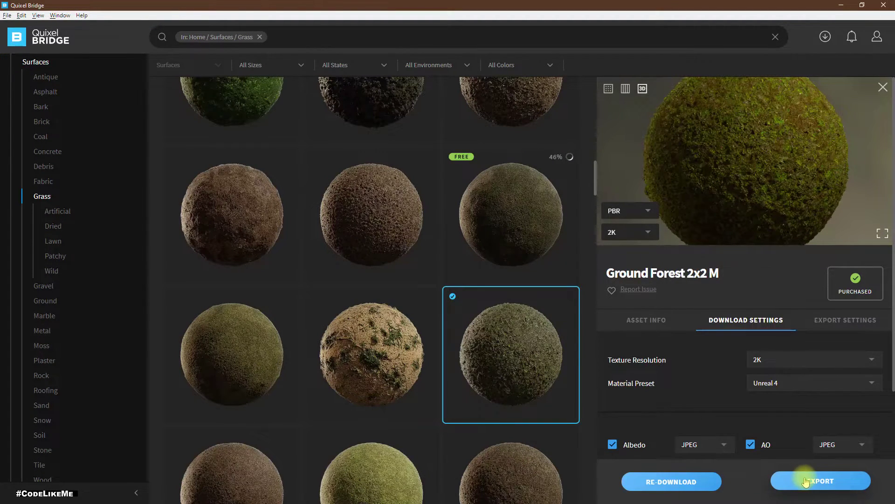
scroll(735, 340, down, 3)
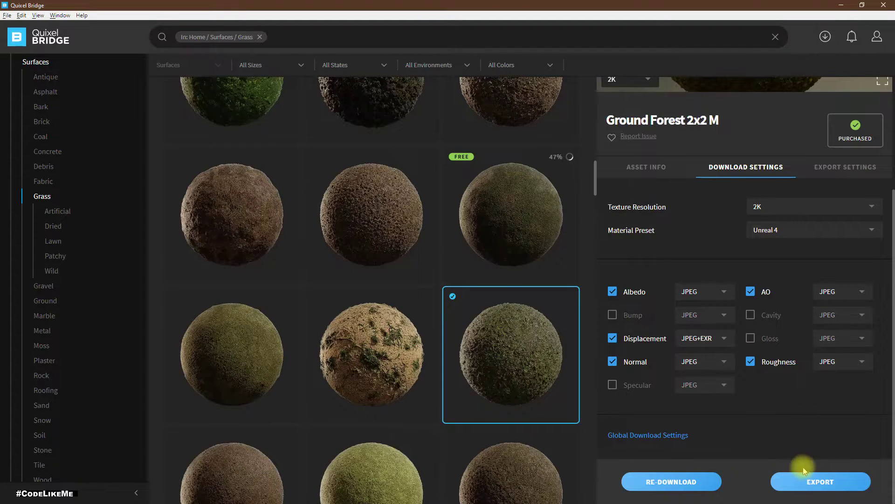
click(816, 481)
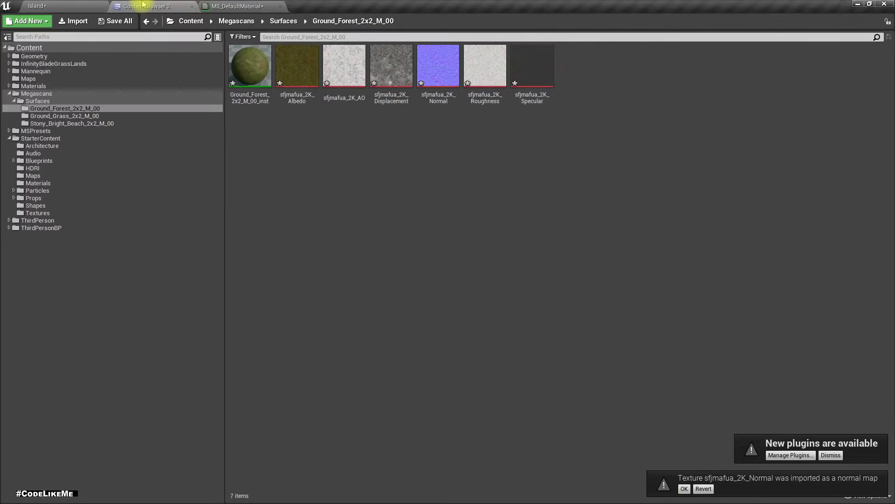
Switch to the Unreal Editor and assign Ground_Forest_2x2_M_00_inst as the landscape's Landscape Material, searching the materials for "forest".
click(250, 77)
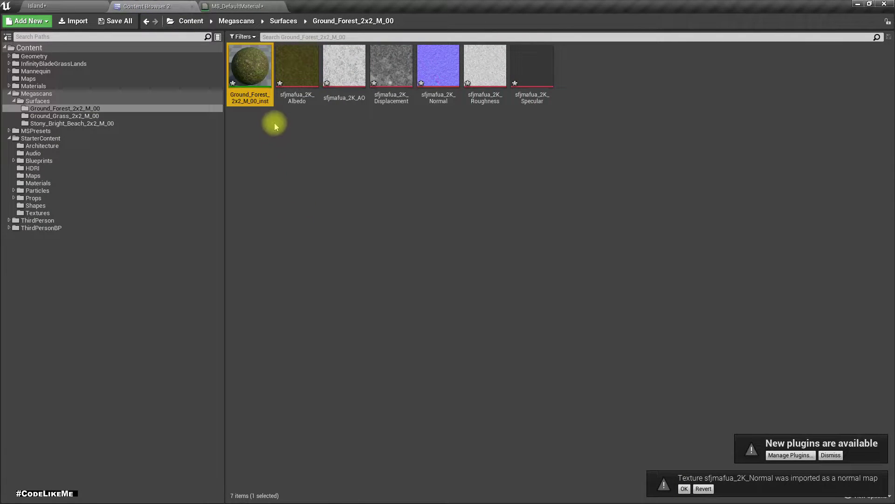
drag(250, 70, 490, 243)
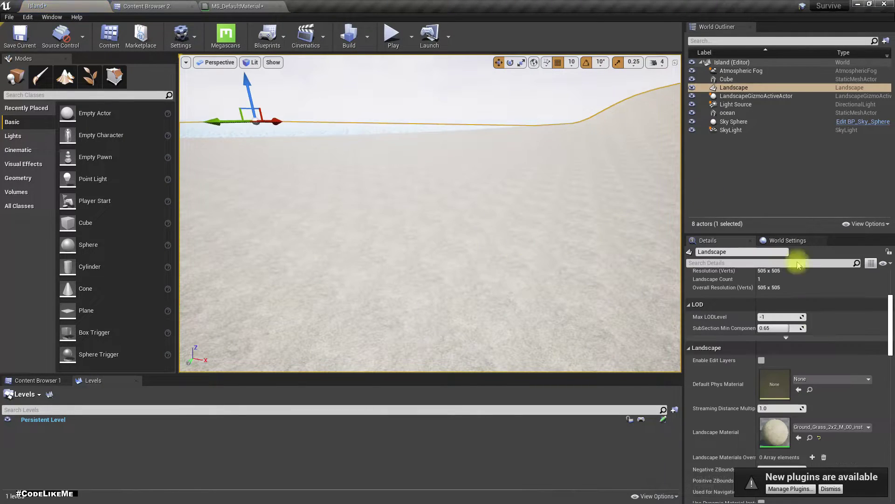
click(817, 430)
text(forest)
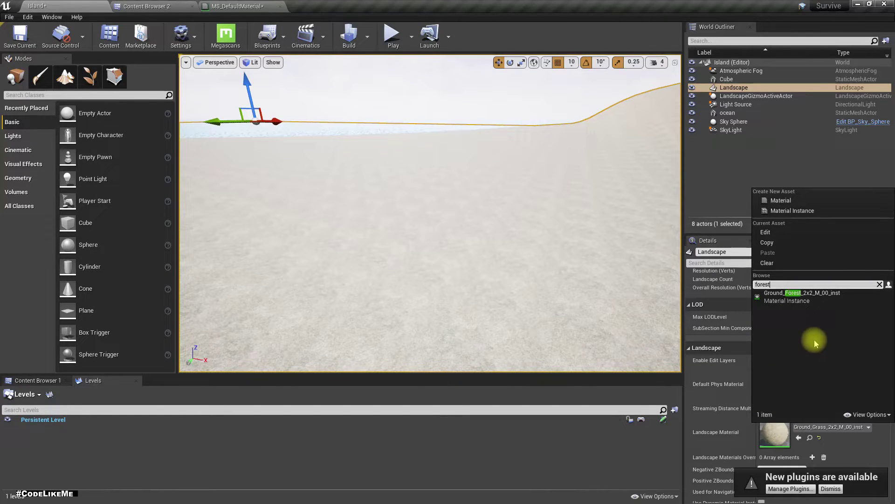
Assign the Ground_Forest_2x2_M_00_inst material instance as the Landscape Material and inspect the terrain surface.
click(783, 298)
right_drag(556, 278, 488, 269)
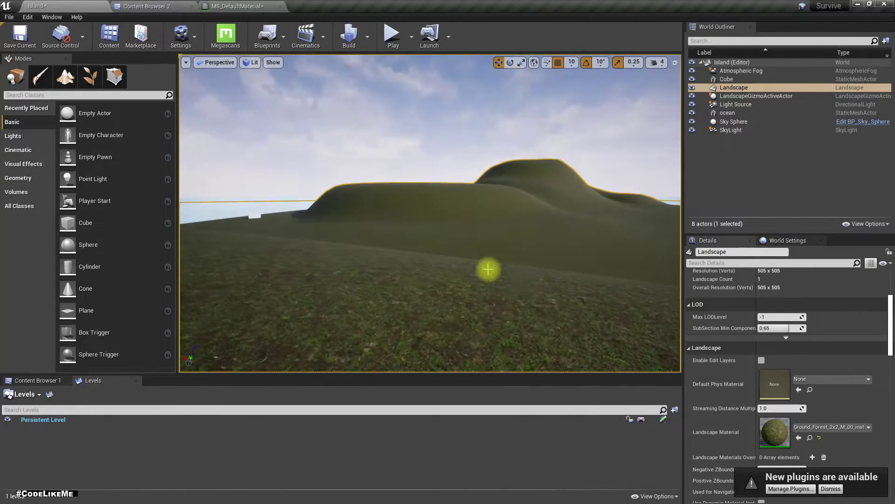
key(w)
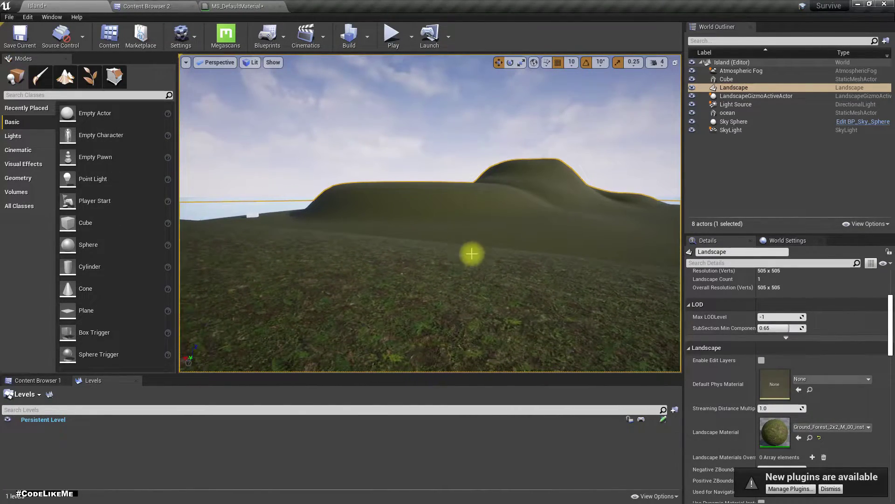
right_drag(510, 274, 511, 275)
View the parameters of the landscape's forest ground material instance and return to the Island level.
double_click(775, 432)
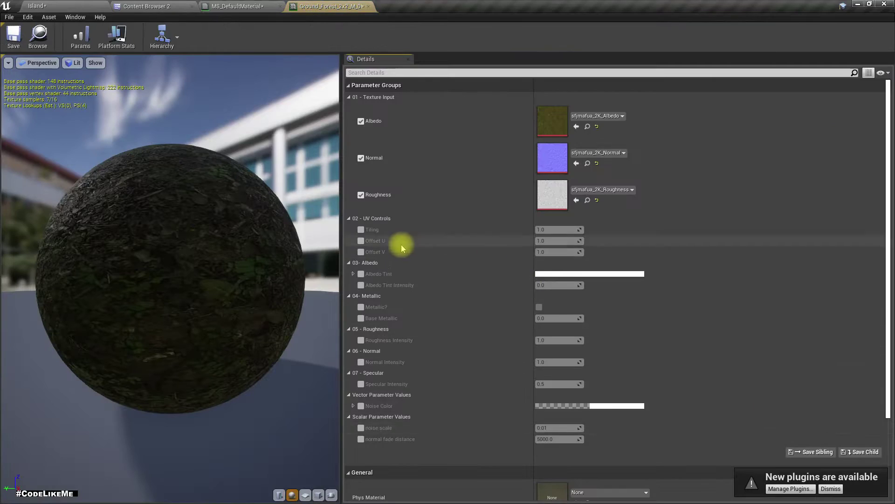
click(73, 5)
right_drag(444, 146, 444, 146)
right_drag(541, 242, 541, 242)
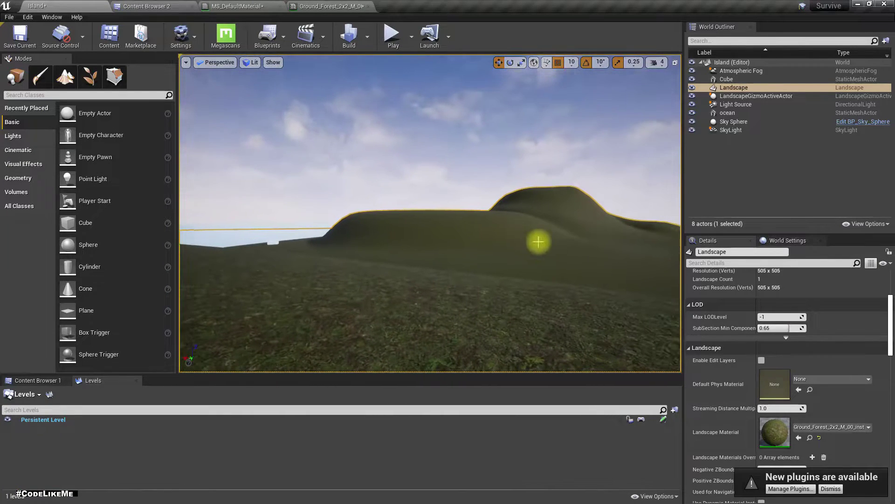
Open the forest ground material instance in a floating window beside the viewport, keeping its parameters and the terrain both in view.
double_click(775, 425)
drag(328, 5, 663, 241)
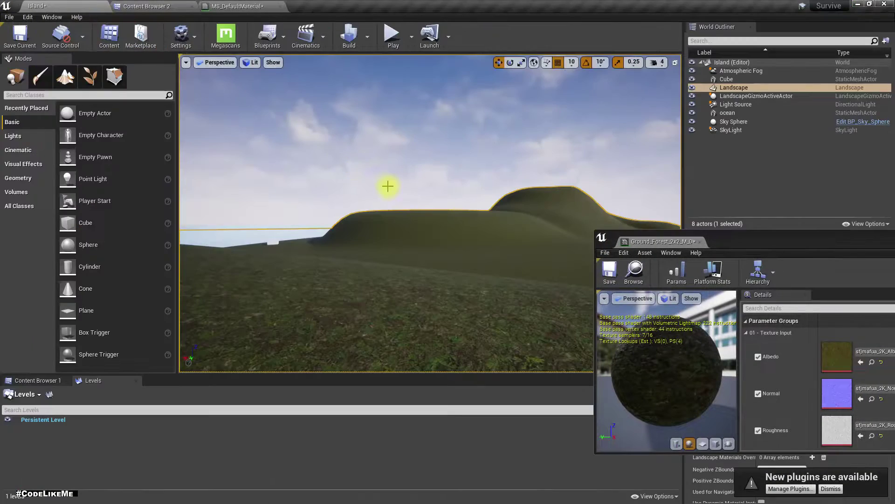
right_drag(387, 178, 437, 193)
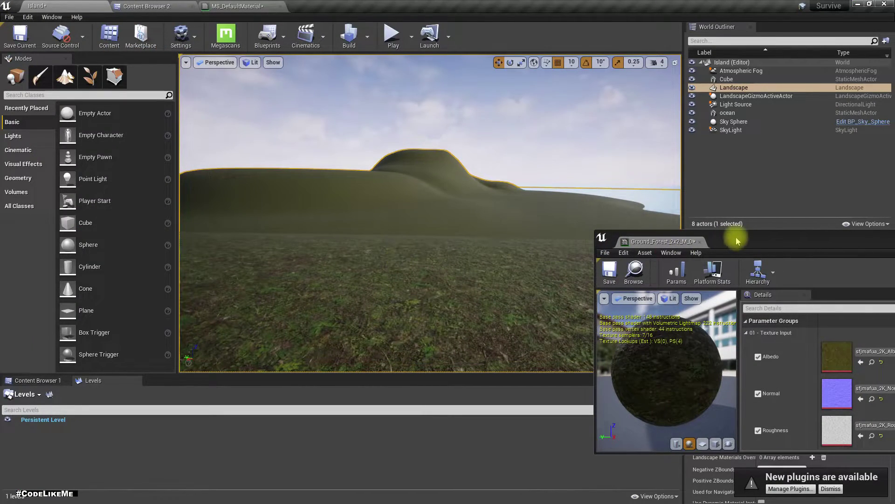
drag(741, 230, 743, 130)
right_drag(294, 184, 297, 186)
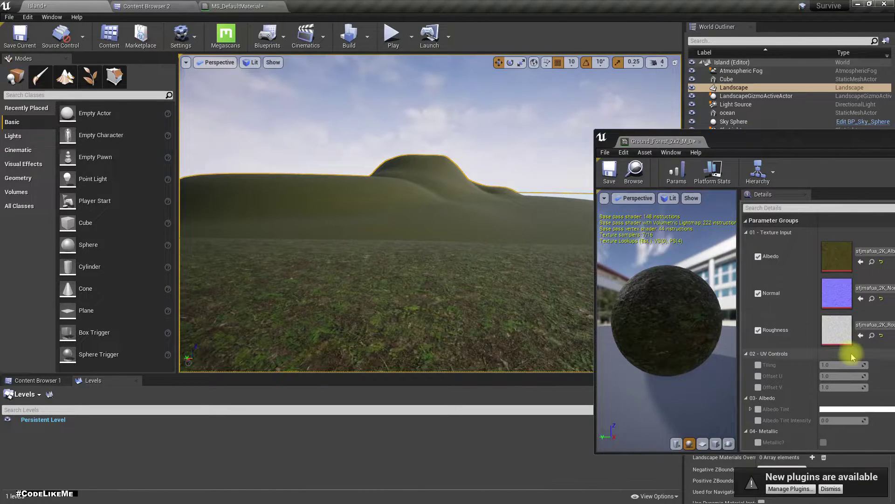
right_drag(400, 187, 397, 205)
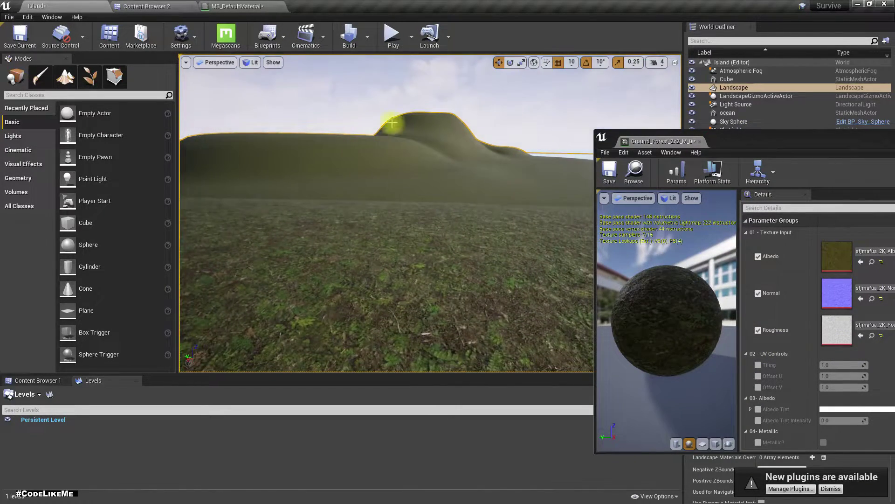
Play the level and run the character across the terrain to inspect the forest ground texture.
click(392, 40)
key(w)
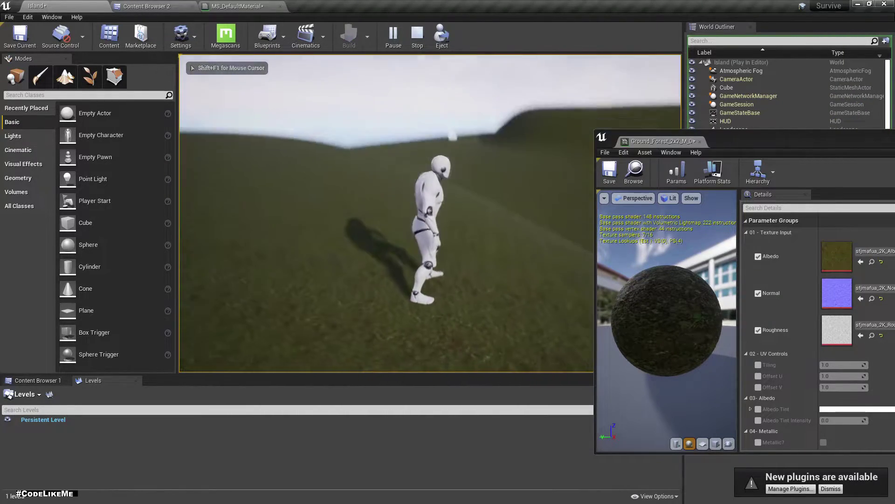
key(w)
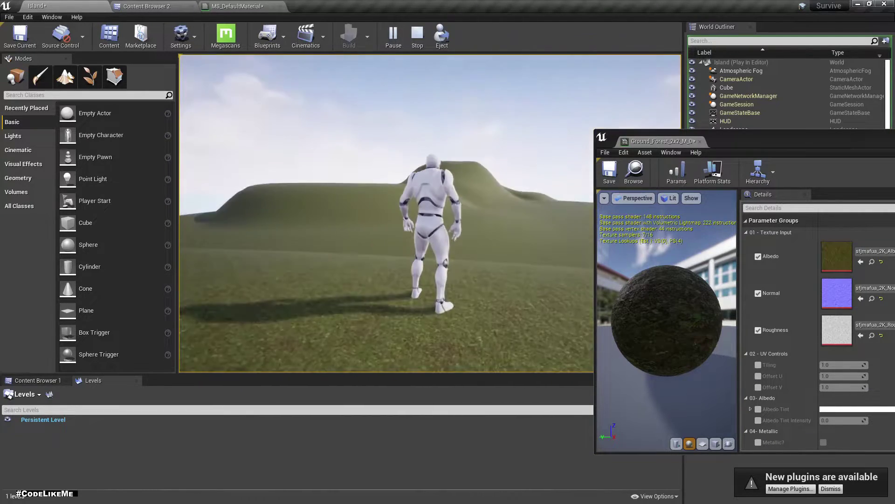
Override the material instance's Tiling parameter and set it to 0.5 while the game is running.
key(shift+F1)
scroll(869, 389, down, 2)
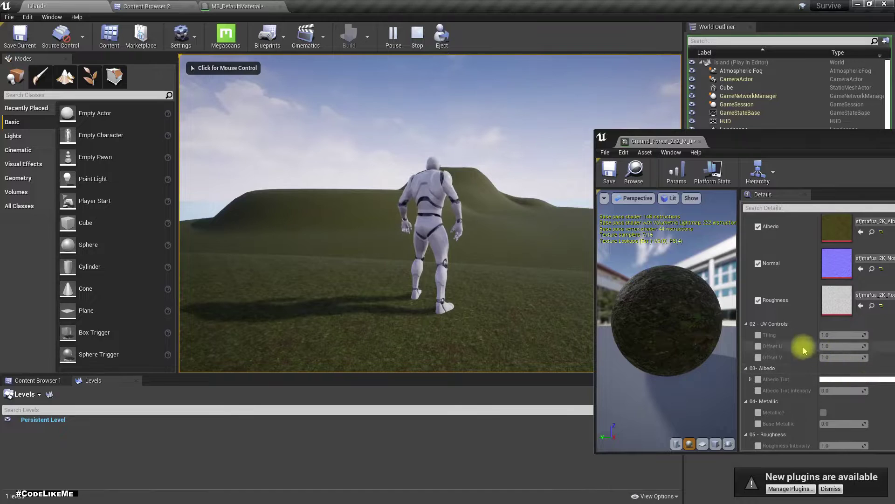
click(759, 335)
click(828, 335)
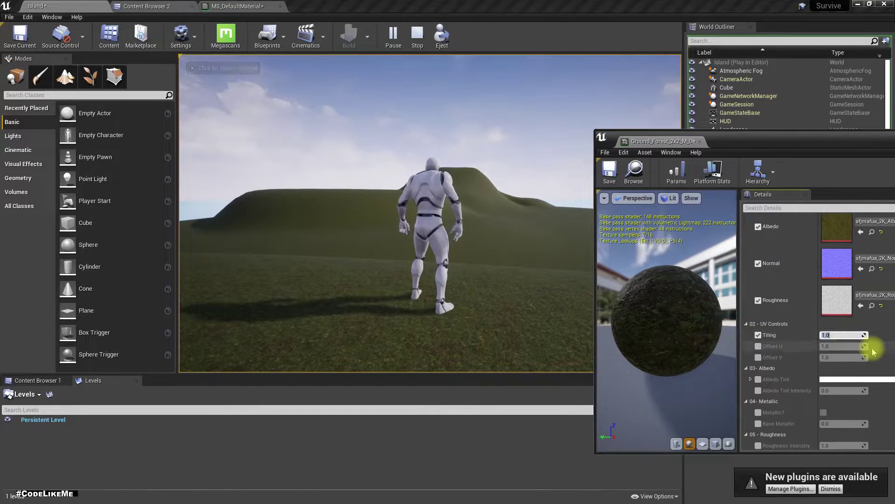
text(.5)
key(Return)
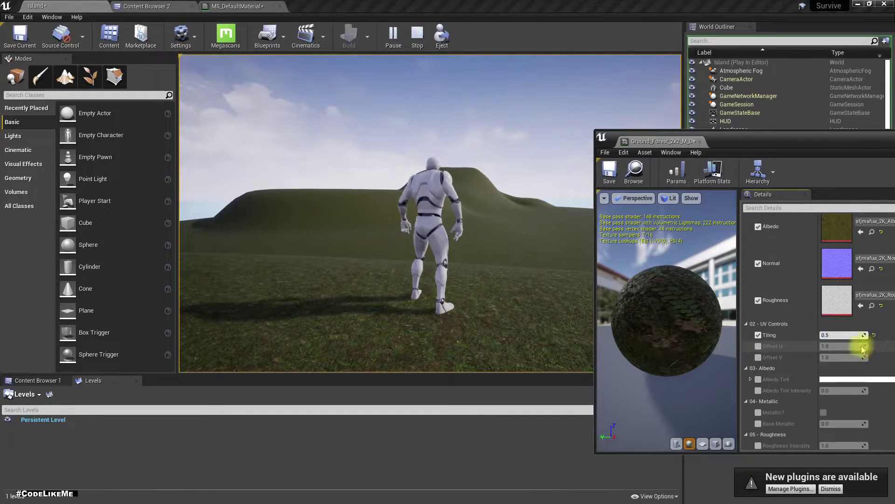
Override the Noise Color parameter and set it to a light green, hex sRGB 80FFD300.
scroll(864, 349, down, 6)
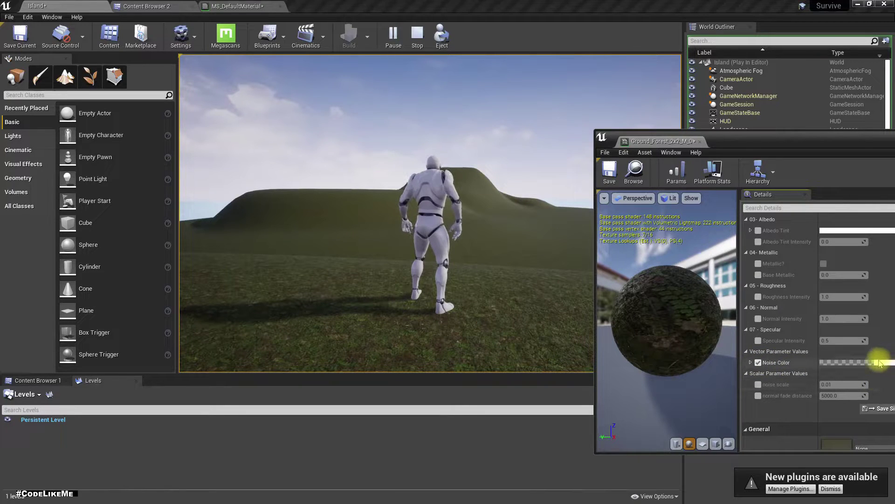
click(879, 363)
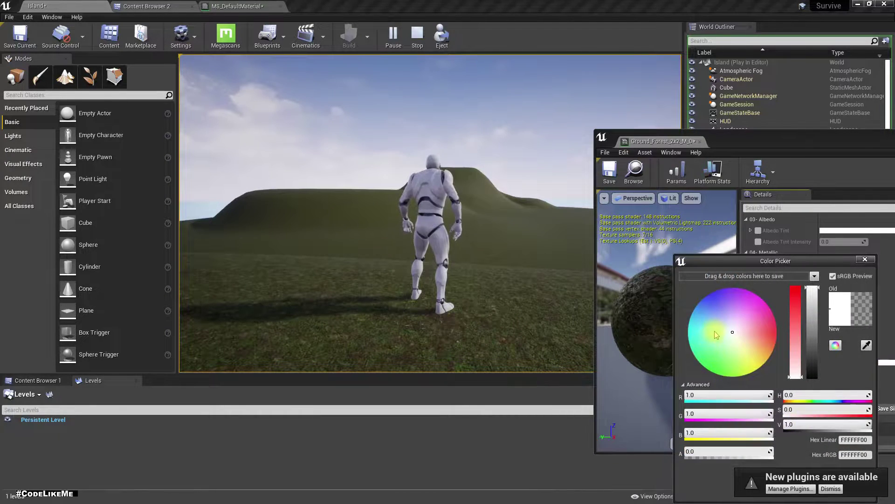
click(731, 353)
drag(745, 363, 701, 348)
Look around the green-tinted terrain with the character in the running game, and end the play session.
click(389, 313)
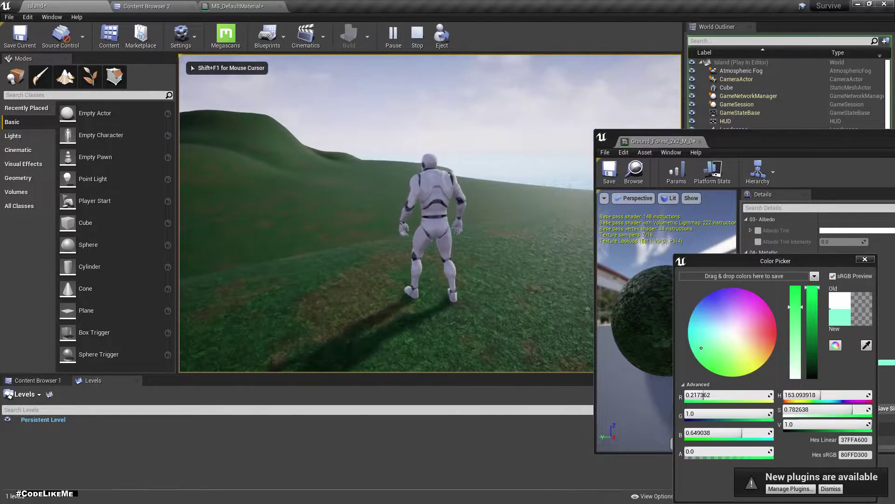
key(shift+F1)
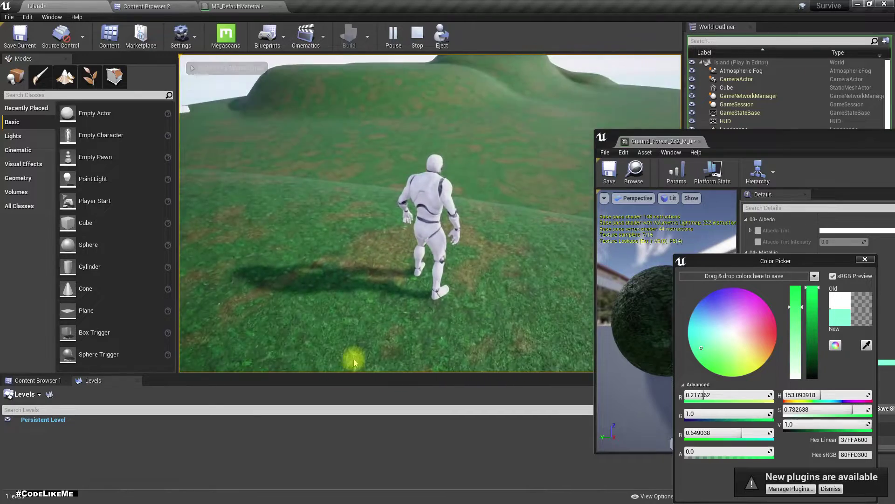
key(Escape)
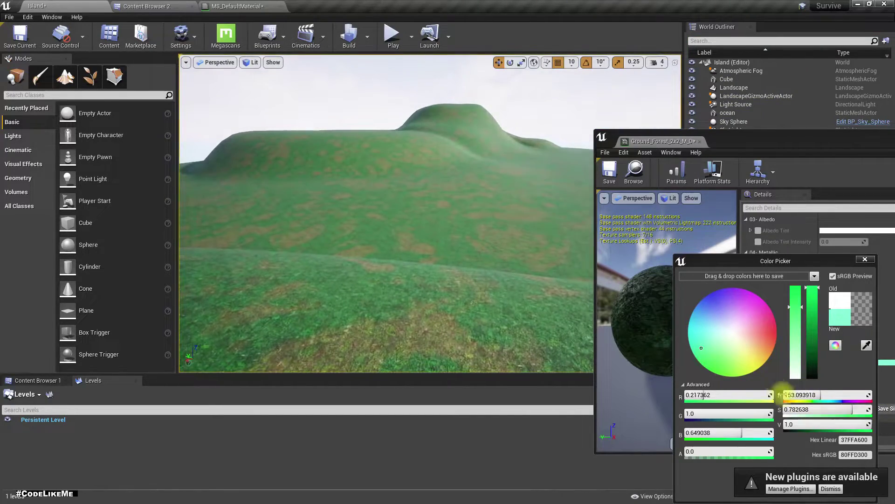
Change the Noise Color to a muted tan, hex sRGB E2D4AA00, and accept the colour.
drag(721, 345, 753, 350)
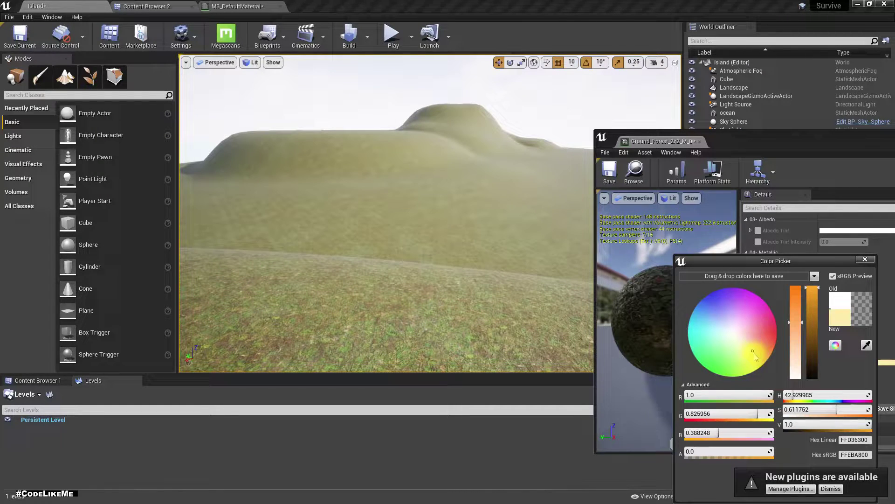
right_drag(421, 298, 450, 318)
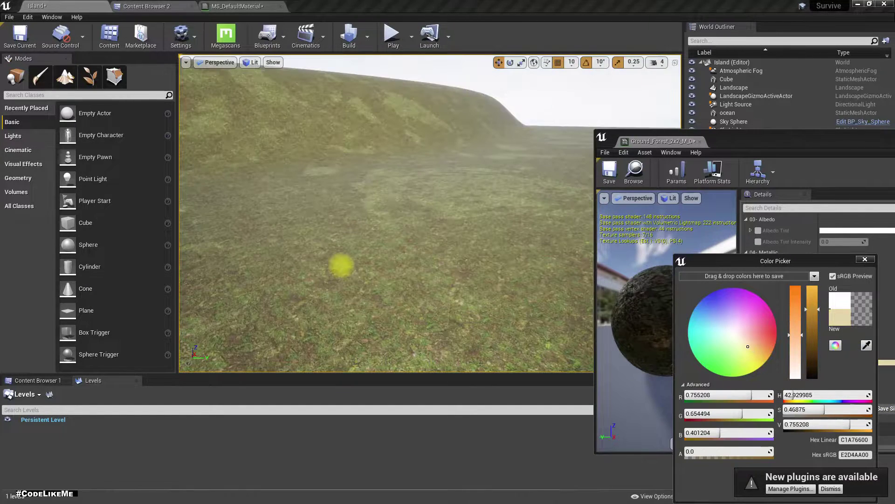
right_drag(342, 265, 366, 250)
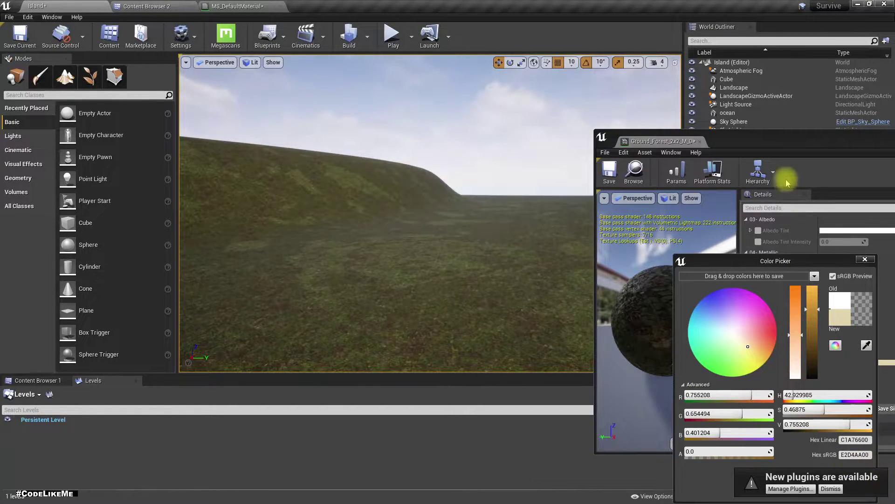
drag(782, 265, 602, 156)
click(636, 372)
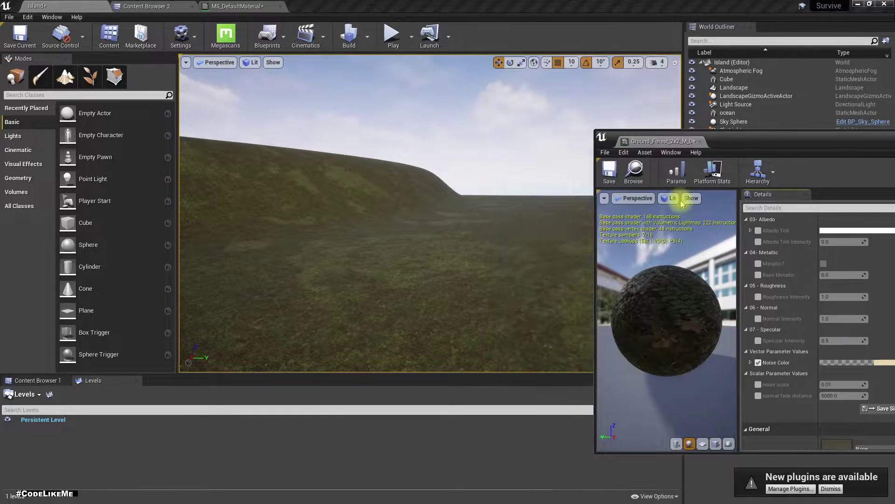
Play the level full screen, run the character over the terrain to check the noise tint, and inspect the ground after stopping.
right_drag(550, 196, 588, 201)
right_drag(398, 265, 389, 257)
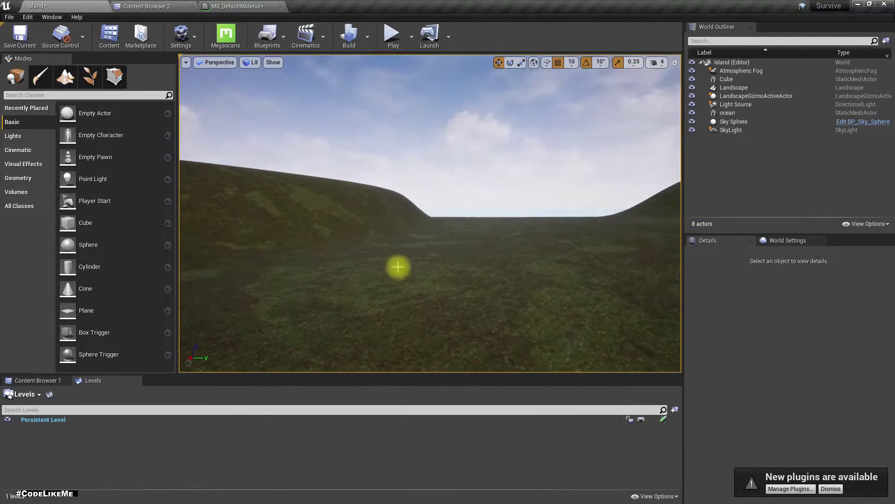
key(F11)
key(alt+p)
key(w)
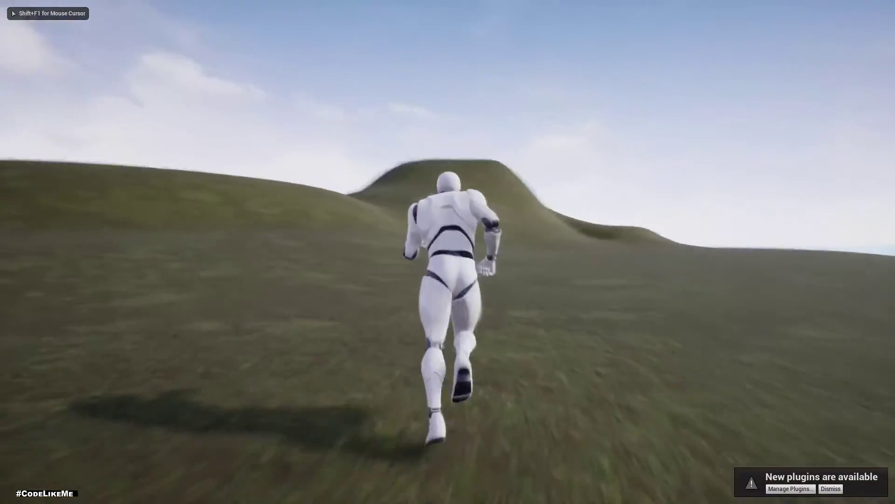
key(a)
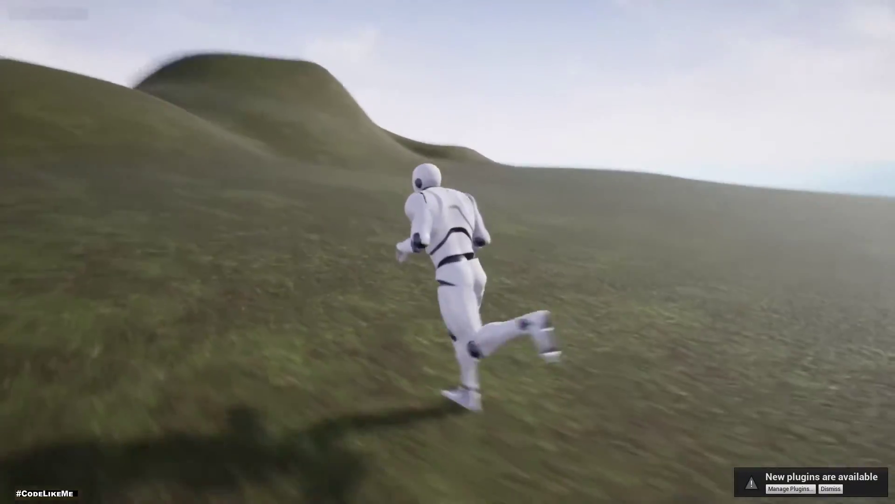
key(Escape)
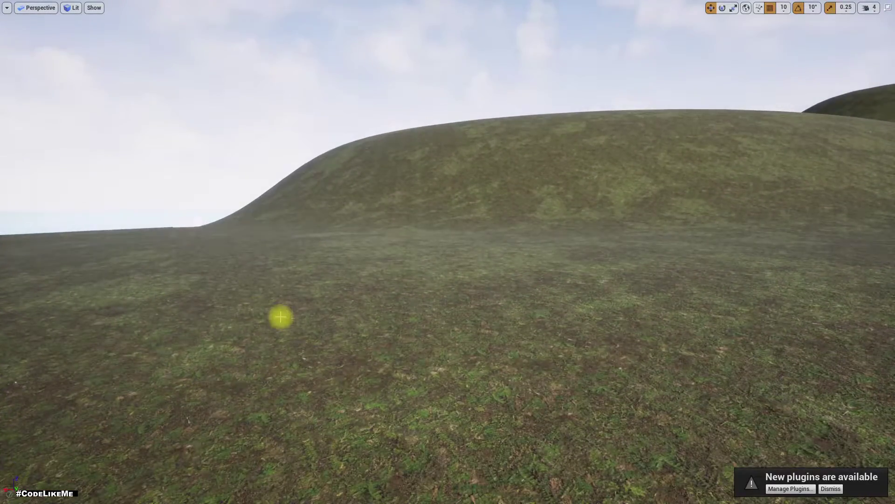
key(w)
right_drag(281, 317, 331, 314)
key(a)
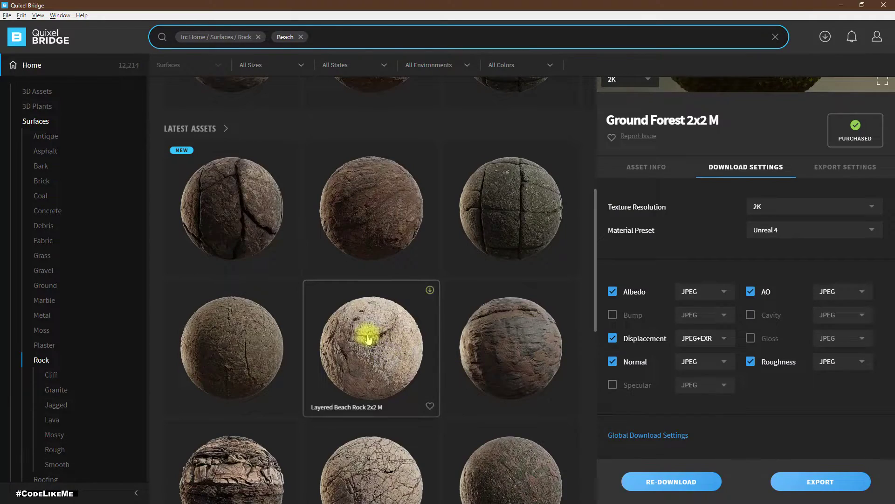
Preview the Layered Beach Rock 2x2 M surface, compare it with the other beach rock surfaces, and download it.
click(370, 330)
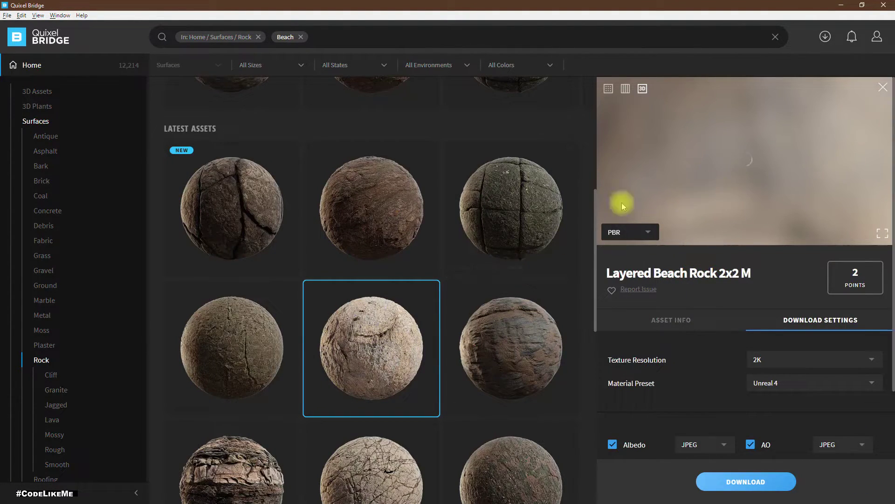
drag(749, 206, 679, 187)
scroll(430, 296, down, 7)
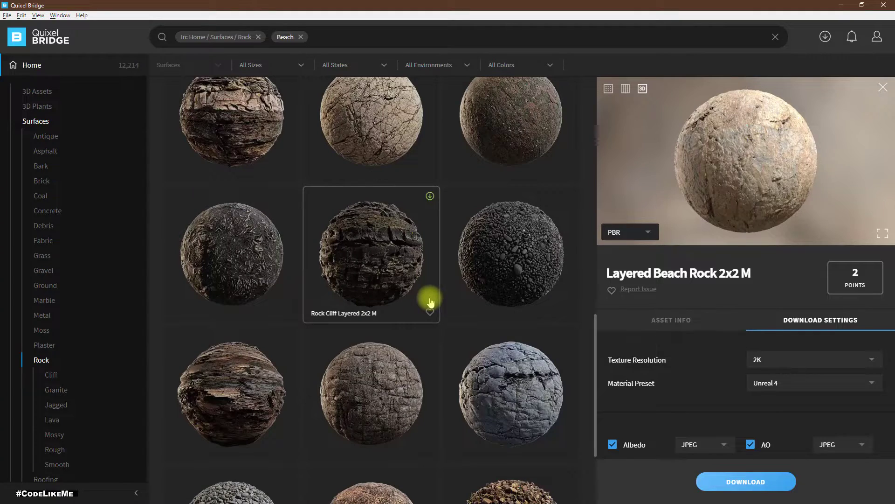
scroll(430, 301, down, 3)
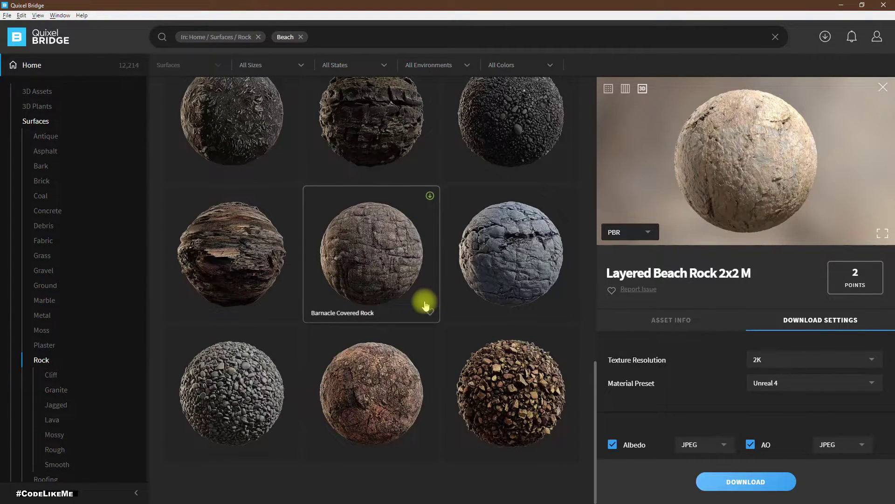
scroll(424, 304, up, 5)
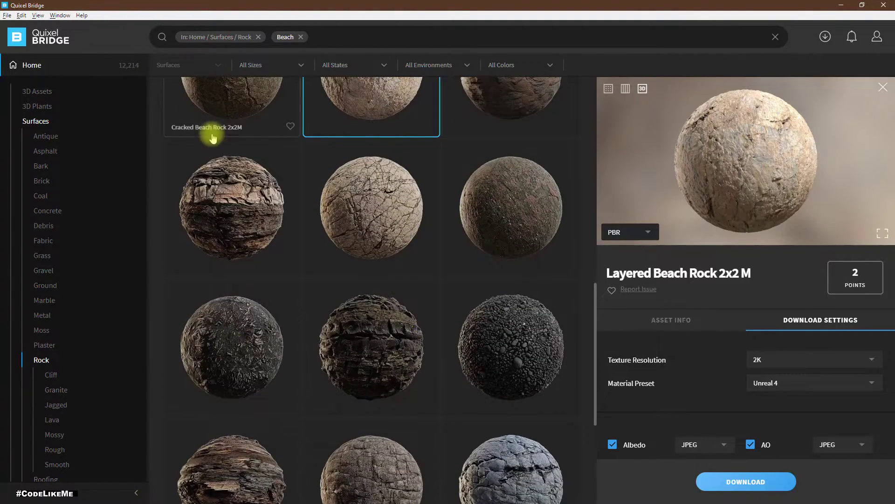
scroll(239, 175, up, 3)
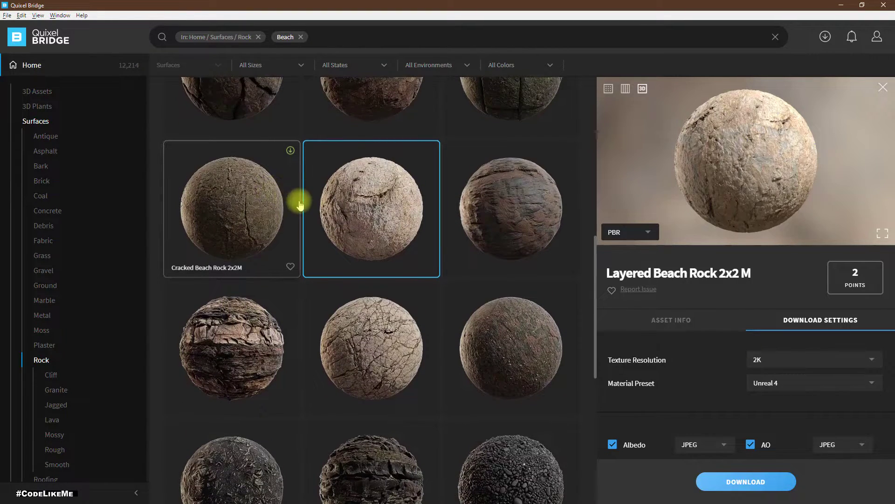
scroll(300, 203, up, 4)
scroll(505, 260, up, 1)
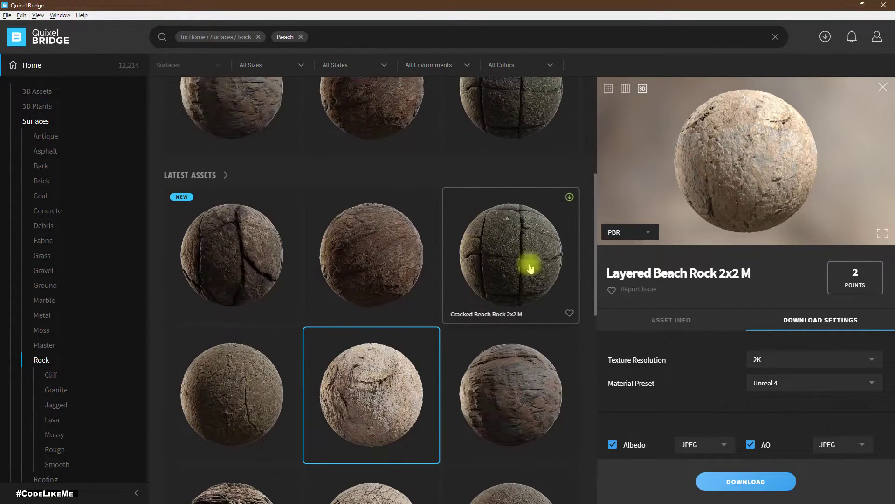
scroll(770, 394, down, 3)
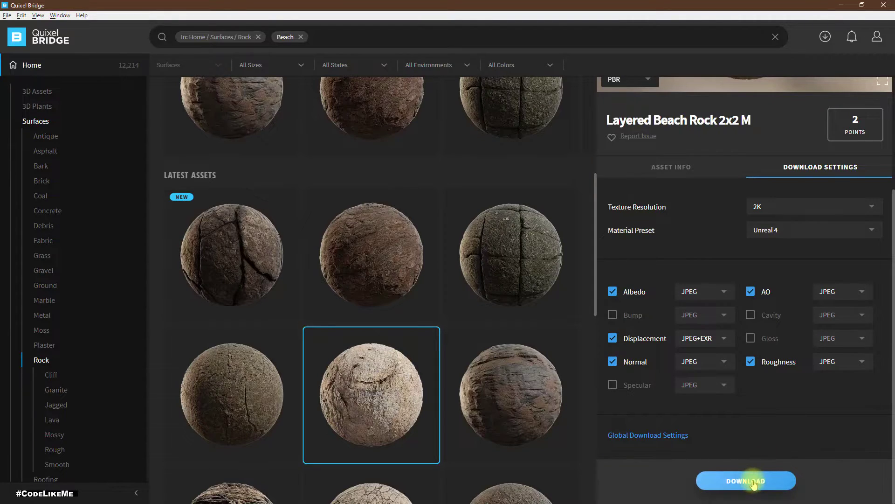
click(754, 484)
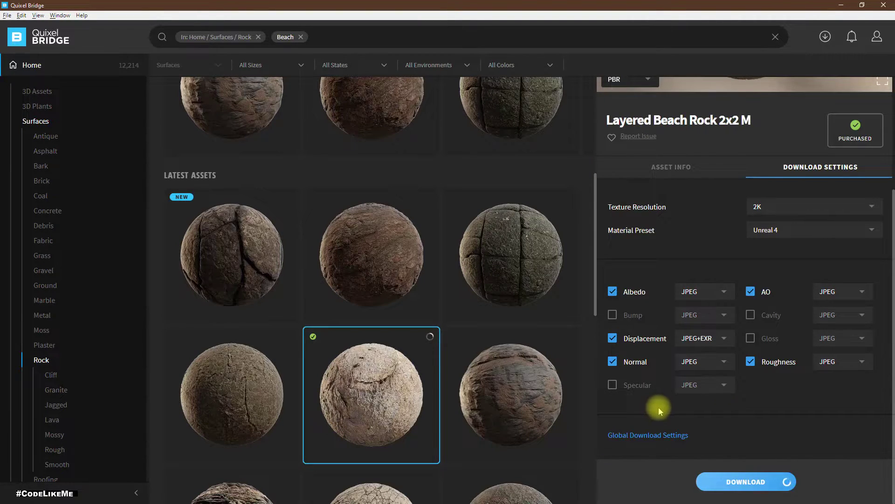
Check the surface's download in the download list, switch to the Unreal editor, and leave the full-screen viewport.
click(825, 38)
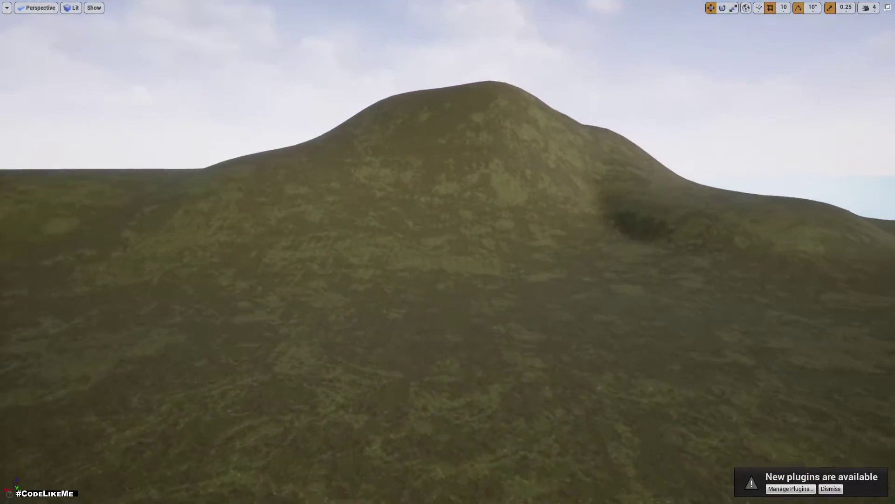
click(334, 356)
key(F11)
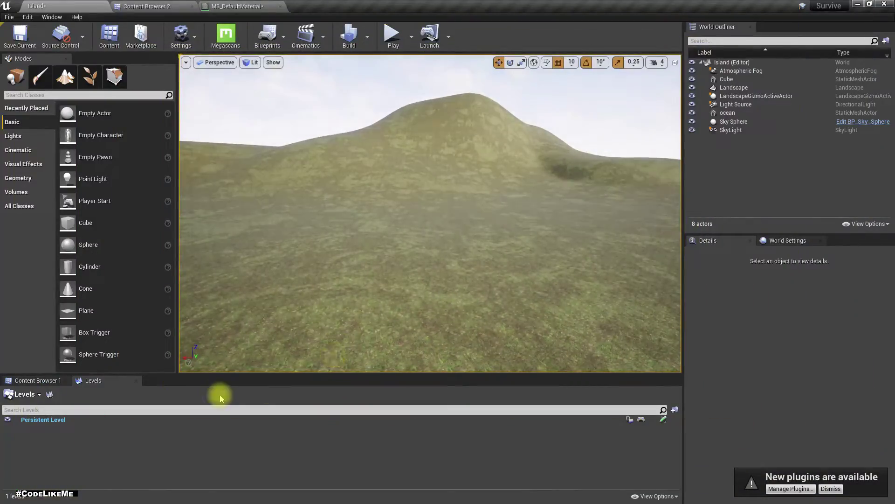
Create a material named M_LandscapeIsland in the Materials folder and open it for editing.
click(142, 6)
click(34, 86)
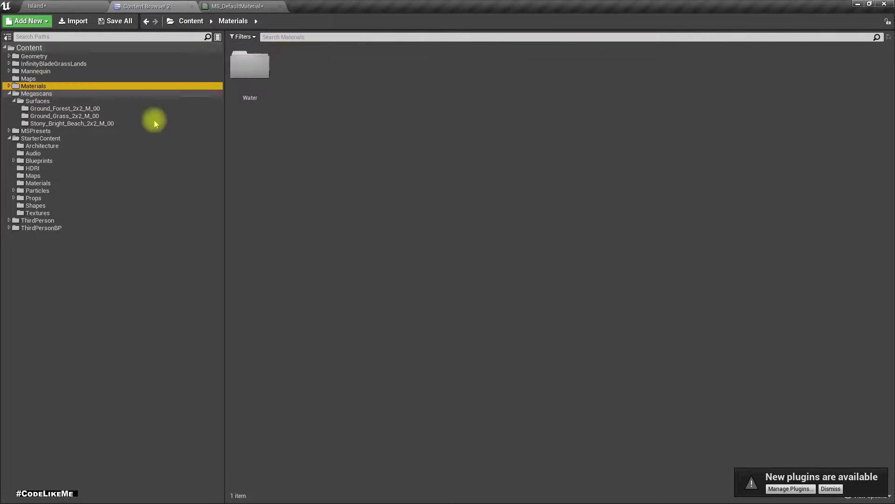
right_click(282, 146)
click(338, 272)
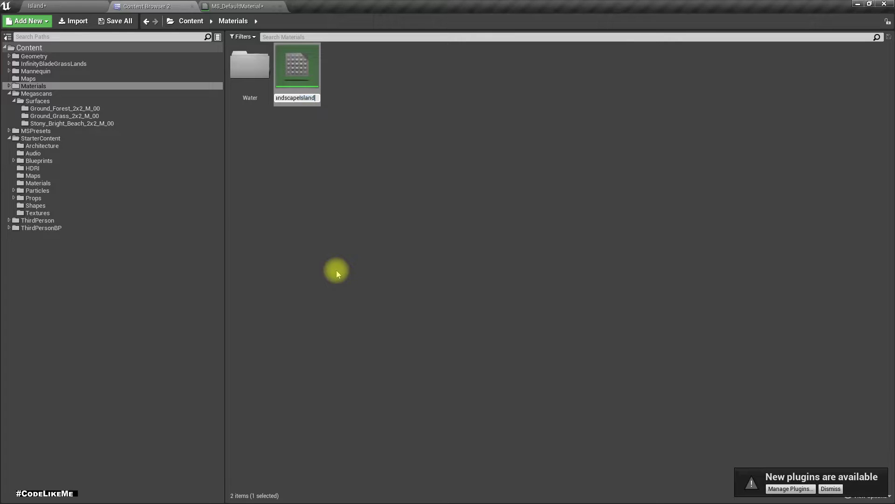
key(Return)
key(Return)
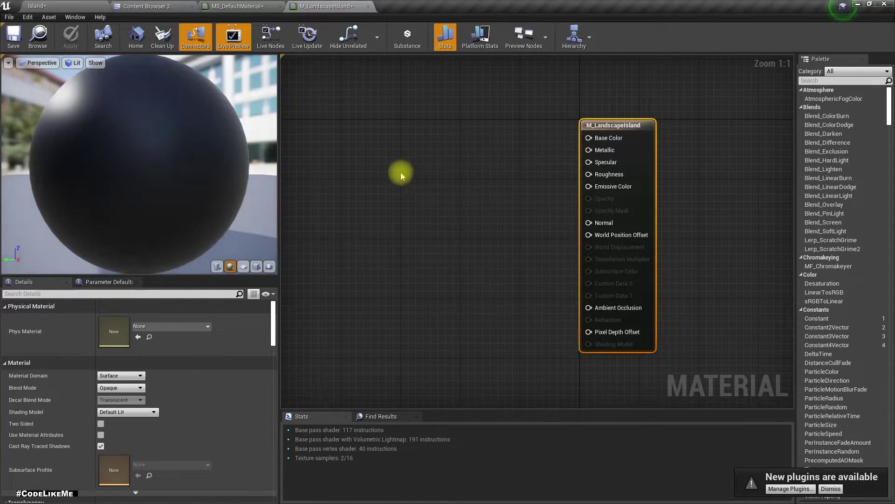
Move the result node of MS_DefaultMaterial farther away from its node groups and review the graph beside the M_LandscapeIsland material.
click(254, 6)
scroll(443, 149, down, 5)
right_drag(423, 147, 517, 252)
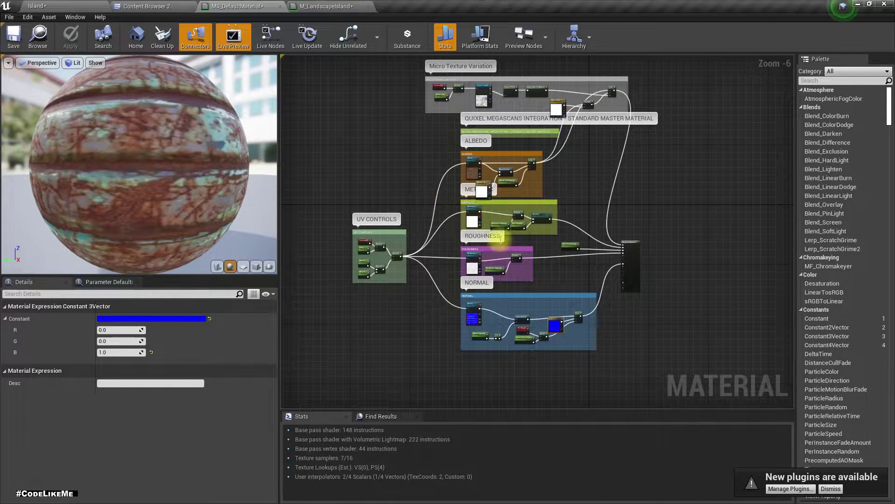
drag(634, 245, 681, 245)
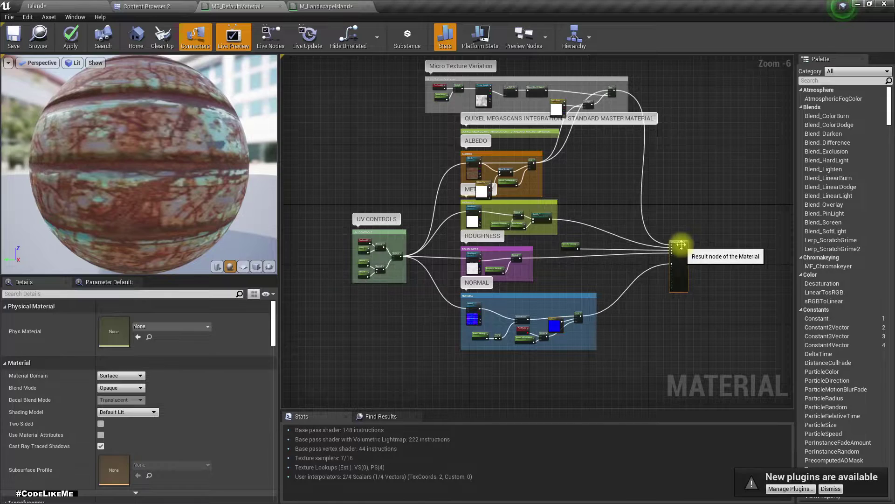
scroll(495, 206, up, 4)
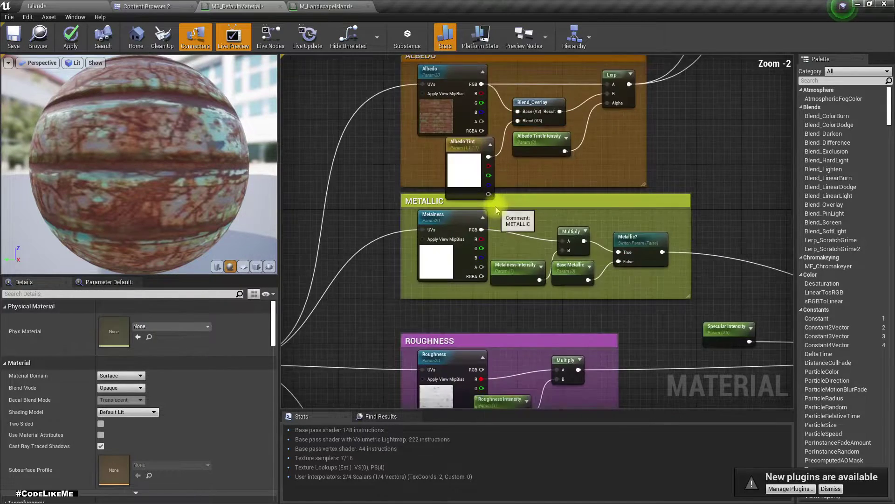
scroll(496, 206, down, 4)
click(318, 5)
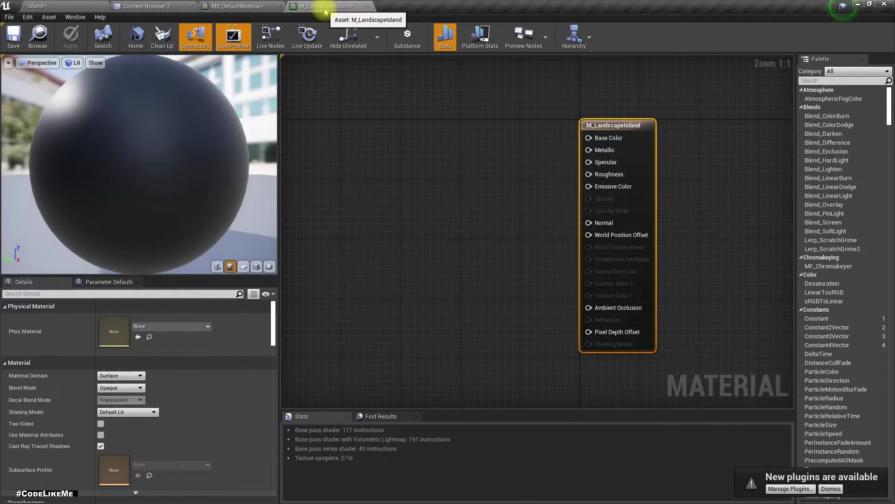
key(ctrl+v)
key(Home)
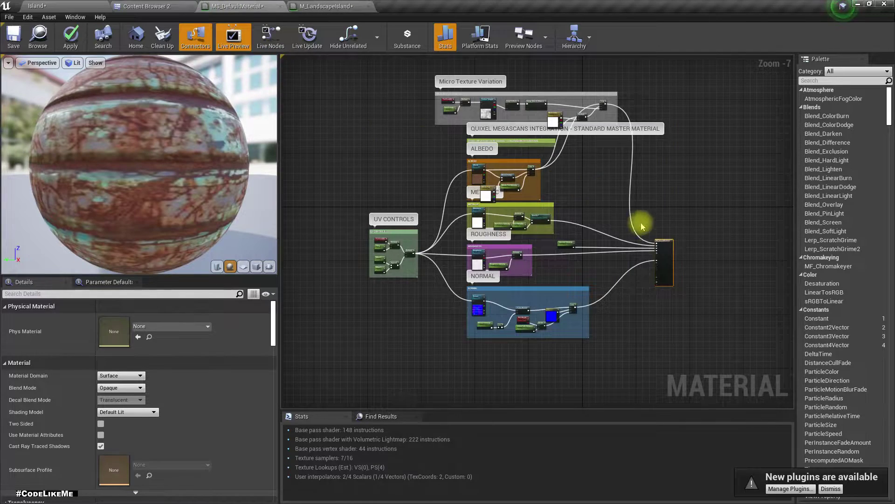
Insert reroute nodes on MS_DefaultMaterial's Base Color, Metallic, Specular, Roughness and Normal wires, and copy every node except the result node.
scroll(634, 219, up, 4)
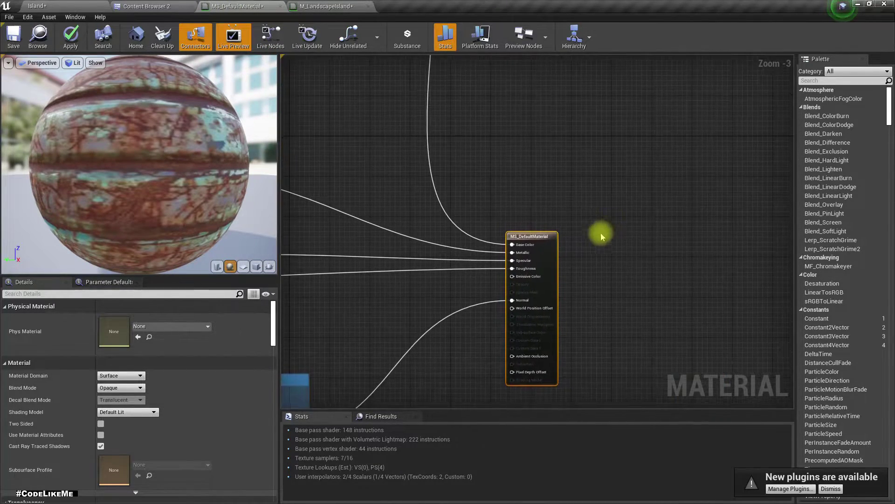
scroll(547, 246, up, 2)
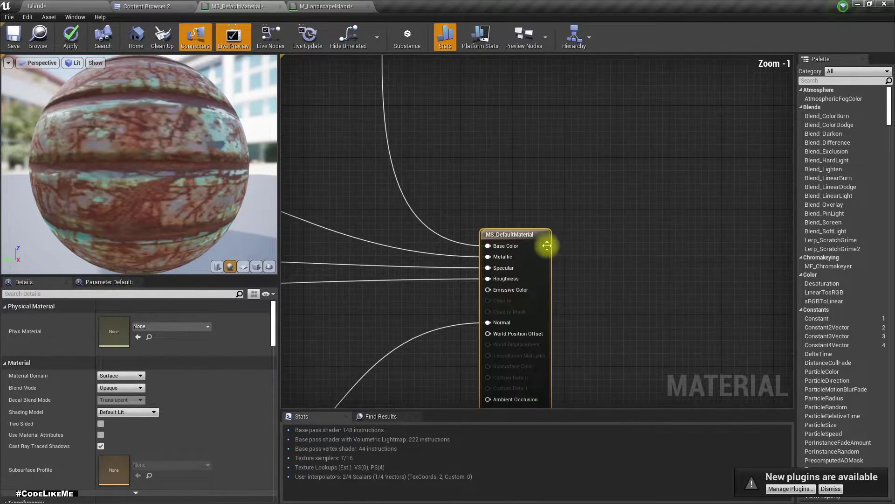
double_click(459, 241)
double_click(459, 257)
double_click(453, 264)
double_click(454, 277)
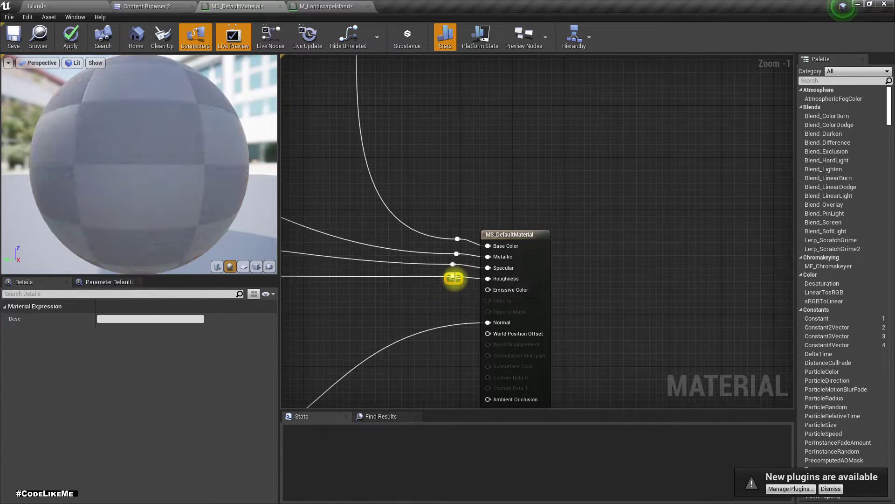
drag(452, 269, 457, 273)
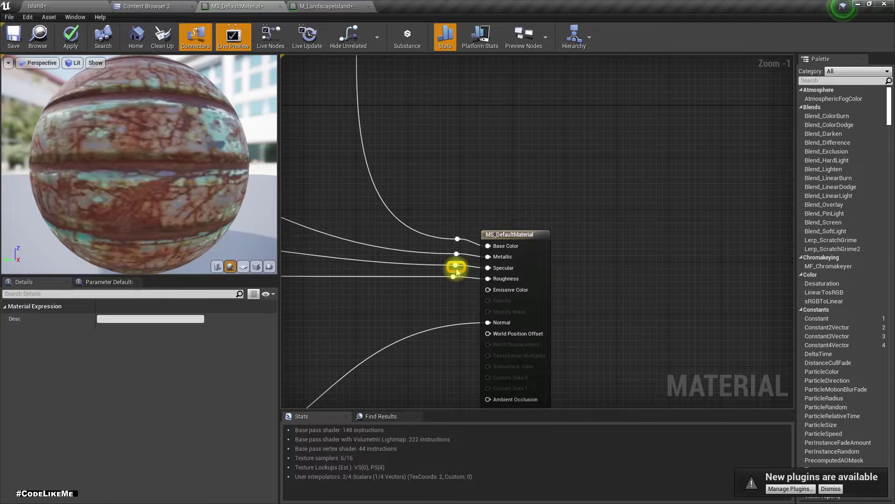
double_click(456, 323)
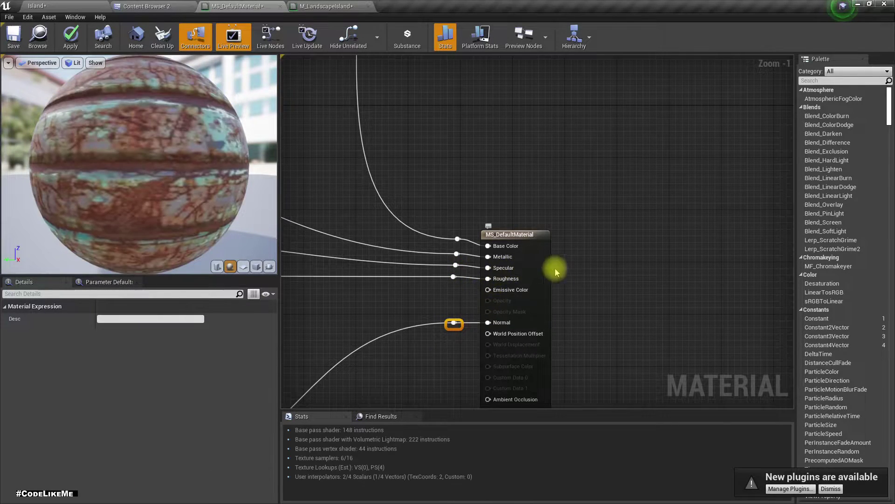
scroll(614, 251, down, 5)
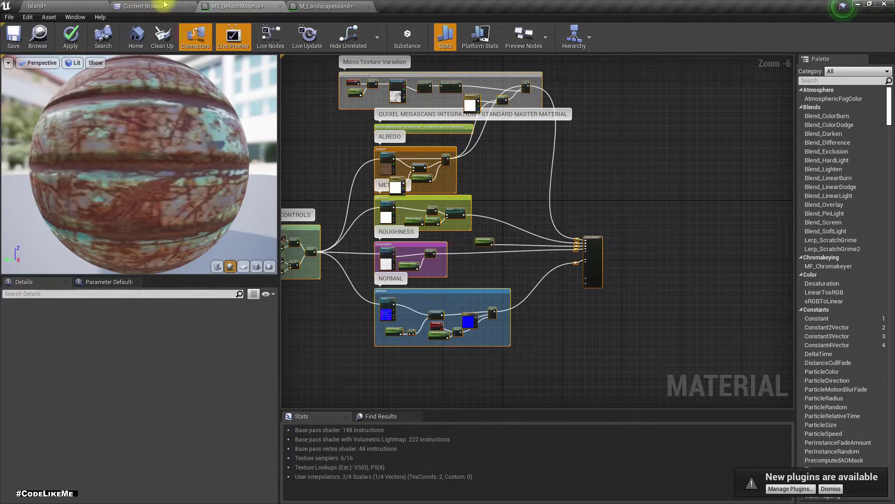
Create a material function named MF_Sand in the Materials folder and open it for editing.
click(165, 6)
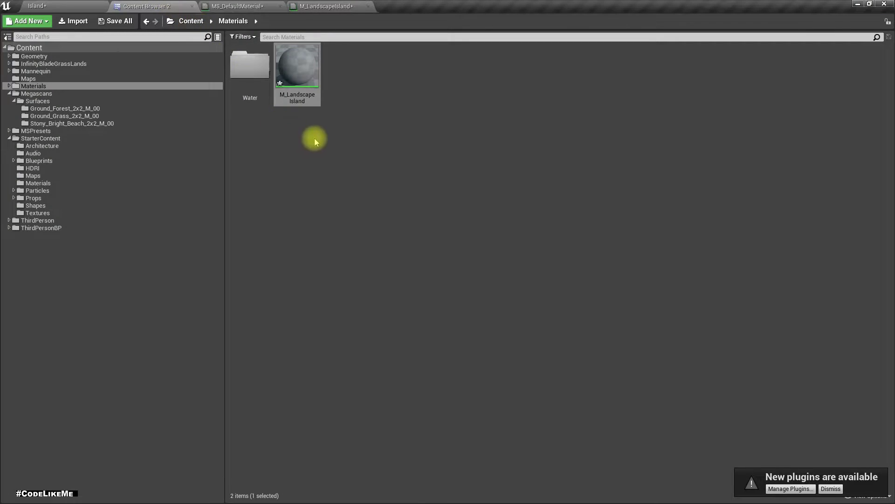
right_click(350, 78)
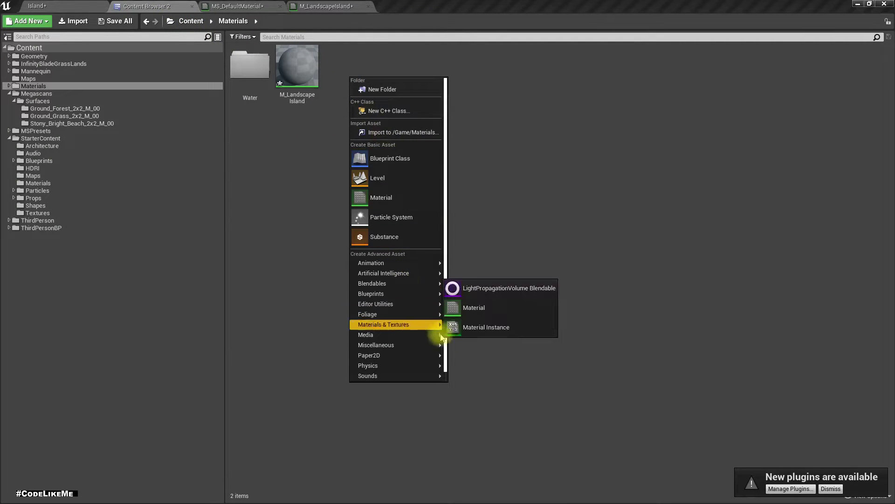
mouse_move(415, 324)
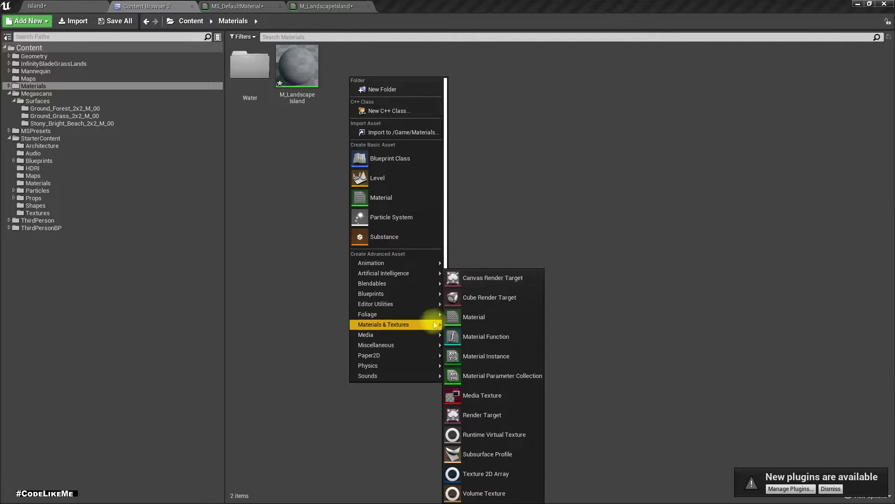
click(486, 336)
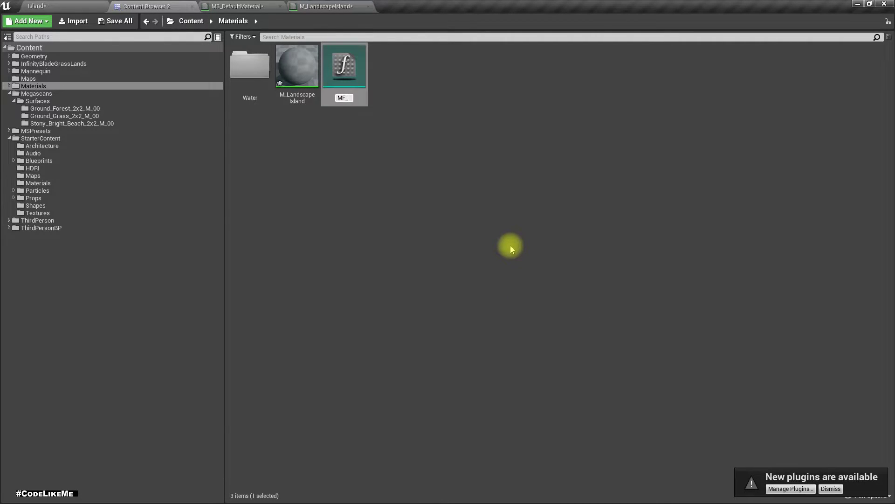
text(MF_Sand)
key(Return)
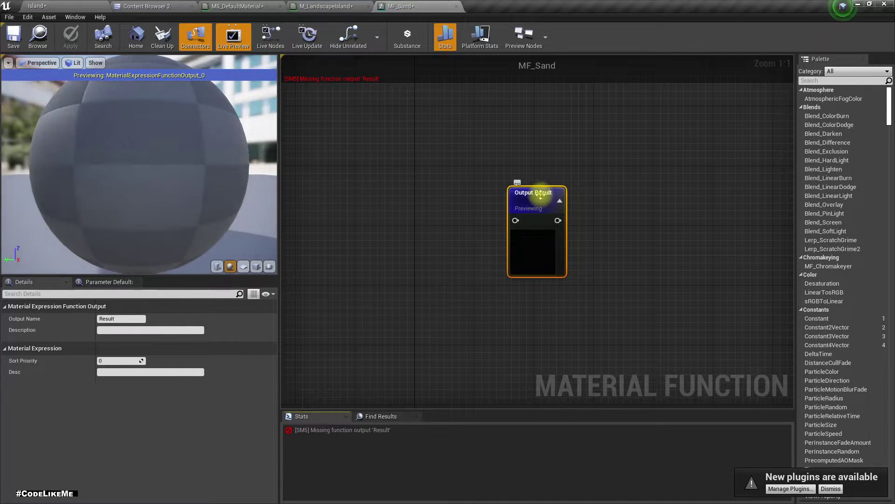
Feed MF_Sand's Output Result from a new MakeMaterialAttributes node and place that node clear of the output.
right_drag(464, 231, 566, 220)
drag(626, 213, 587, 211)
text(make mater)
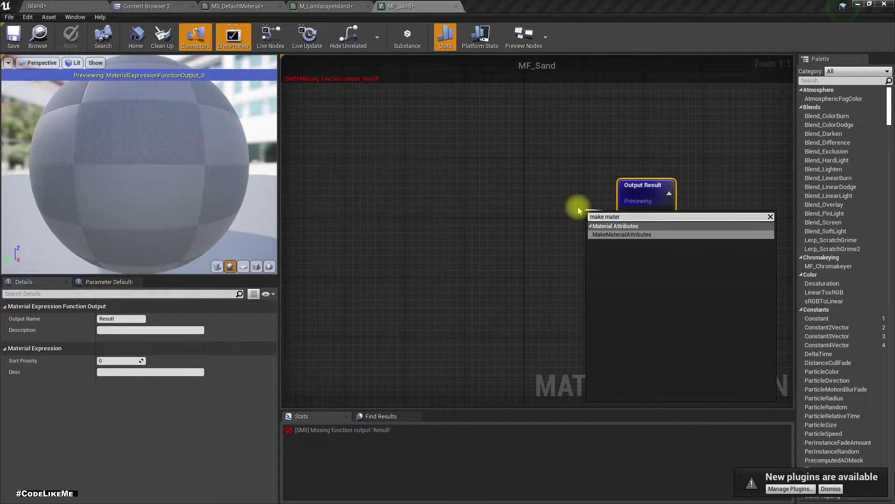
key(Return)
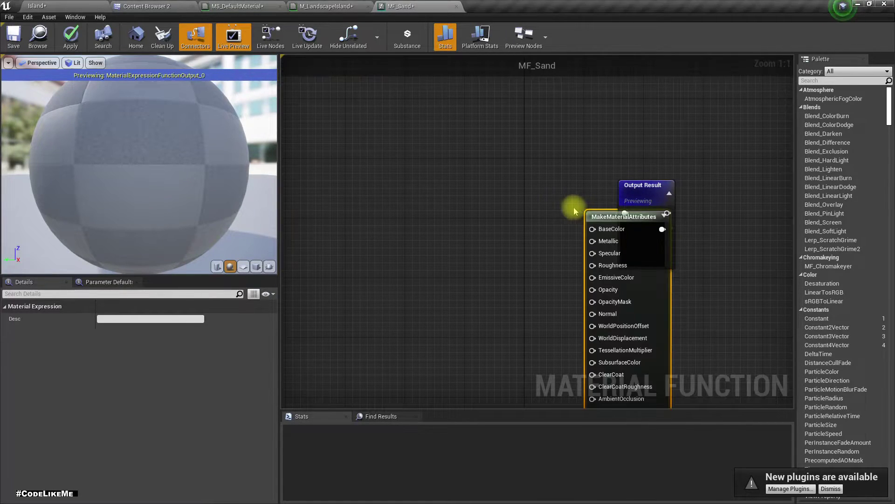
drag(607, 215, 513, 207)
Paste the copied Megascans graph into MF_Sand and move the MakeMaterialAttributes and output nodes next to its reroute ends.
scroll(484, 213, down, 6)
right_drag(366, 232, 582, 220)
click(401, 218)
key(ctrl+v)
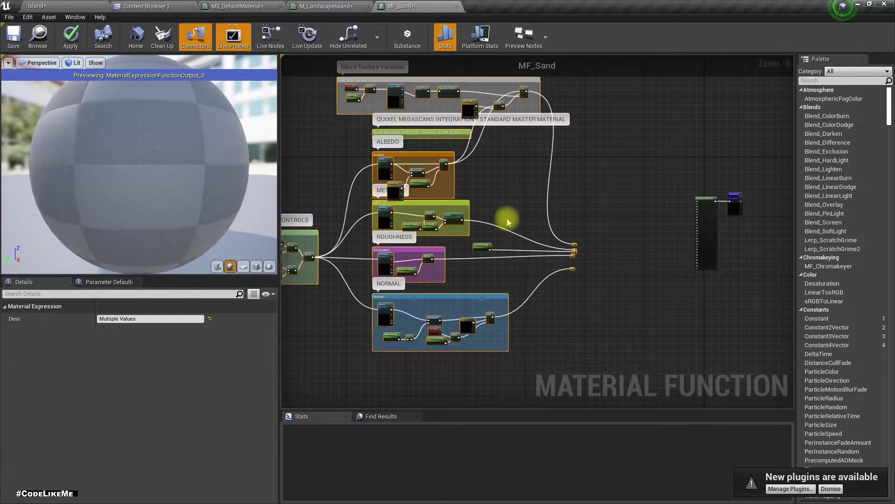
scroll(685, 224, up, 2)
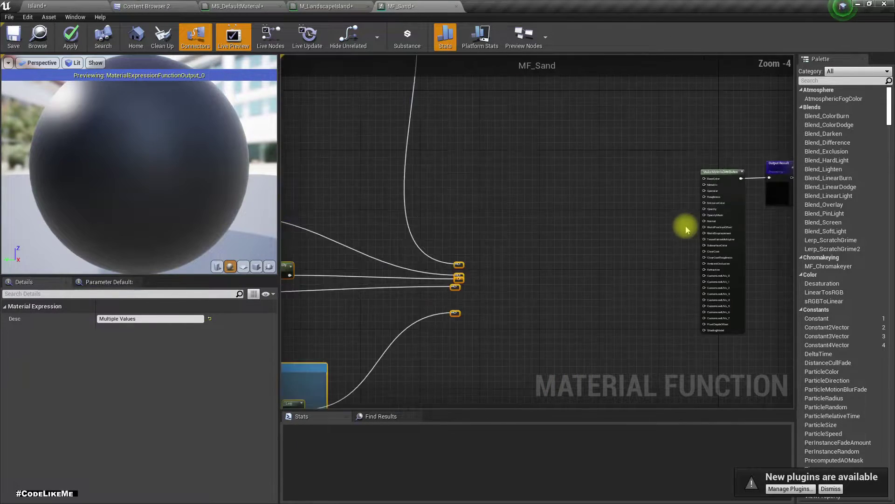
scroll(671, 193, down, 2)
drag(676, 157, 590, 223)
scroll(553, 230, up, 5)
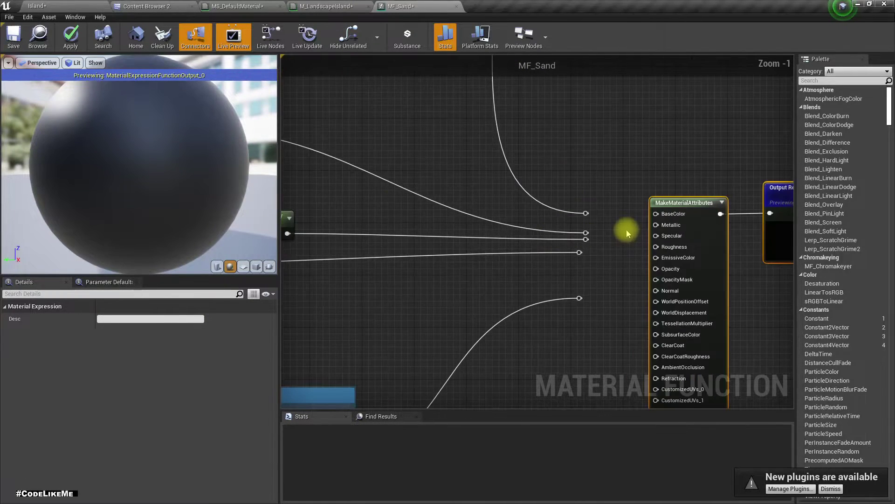
Connect the pasted reroute nodes to the BaseColor, Metallic, Specular, Roughness and Normal inputs of MakeMaterialAttributes, matching MS_DefaultMaterial.
right_drag(627, 230, 564, 207)
scroll(556, 208, up, 1)
drag(513, 195, 593, 196)
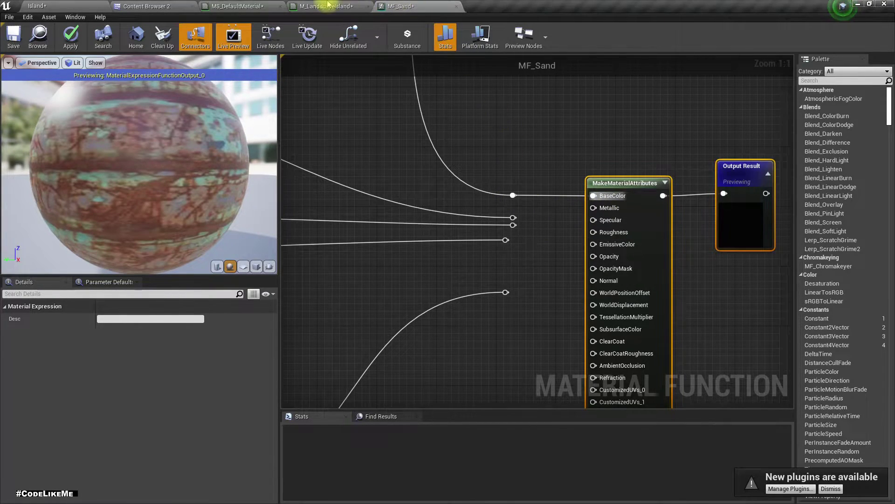
click(237, 6)
scroll(556, 236, up, 3)
scroll(557, 235, up, 4)
right_drag(686, 314, 511, 259)
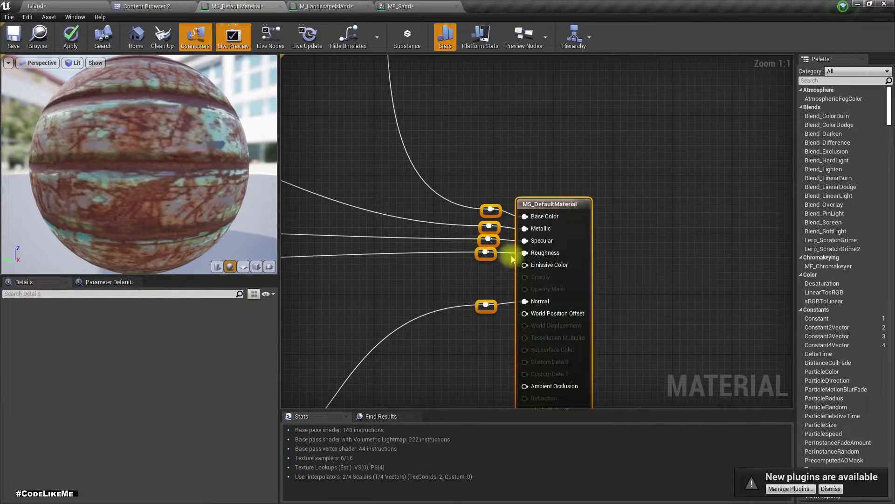
click(391, 6)
click(526, 214)
drag(513, 217, 594, 232)
drag(510, 293, 594, 281)
Compare MF_Sand's wiring with the result node connections in MS_DefaultMaterial.
click(326, 6)
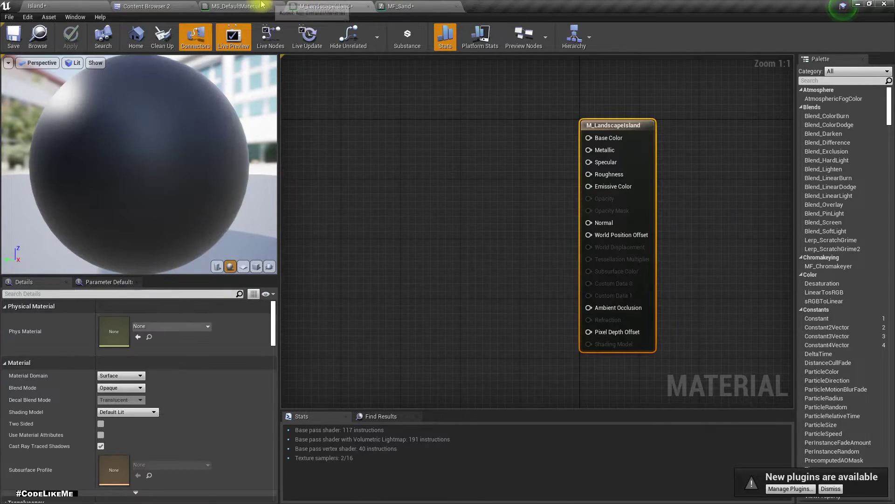
click(263, 6)
right_drag(586, 325, 499, 345)
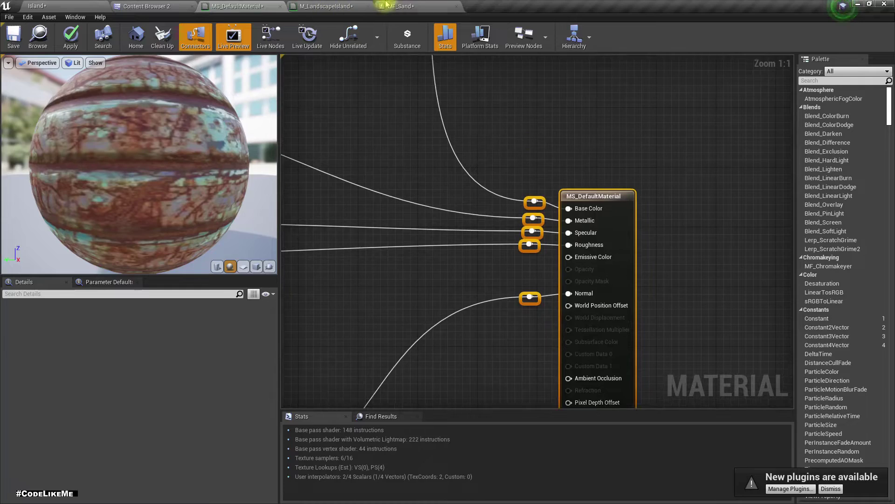
click(383, 5)
Assign sj0kbfna_2K_Albedo from the Stony_Bright_Beach_2x2_M_00 folder to MF_Sand's Albedo texture parameter.
scroll(566, 180, down, 5)
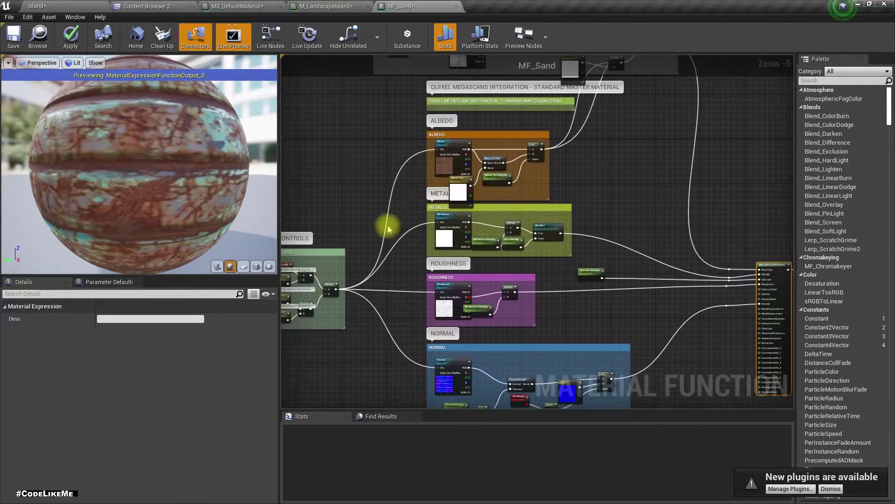
scroll(420, 185, up, 4)
right_drag(517, 145, 535, 236)
click(536, 236)
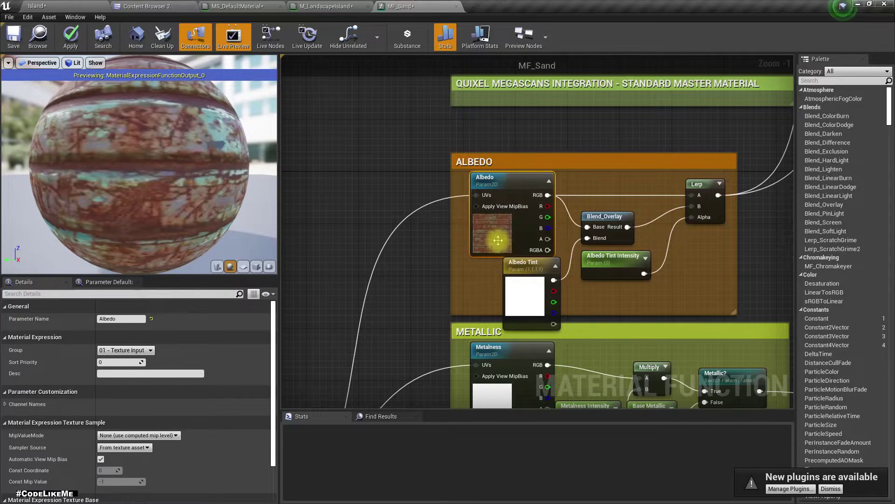
click(146, 6)
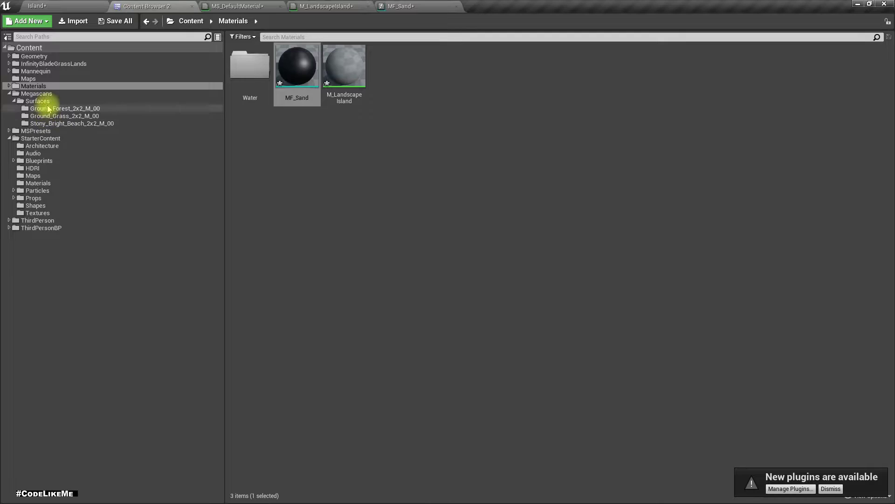
click(44, 124)
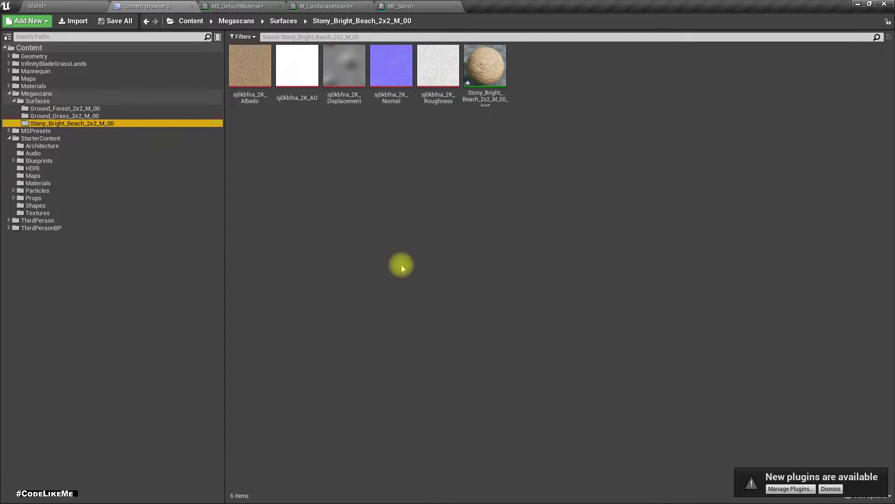
drag(241, 76, 117, 467)
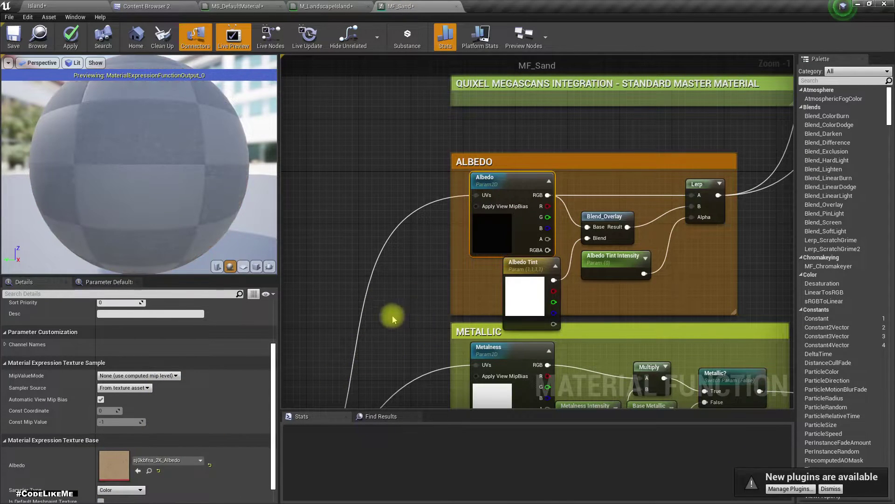
Examine MF_Sand's METALLIC nodes and check which texture maps the Stony_Bright_Beach_2x2_M_00 folder offers, including sj0kbfna_2K_AO.
right_drag(454, 357, 478, 195)
click(517, 237)
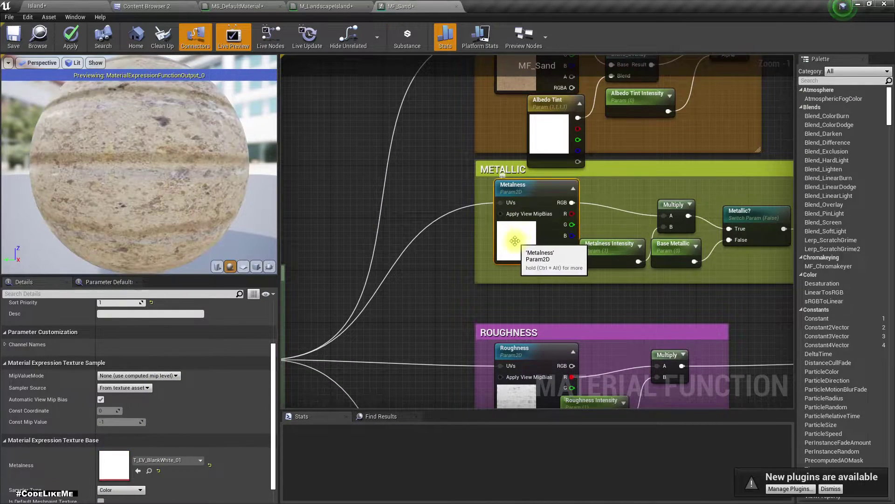
scroll(527, 237, up, 1)
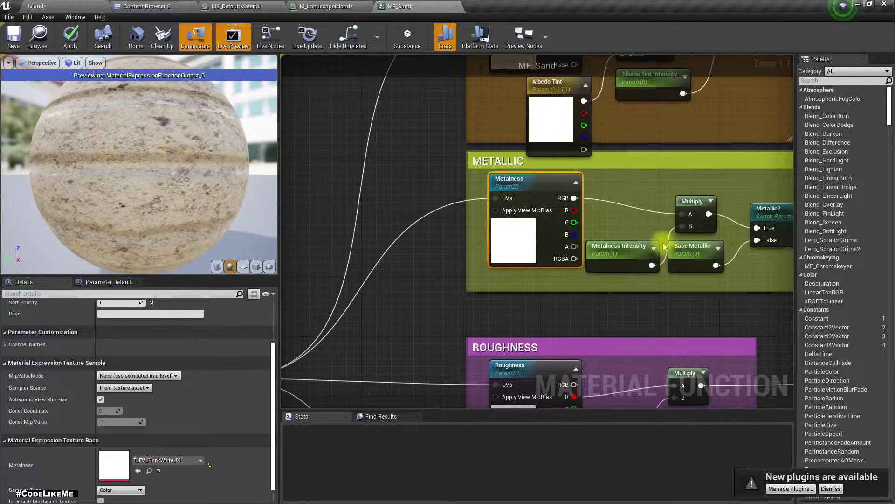
right_drag(639, 282, 582, 281)
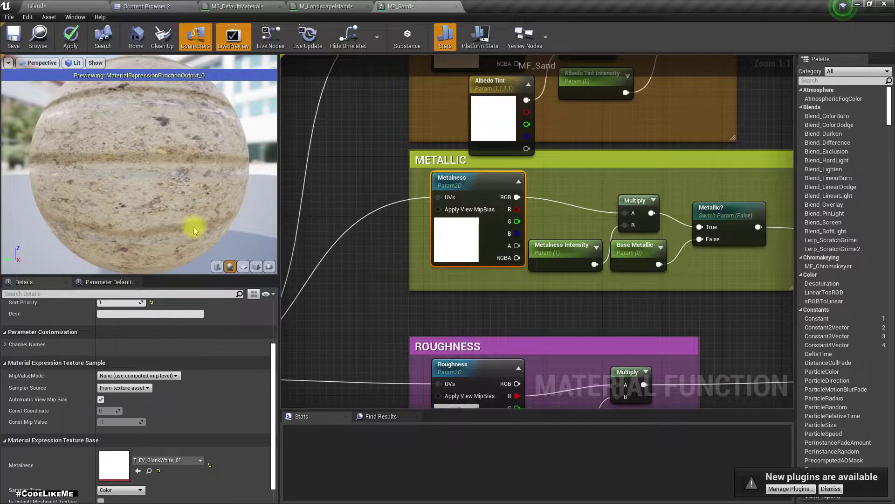
right_drag(476, 259, 257, 205)
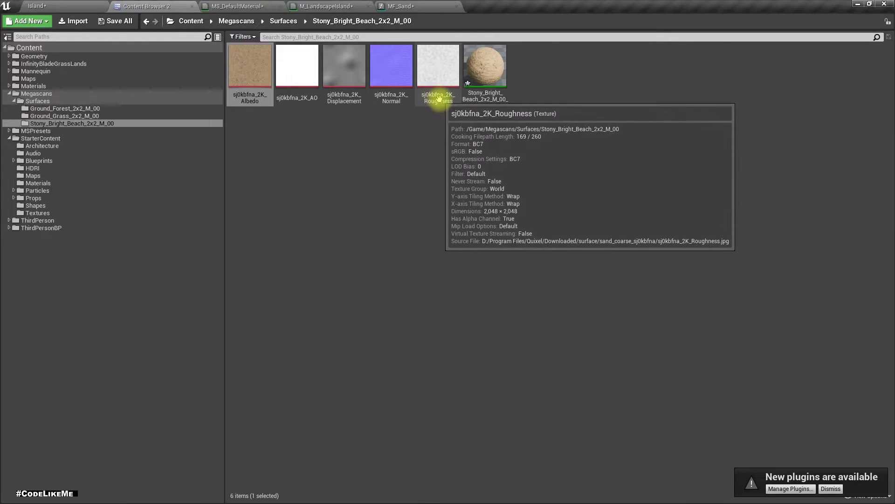
mouse_move(395, 103)
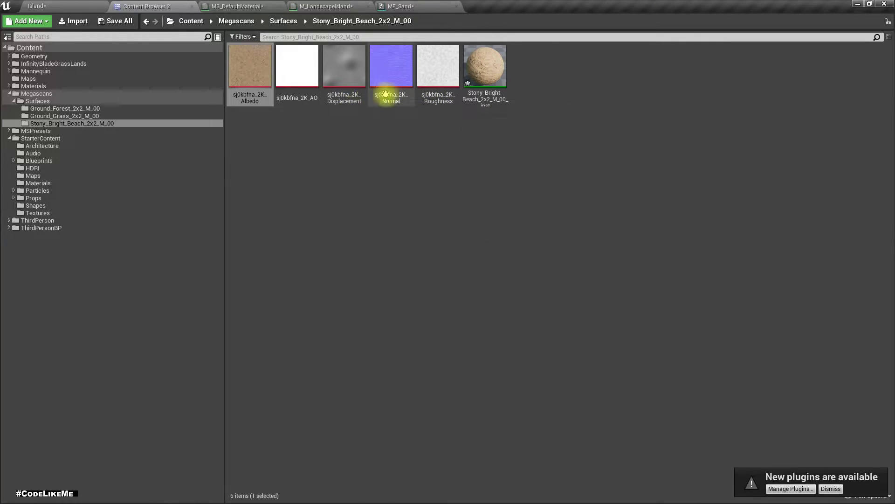
double_click(300, 62)
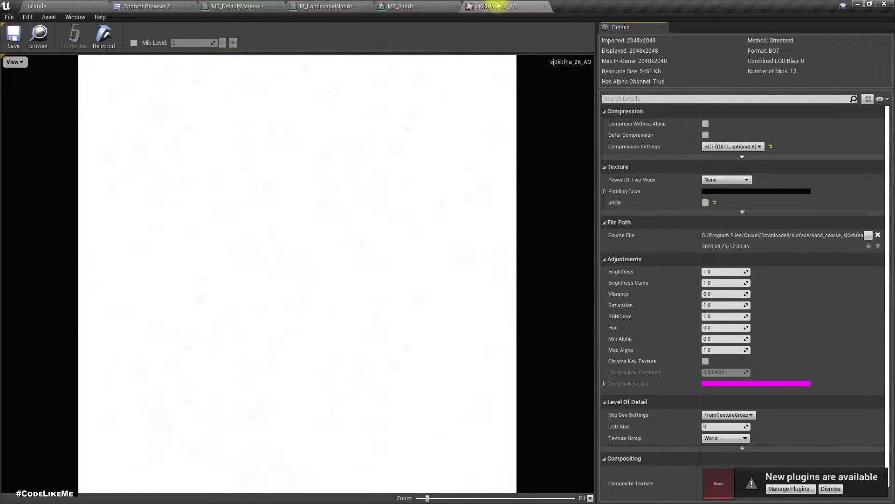
click(546, 9)
Examine how the METALLIC group's nodes are set up and connected in MS_DefaultMaterial.
click(238, 6)
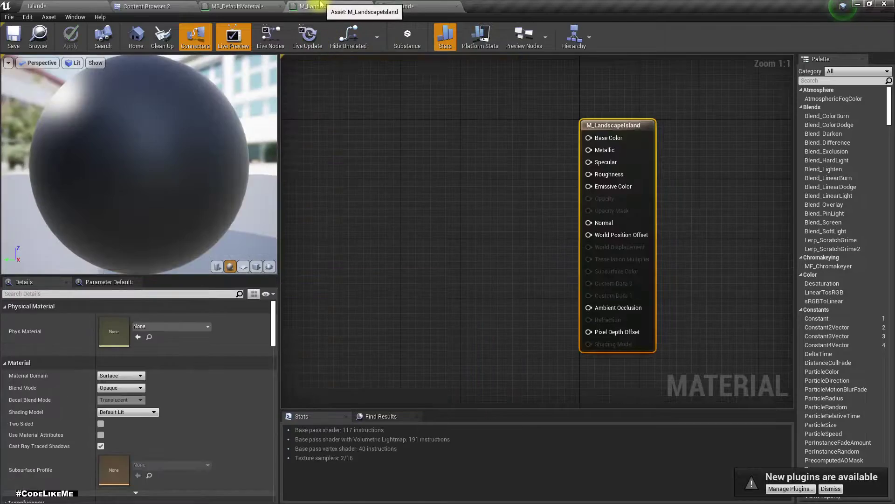
scroll(546, 233, down, 7)
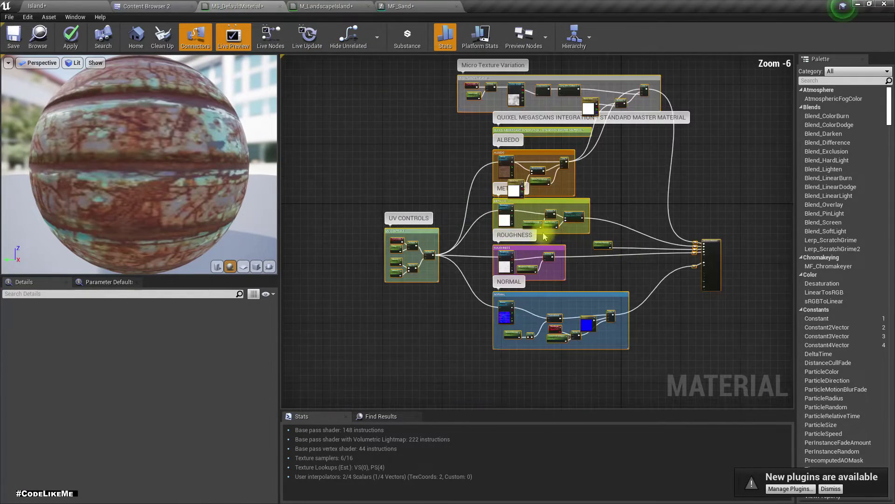
scroll(536, 264, up, 5)
right_drag(469, 199, 424, 254)
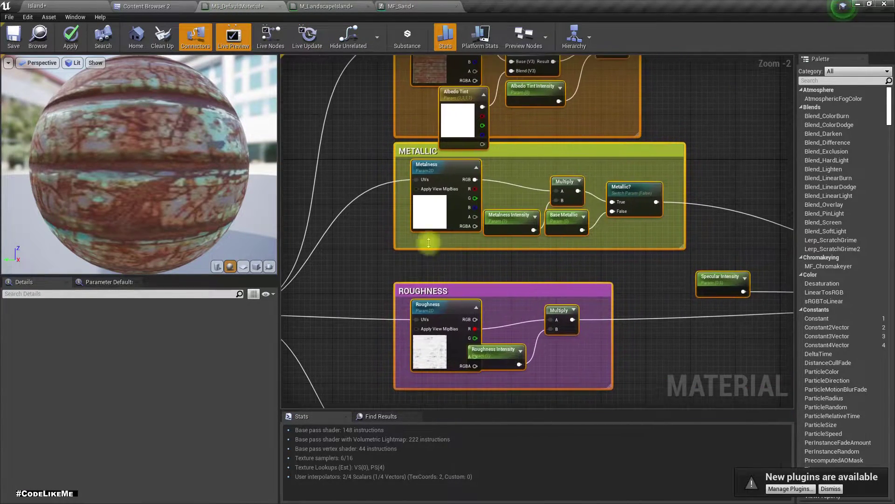
right_drag(568, 234, 502, 242)
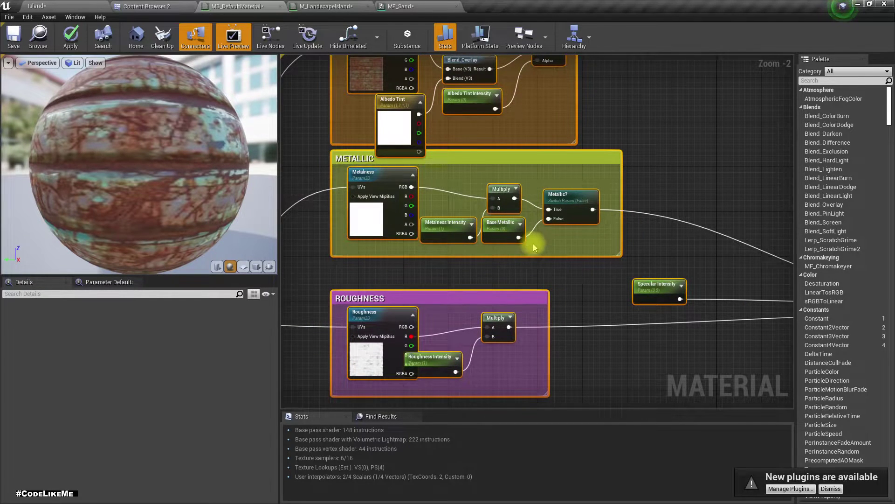
scroll(536, 244, up, 2)
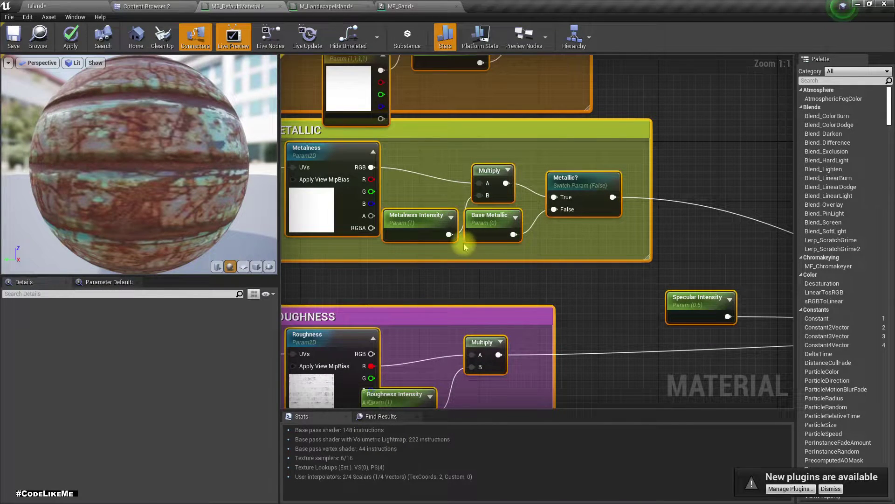
right_drag(513, 234, 462, 257)
drag(427, 251, 440, 321)
right_drag(372, 282, 648, 291)
scroll(648, 291, down, 5)
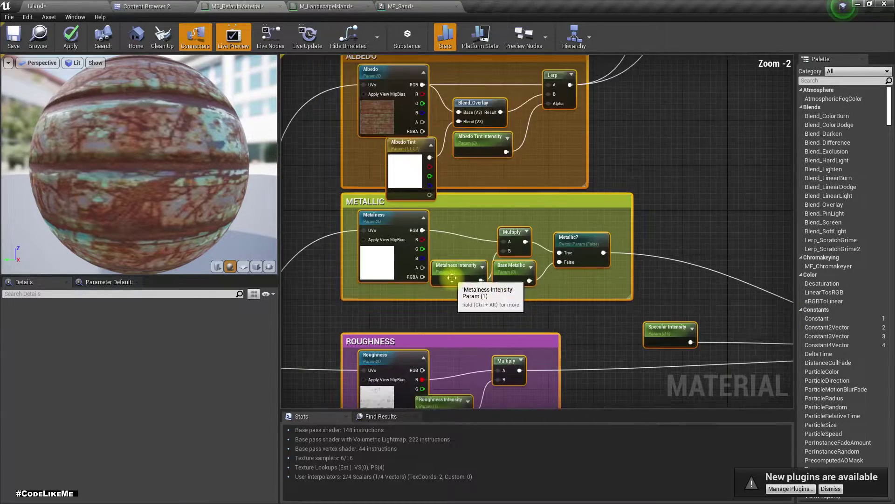
right_drag(376, 290, 462, 287)
scroll(497, 247, up, 3)
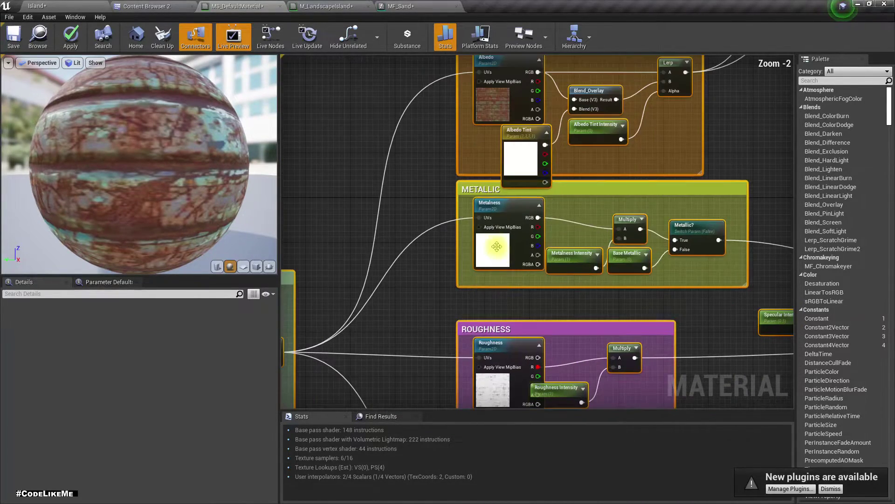
Delete the METALLIC group's nodes and its comment box from MS_DefaultMaterial.
drag(410, 200, 733, 279)
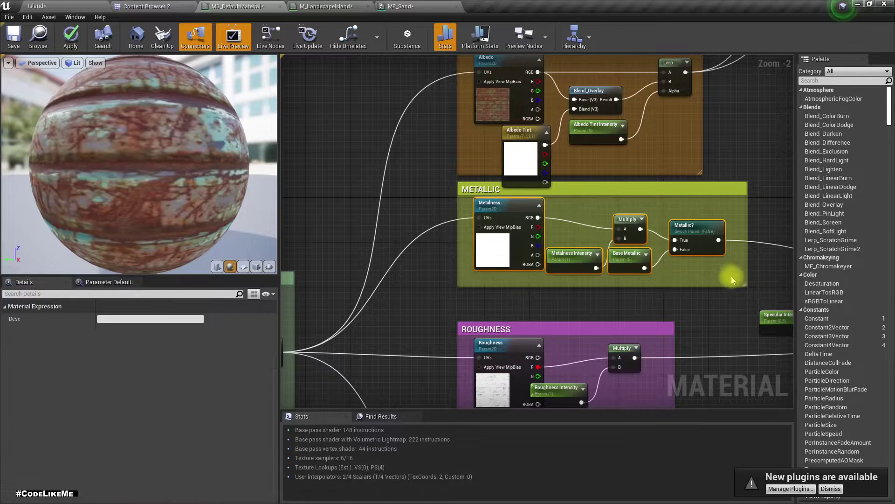
key(Delete)
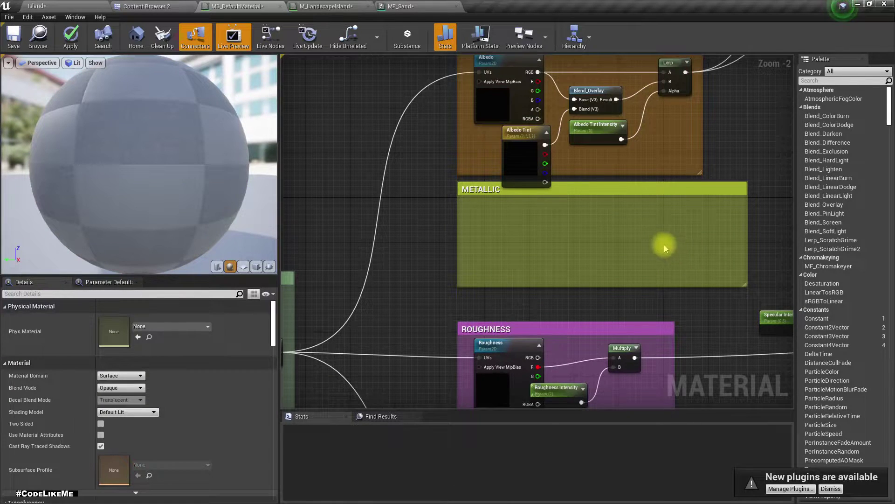
click(595, 187)
key(Delete)
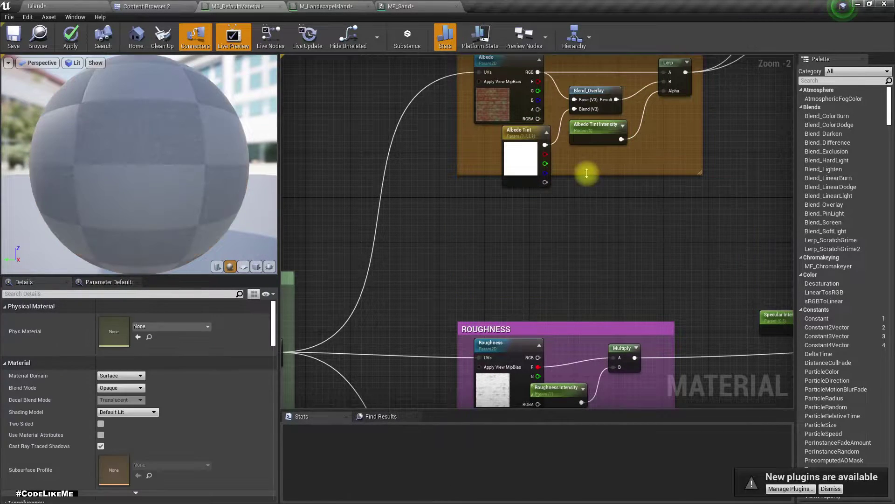
Add a ScalarParameter node feeding the Metallic input of the MS_DefaultMaterial result node.
key(Home)
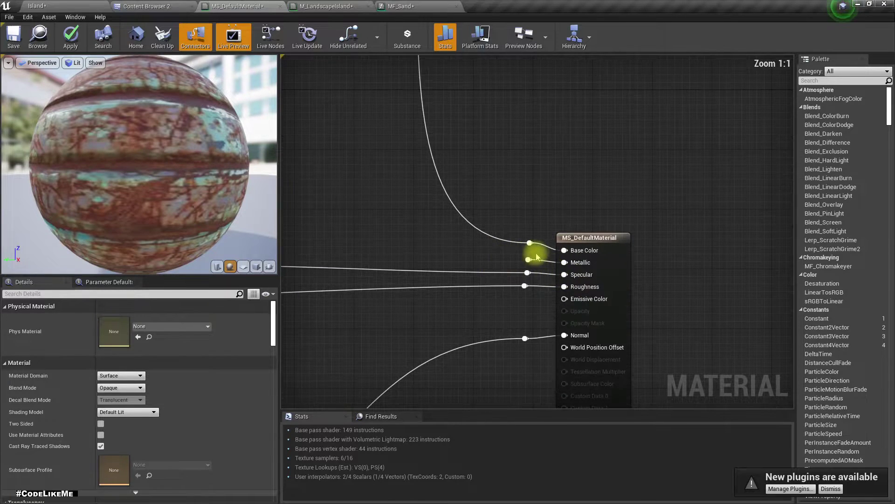
right_click(527, 258)
click(677, 292)
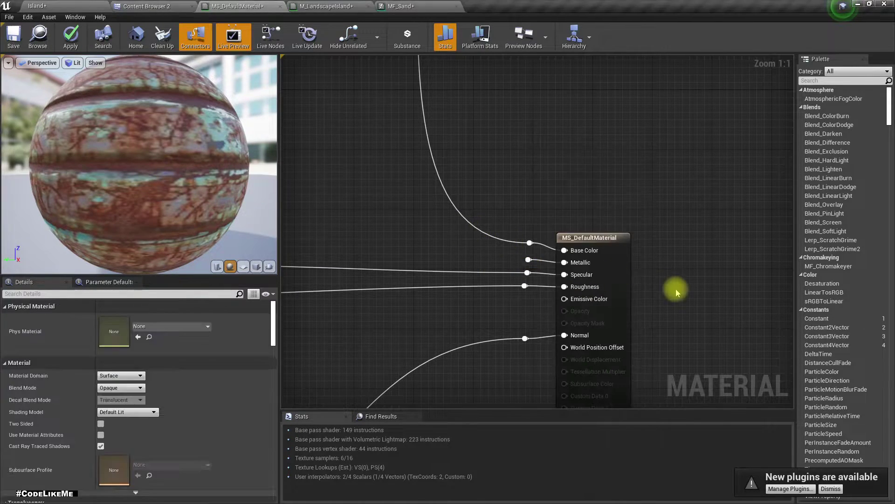
right_click(576, 275)
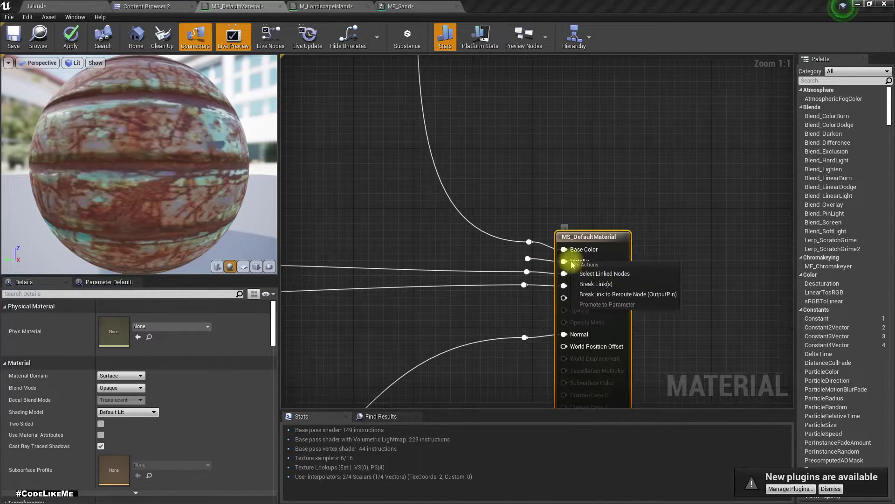
click(604, 303)
right_click(577, 261)
right_click(440, 243)
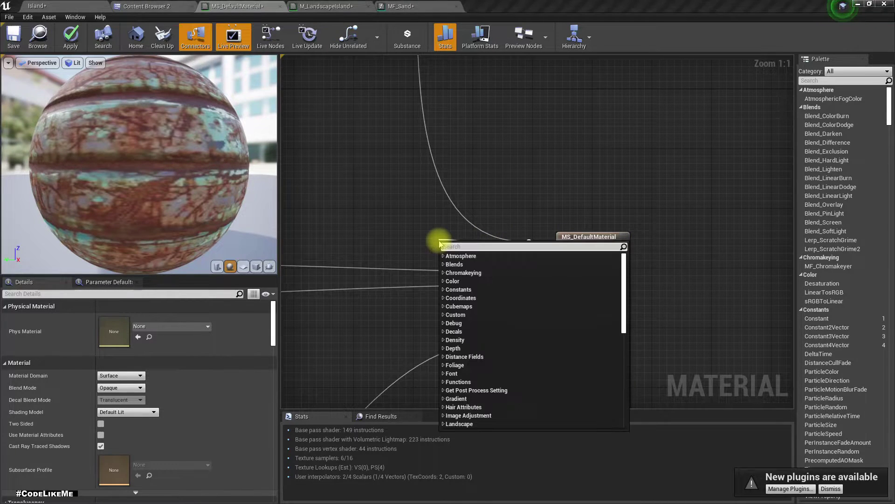
text(paramet)
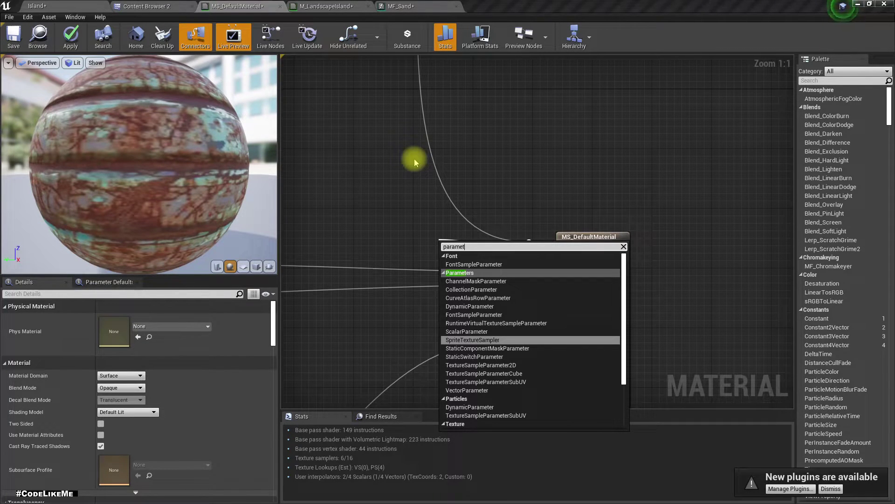
text(er)
key(ctrl+a)
text(scal)
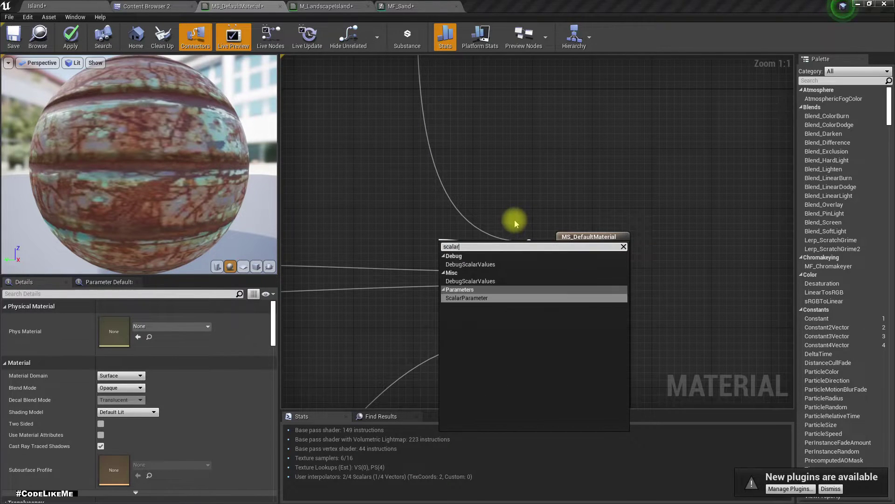
key(Return)
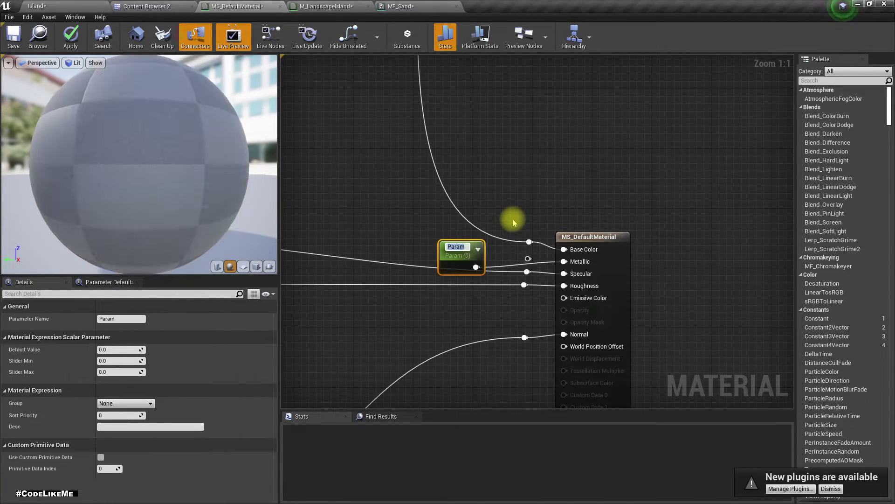
Name the new scalar parameter Metallic and set its default value to 0.2.
text(Metallic)
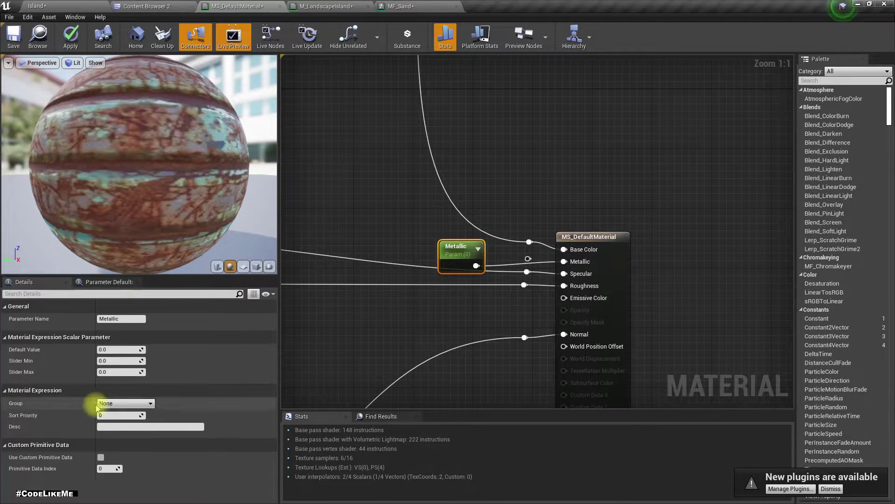
click(131, 349)
text(0.2)
key(Return)
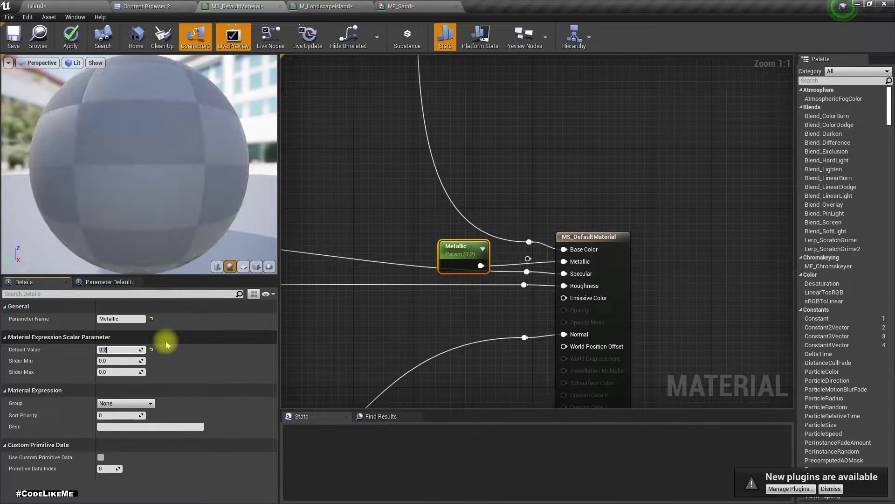
Assign the sj0kbfna_2K_Roughness texture to MF_Sand's Metalness texture parameter.
scroll(332, 201, down, 5)
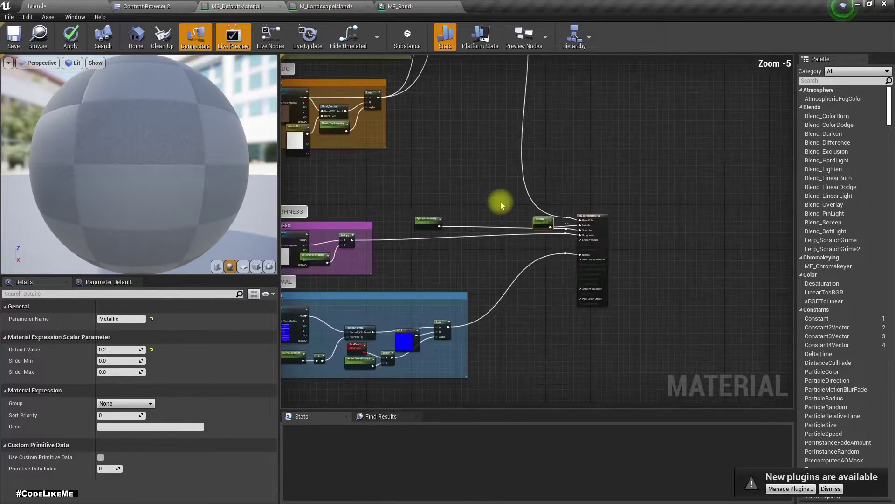
scroll(499, 200, up, 4)
click(382, 276)
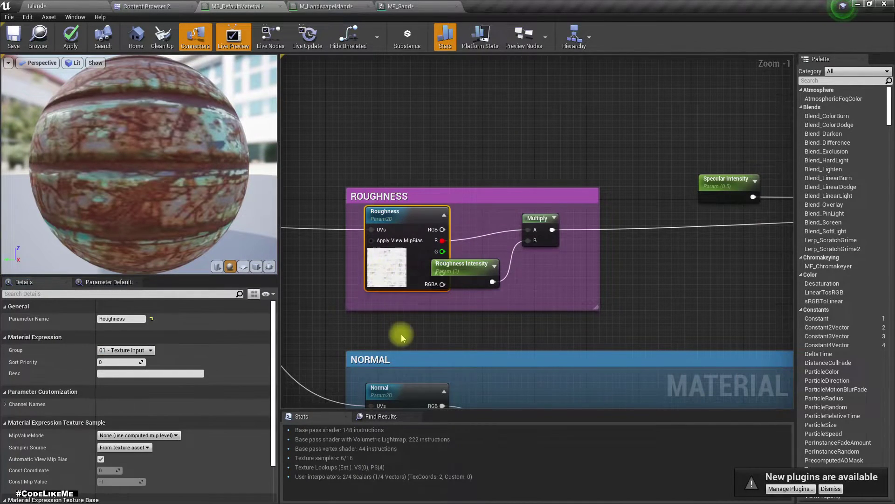
click(138, 6)
drag(431, 99, 112, 464)
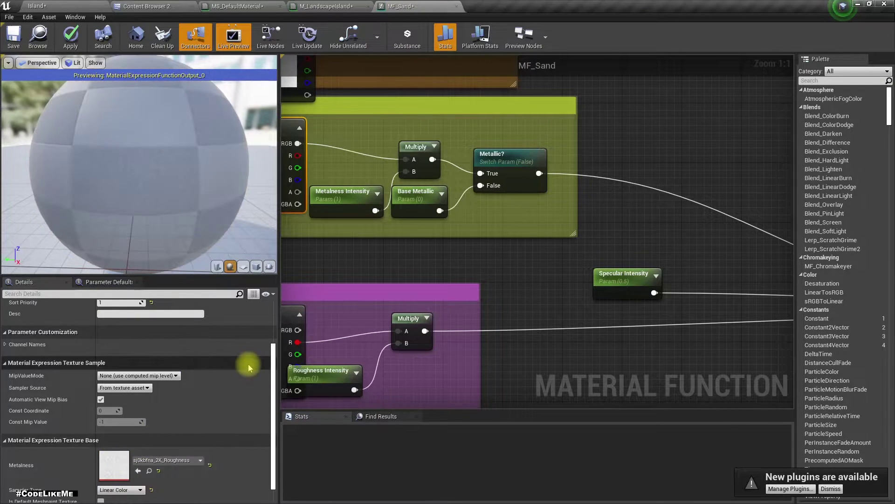
right_drag(335, 260, 652, 211)
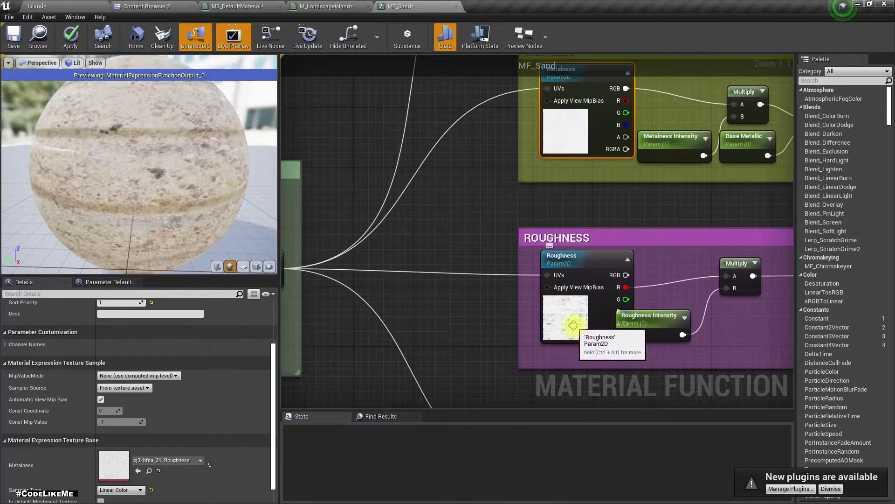
scroll(415, 256, down, 2)
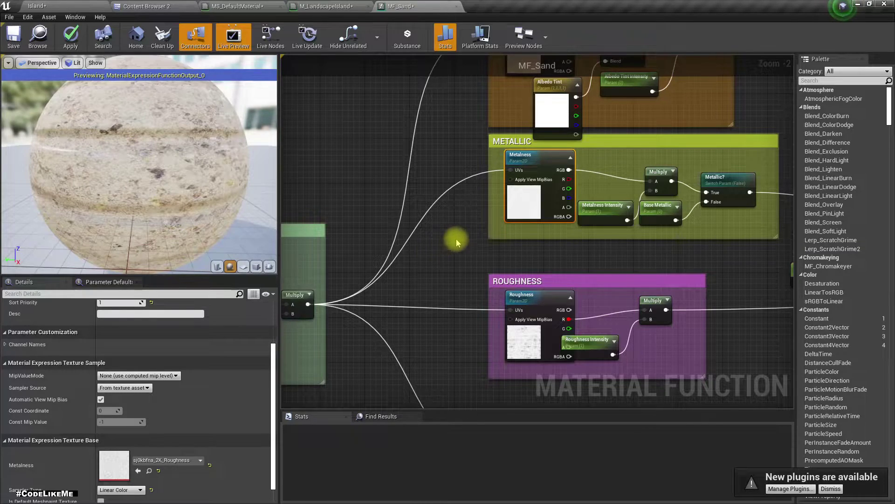
Undo the recent texture and Metallic parameter edits until MS_DefaultMaterial's METALLIC group is restored.
click(331, 4)
click(219, 5)
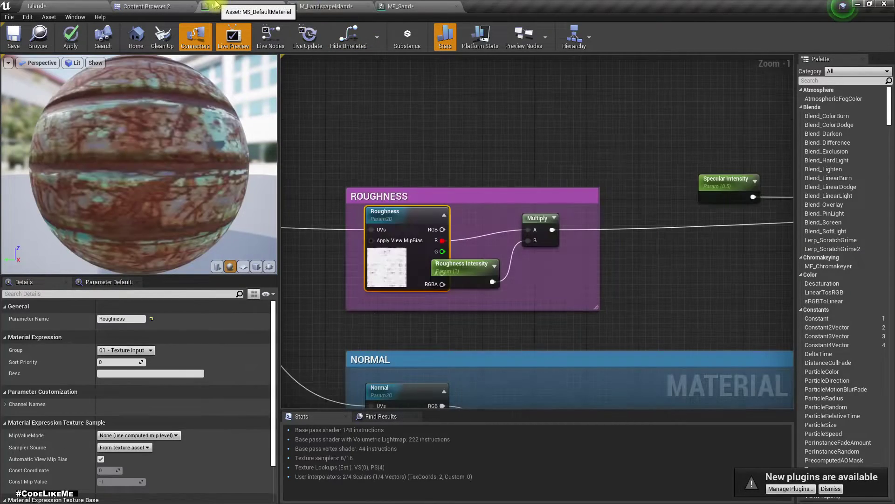
right_drag(382, 135, 384, 293)
scroll(384, 292, down, 4)
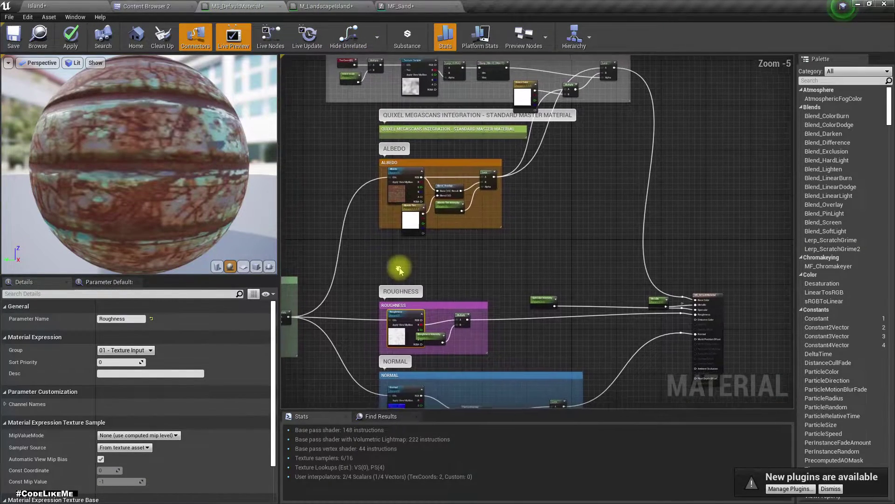
key(ctrl+z)
key(ctrl+z)
key(ctrl+z)
key(ctrl+z)
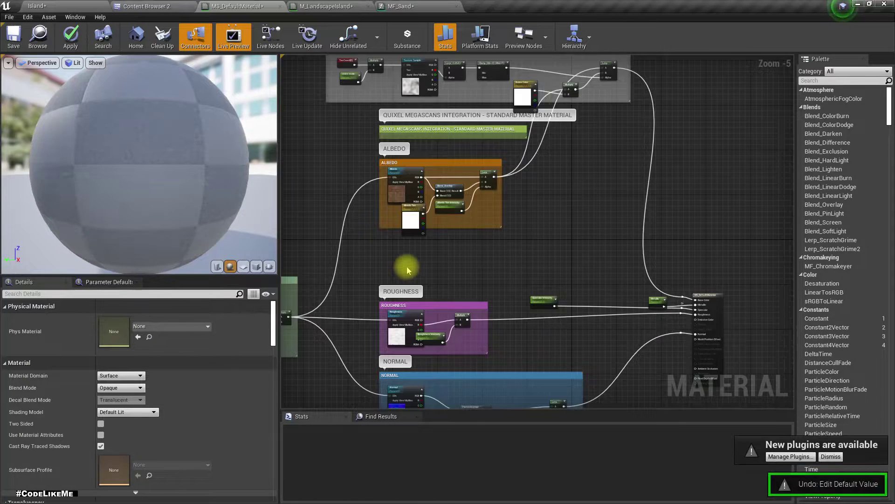
key(ctrl+z)
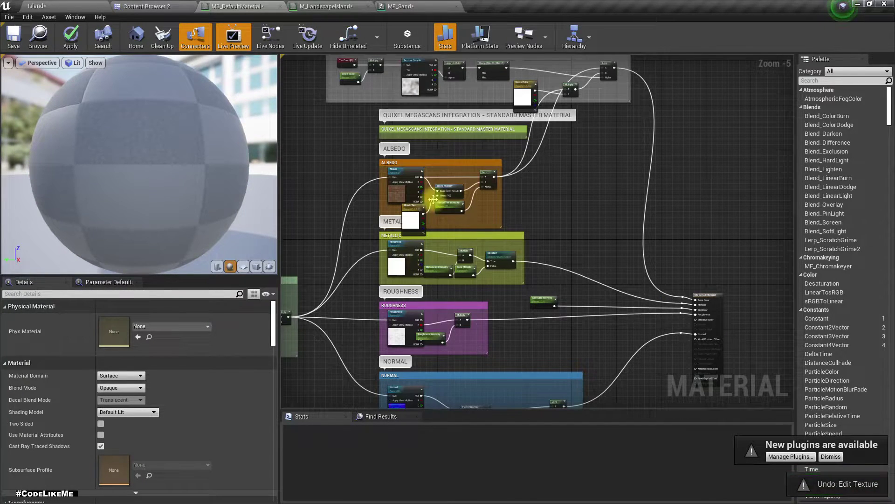
Delete all nodes in MF_Sand's METALLIC group along with the METALLIC comment box itself.
click(409, 7)
right_drag(420, 217, 297, 250)
drag(346, 184, 608, 267)
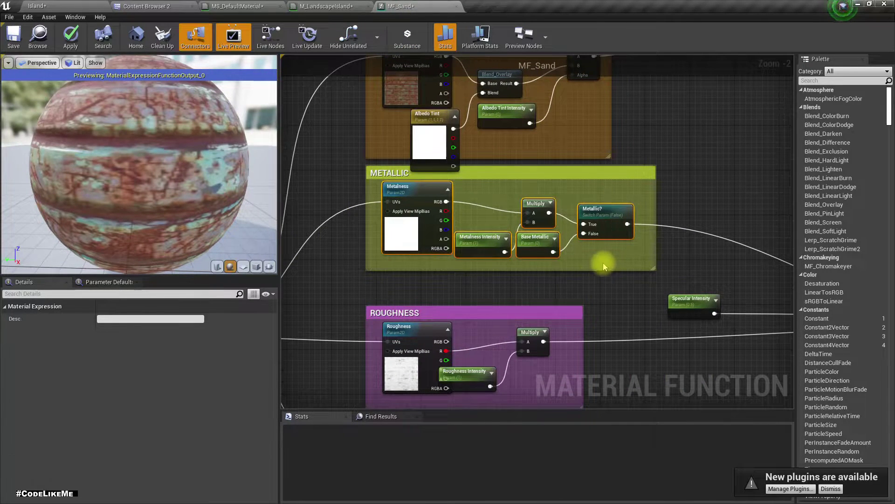
key(Delete)
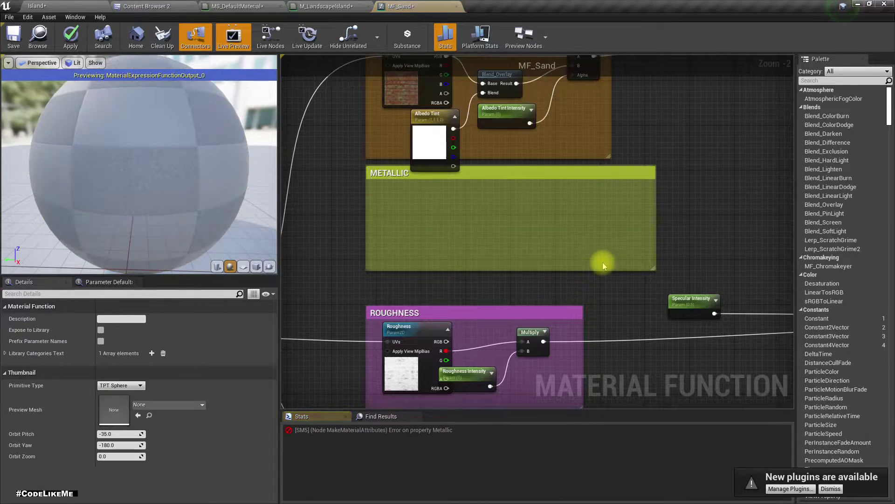
click(588, 174)
key(Delete)
Break the Metallic link on MF_Sand's MakeMaterialAttributes node and promote that input to a Metallic parameter with default value 0.1.
right_drag(586, 172, 283, 179)
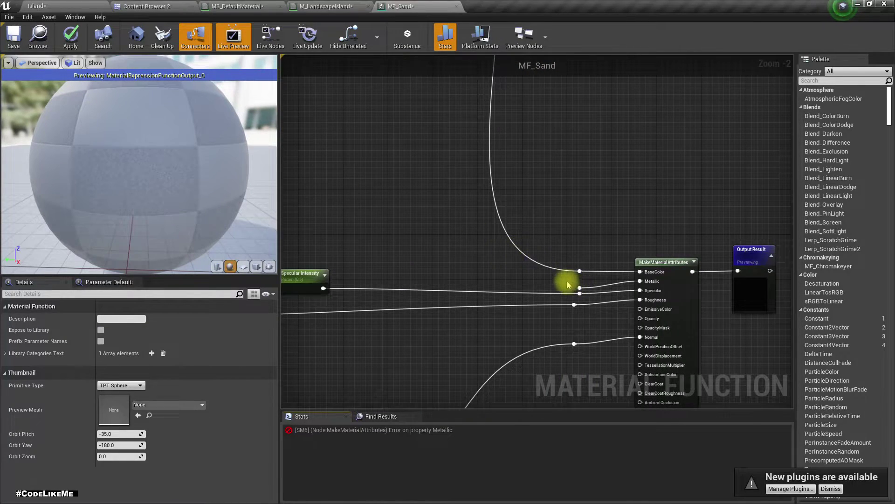
right_click(647, 284)
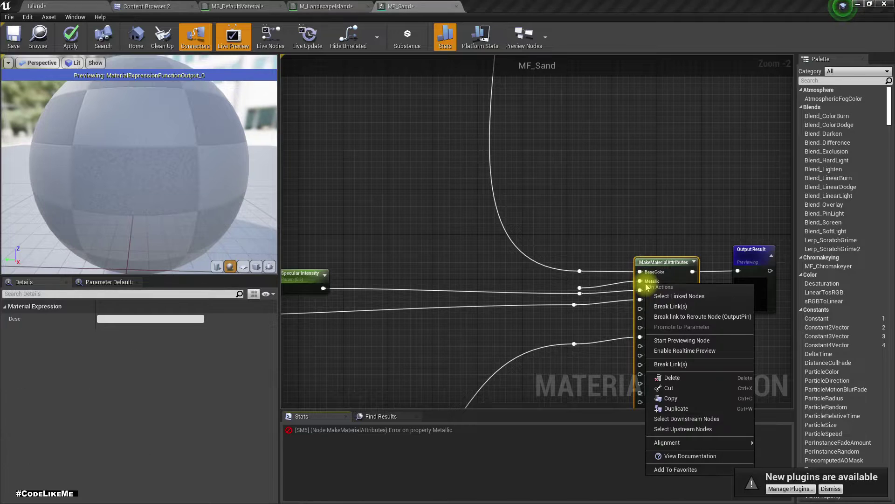
click(675, 306)
right_click(646, 282)
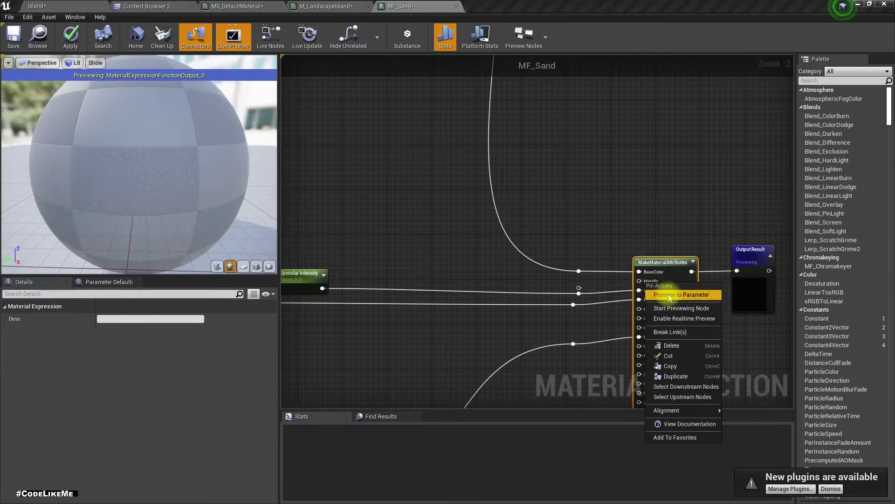
click(675, 302)
drag(620, 280, 507, 277)
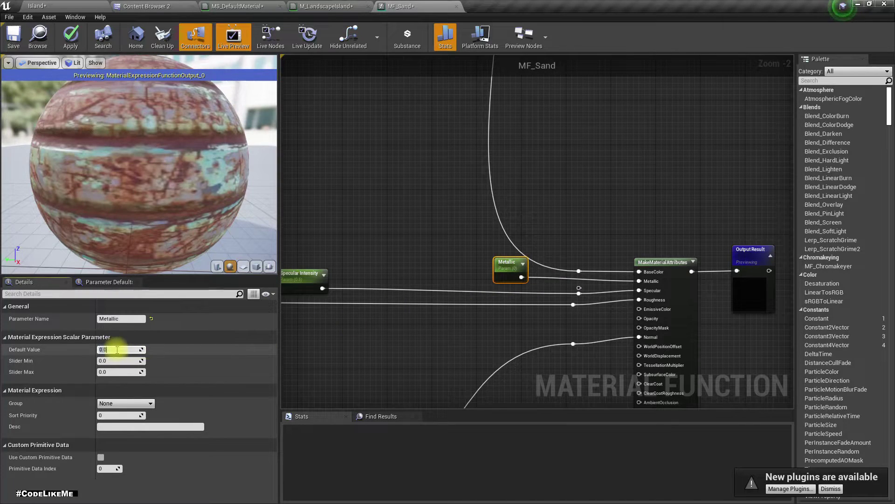
text(0.1)
key(Return)
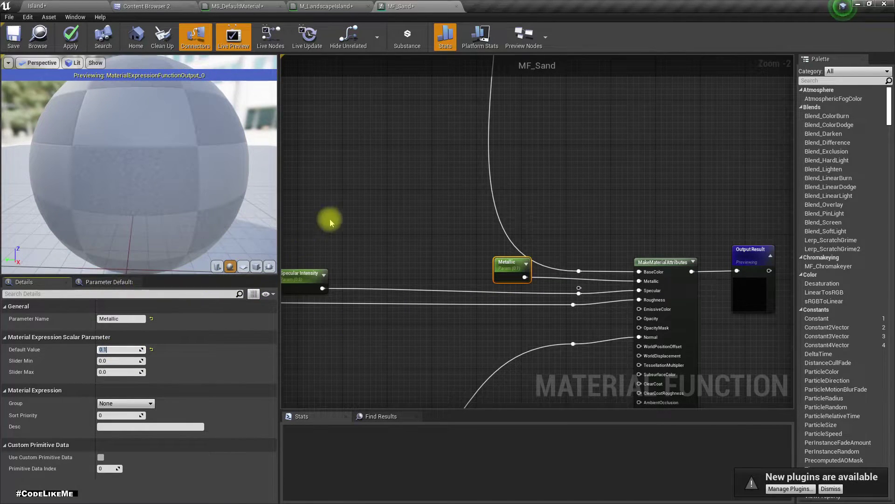
Assign the sj0kbfna_2K_Roughness texture to MF_Sand's Roughness texture parameter.
scroll(567, 231, down, 5)
scroll(434, 237, up, 5)
click(446, 299)
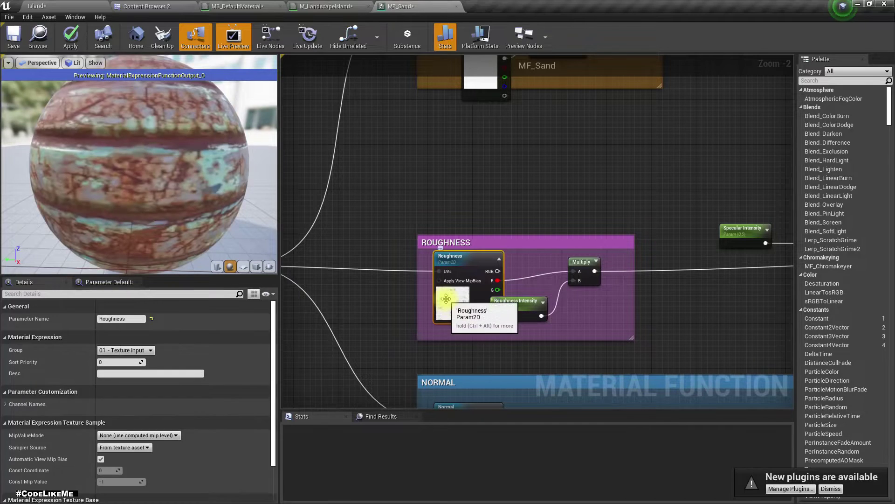
scroll(79, 396, down, 3)
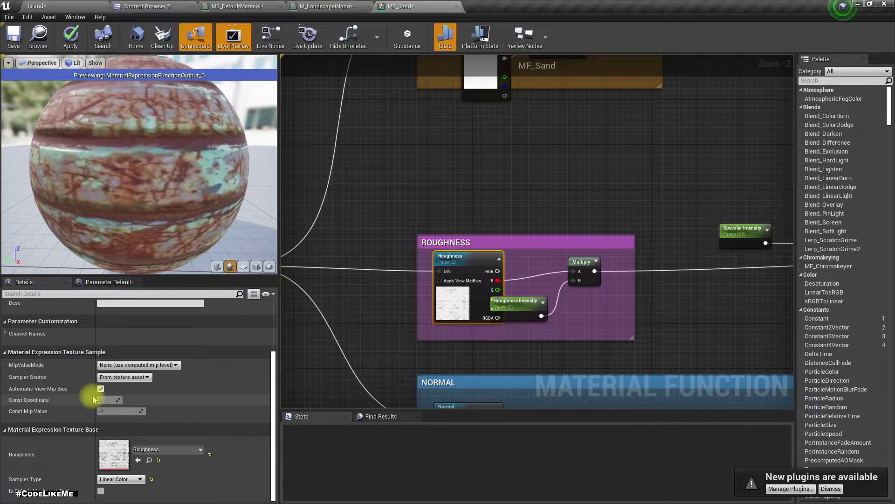
click(151, 5)
drag(426, 70, 209, 439)
Assign the sj0kbfna_2K_Normal texture to MF_Sand's Normal texture parameter.
right_drag(380, 343, 419, 139)
click(510, 255)
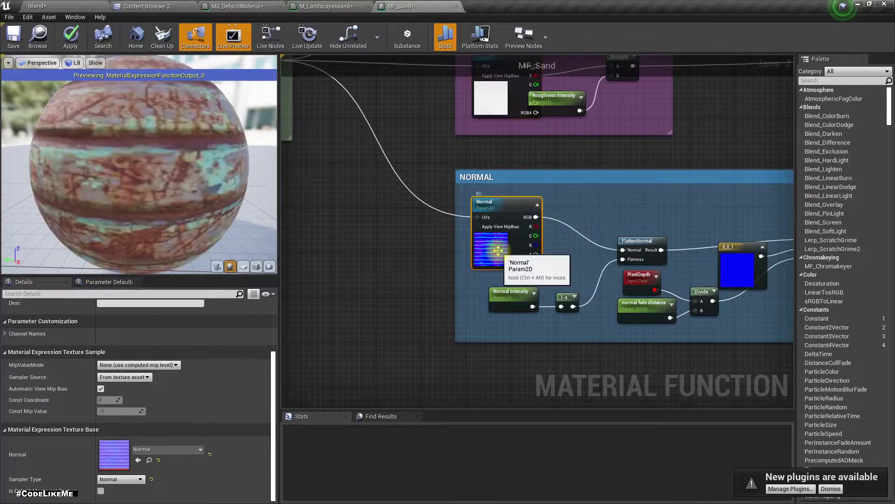
click(161, 6)
drag(380, 61, 123, 455)
Add the sj0kbfna_2K_AO texture to MF_Sand as a Texture Sample node below the NORMAL group.
right_drag(368, 276, 292, 285)
scroll(346, 277, down, 3)
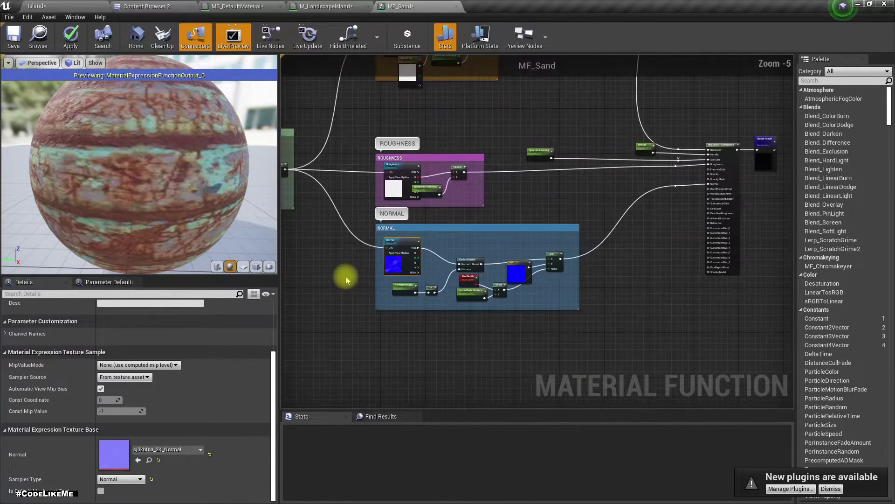
right_drag(360, 276, 420, 264)
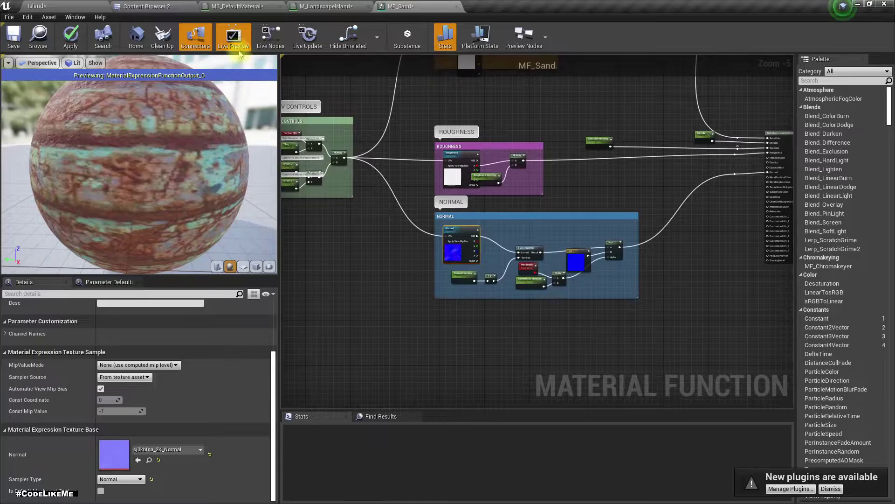
click(157, 7)
drag(452, 83, 318, 171)
drag(303, 55, 452, 332)
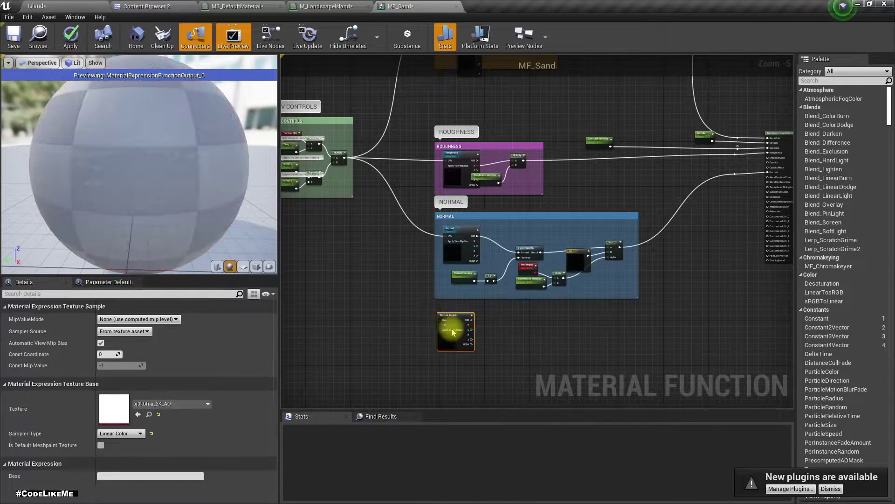
Feed the AO Texture Sample's UVs from the UV controls' Multiply node and connect its output to MakeMaterialAttributes' AmbientOcclusion input.
scroll(450, 332, up, 3)
right_drag(397, 284, 497, 399)
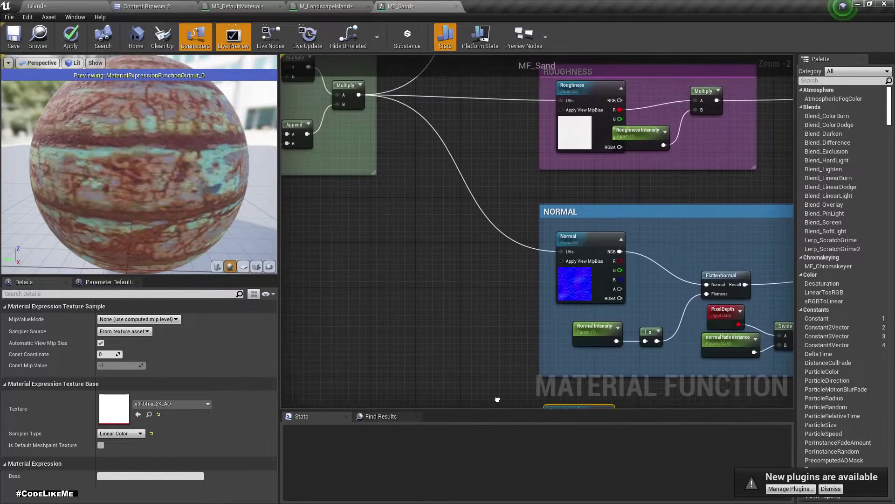
drag(359, 95, 552, 105)
scroll(725, 151, down, 2)
right_drag(540, 336, 436, 340)
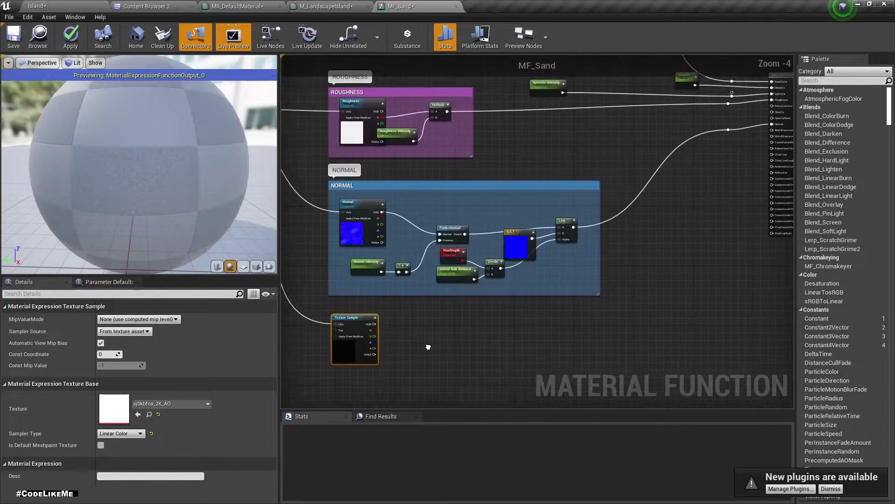
drag(370, 320, 438, 163)
scroll(766, 191, up, 3)
scroll(447, 140, up, 1)
scroll(380, 223, down, 3)
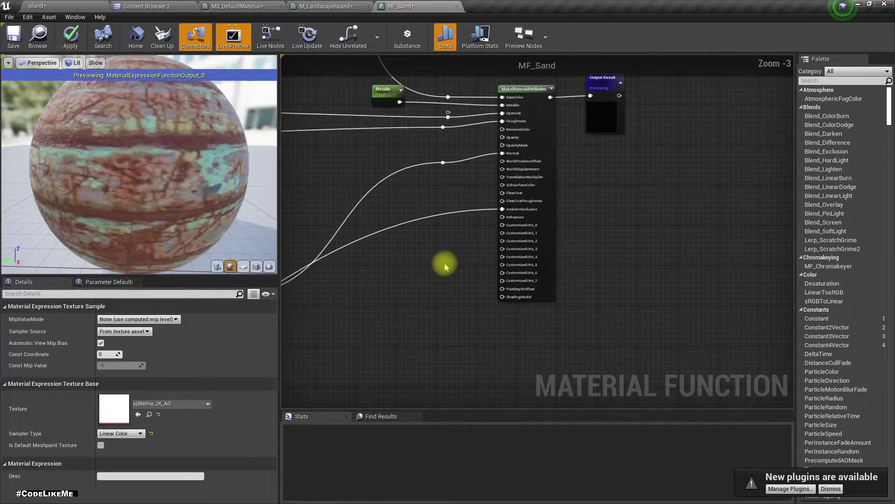
Assign the sj0kbfna_2K_Albedo texture to MF_Sand's Albedo texture parameter, apply the changes and check the preview sphere.
scroll(444, 263, down, 3)
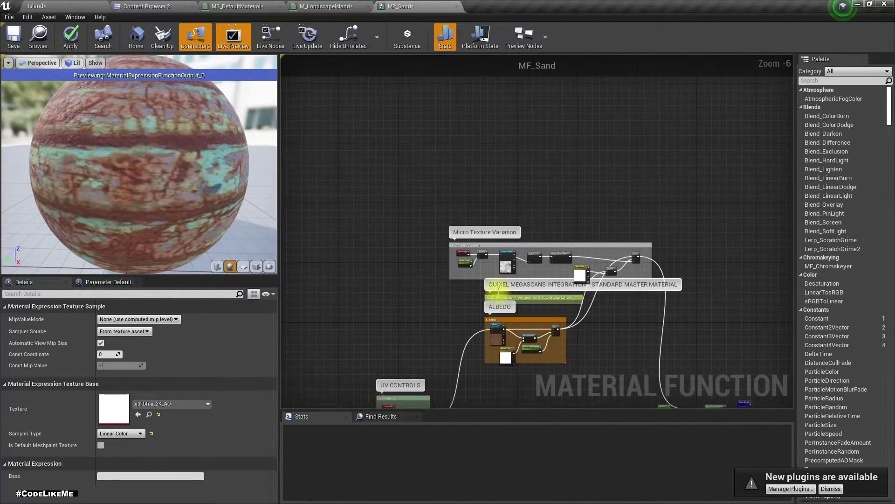
scroll(517, 276, up, 6)
scroll(486, 256, down, 7)
right_drag(485, 256, 552, 187)
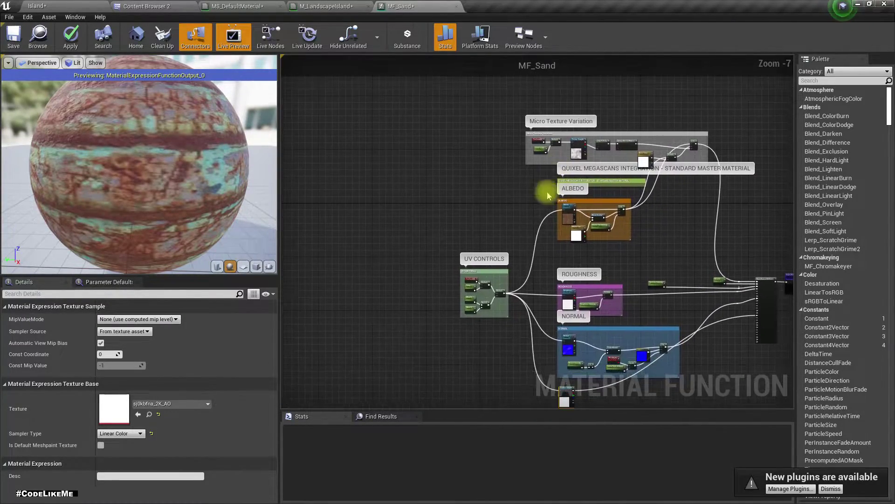
scroll(638, 223, up, 5)
click(536, 236)
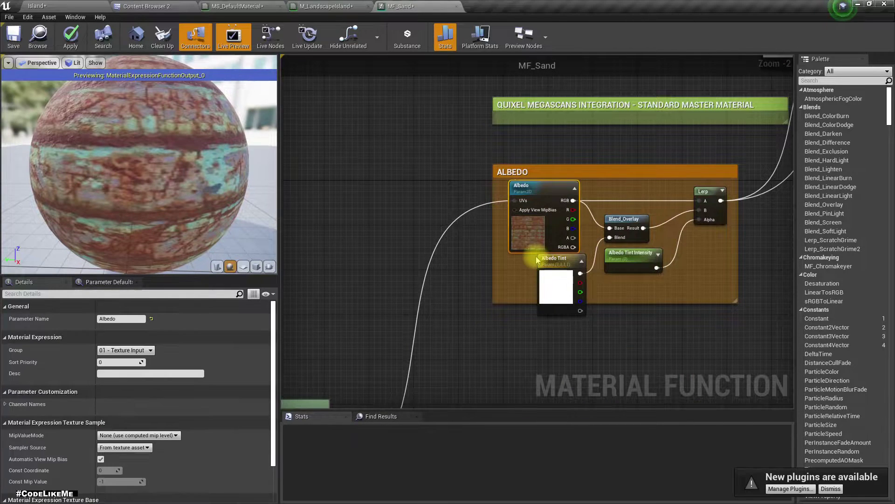
click(148, 4)
drag(248, 72, 118, 462)
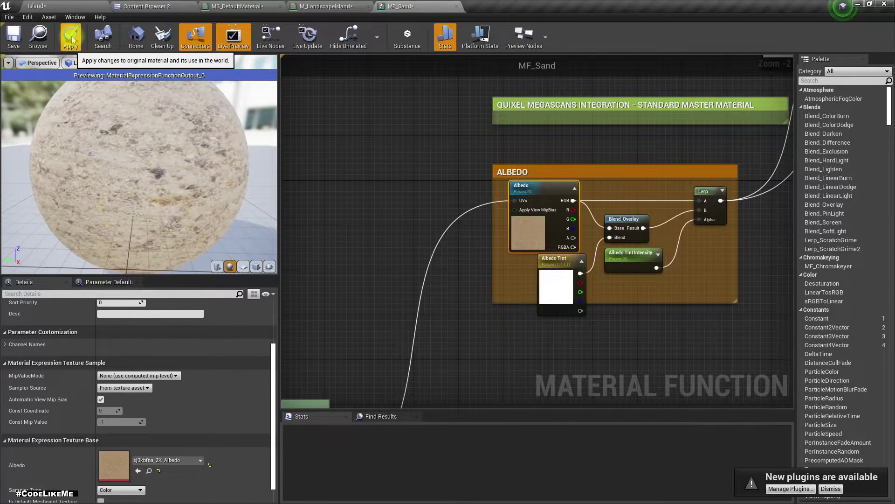
drag(104, 140, 60, 176)
scroll(60, 176, down, 5)
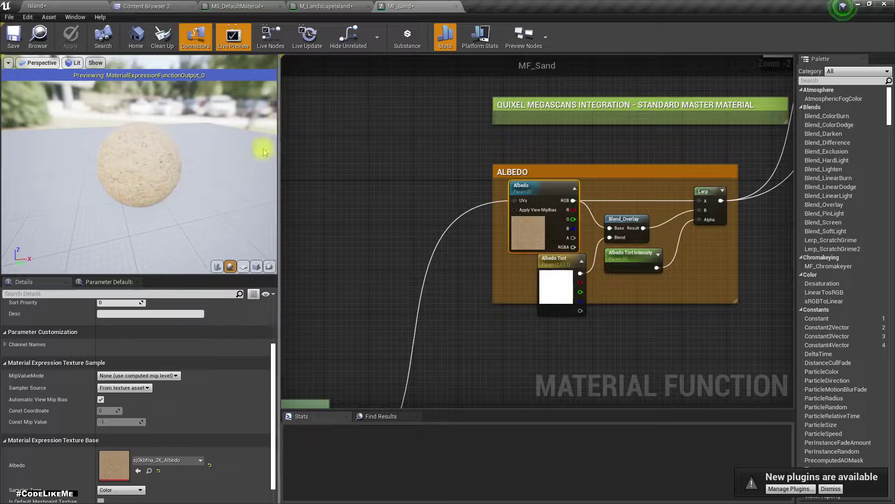
Add the MF_Sand material function to the M_LandscapeIsland graph and place it well away from the result node.
click(38, 36)
drag(300, 74, 367, 124)
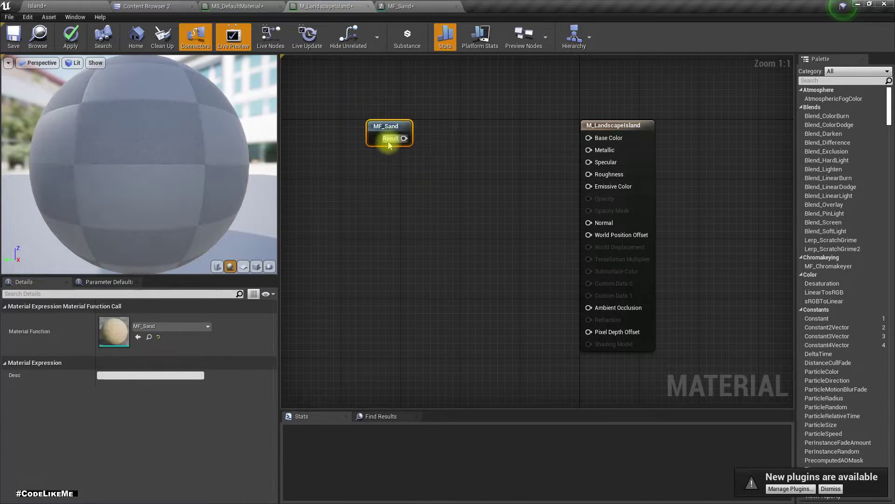
right_drag(367, 123, 516, 173)
drag(542, 173, 401, 185)
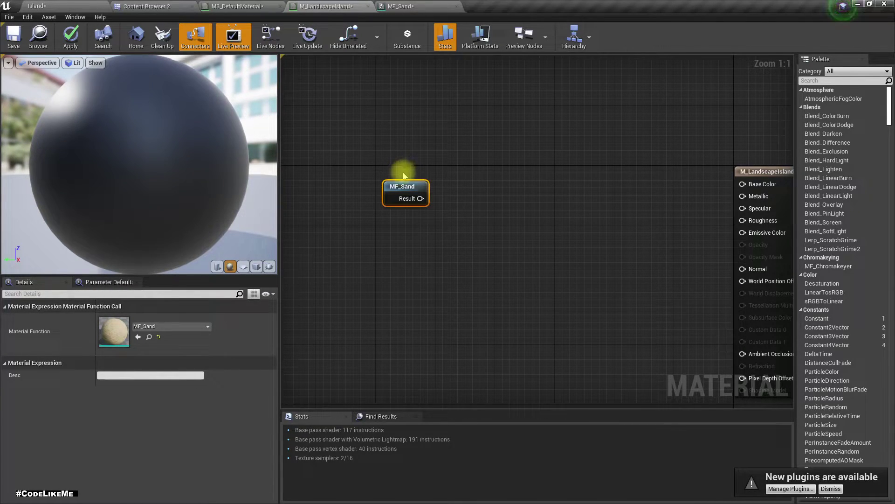
Duplicate the MF_Sand material function in the Materials folder and name the copy MF_grass.
click(400, 8)
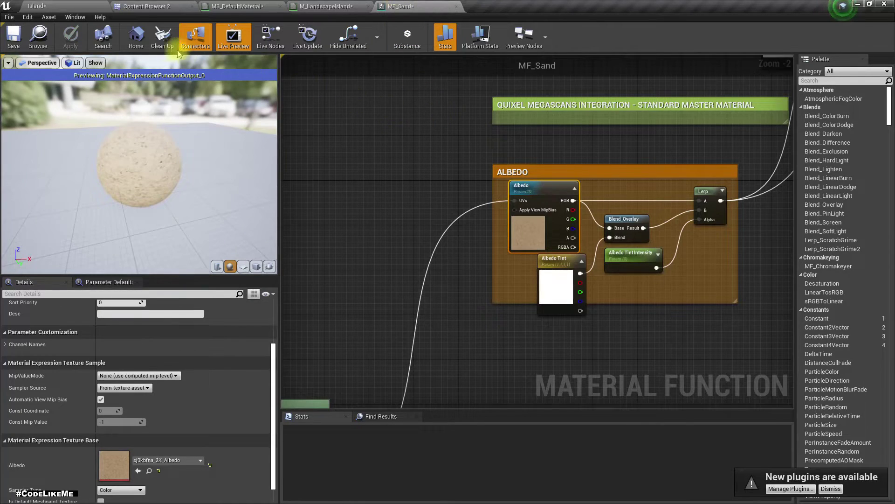
click(47, 37)
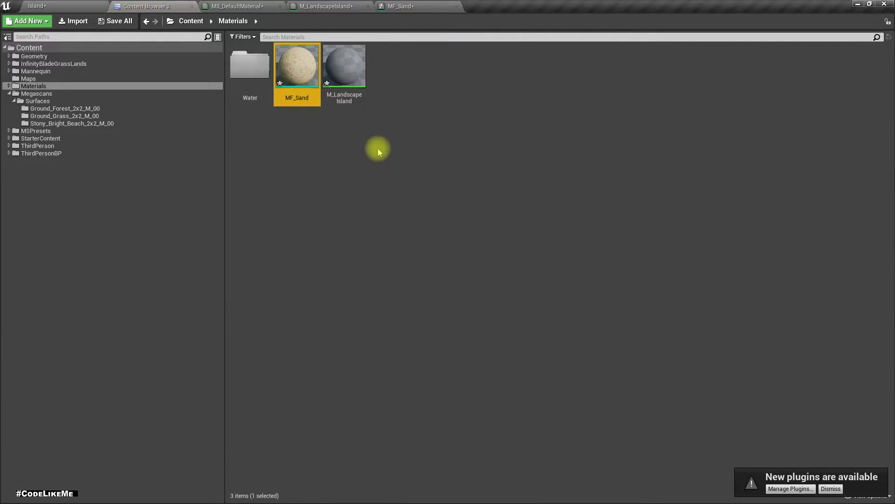
key(ctrl+w)
key(End)
key(shift+Left)
key(shift+Left)
key(shift+Left)
key(shift+Left)
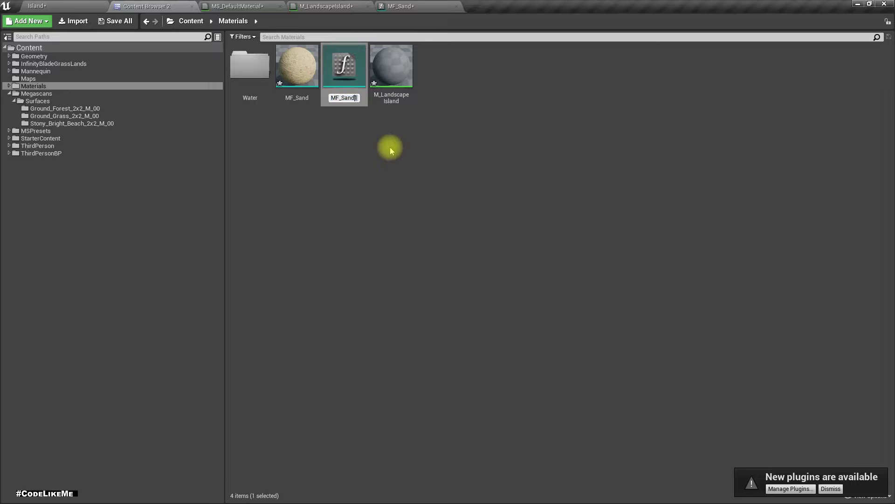
key(shift+Left)
text(grass)
key(Return)
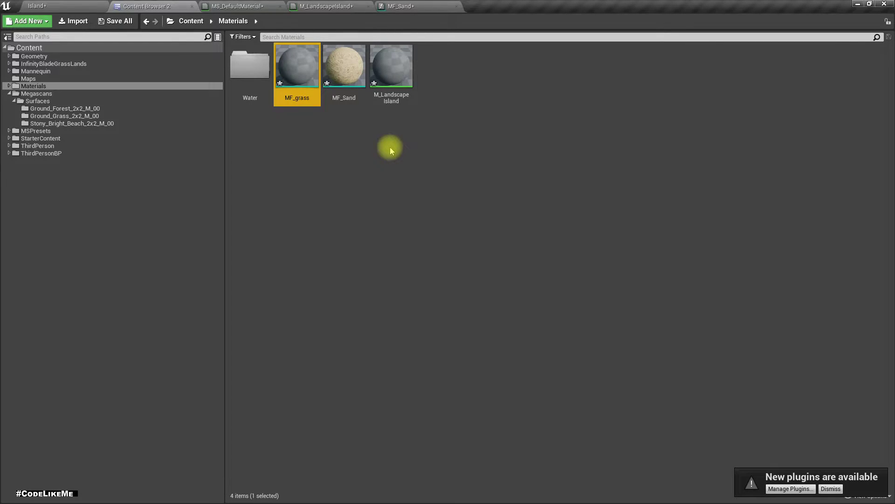
Capitalize the duplicated function's name as MF_Grass.
key(F2)
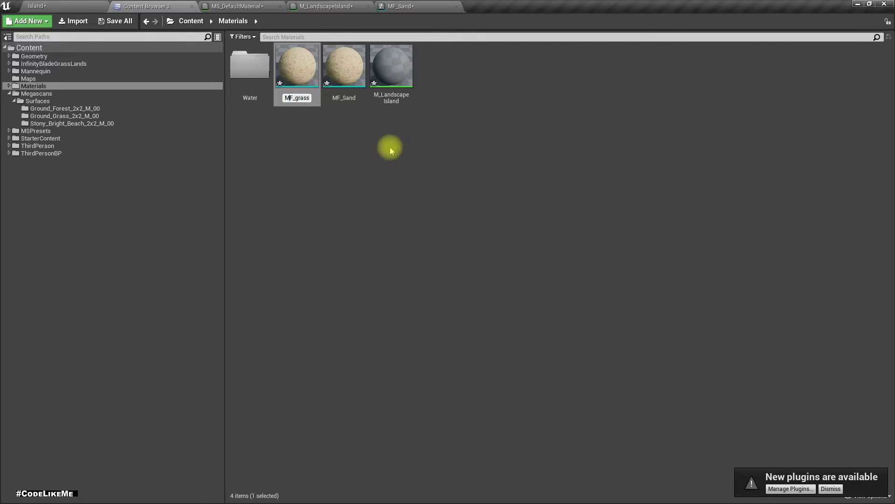
key(BackSpace)
text(G)
key(Return)
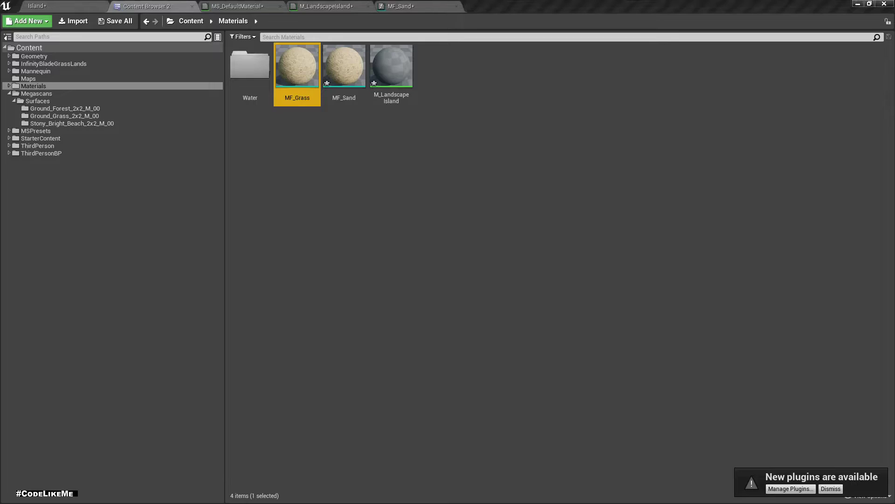
Open the MF_Grass material function and locate its ALBEDO group.
double_click(285, 63)
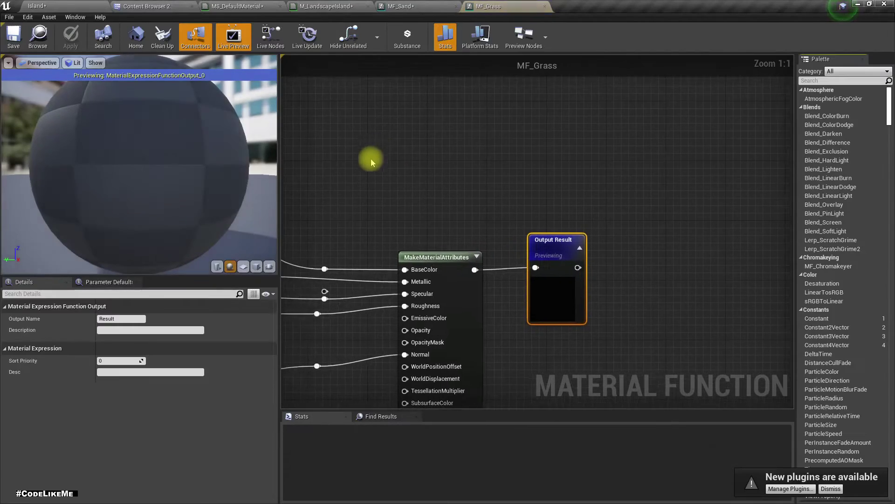
right_drag(476, 180, 580, 174)
scroll(580, 174, down, 6)
right_drag(493, 127, 514, 312)
scroll(393, 248, up, 5)
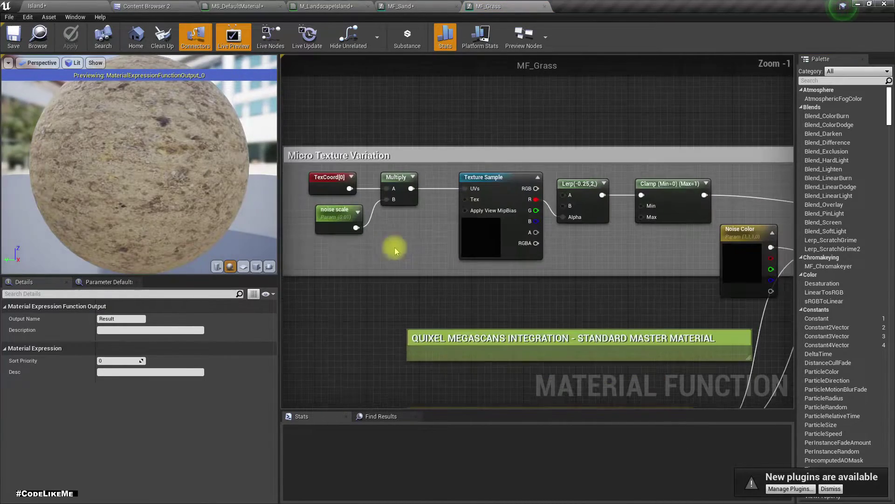
right_drag(441, 286, 447, 72)
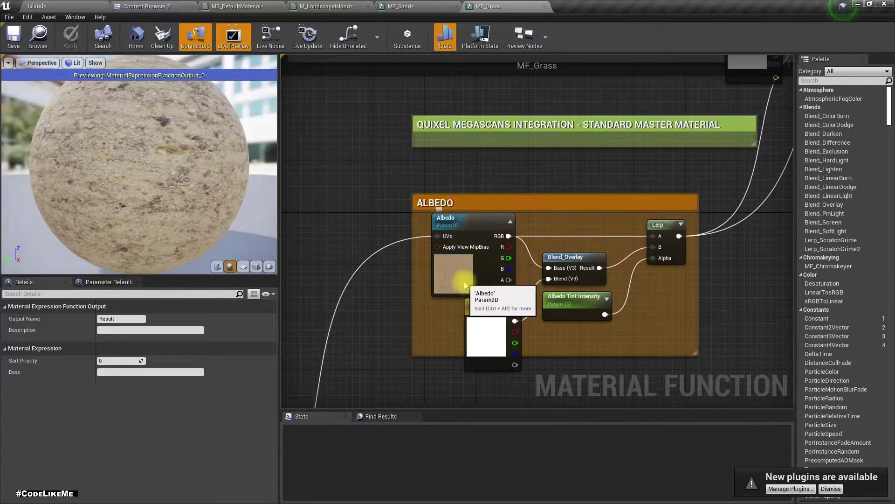
Assign the sfjmafua_2K_Albedo texture from the Ground_Forest_2x2_M_00 folder to the Albedo parameter in MF_Grass.
click(464, 282)
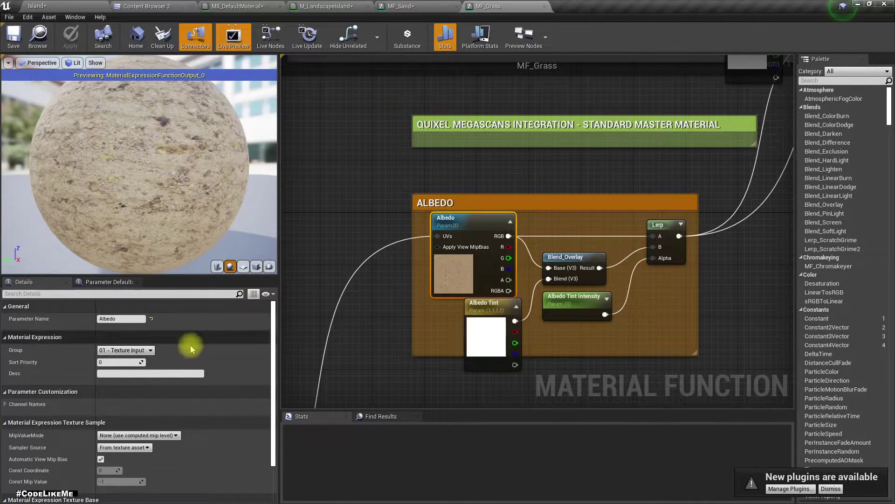
scroll(187, 354, down, 3)
click(154, 450)
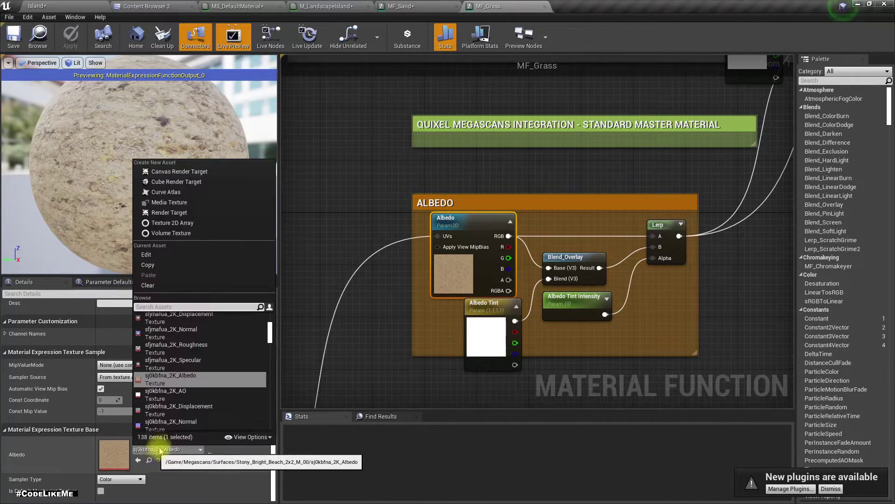
click(97, 4)
click(162, 4)
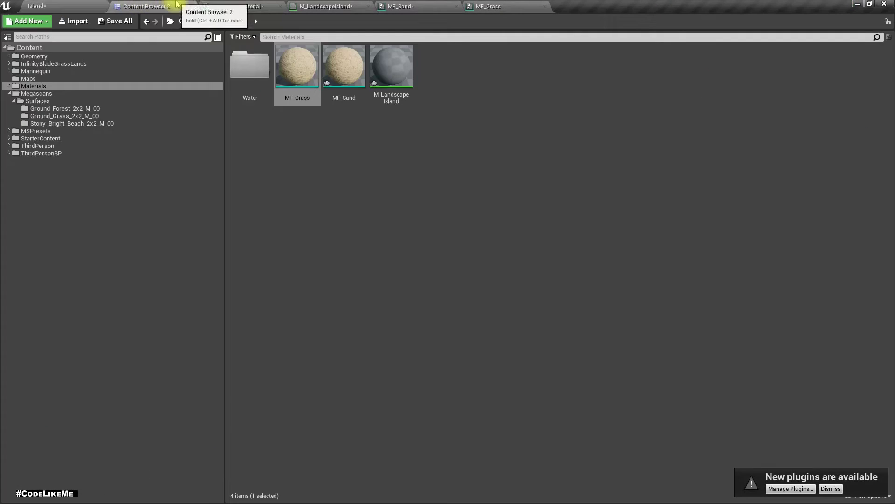
click(68, 109)
drag(297, 65, 150, 455)
Assign the sfjmafua_2K_Roughness texture to the Roughness parameter in MF_Grass.
right_drag(354, 363, 460, 72)
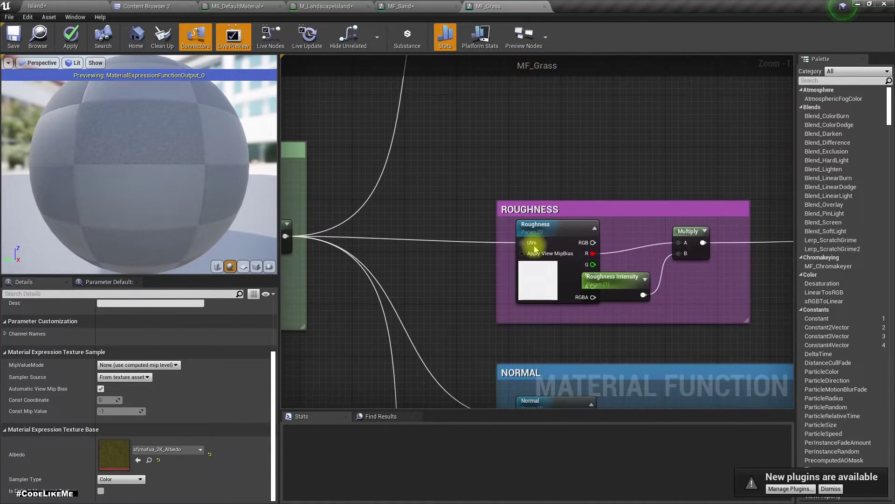
click(538, 280)
click(141, 4)
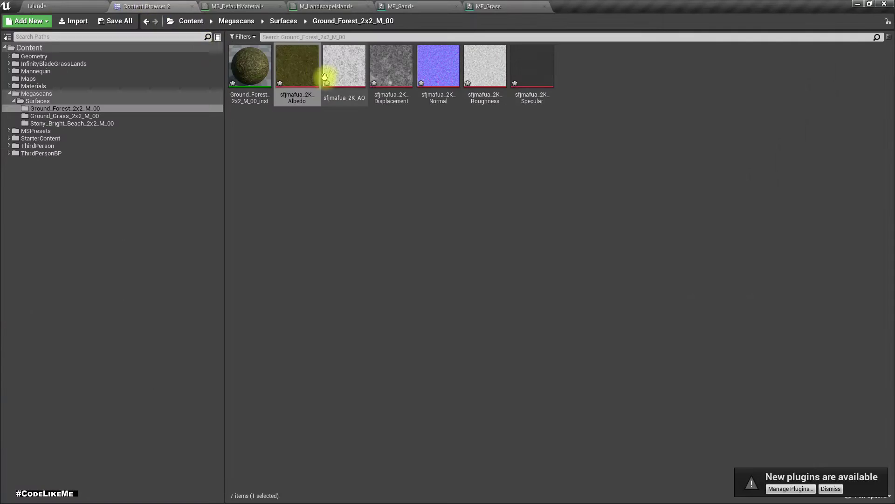
drag(483, 78, 131, 450)
Assign the sfjmafua_2K_Normal texture to the Normal parameter in MF_Grass.
right_drag(553, 310, 539, 57)
click(513, 207)
click(107, 5)
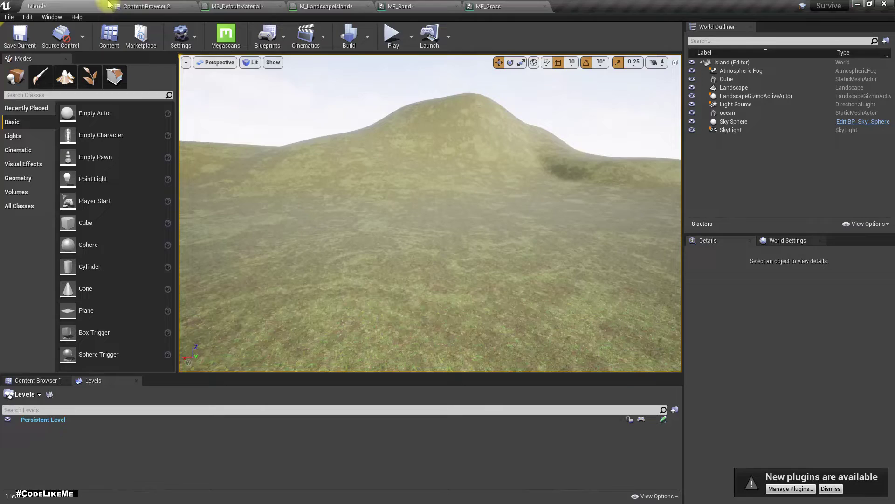
click(134, 5)
drag(437, 57, 122, 452)
Replace the texture of the Texture Sample below the NORMAL group in MF_Grass with sfjmafua_2K_AO.
right_drag(442, 299, 466, 100)
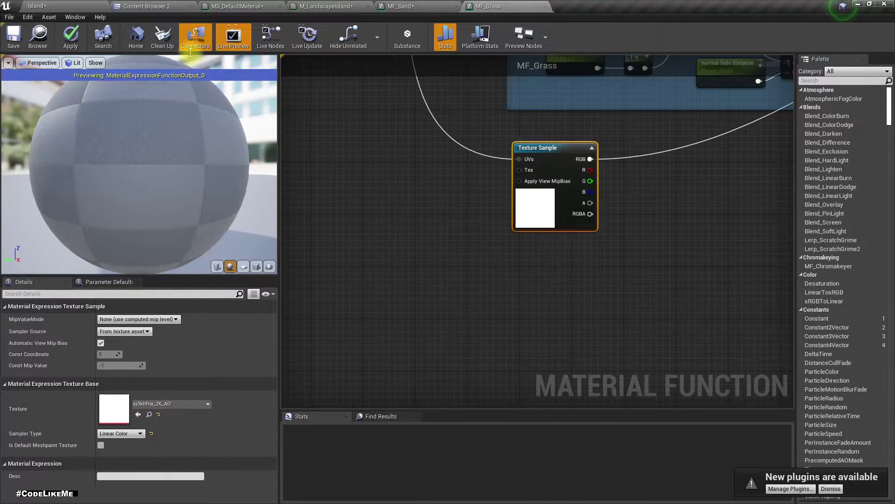
click(145, 6)
drag(343, 88, 120, 409)
Select the Noise Color parameter in MF_Grass and open the Ground_Forest_2x2_M_00_inst material instance.
right_drag(469, 249, 343, 486)
right_drag(285, 58, 397, 342)
right_drag(400, 203, 303, 264)
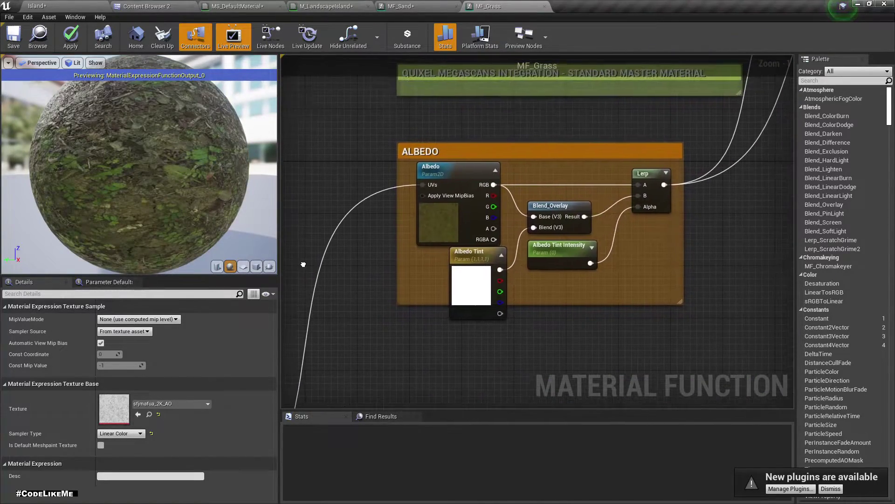
right_drag(410, 186, 322, 404)
right_drag(607, 232, 469, 210)
right_drag(404, 203, 469, 180)
click(582, 182)
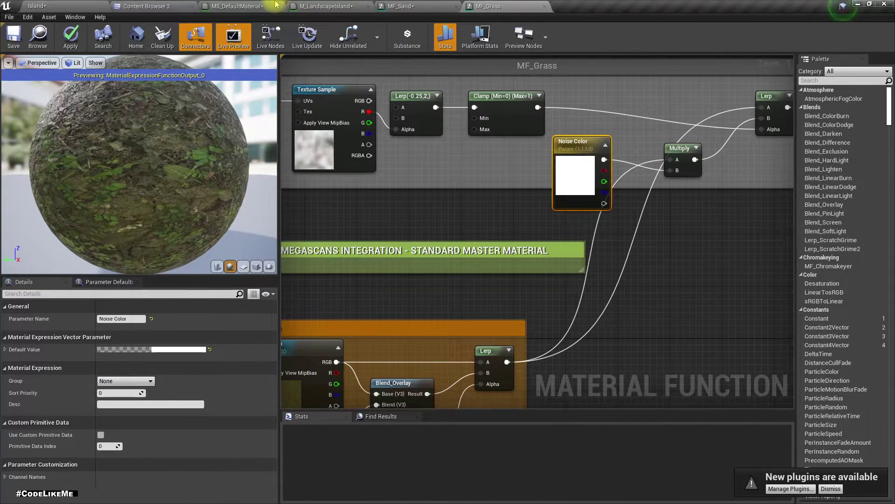
click(167, 7)
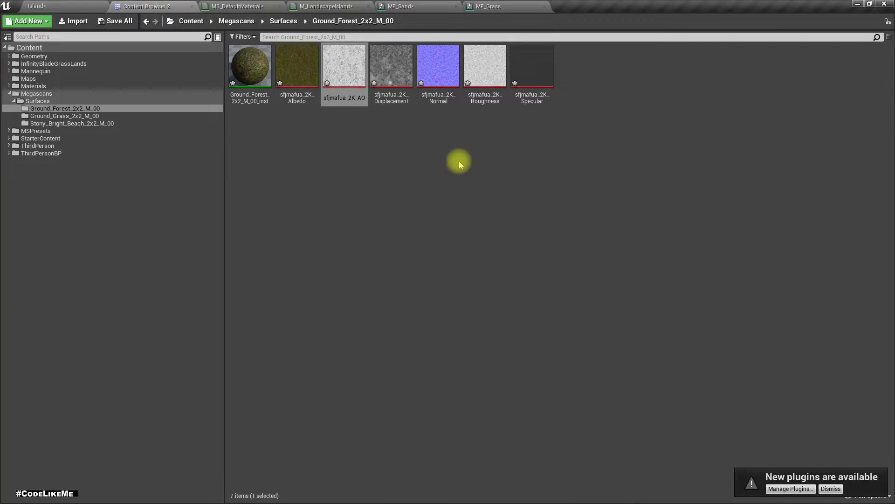
double_click(242, 58)
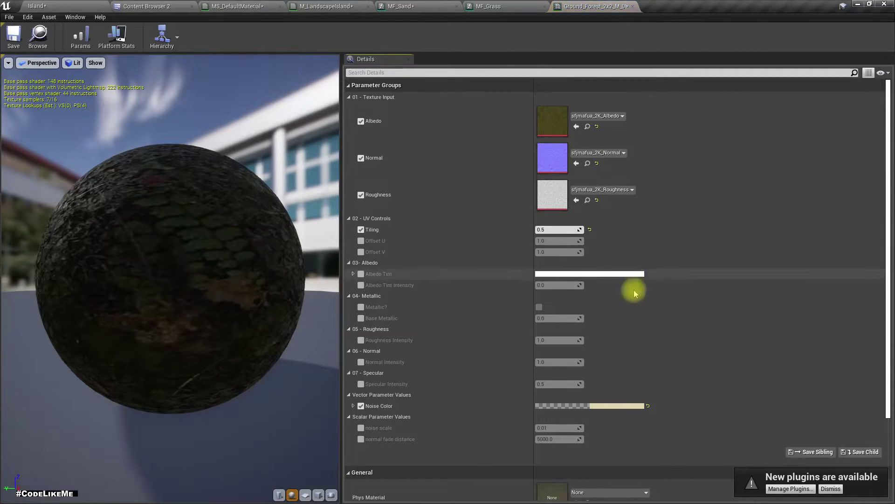
Try to copy the Noise Color property from the Ground_Forest instance onto the Noise Color node in MF_Grass.
right_click(619, 408)
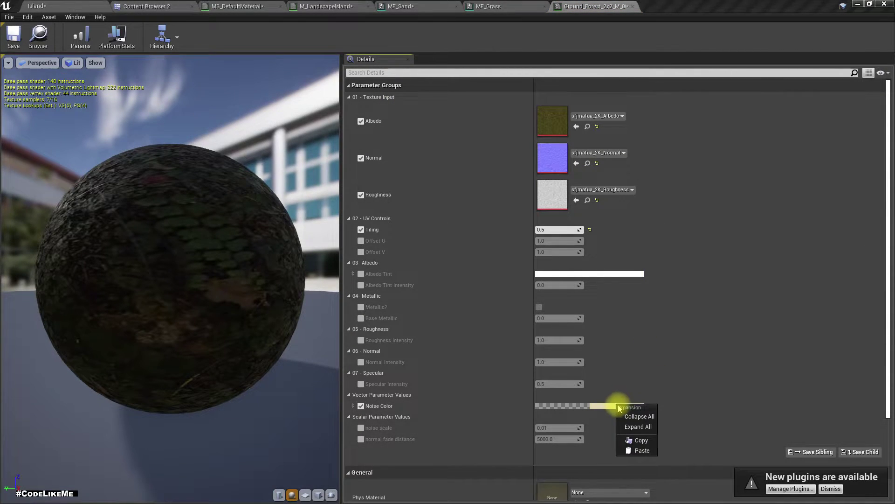
click(648, 441)
click(515, 6)
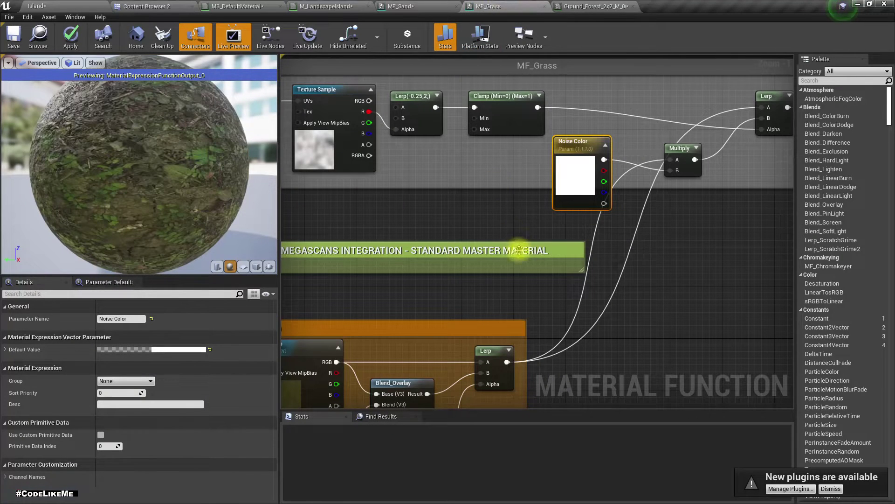
right_click(559, 166)
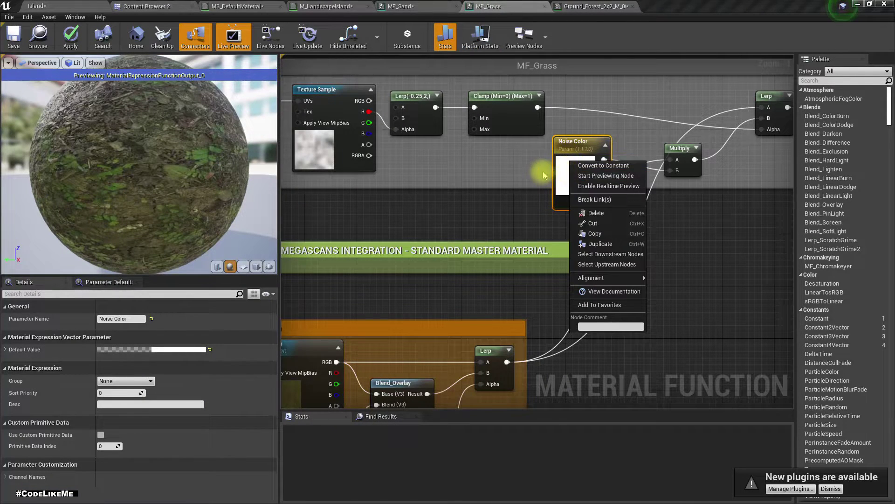
click(562, 163)
double_click(562, 163)
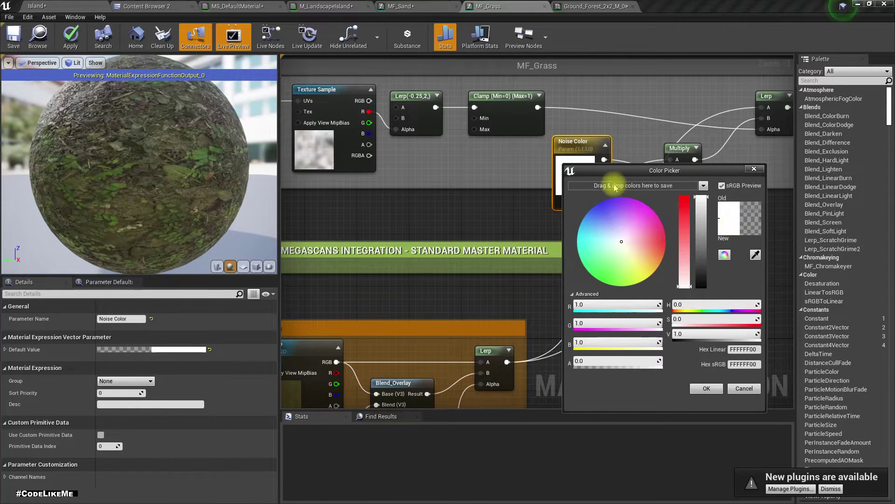
click(755, 170)
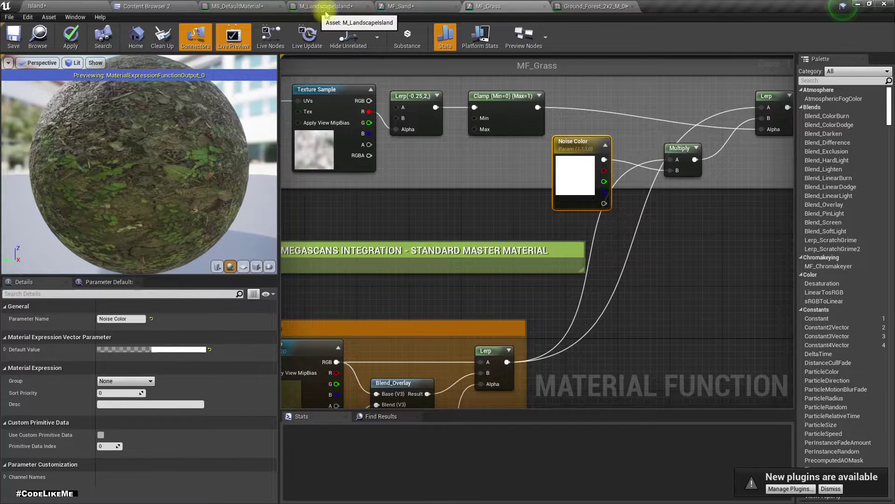
Copy the Ground_Forest instance's Noise Color and set MF_Grass's Noise Color to hex sRGB E2D4AA00.
click(597, 7)
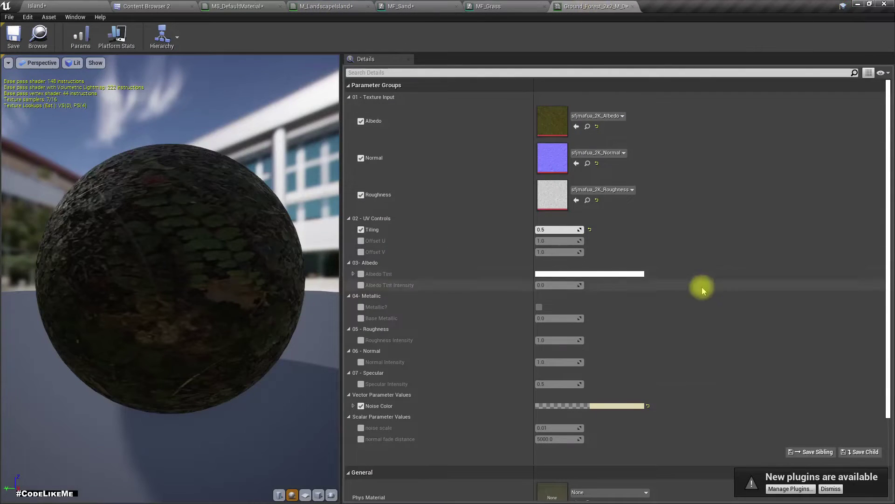
click(631, 407)
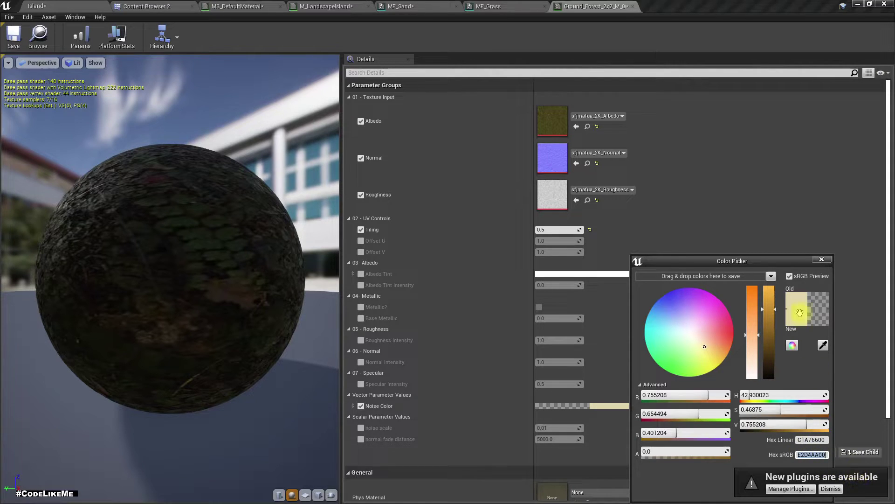
click(822, 259)
click(488, 6)
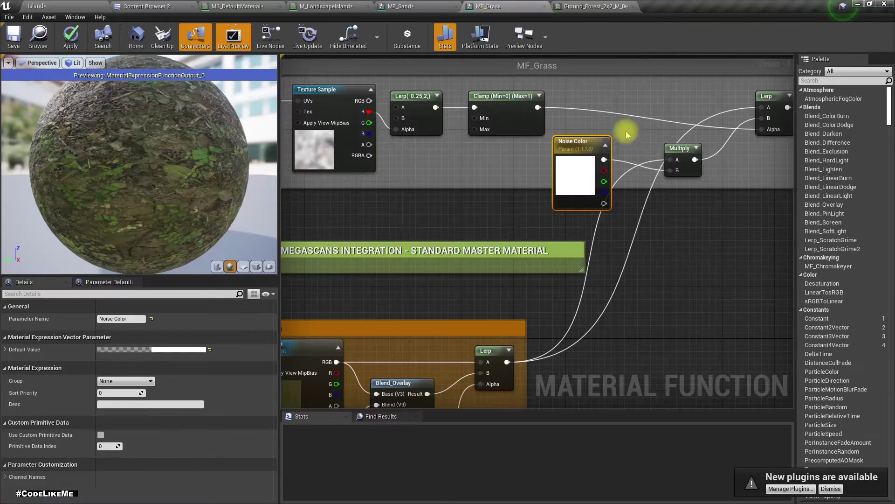
double_click(582, 164)
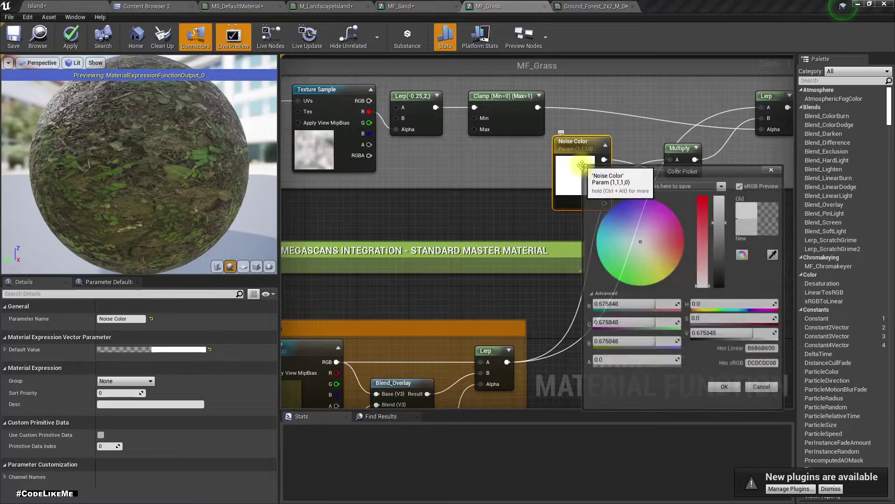
click(768, 366)
key(Return)
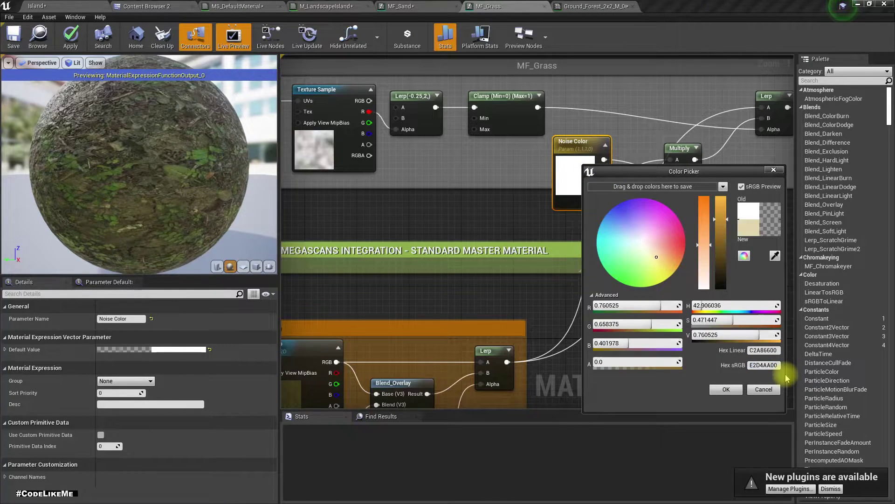
click(716, 389)
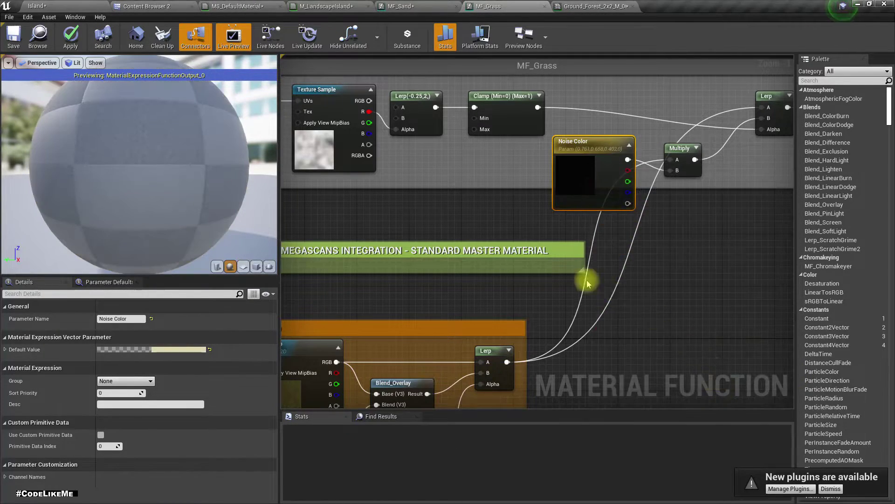
click(409, 6)
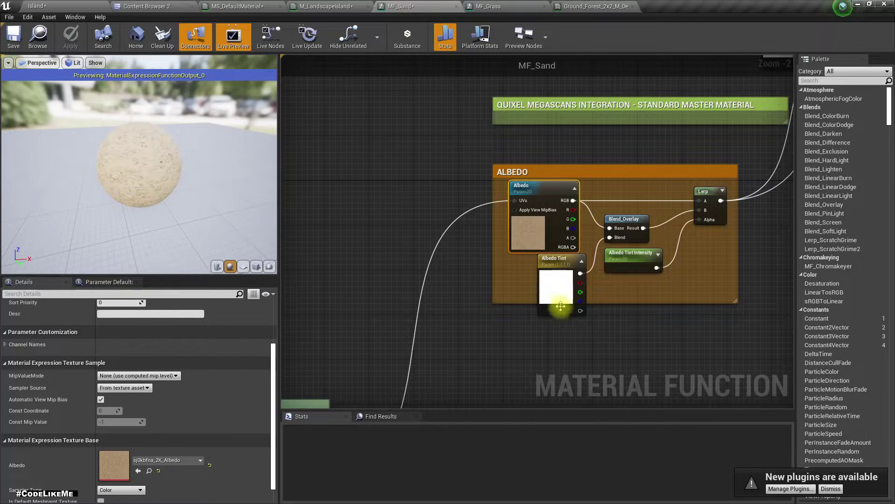
right_drag(659, 292, 595, 256)
click(502, 6)
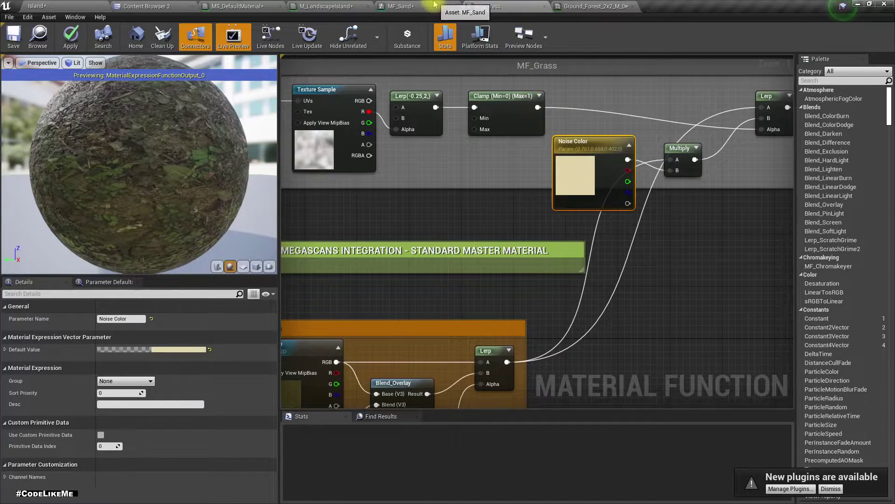
click(434, 5)
double_click(573, 192)
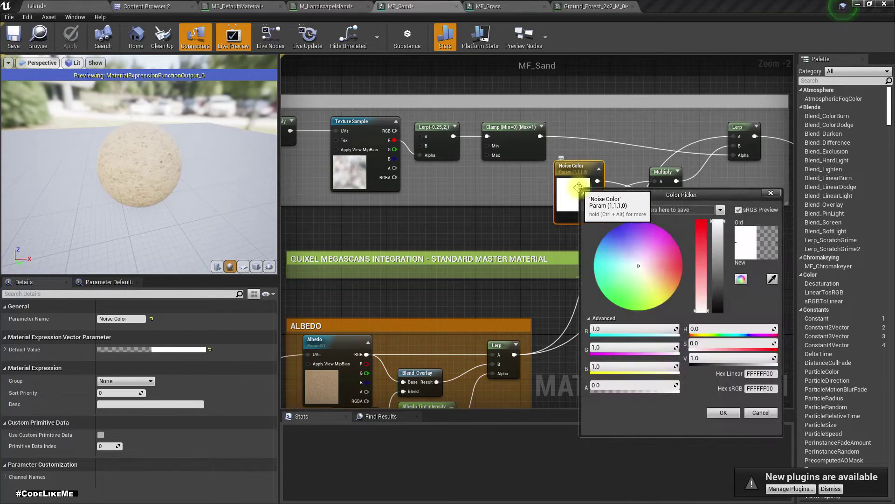
click(329, 6)
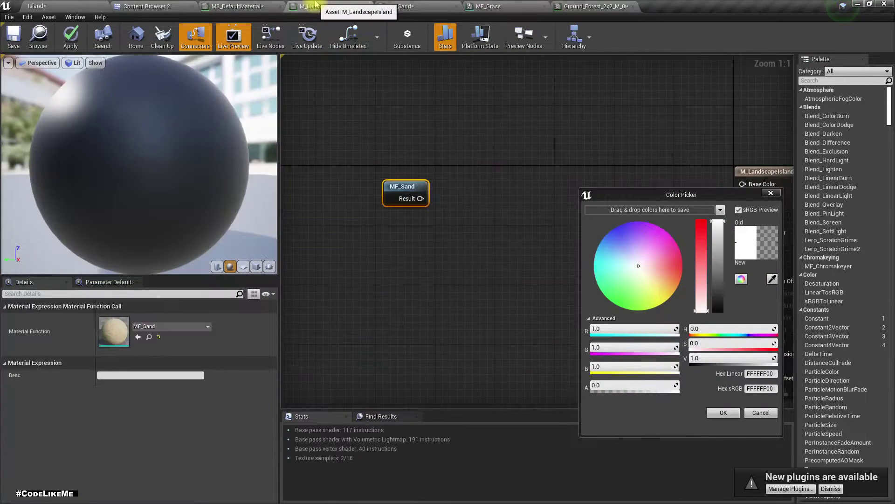
click(771, 192)
Open the Stony_Bright_Beach_2x2_M_00_inst material instance and copy the hex sRGB value of its Noise Color.
click(153, 7)
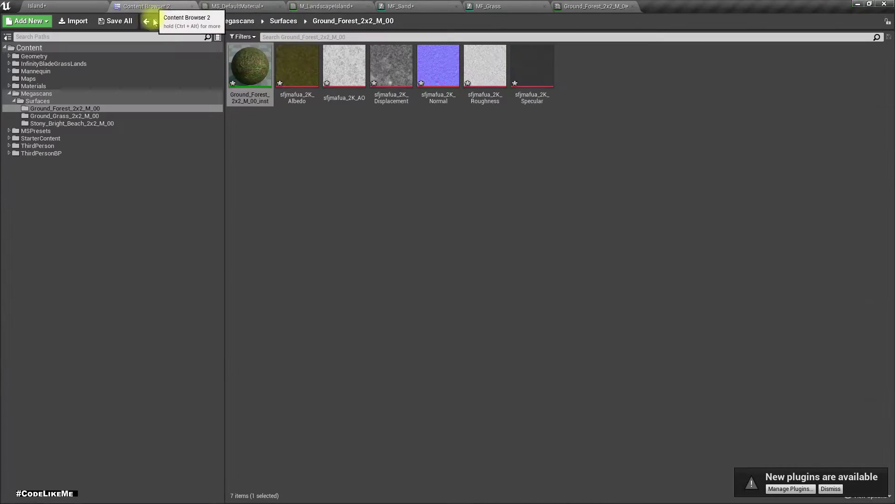
click(70, 123)
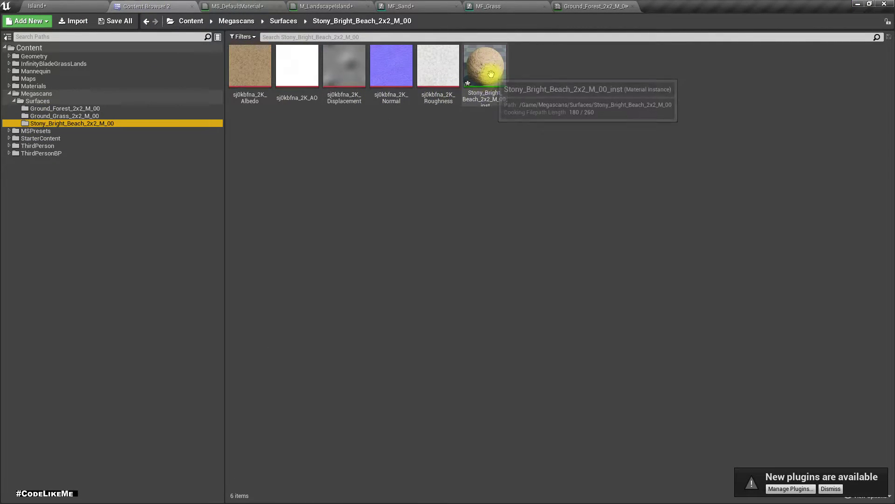
double_click(491, 74)
scroll(671, 350, down, 3)
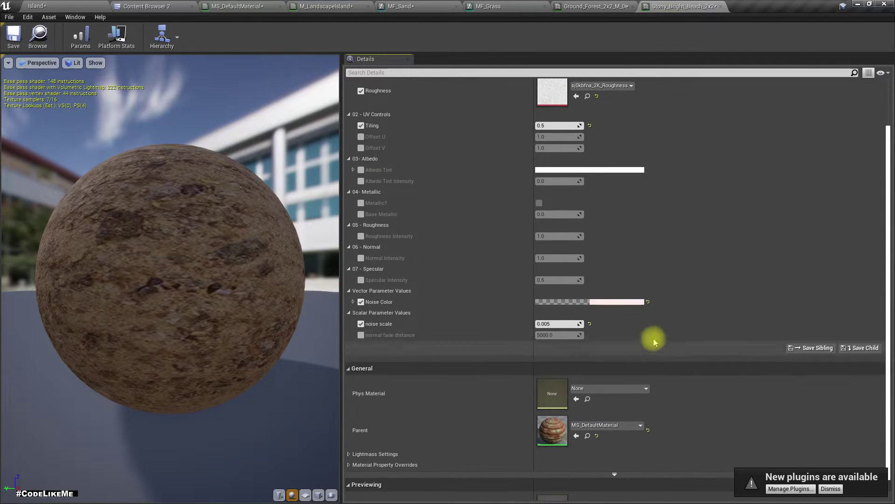
click(631, 302)
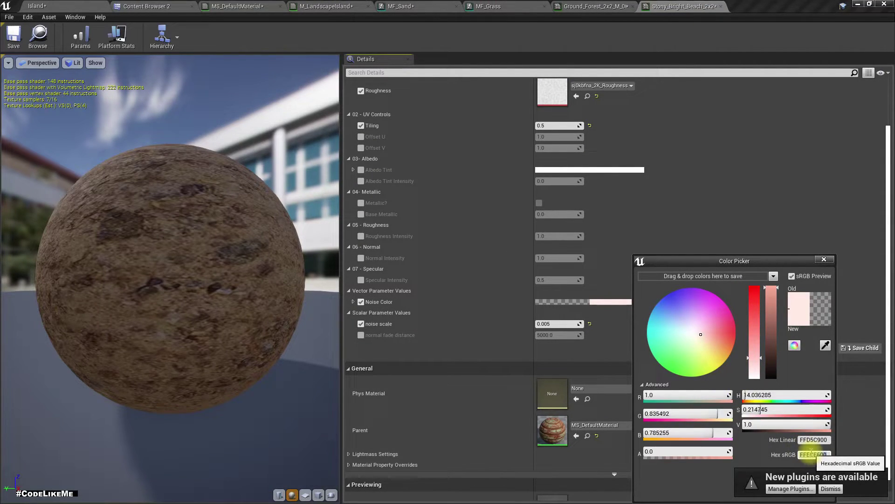
click(812, 454)
key(ctrl+c)
click(824, 259)
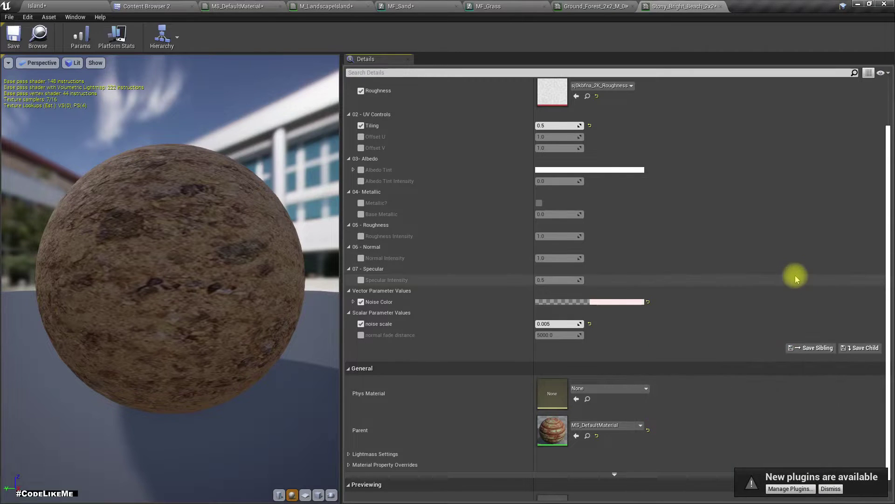
Set the Noise Color in MF_Sand to the hex sRGB value copied from the Stony_Bright_Beach instance and apply the change.
click(589, 6)
click(498, 6)
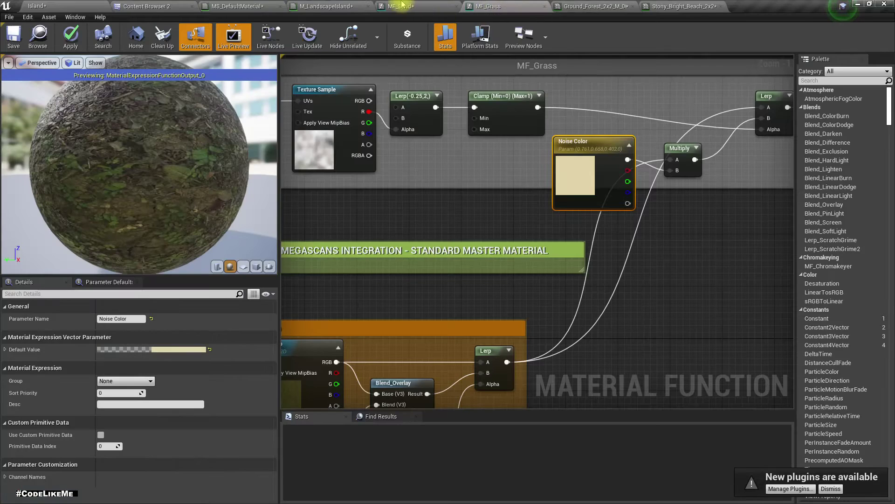
click(400, 6)
double_click(574, 191)
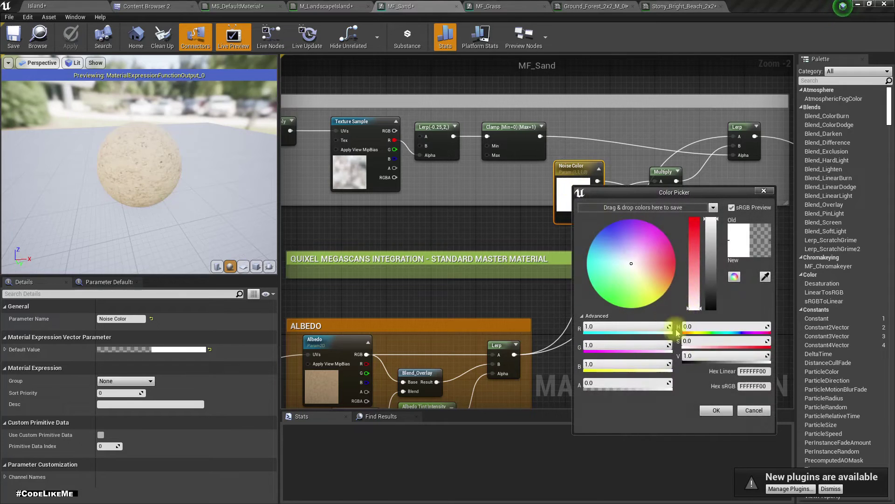
click(751, 386)
key(ctrl+v)
click(722, 411)
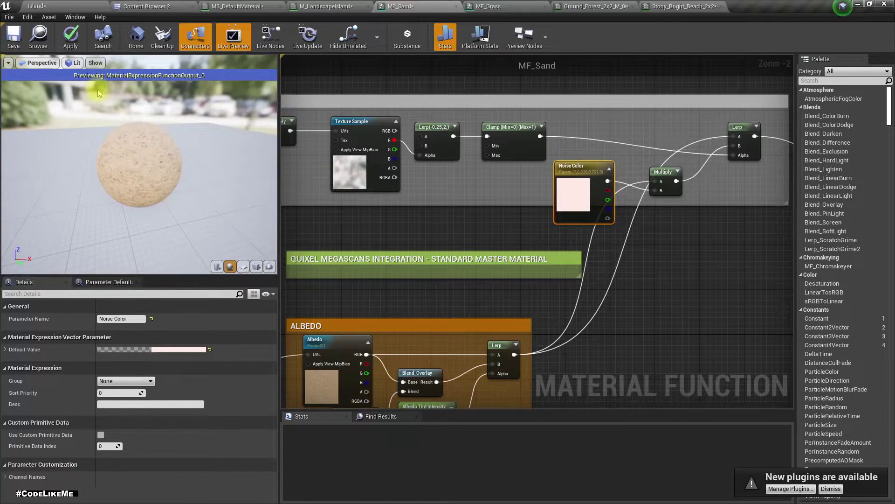
click(65, 38)
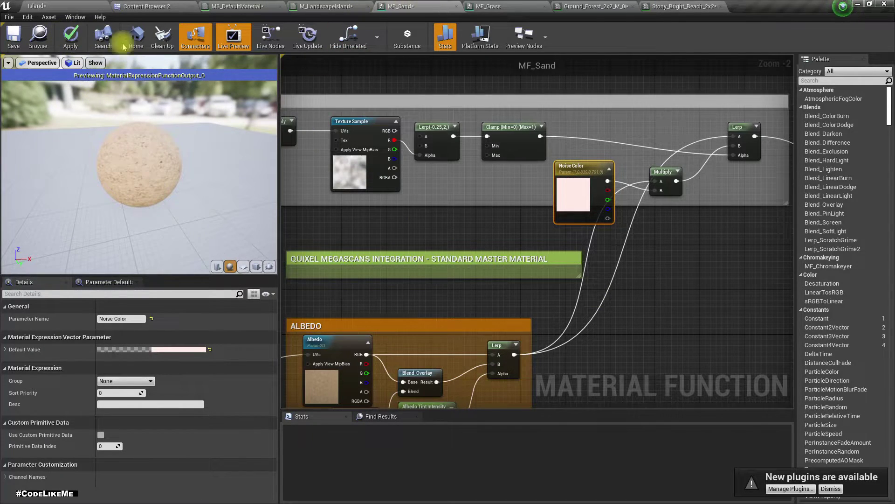
Apply the changes in the MF_Grass material function and save it.
click(487, 6)
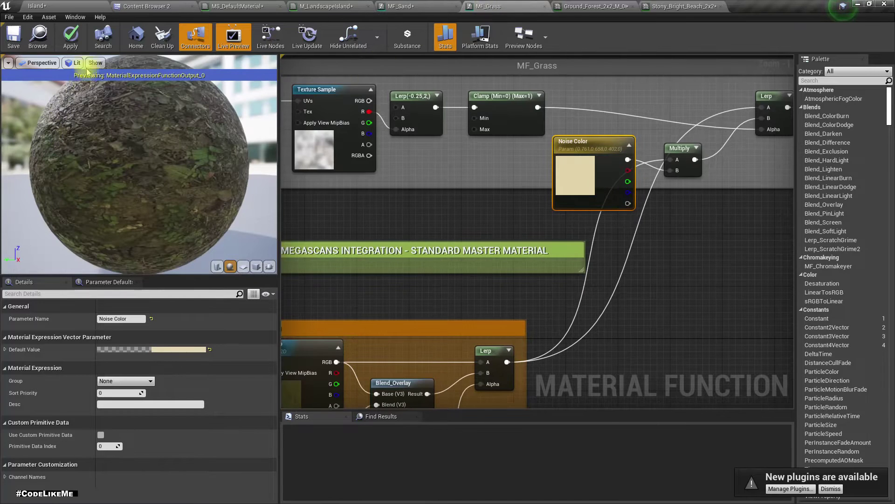
click(71, 37)
key(ctrl+s)
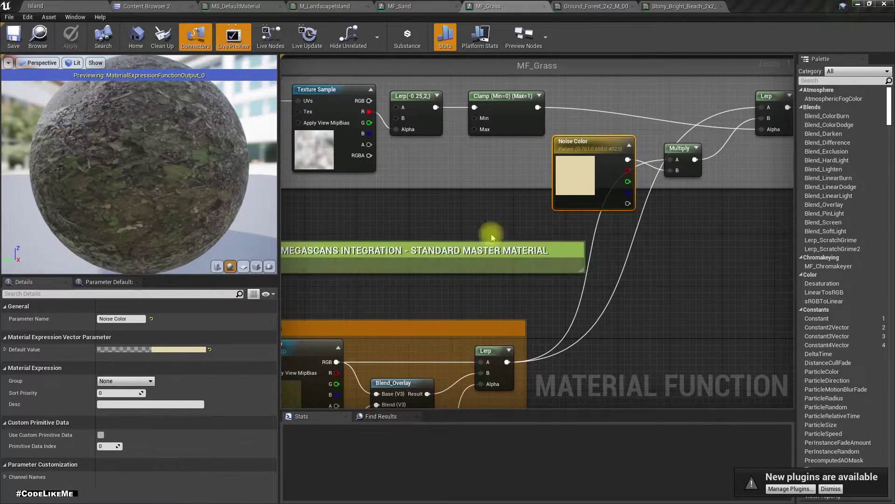
Close the Ground_Forest and Stony_Bright_Beach material instance editors.
click(599, 6)
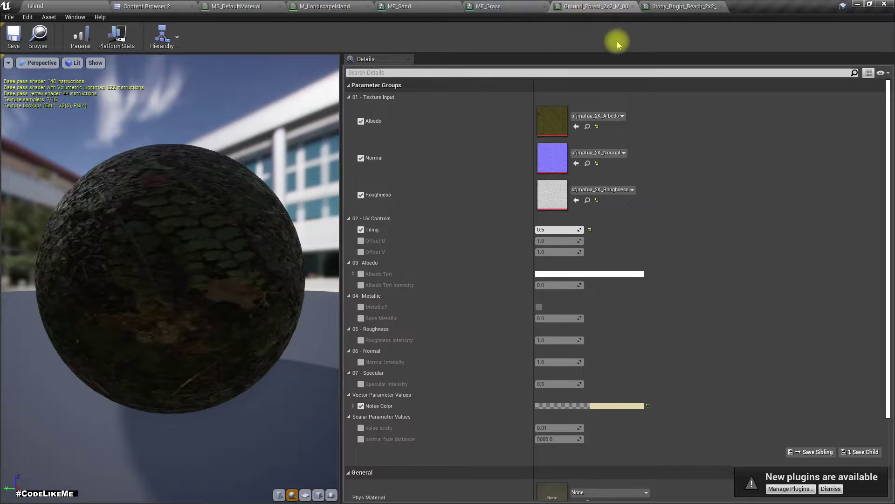
click(668, 5)
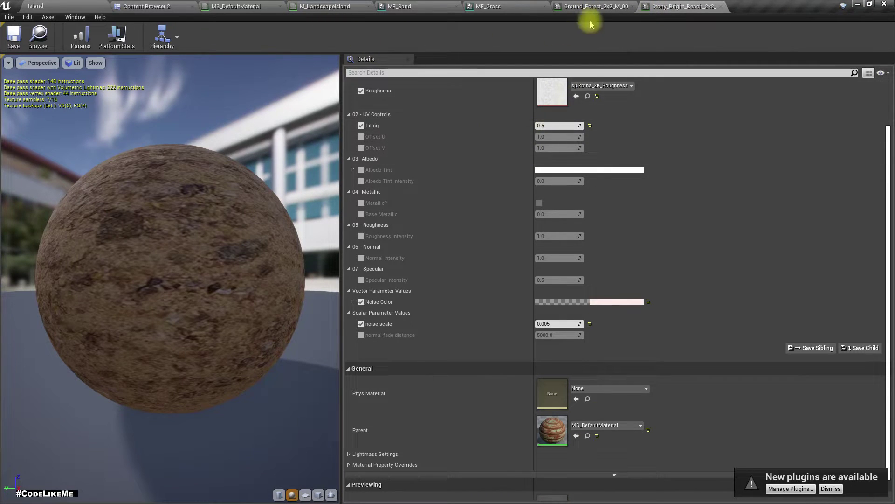
click(721, 7)
click(637, 6)
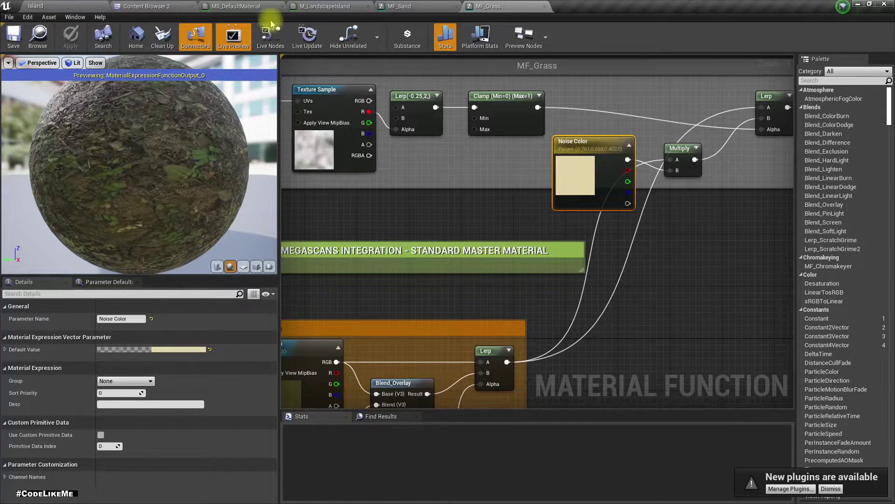
Place MF_Grass from the Materials folder in the M_LandscapeIsland graph, below the MF_Sand node.
click(319, 6)
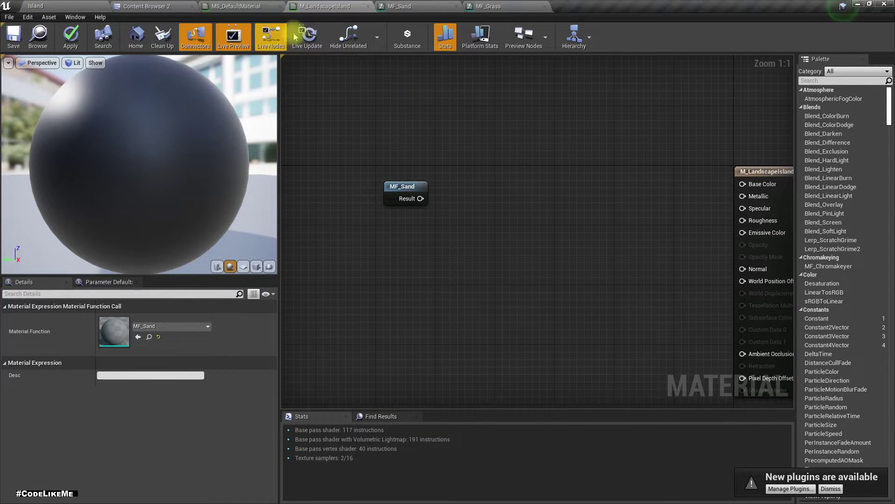
click(145, 6)
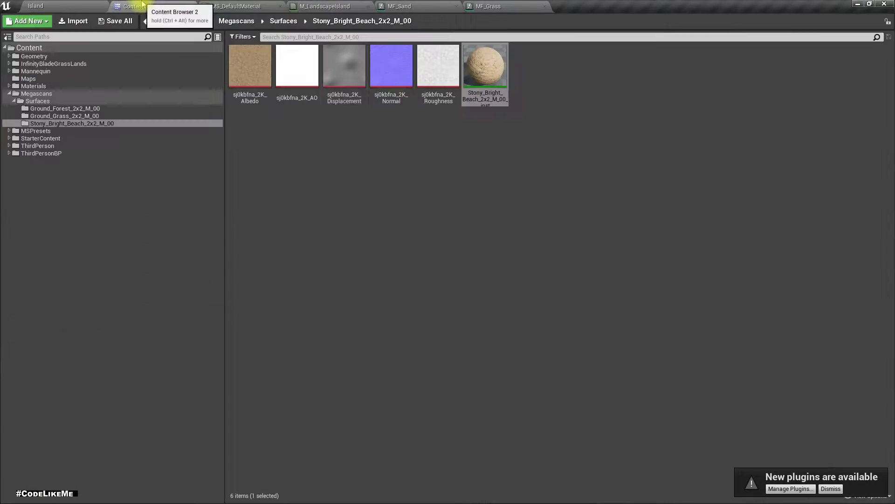
click(35, 86)
drag(297, 68, 434, 256)
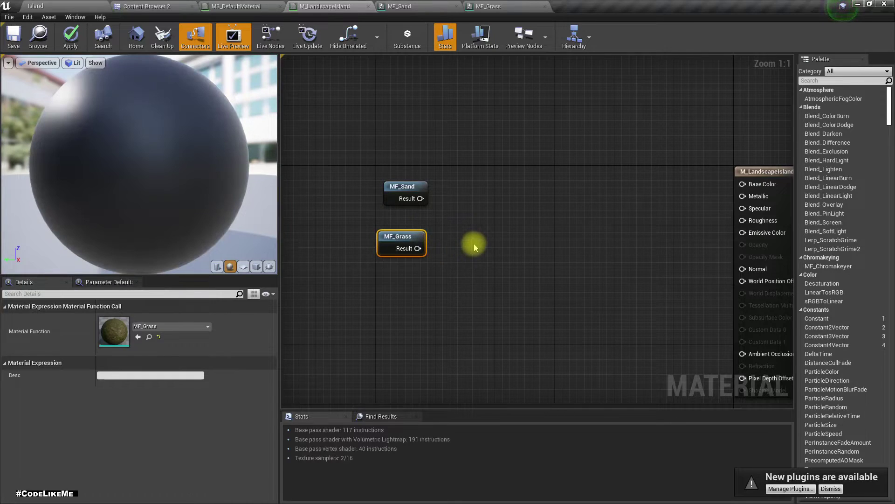
Switch to Quixel Bridge and export the Layered Beach Rock 2x2 M surface to Unreal Engine at 2K resolution.
key(alt+Tab)
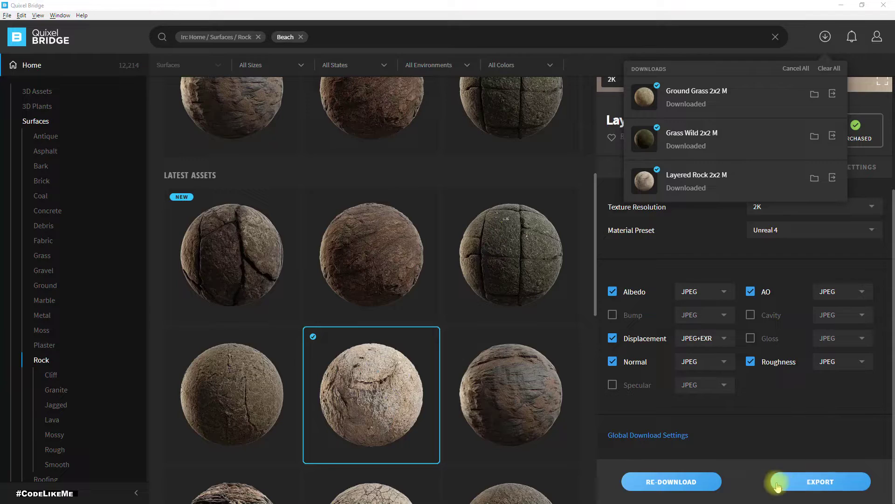
click(820, 478)
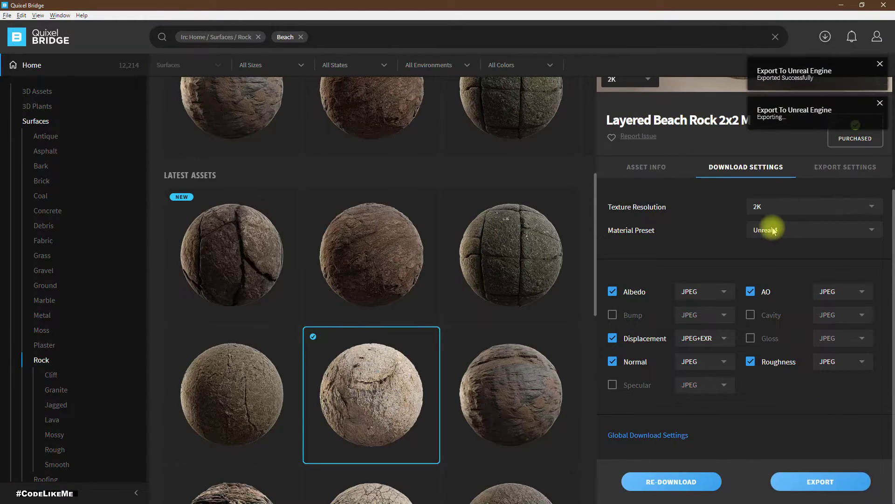
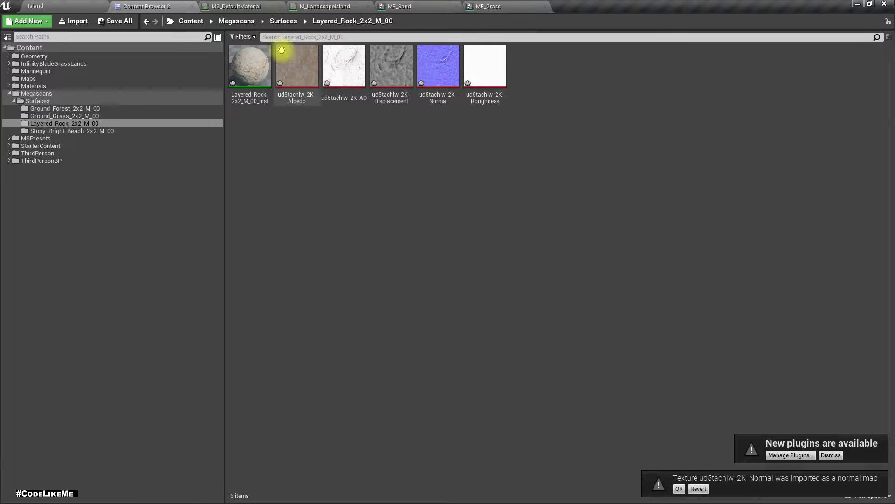
click(61, 4)
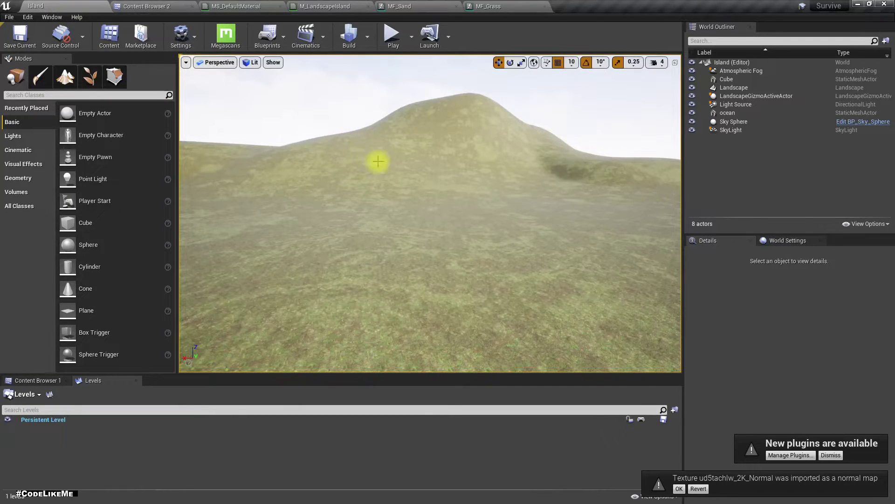
click(177, 6)
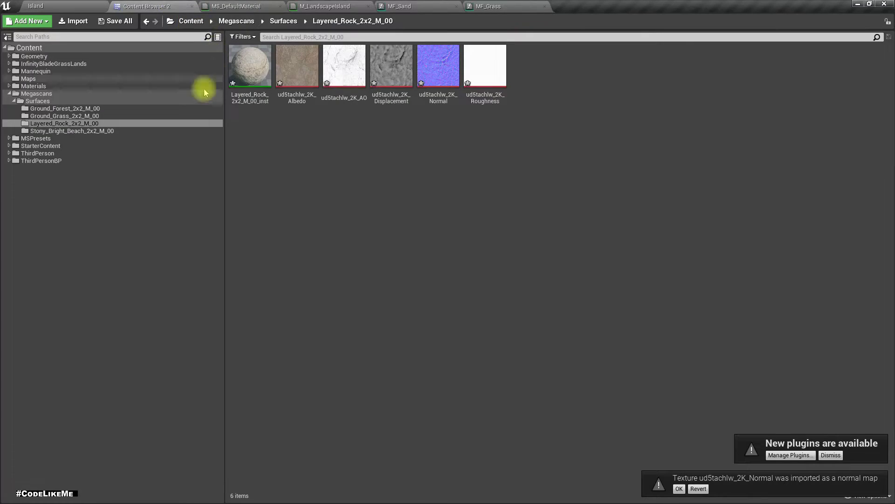
Duplicate MF_Grass in the Materials folder, name the copy MF_Rock and open it.
click(34, 86)
click(283, 76)
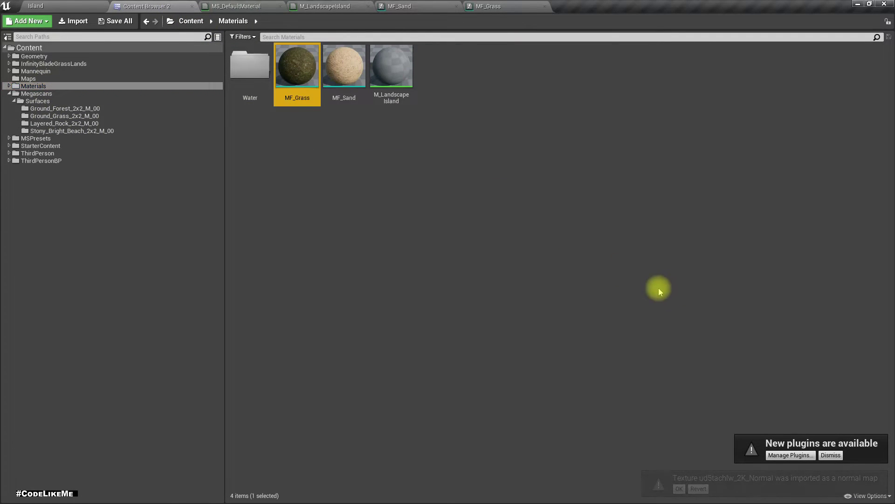
key(ctrl+w)
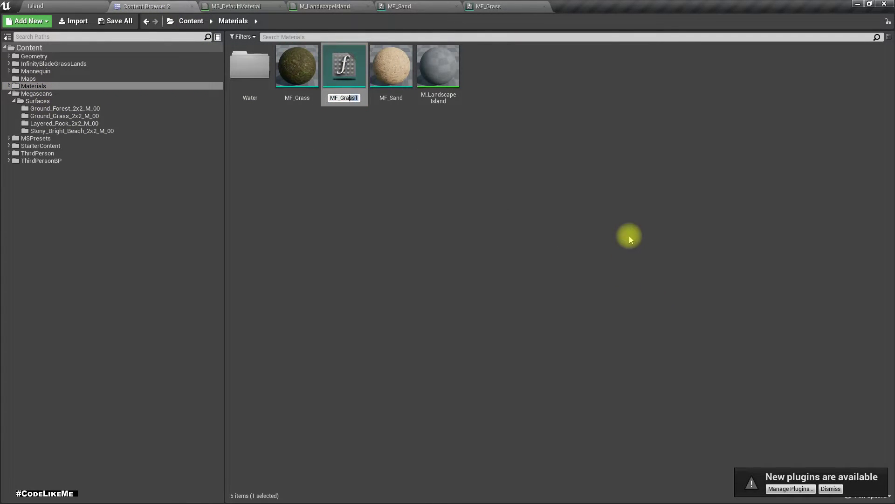
text(MF_Rock)
key(Return)
key(Return)
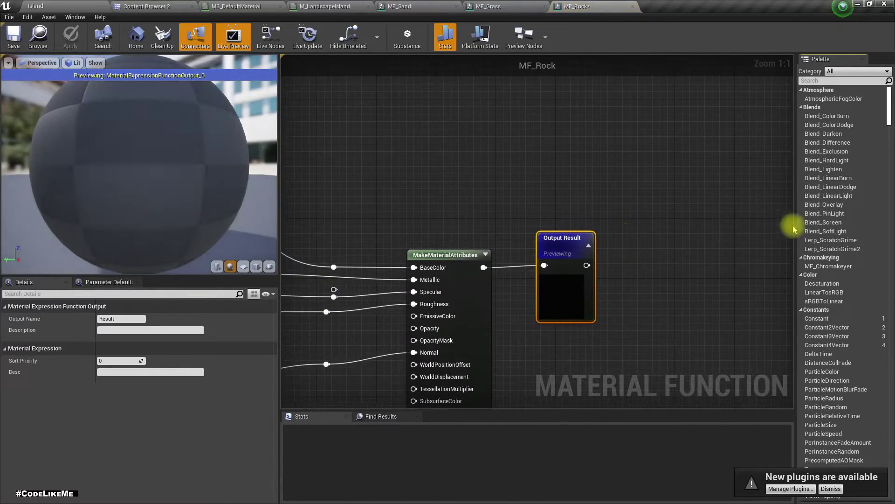
Set the Albedo texture in MF_Rock to ud5tachlw_2K_Albedo from the Layered_Rock_2x2_M_00 folder.
scroll(502, 196, down, 6)
right_drag(495, 207, 606, 244)
scroll(457, 164, up, 4)
right_drag(416, 151, 495, 197)
scroll(513, 200, down, 3)
scroll(516, 191, up, 3)
click(516, 186)
right_drag(446, 232, 414, 124)
click(475, 174)
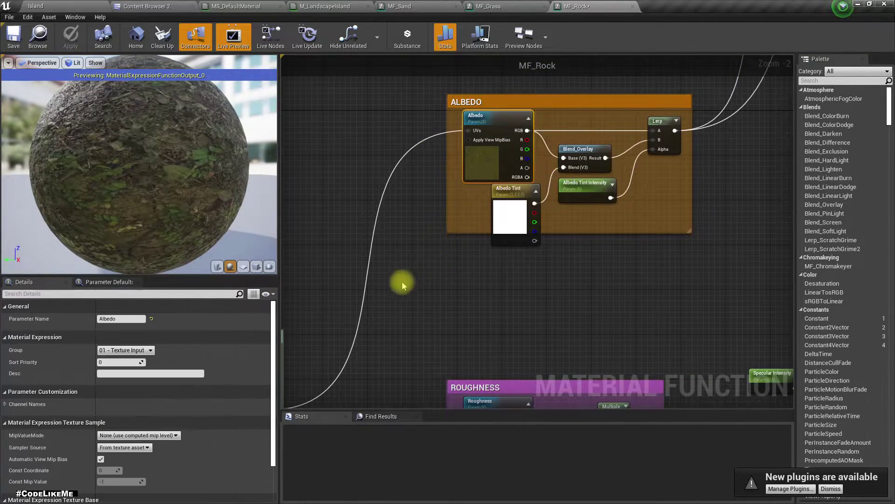
right_drag(405, 282, 405, 184)
scroll(224, 357, down, 3)
click(162, 6)
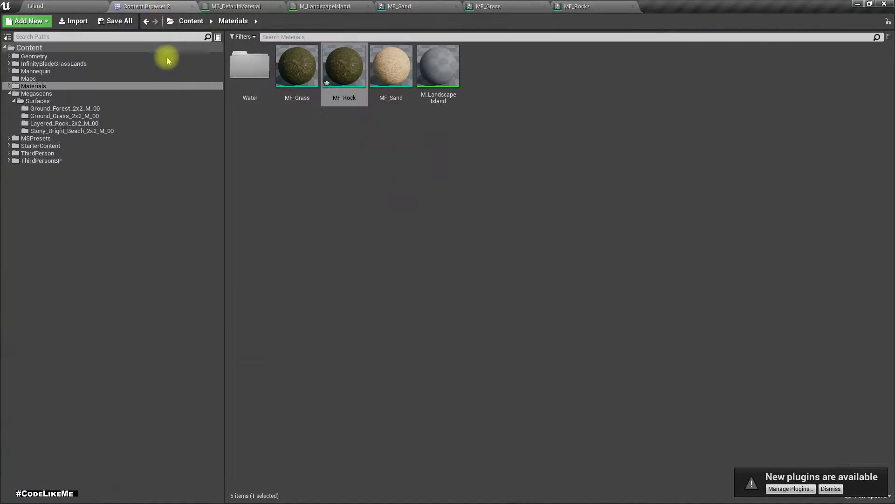
click(71, 124)
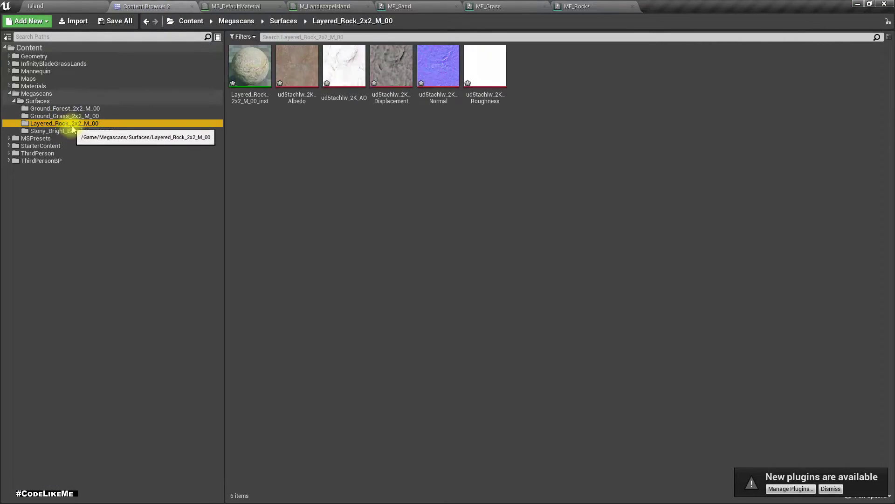
drag(286, 70, 150, 455)
Set the Roughness texture in MF_Rock to ud5tachlw_2K_Roughness.
right_drag(372, 292, 428, 132)
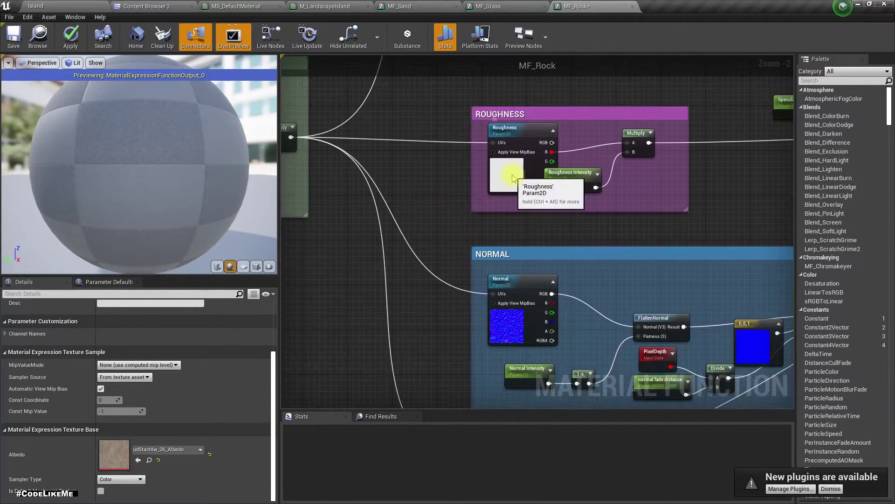
click(161, 10)
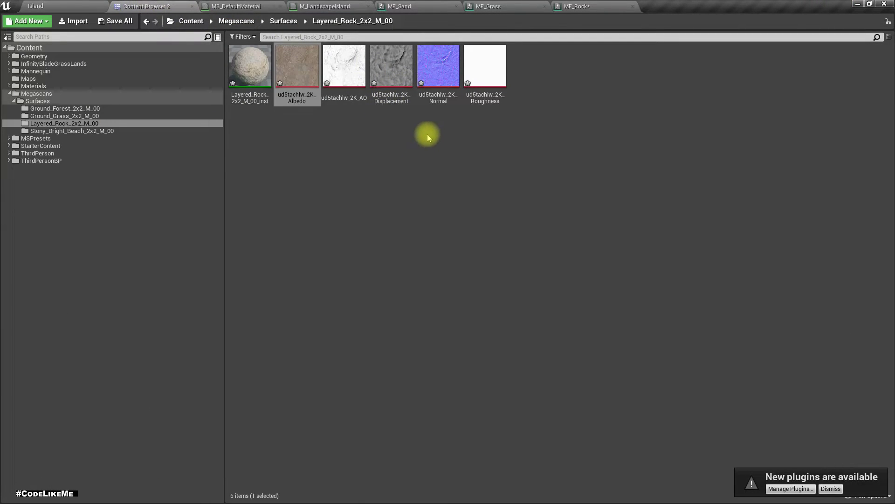
drag(478, 110, 121, 458)
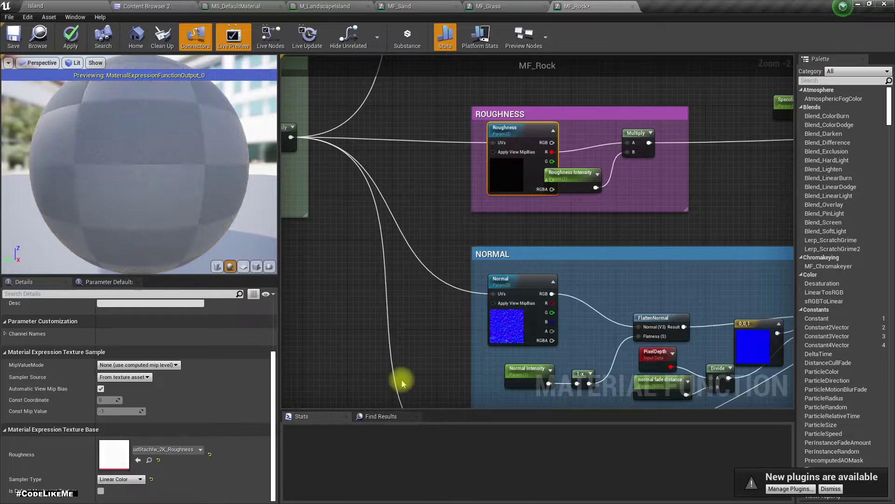
Set the Normal texture in MF_Rock to ud5tachlw_2K_Normal.
right_drag(543, 302, 493, 148)
click(493, 148)
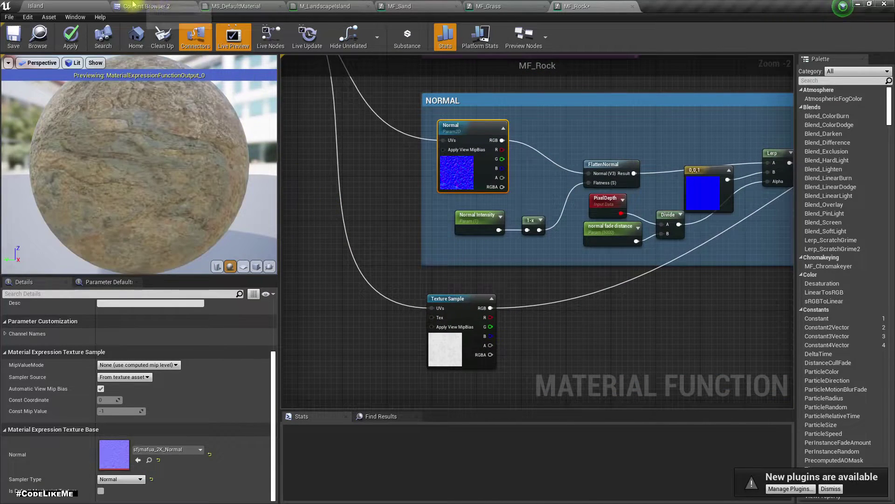
click(142, 6)
drag(438, 93, 117, 453)
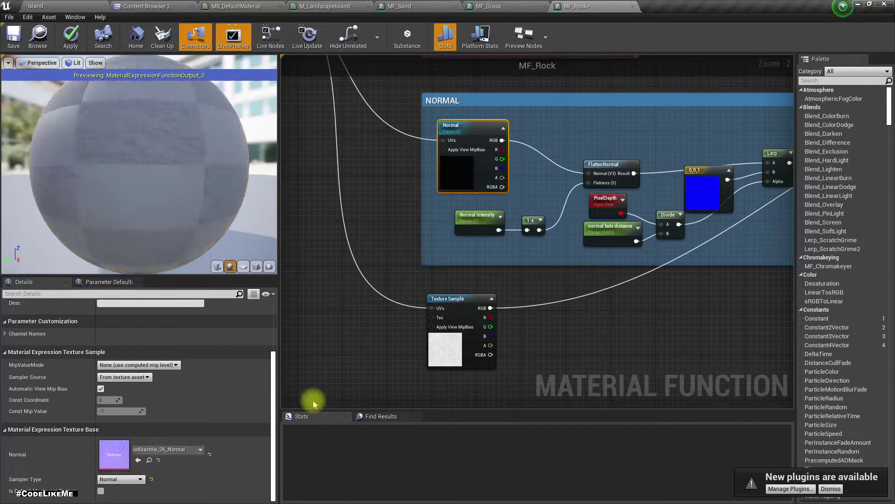
Set the Texture Sample below the Normal group in MF_Rock to ud5tachlw_2K_AO and apply the changes.
click(163, 6)
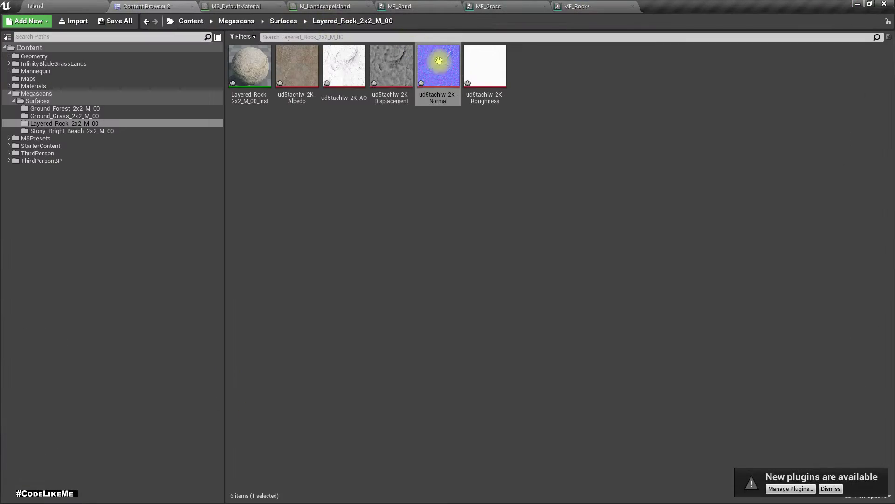
drag(363, 101, 182, 410)
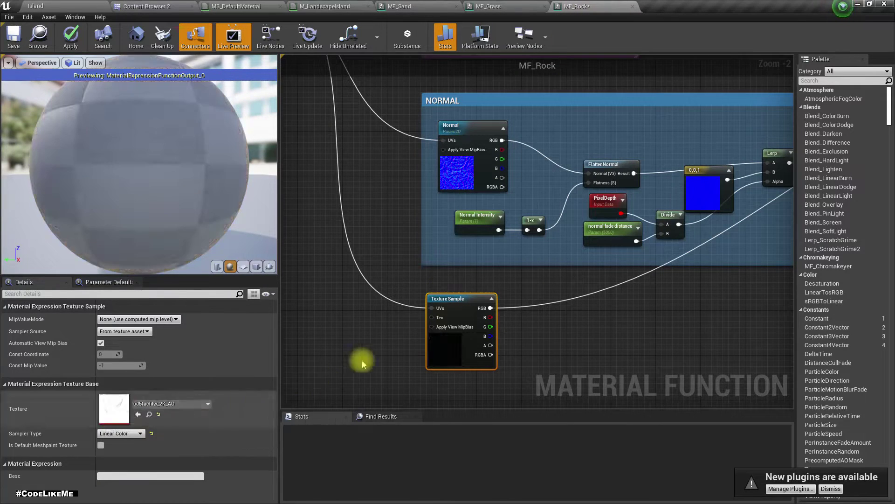
scroll(481, 357, down, 4)
scroll(497, 312, up, 2)
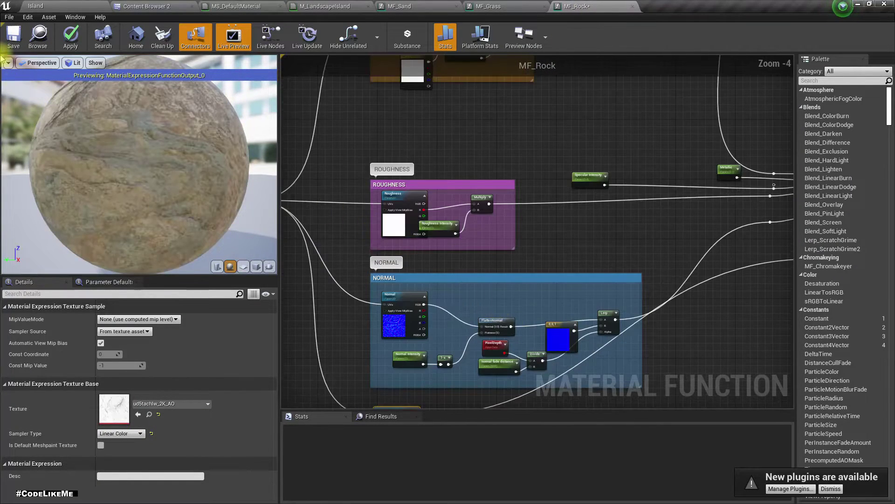
click(67, 34)
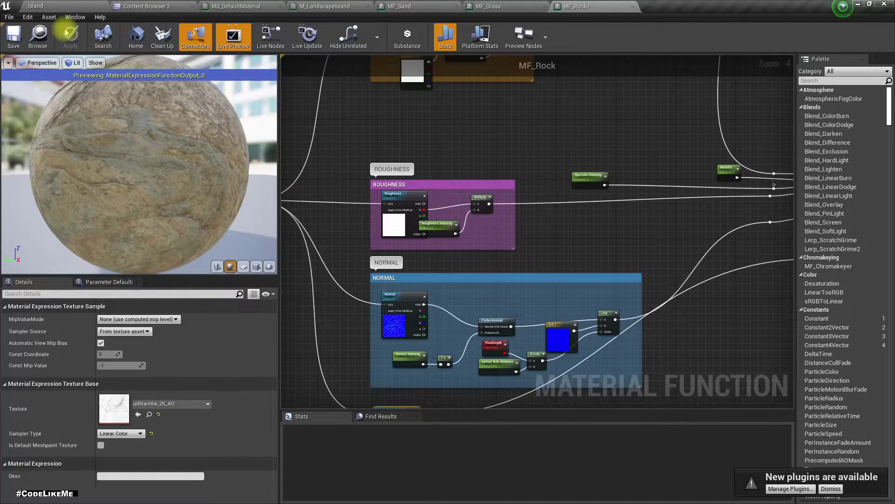
Inspect the rock material on the MF_Rock preview sphere from different angles and distances.
drag(86, 171, 140, 172)
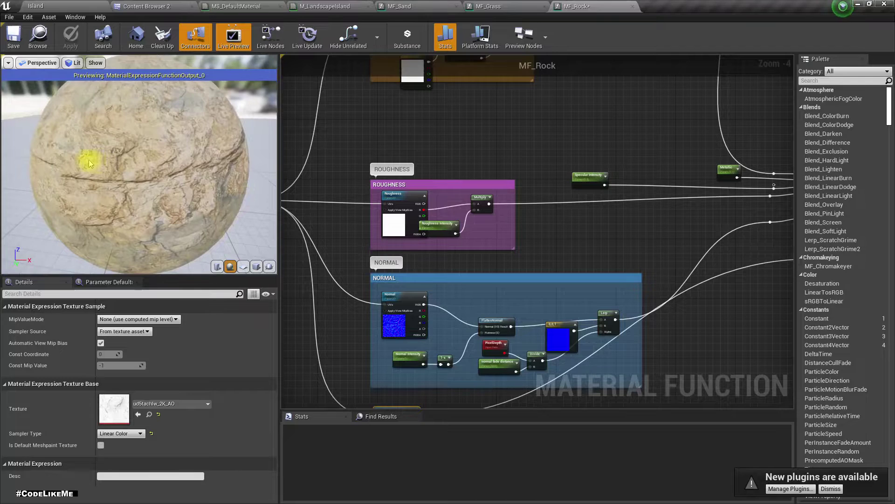
scroll(99, 165, down, 6)
scroll(100, 166, up, 10)
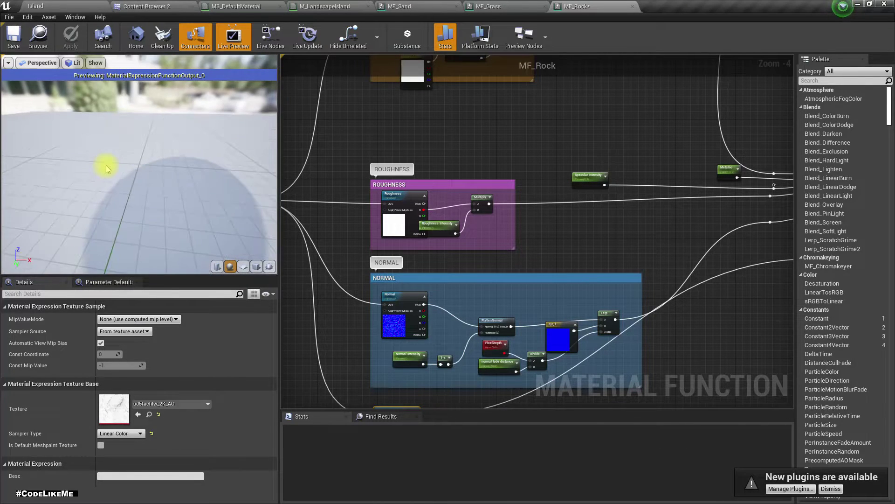
scroll(112, 165, down, 4)
mouse_move(117, 165)
mouse_down()
mouse_move(100, 184)
mouse_move(125, 155)
mouse_up()
scroll(125, 155, down, 6)
scroll(117, 145, up, 3)
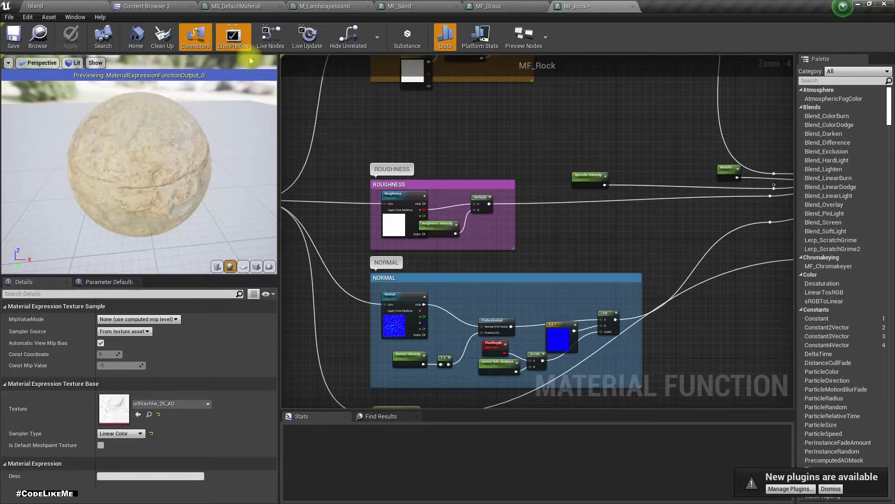
Place MF_Rock from the Materials folder in the M_LandscapeIsland graph, below the MF_Grass node.
click(184, 6)
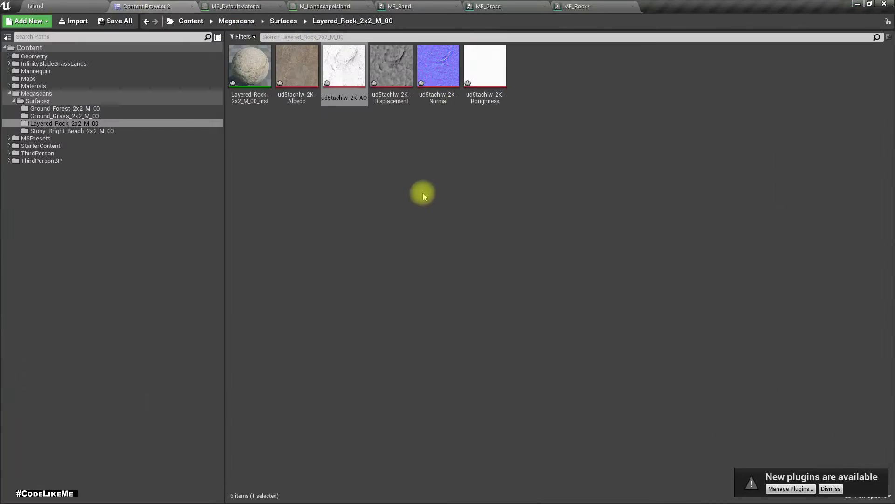
click(34, 85)
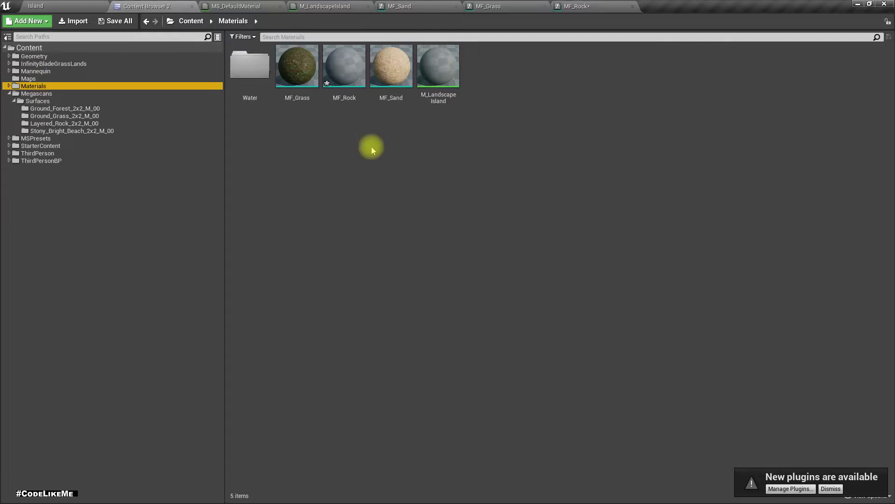
drag(340, 55, 383, 303)
Add a LandscapeLayerBlend node to the M_LandscapeIsland graph and give it three layers.
right_click(380, 169)
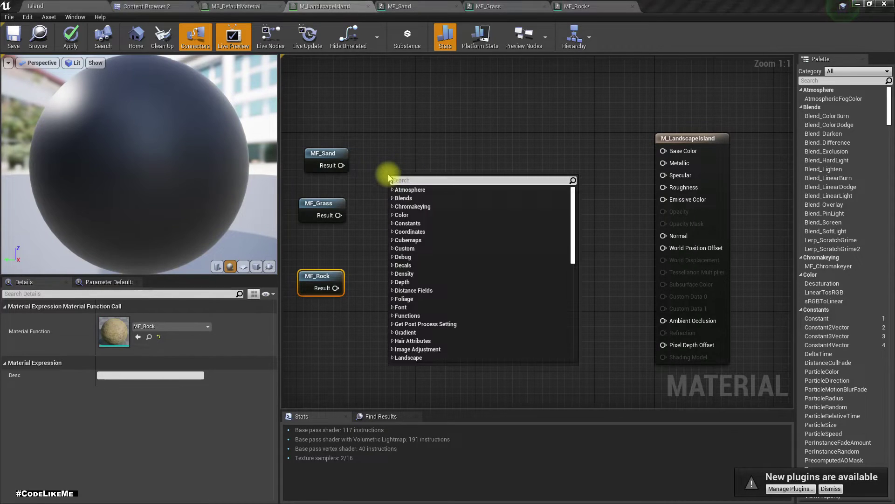
text(lands)
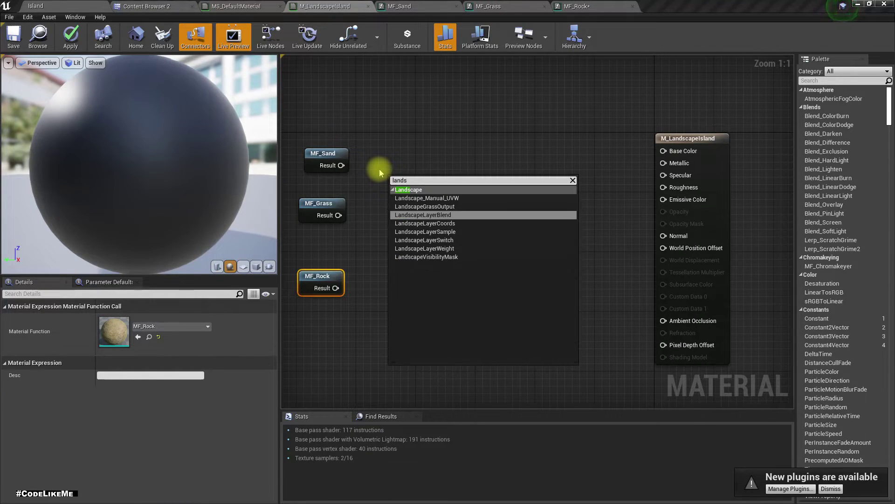
text(cape layer)
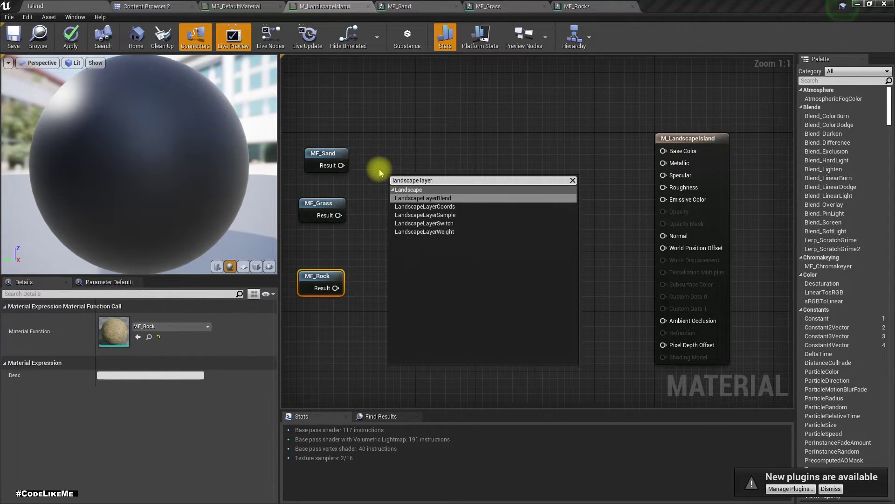
key(Return)
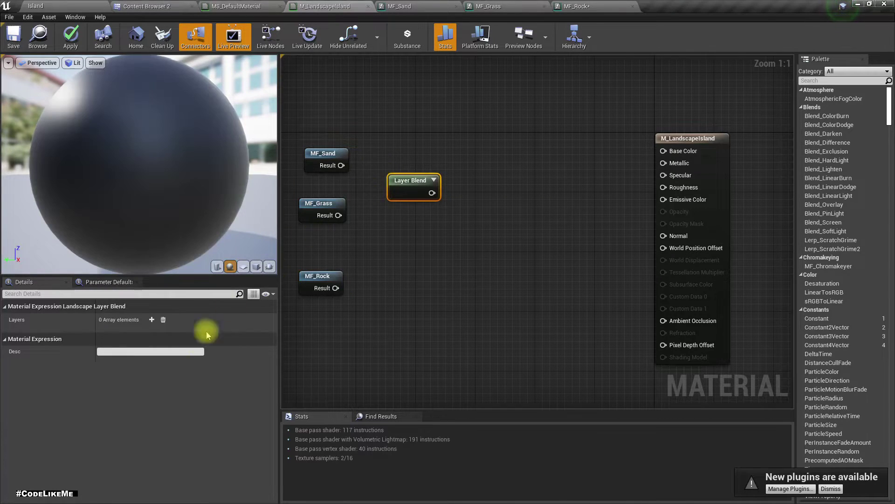
click(151, 320)
click(151, 319)
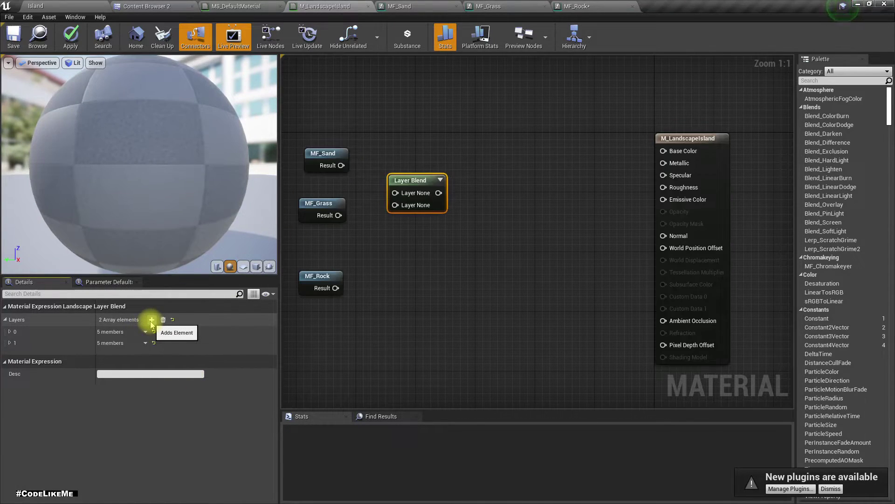
click(152, 319)
Name the first Layer Blend layer Sand and set its preview weight to 1.0.
click(9, 331)
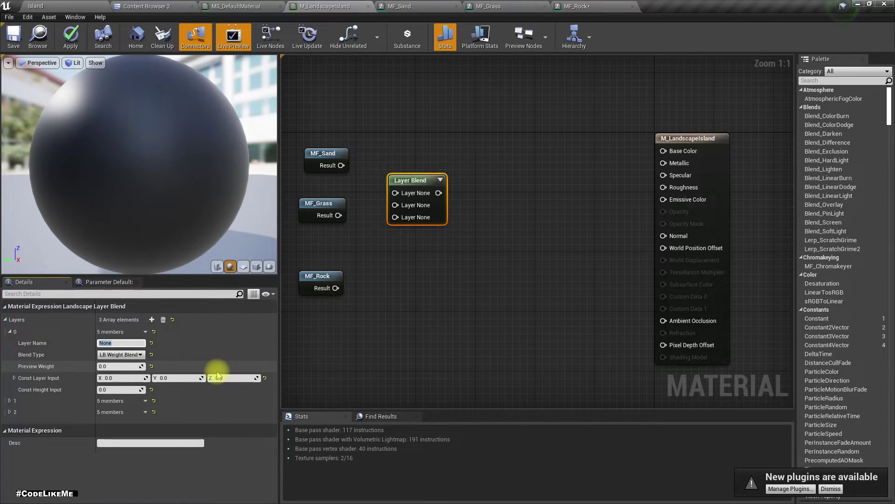
text(d)
key(Return)
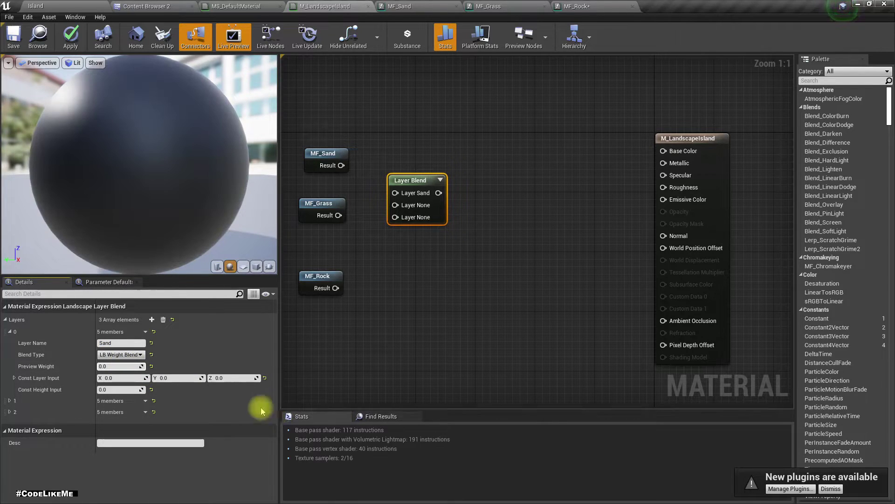
click(111, 366)
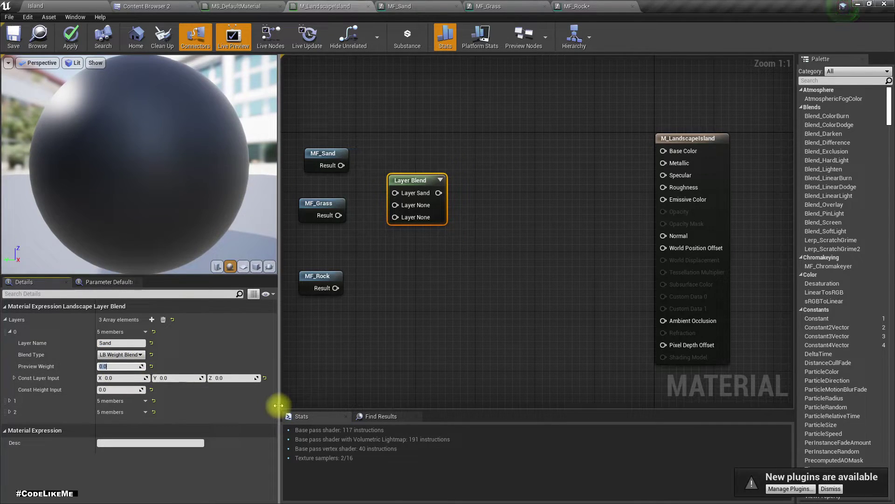
text(1)
key(Return)
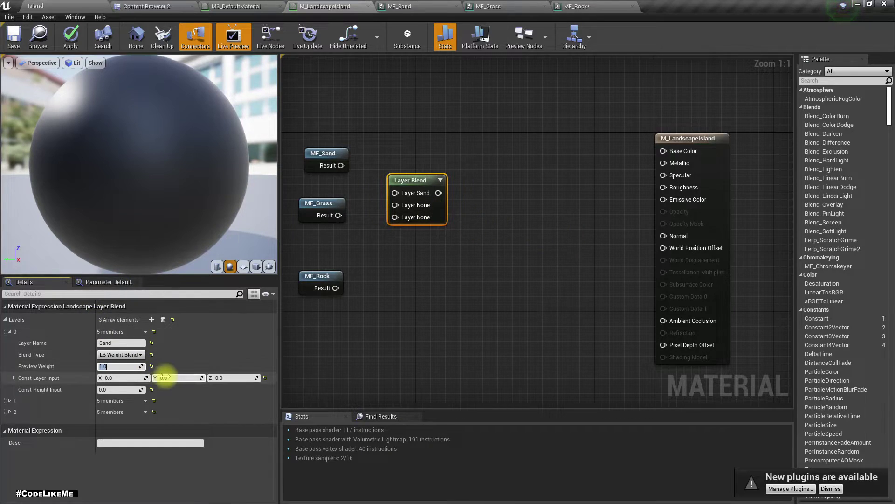
Name the second Layer Blend layer Grass and the third one Rock.
click(9, 400)
scroll(122, 376, down, 1)
click(112, 402)
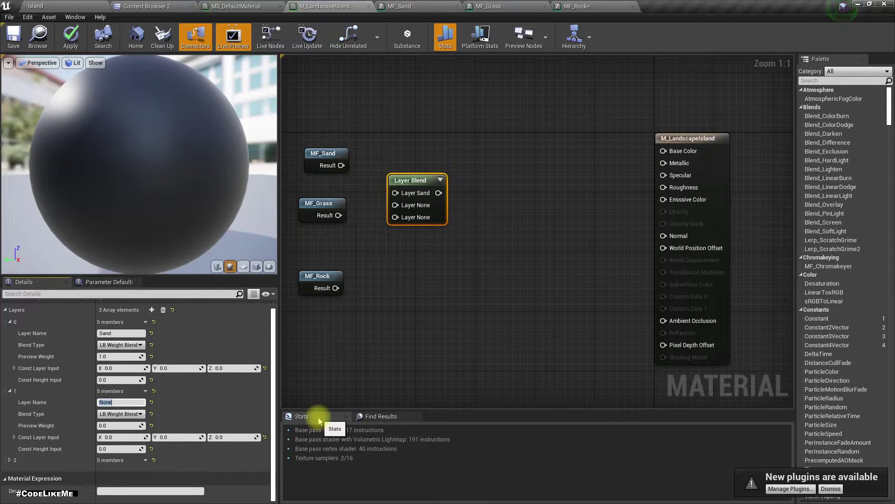
text(Grass)
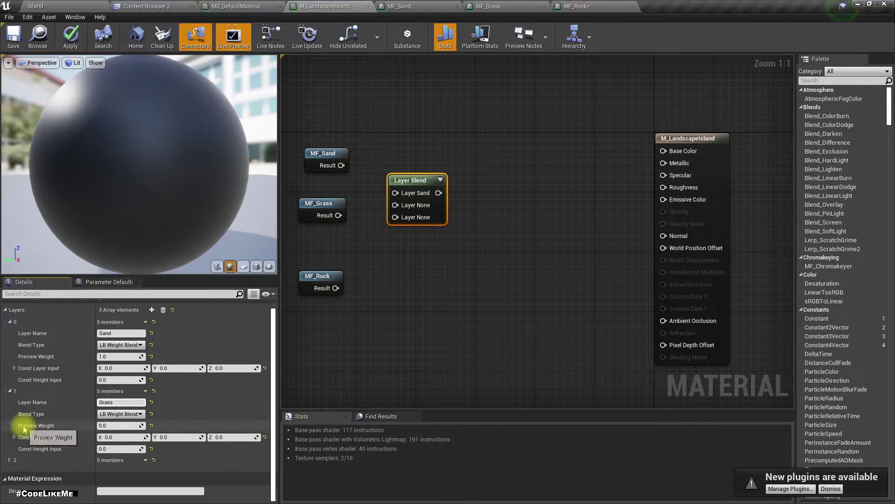
click(10, 460)
scroll(117, 408, down, 2)
click(125, 412)
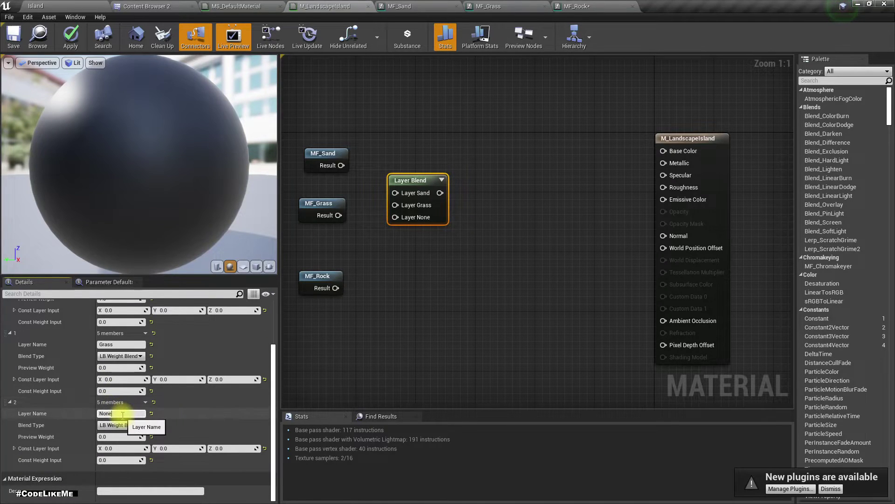
text(Rock)
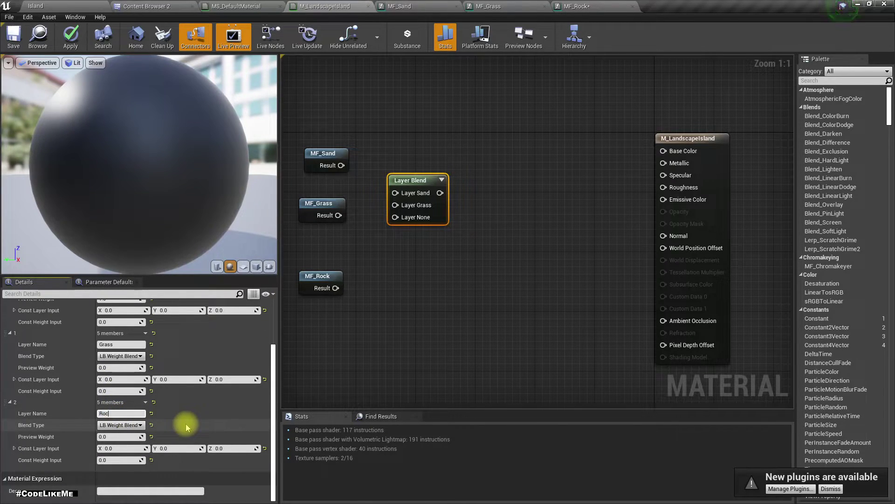
key(Return)
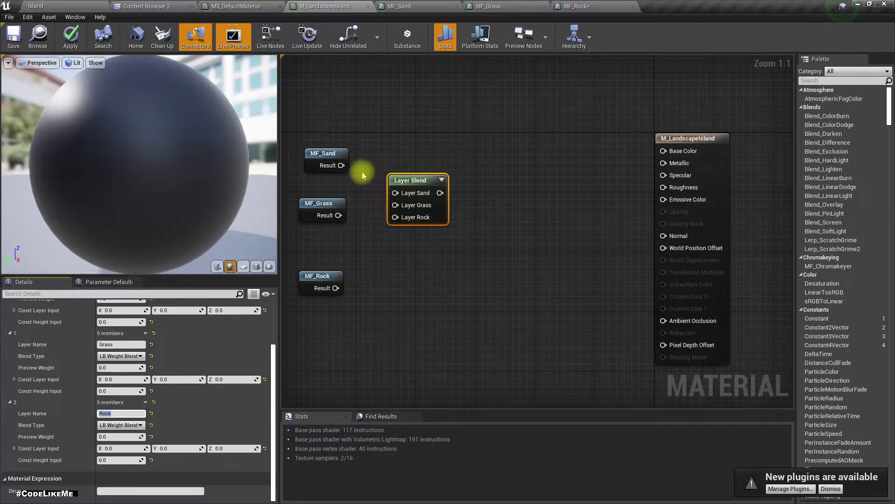
Connect the MF_Sand, MF_Grass and MF_Rock results to the matching Sand, Grass and Rock inputs of the Layer Blend.
drag(341, 165, 339, 217)
drag(335, 288, 395, 217)
Enable Use Material Attributes on M_LandscapeIsland, then feed the Layer Blend output into Material Attributes and apply the changes.
click(714, 136)
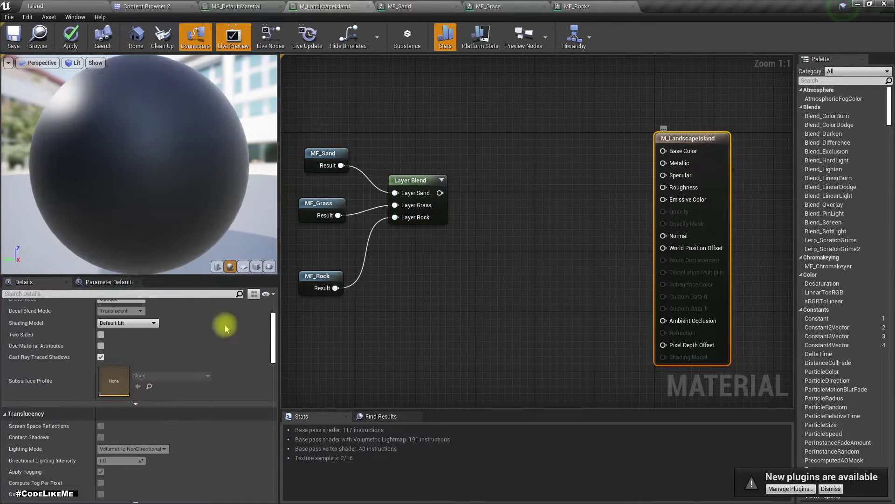
scroll(116, 369, down, 3)
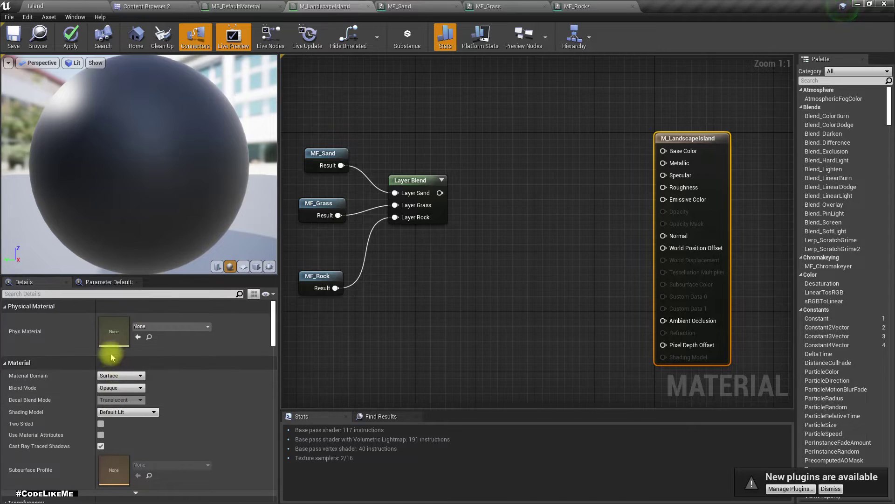
scroll(128, 434, down, 5)
scroll(133, 429, down, 3)
scroll(150, 424, up, 7)
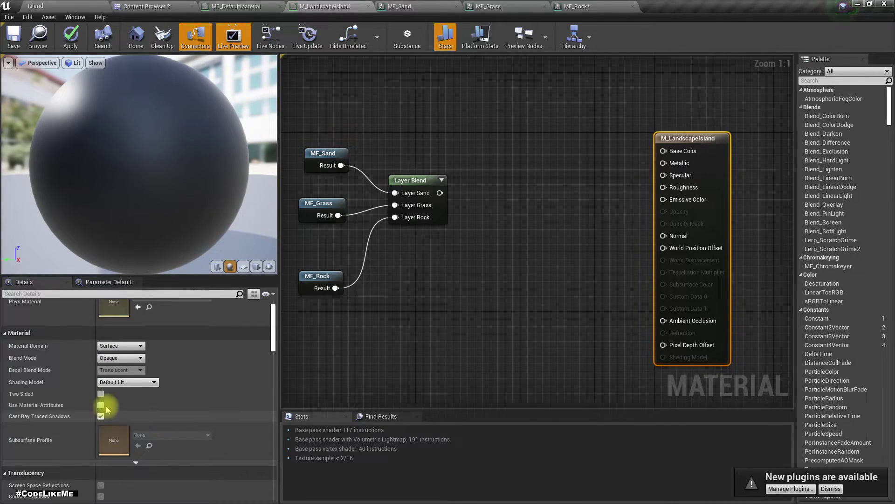
click(101, 405)
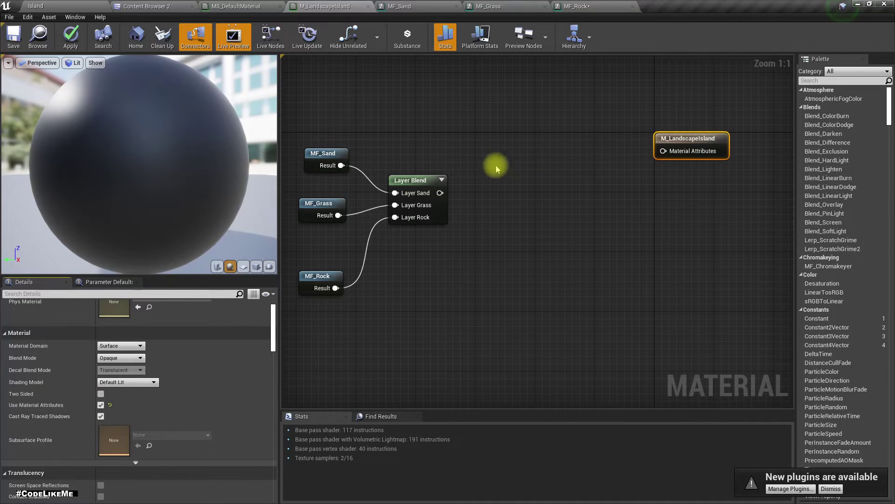
drag(440, 193, 664, 151)
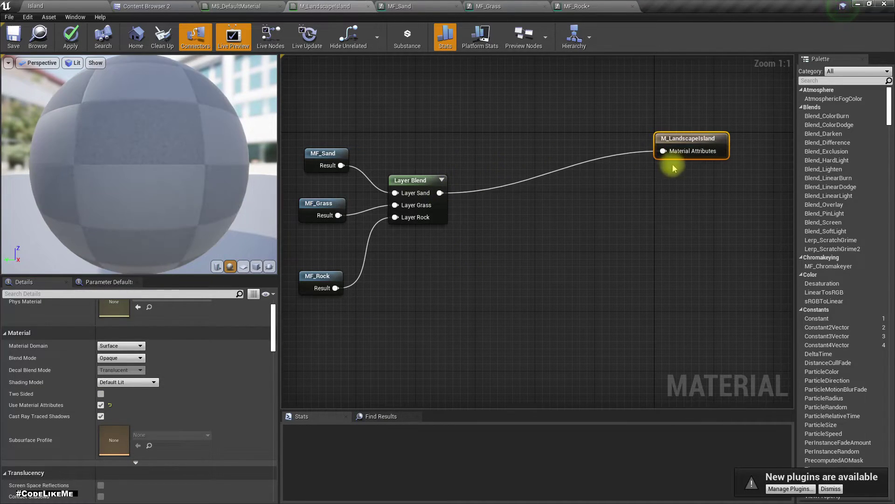
click(72, 38)
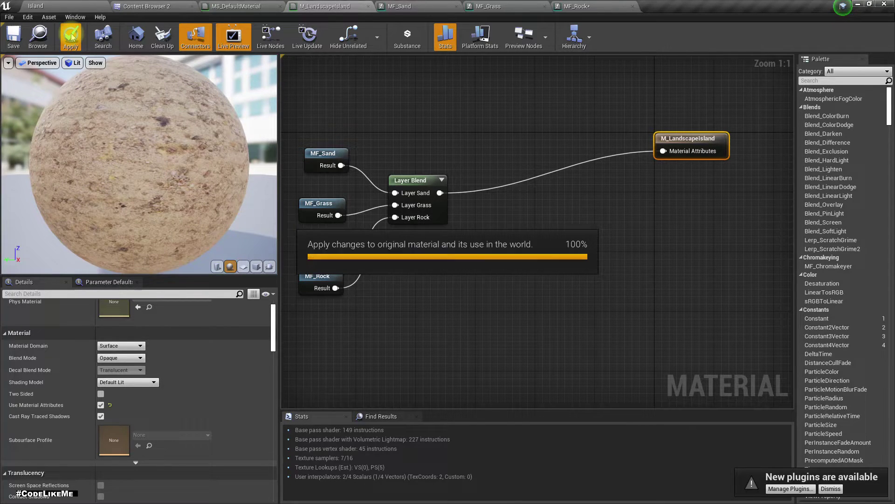
Assign M_LandscapeIsland as the Landscape Material of the Landscape actor in the Island level.
click(63, 4)
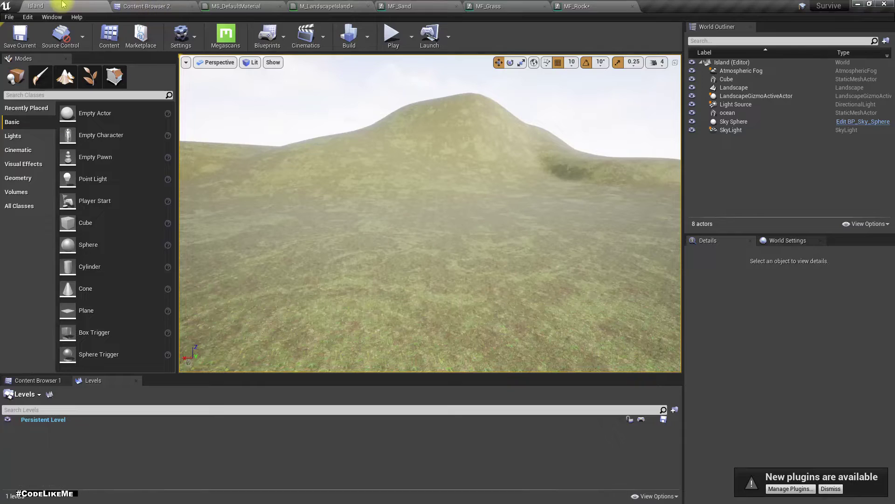
right_drag(482, 270, 387, 266)
right_drag(502, 249, 373, 224)
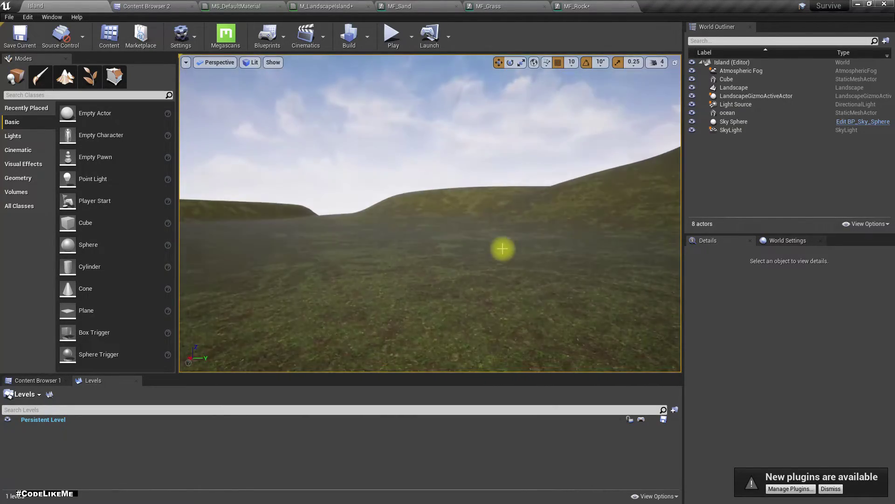
click(733, 87)
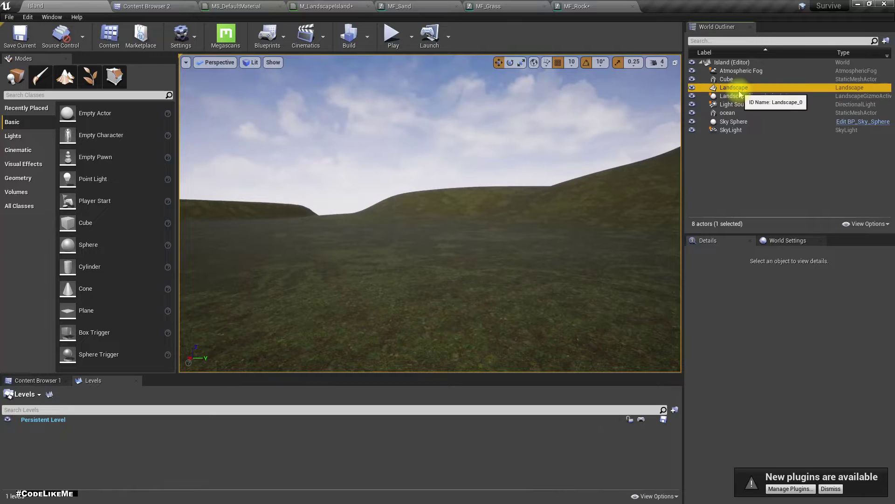
scroll(814, 348, down, 5)
click(811, 426)
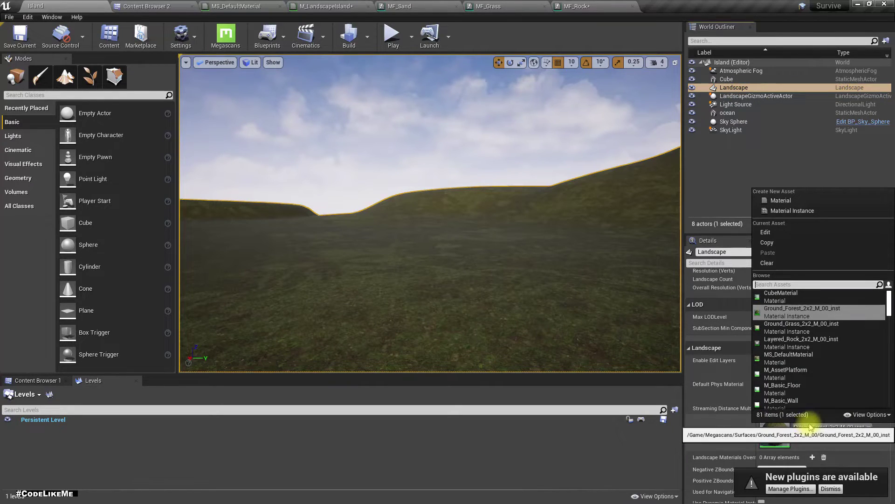
text(m landscap)
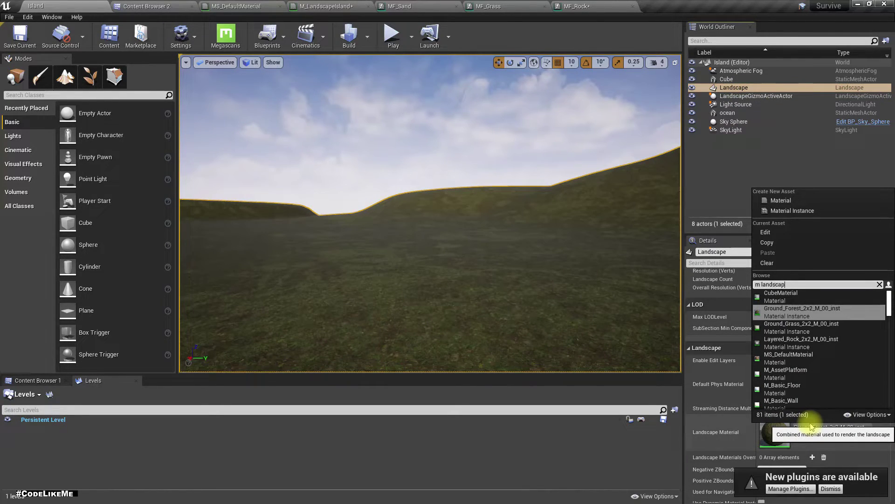
text(e)
click(800, 296)
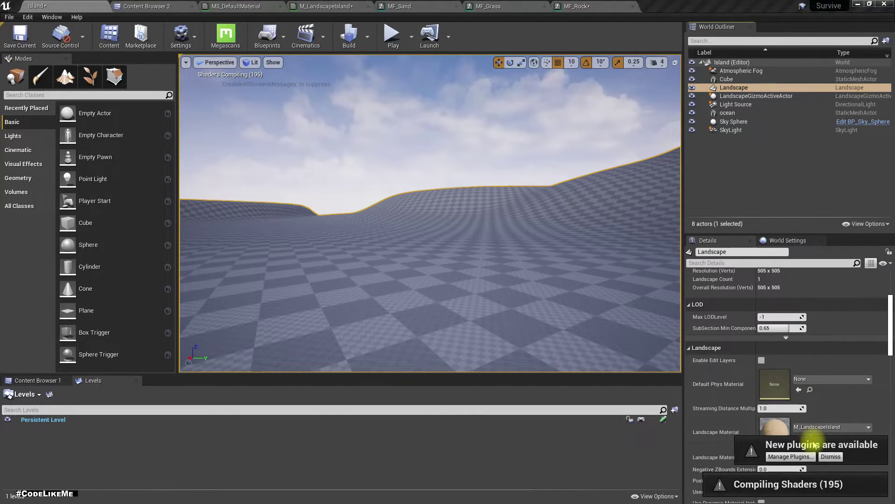
Create a material instance of M_LandscapeIsland in the Materials folder.
click(135, 10)
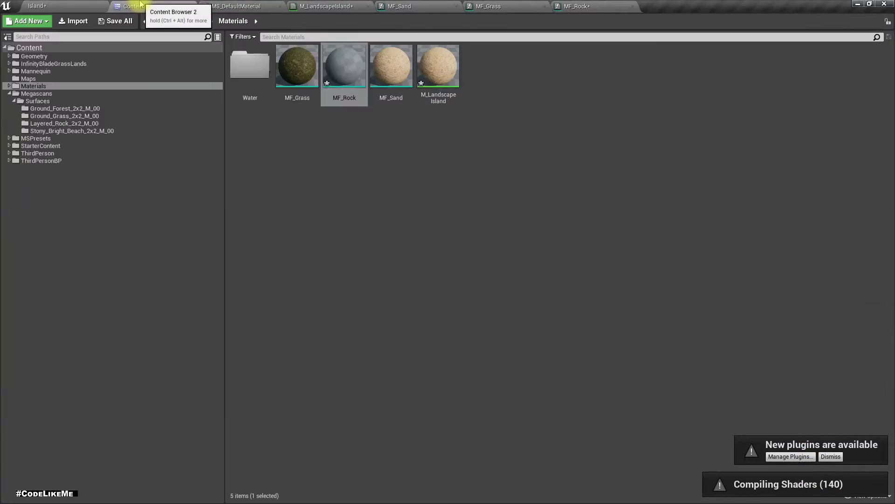
right_click(447, 82)
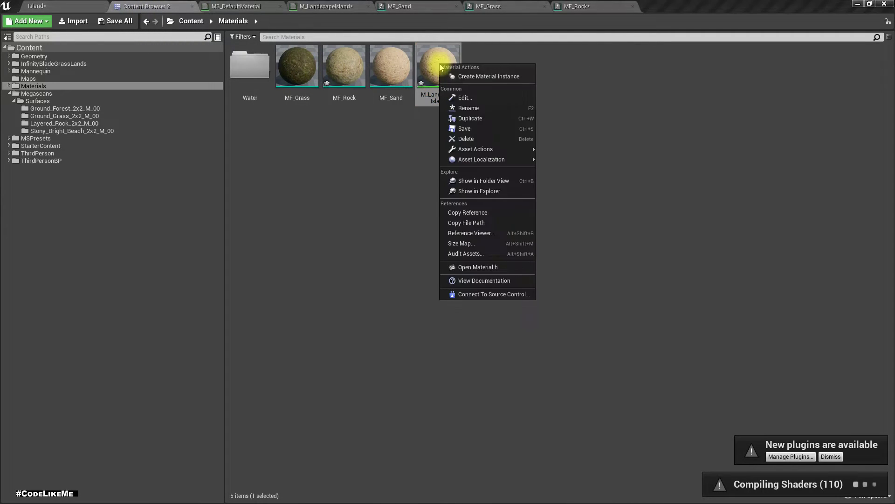
click(444, 75)
Assign M_LandscapeIsland_Inst as the Landscape Material of the Landscape actor and save everything.
drag(484, 69, 791, 438)
right_drag(483, 249, 480, 251)
key(ctrl+shift+s)
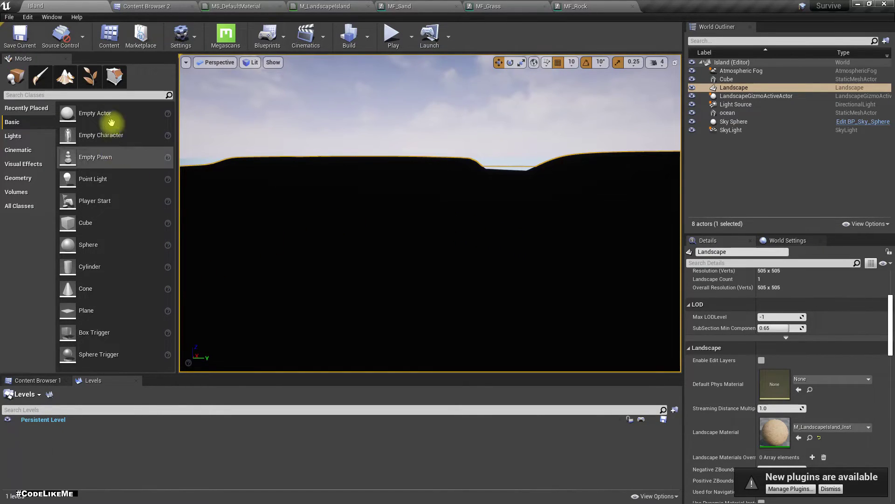
In the Landscape paint mode, create a weight-blended layer info object for the Sand layer in Island_sharedassets.
click(67, 78)
click(66, 78)
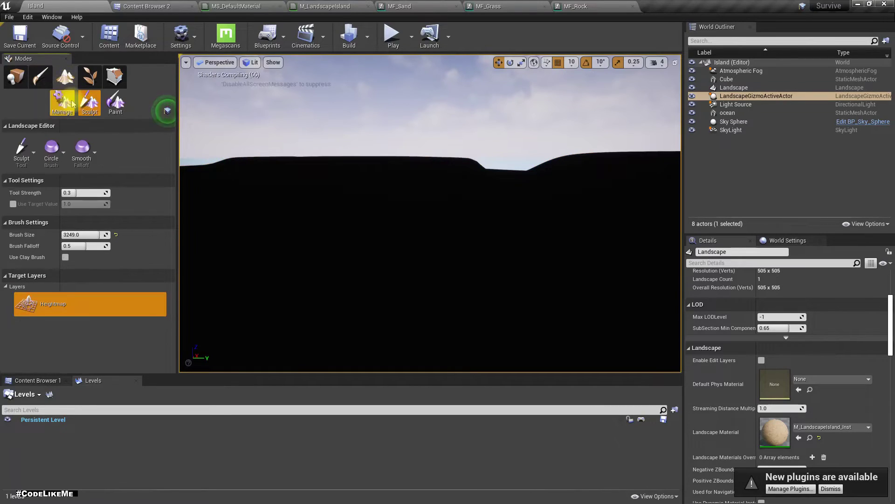
click(115, 102)
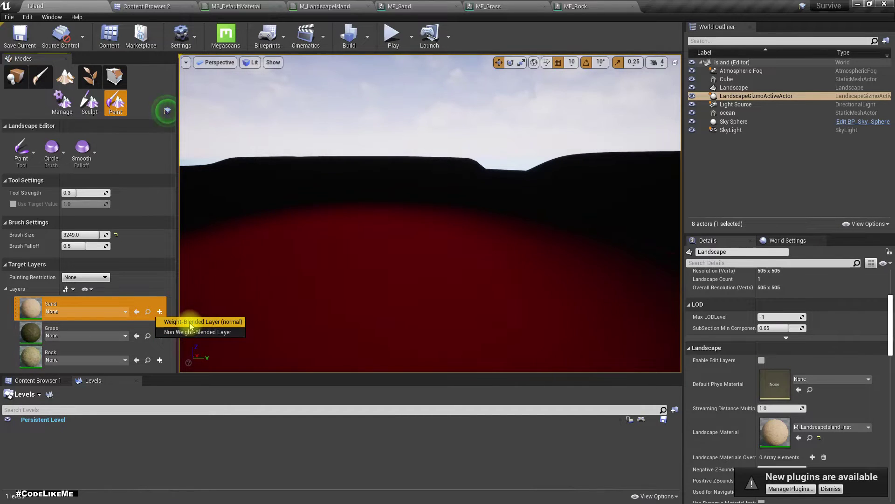
click(191, 323)
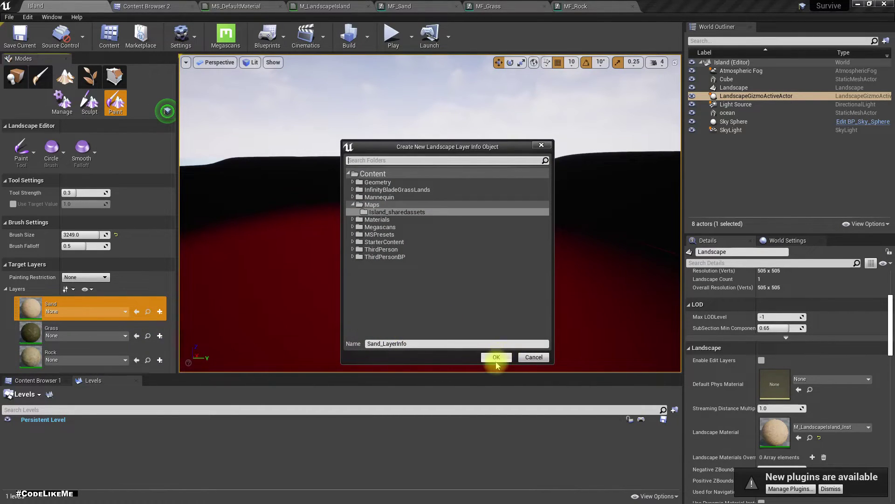
click(494, 361)
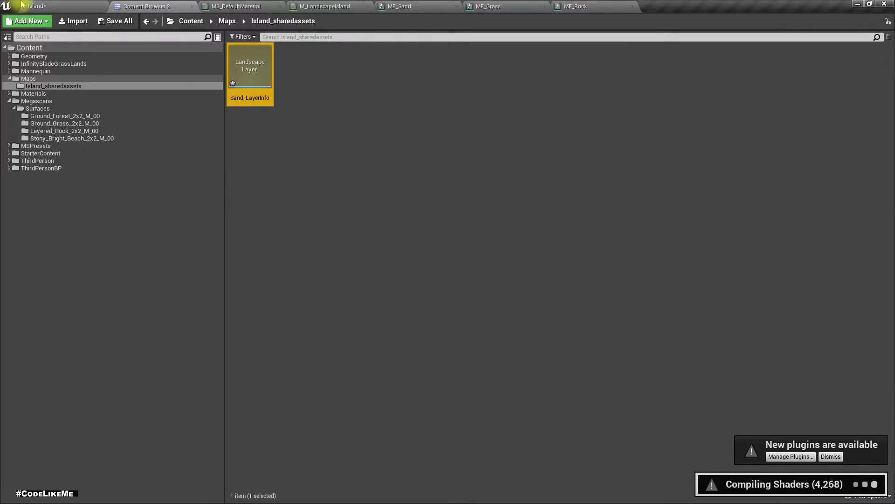
Create weight-blended layer info objects for the Grass and Rock layers in Island_sharedassets and return to the Island level.
click(37, 6)
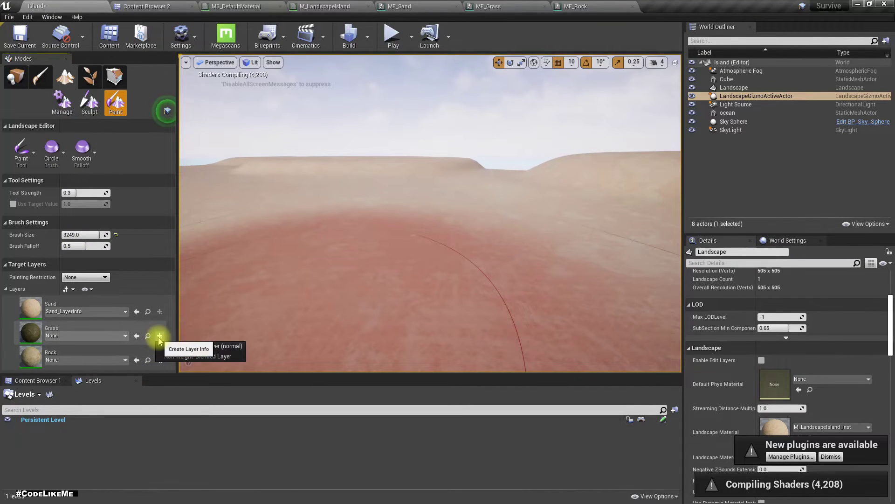
click(189, 345)
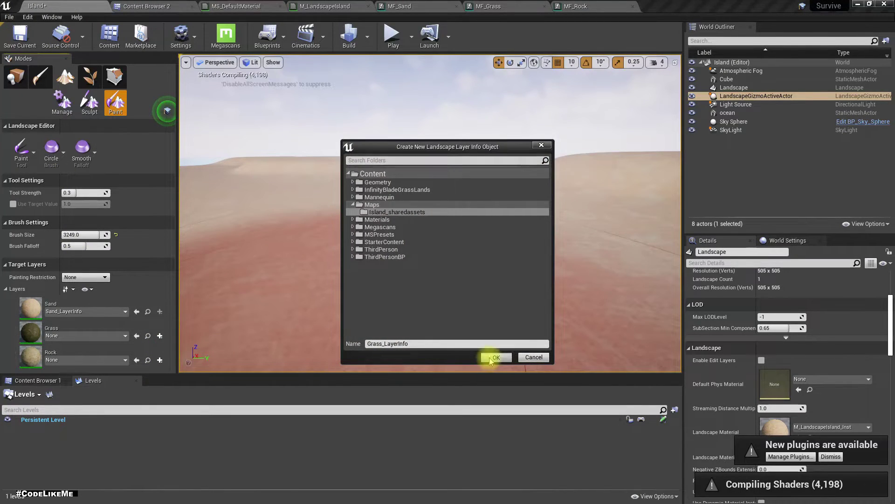
click(494, 358)
click(55, 4)
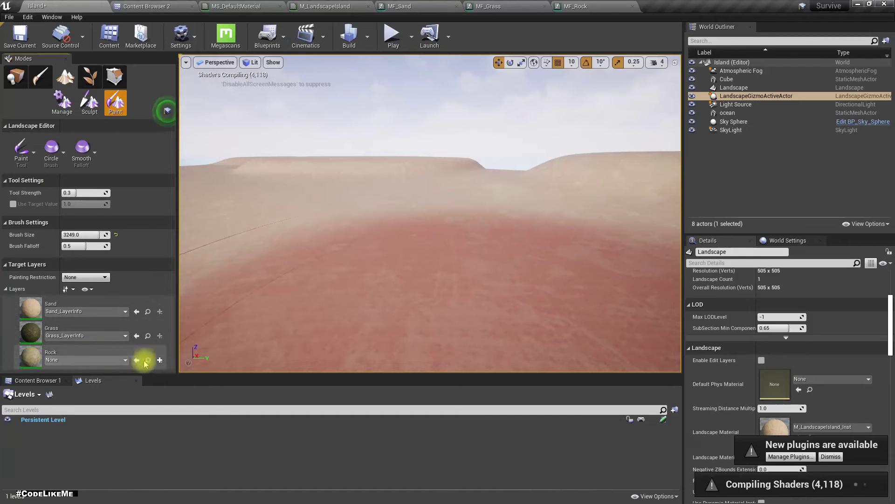
click(163, 370)
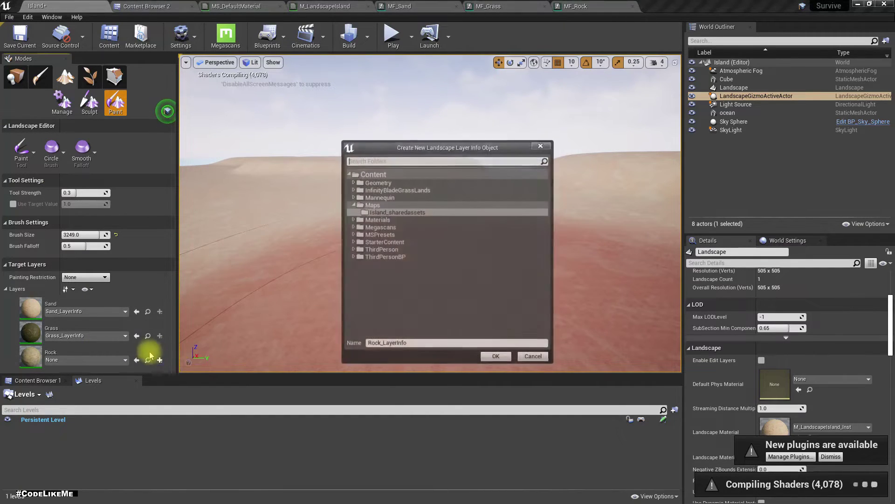
click(497, 357)
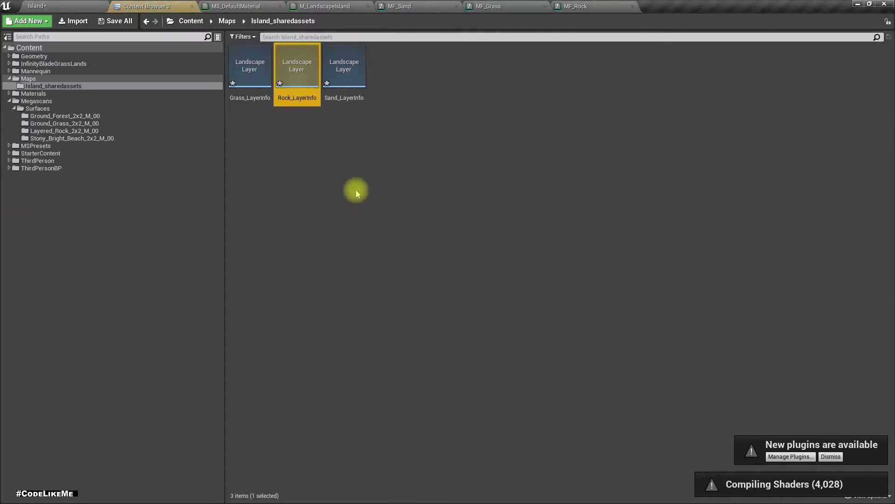
click(47, 5)
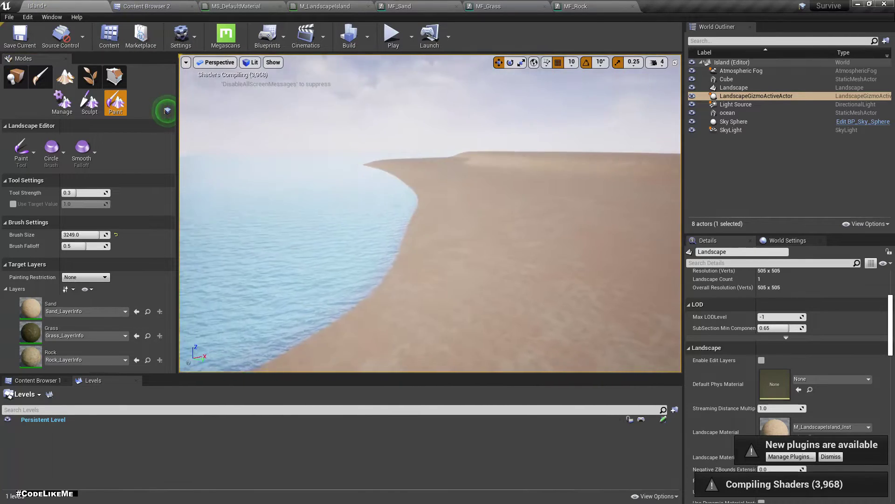
mouse_move(514, 241)
right_down()
mouse_move(485, 245)
mouse_move(522, 241)
right_up()
key(shift+1)
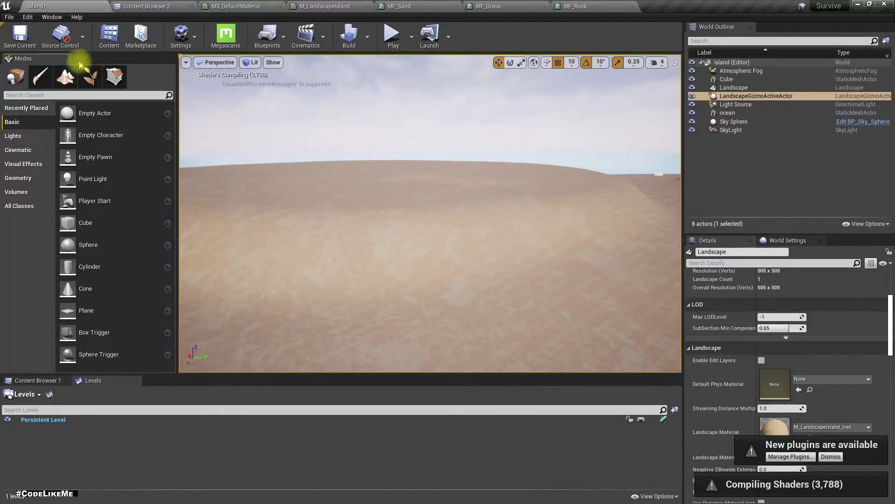
click(322, 224)
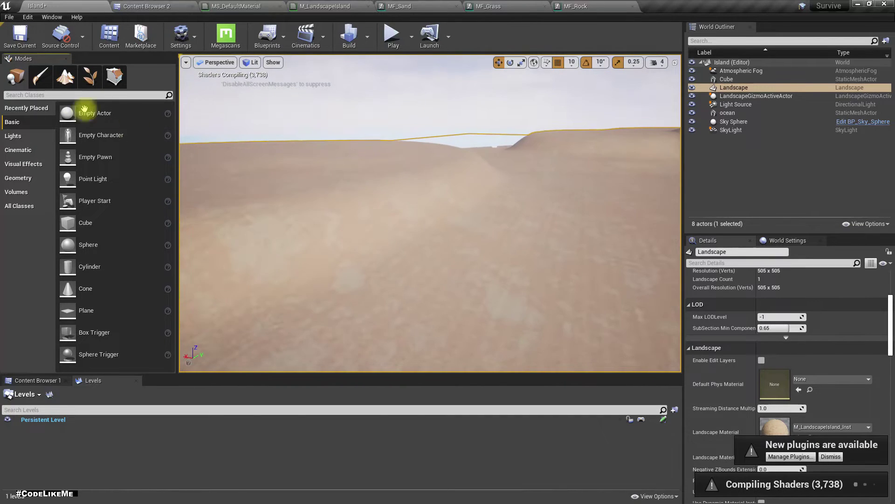
click(65, 78)
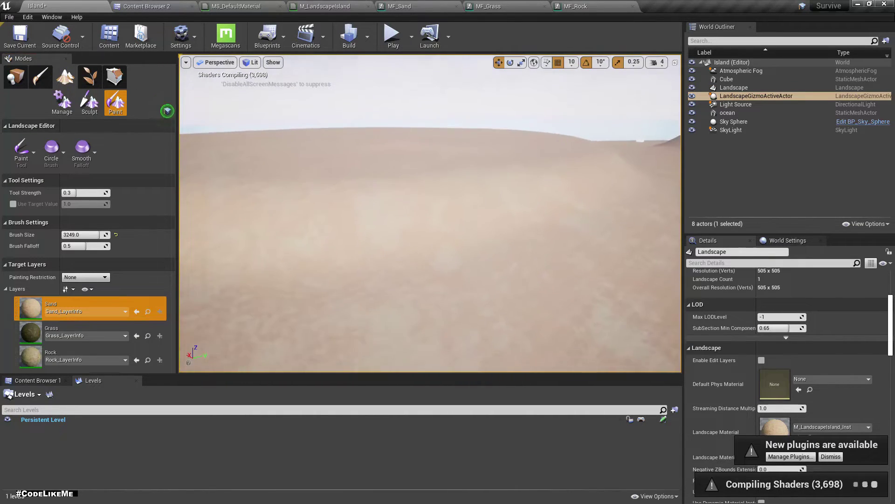
right_drag(430, 213, 404, 239)
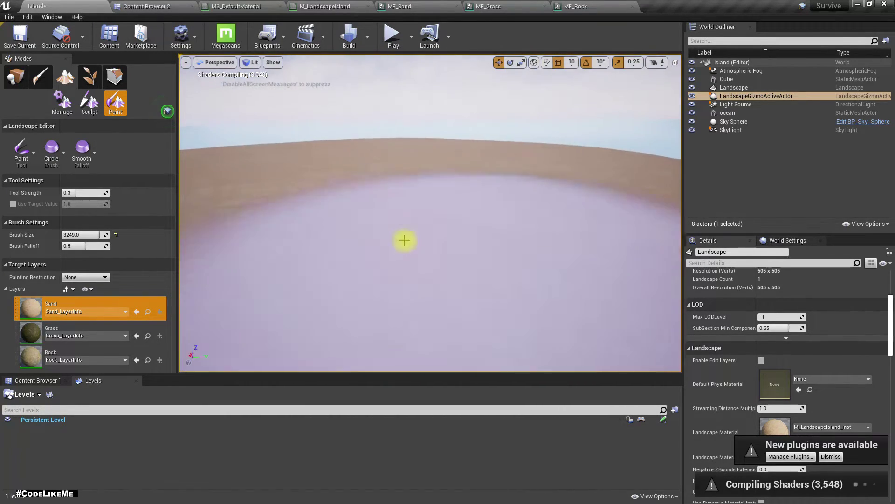
Prepare the Grass layer for painting with a brush size of 1499 and a tool strength of 0.6.
click(36, 330)
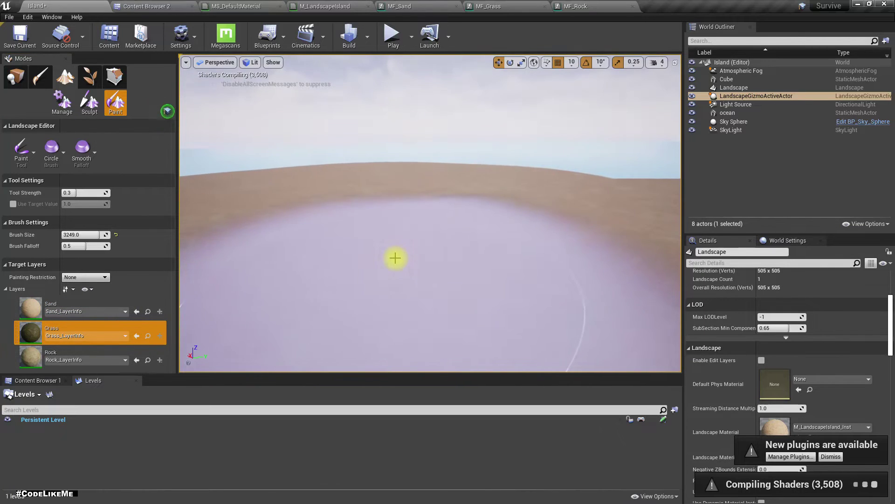
scroll(427, 233, up, 3)
key(bracketleft)
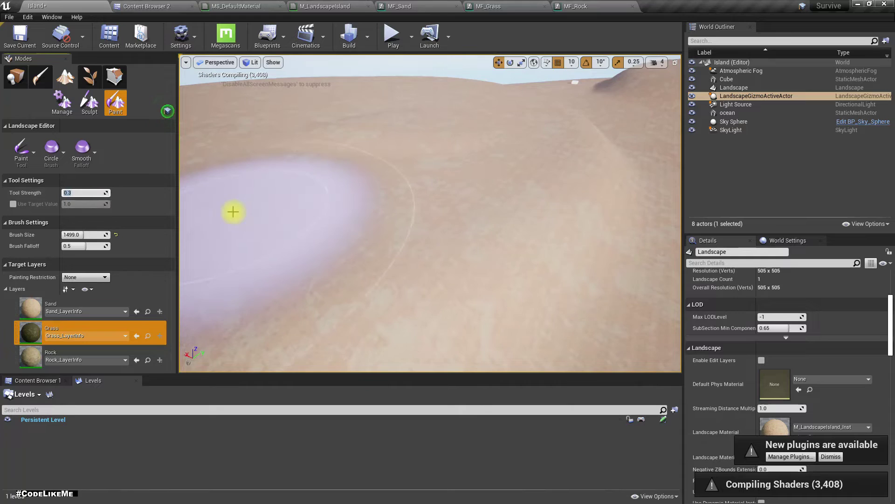
right_drag(525, 198, 535, 180)
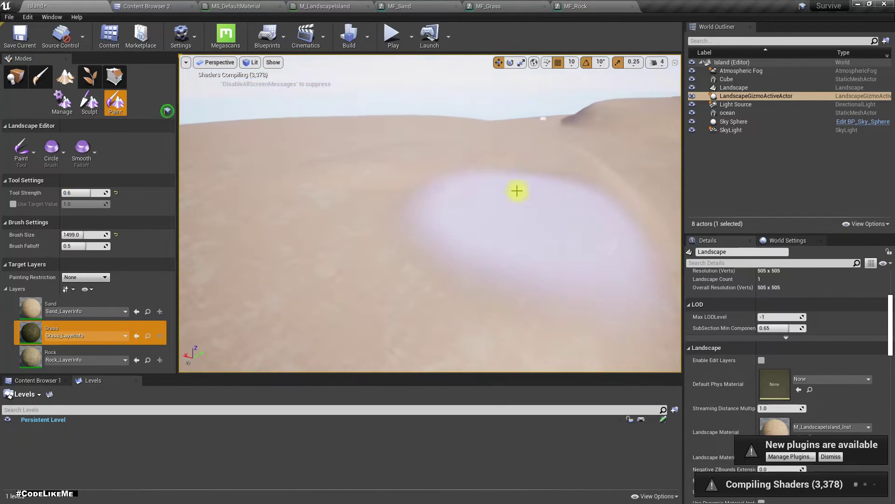
Inspect the painted areas of the landscape and read the shader compile messages for M_LandscapeIsland in the Output Log.
mouse_move(449, 208)
right_down()
mouse_move(383, 211)
mouse_move(434, 237)
mouse_move(422, 237)
mouse_move(454, 234)
mouse_move(460, 224)
mouse_move(457, 233)
mouse_move(466, 232)
right_up()
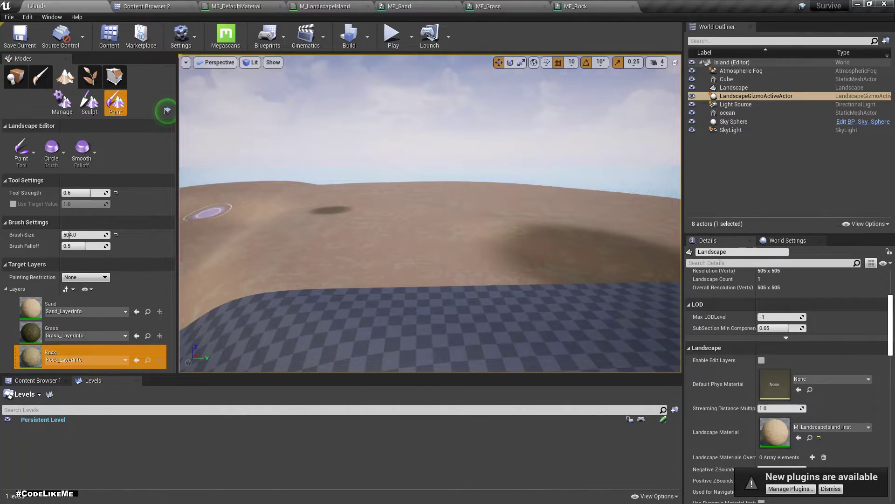
right_drag(208, 213, 225, 239)
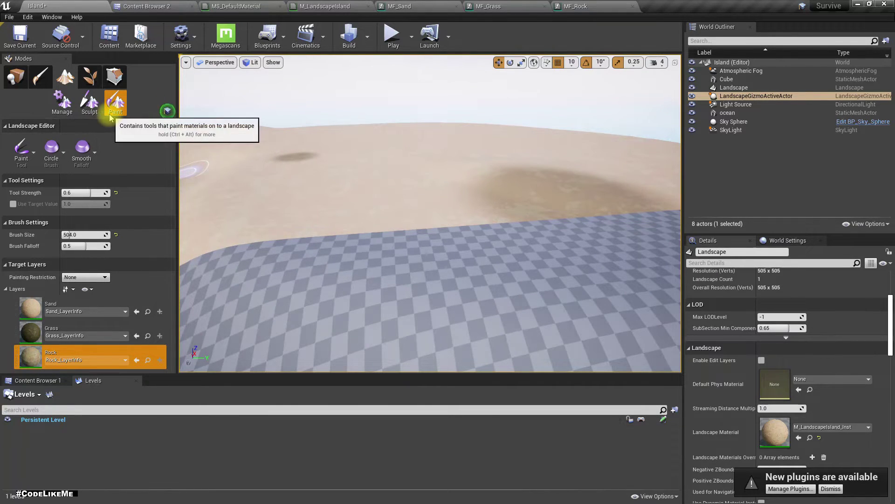
right_drag(334, 233, 349, 255)
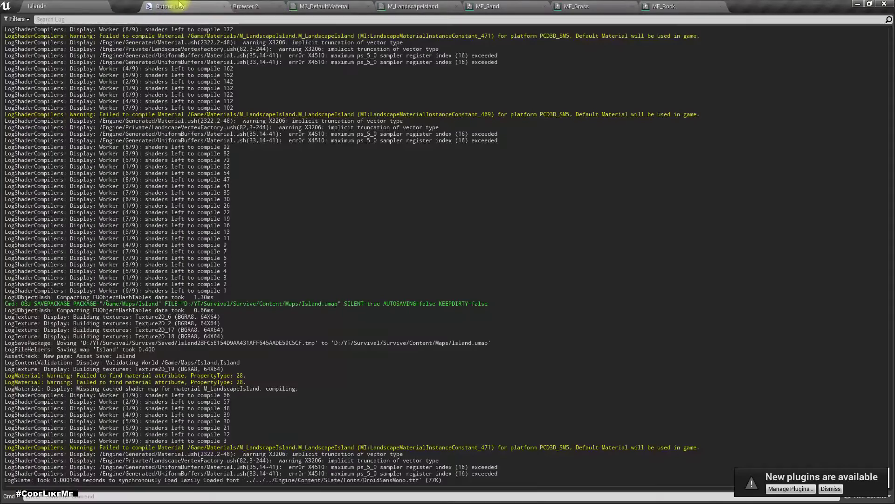
click(80, 6)
right_drag(404, 207, 451, 213)
mouse_move(401, 226)
right_down()
mouse_move(403, 235)
mouse_move(367, 240)
mouse_move(390, 208)
mouse_move(390, 223)
mouse_move(408, 219)
mouse_move(400, 226)
mouse_move(419, 212)
right_up()
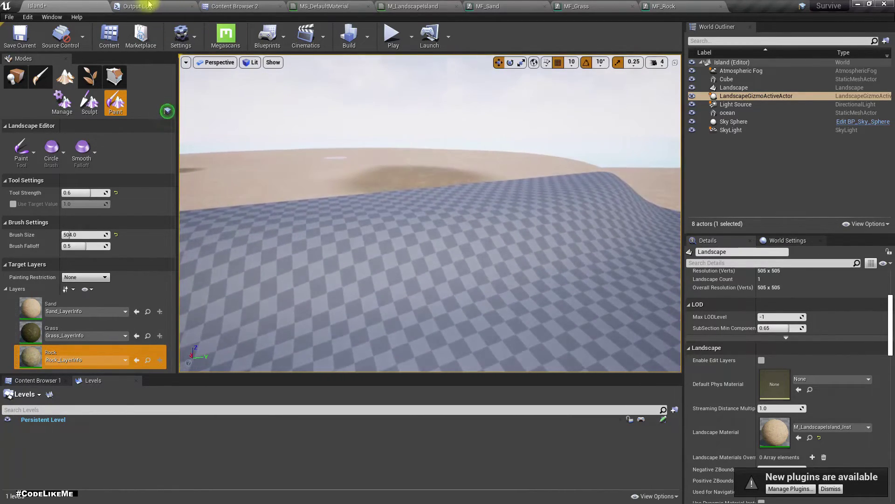
click(145, 6)
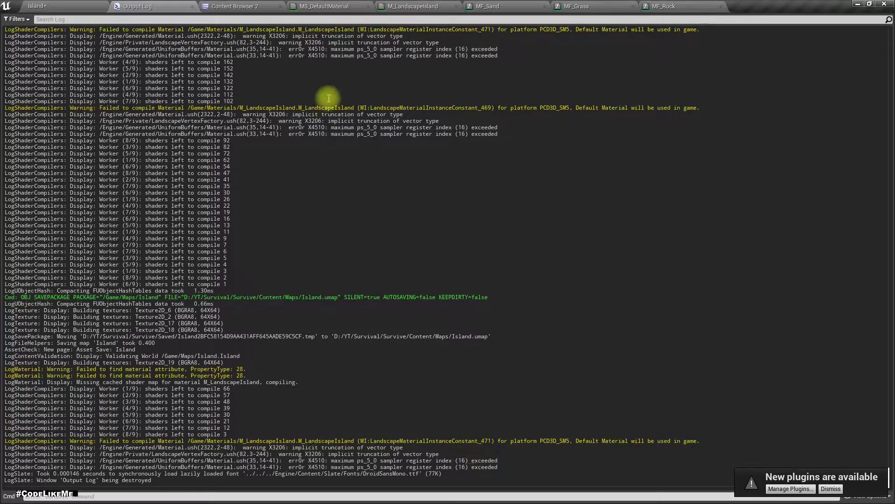
Examine the texture samples in the MF_Sand graph, across its Micro Texture Variation, Albedo, Roughness and Normal groups.
click(467, 4)
scroll(464, 184, down, 5)
scroll(385, 204, up, 3)
right_drag(353, 188, 447, 178)
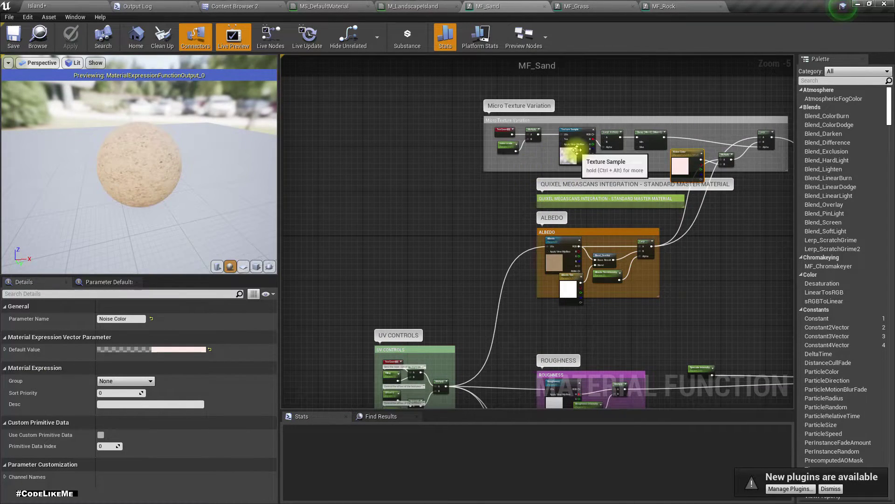
right_drag(396, 240, 308, 209)
scroll(480, 159, up, 1)
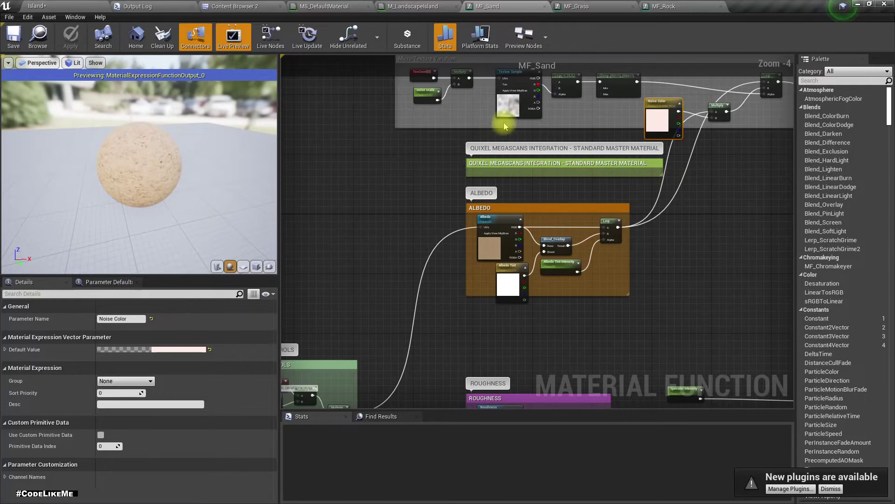
right_drag(504, 124, 464, 176)
click(472, 186)
scroll(472, 186, down, 3)
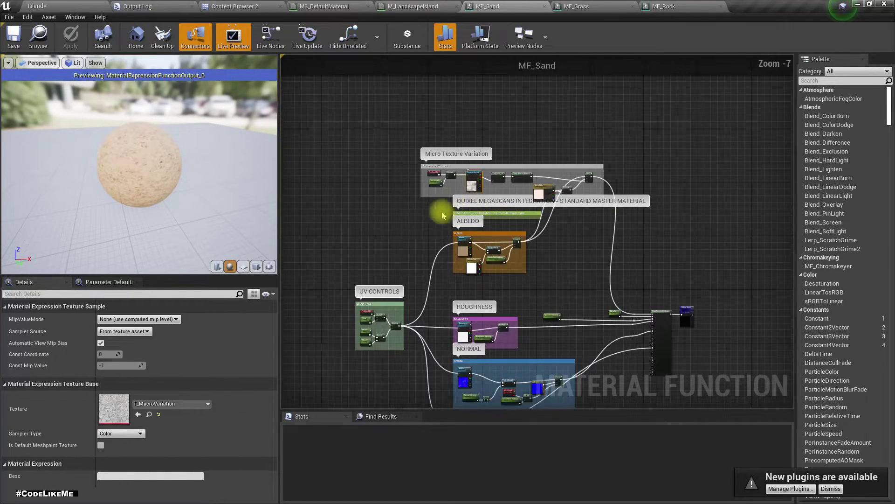
right_drag(420, 234, 434, 171)
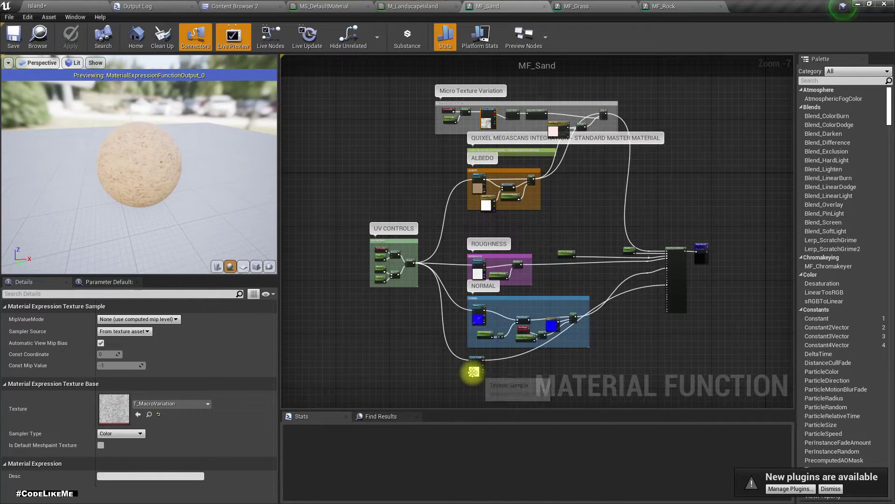
scroll(494, 377, up, 4)
scroll(494, 377, down, 6)
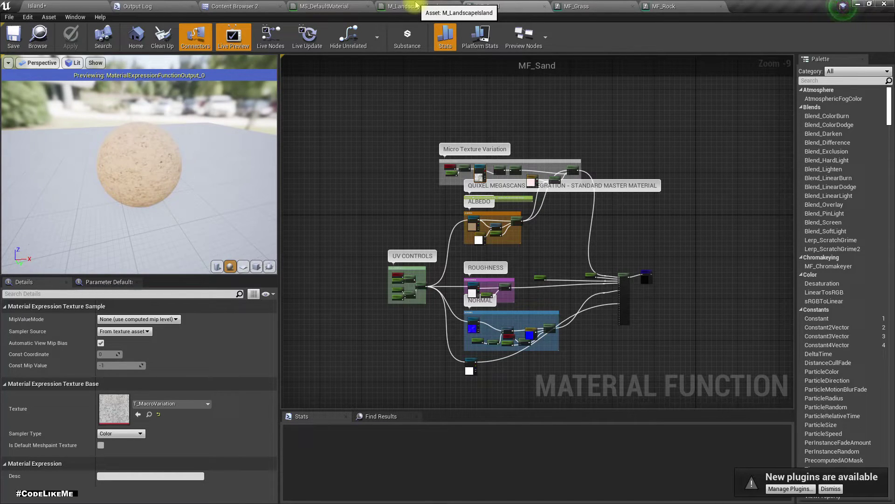
scroll(490, 211, up, 4)
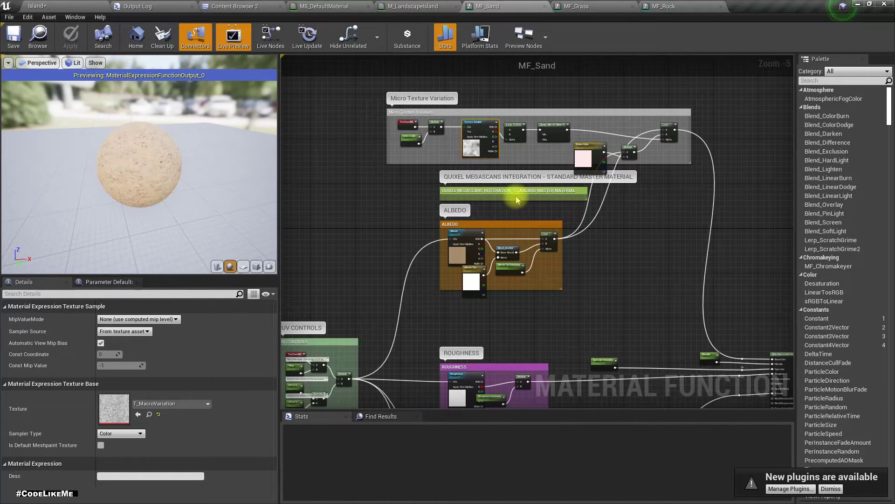
right_drag(499, 205, 455, 203)
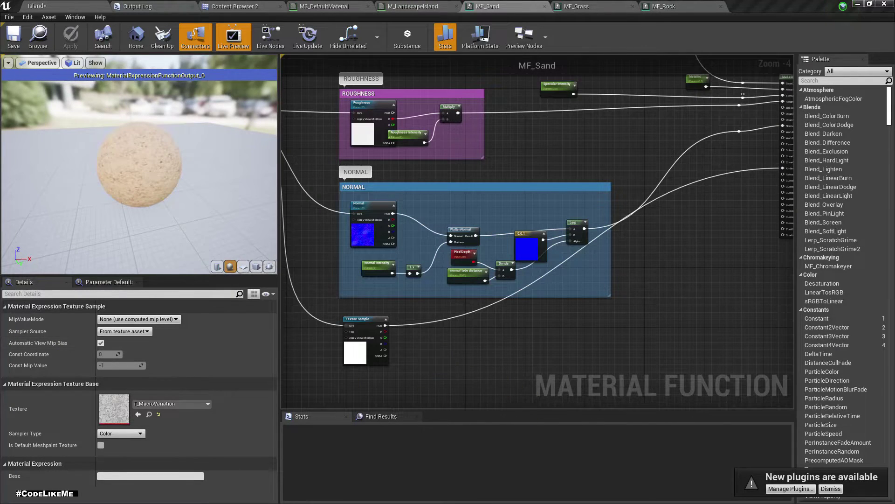
right_drag(436, 357, 506, 406)
scroll(473, 179, up, 3)
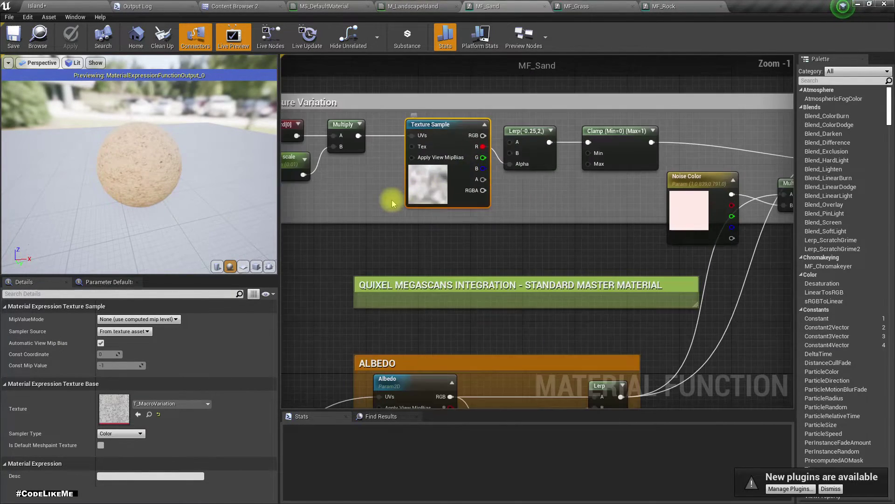
right_drag(367, 196, 472, 201)
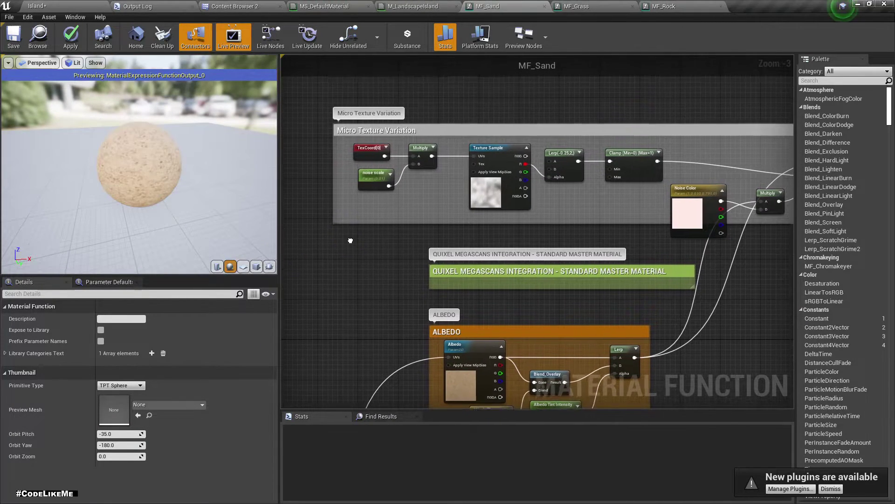
scroll(426, 216, up, 3)
drag(497, 140, 438, 175)
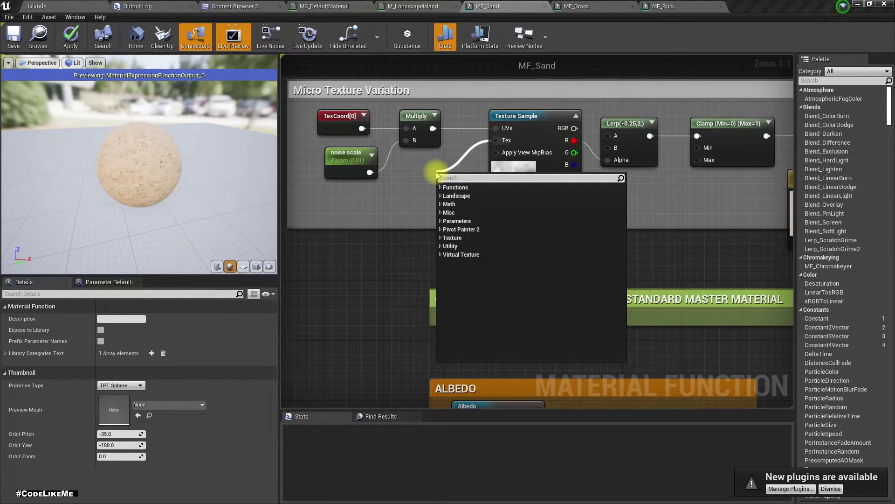
click(453, 187)
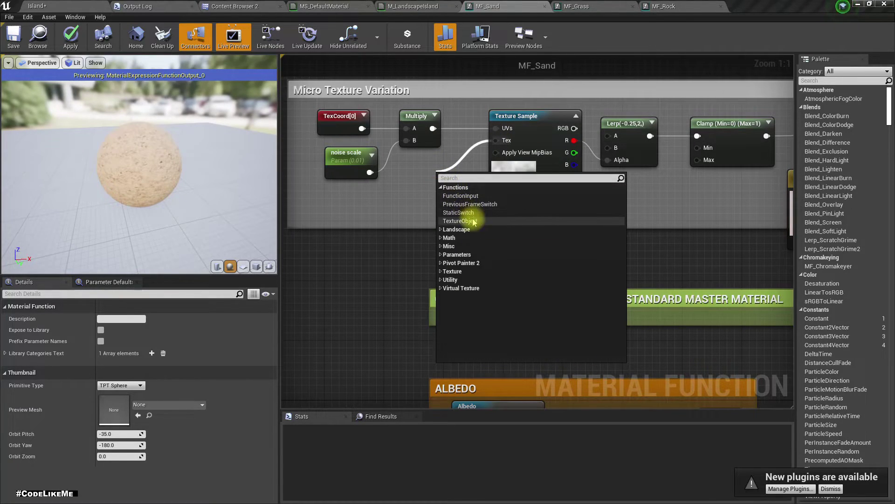
click(376, 224)
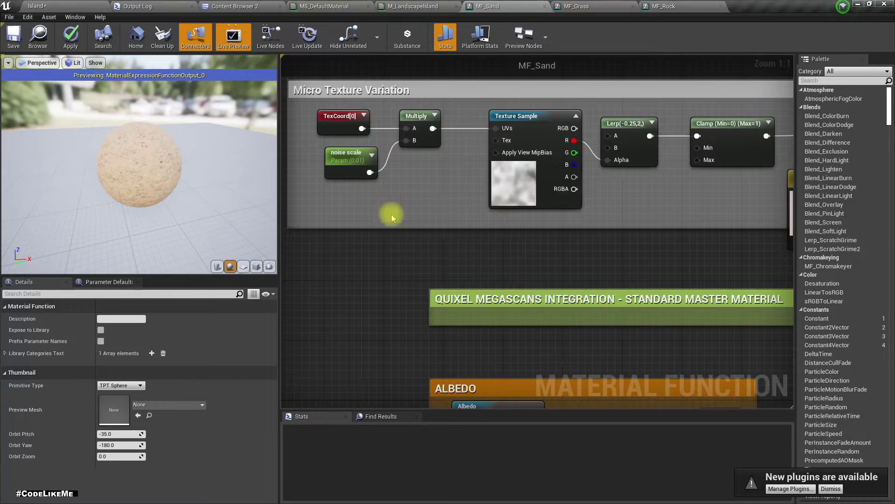
Add a FunctionInput node feeding the Tex input of the Micro Texture Variation Texture Sample and place it below the noise scale parameter.
drag(506, 140, 393, 195)
text(f7functionin)
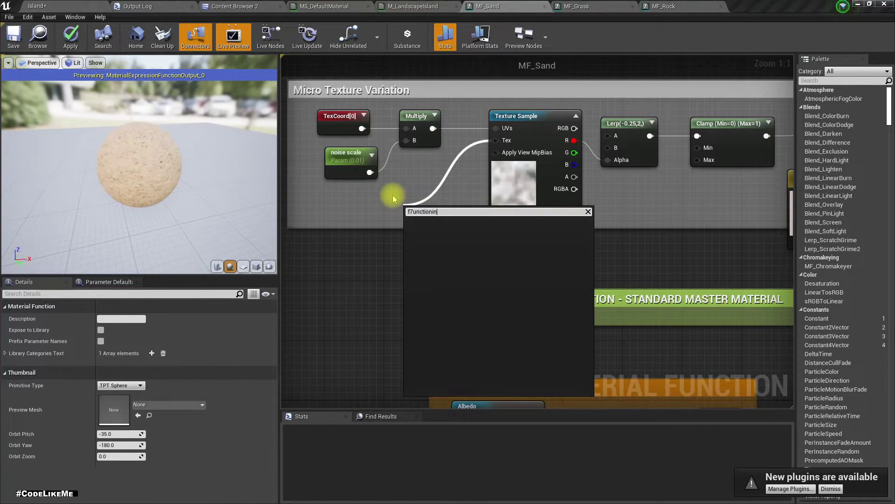
key(ctrl+a)
text(fu)
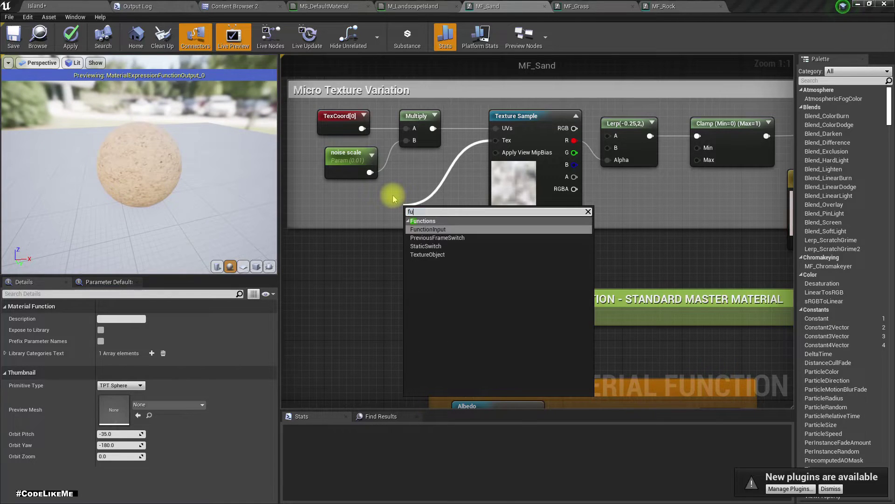
key(Return)
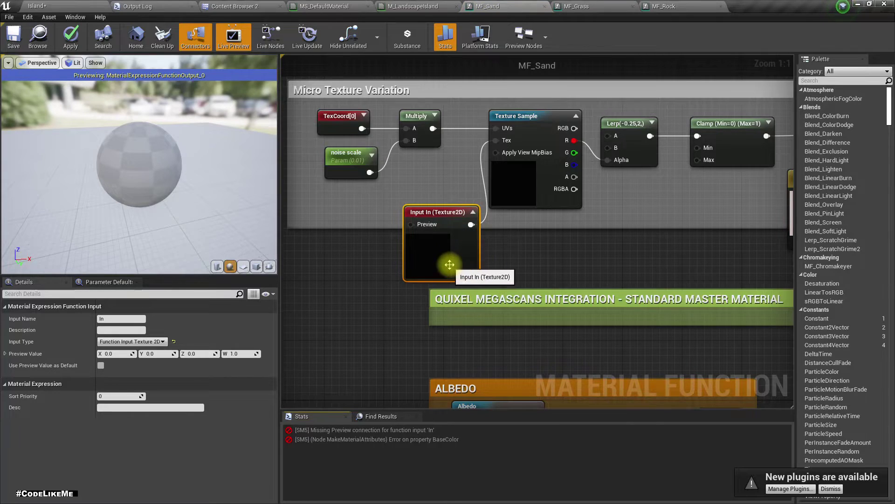
drag(447, 222, 345, 207)
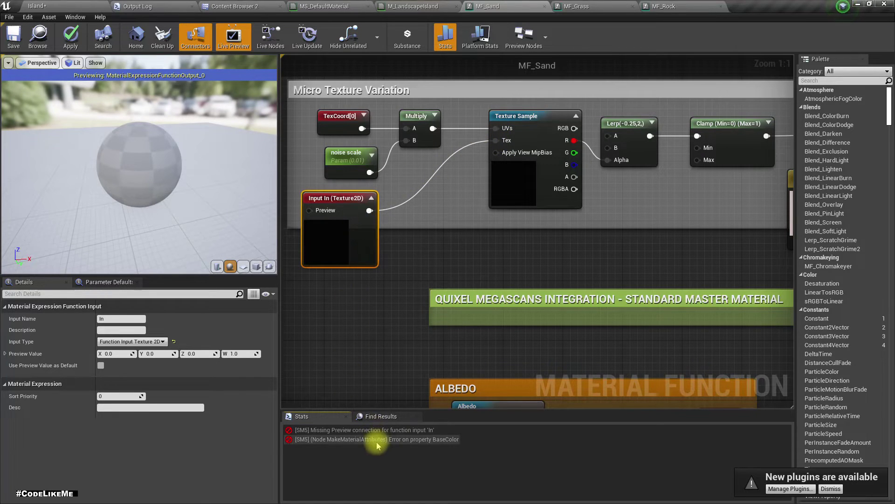
click(353, 430)
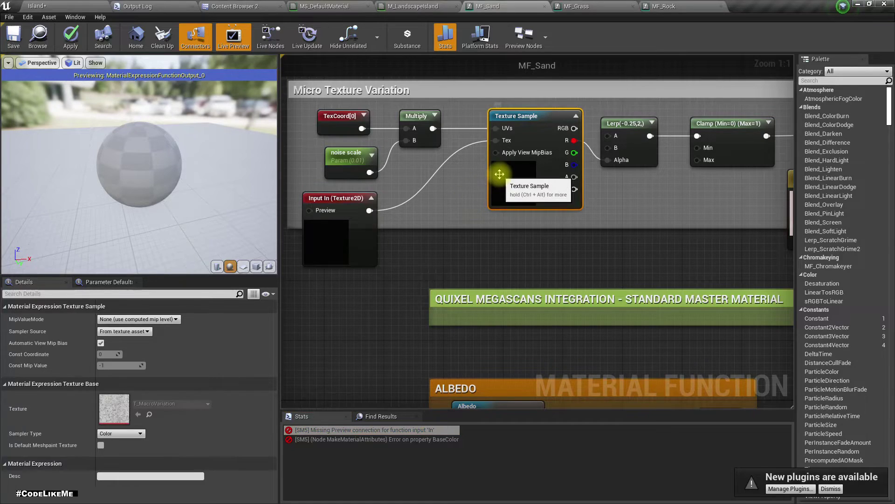
Shift the Texture2D function input node closer beneath the noise scale parameter and undo the recent node moves.
drag(338, 209, 360, 201)
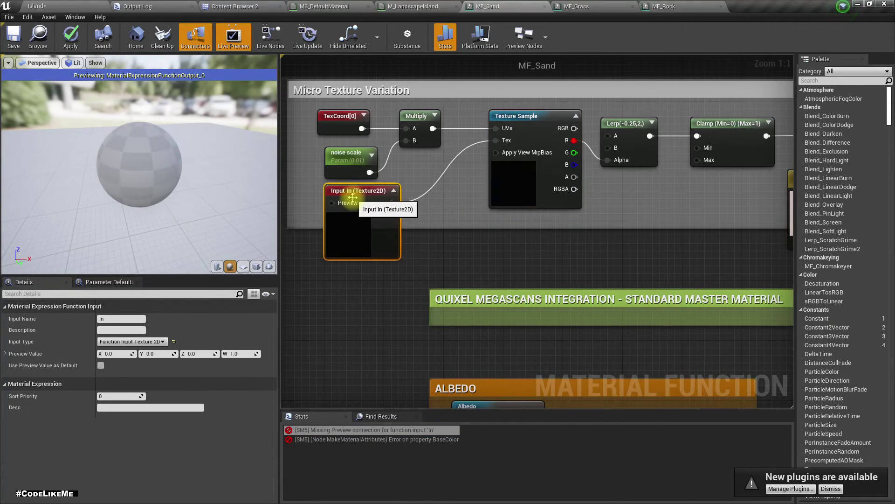
key(ctrl+z)
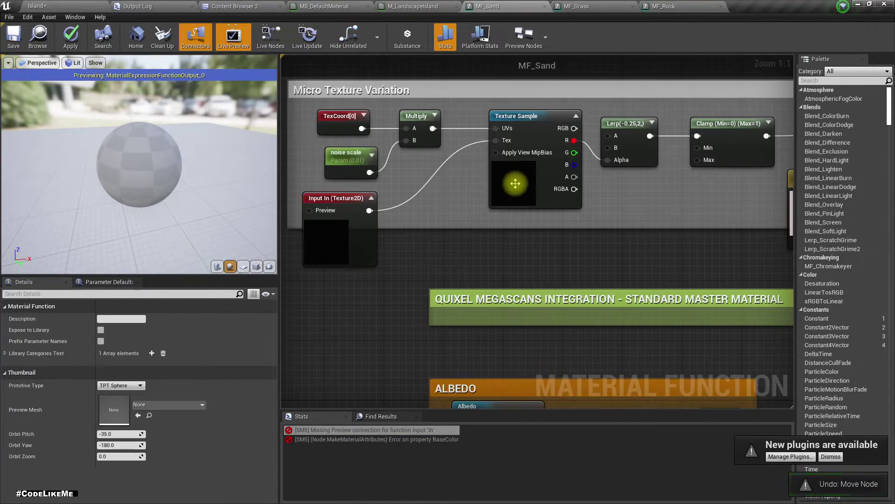
key(ctrl+z)
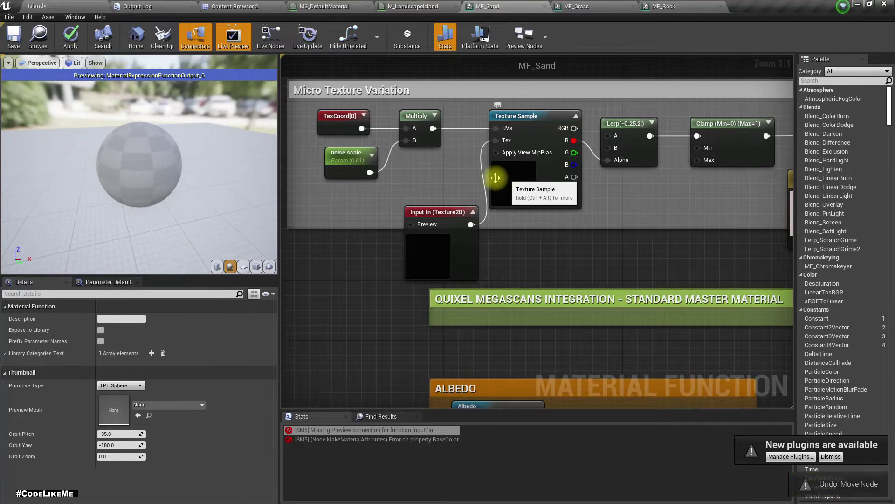
key(ctrl+z)
Inspect the texture assigned to MF_Grass's Micro Texture Variation sample in its texture editor, and look over the MF_Rock graph.
click(578, 7)
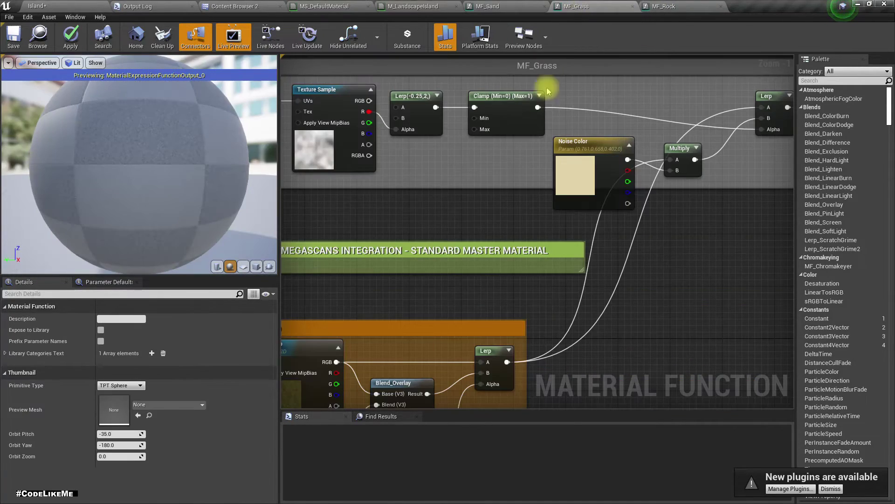
click(313, 154)
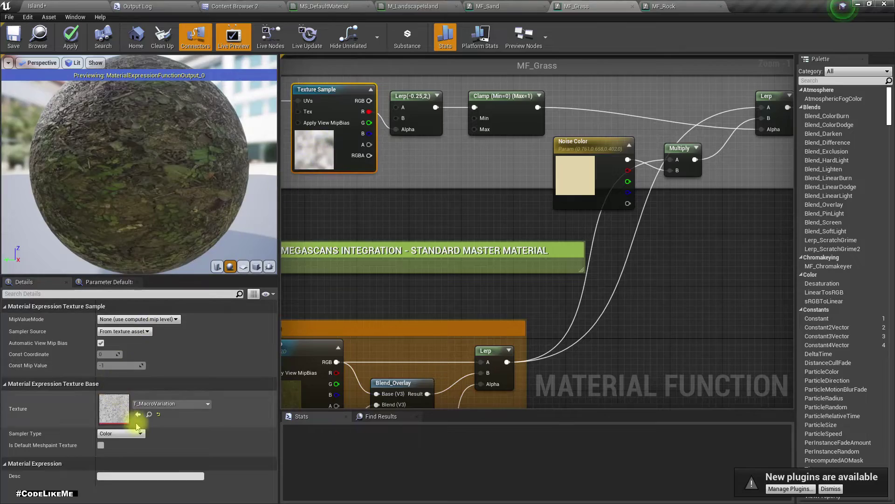
click(150, 415)
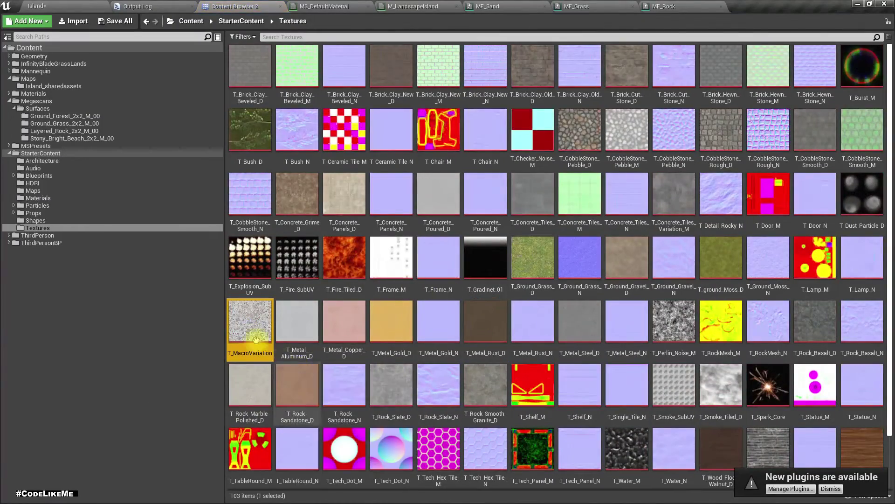
double_click(246, 322)
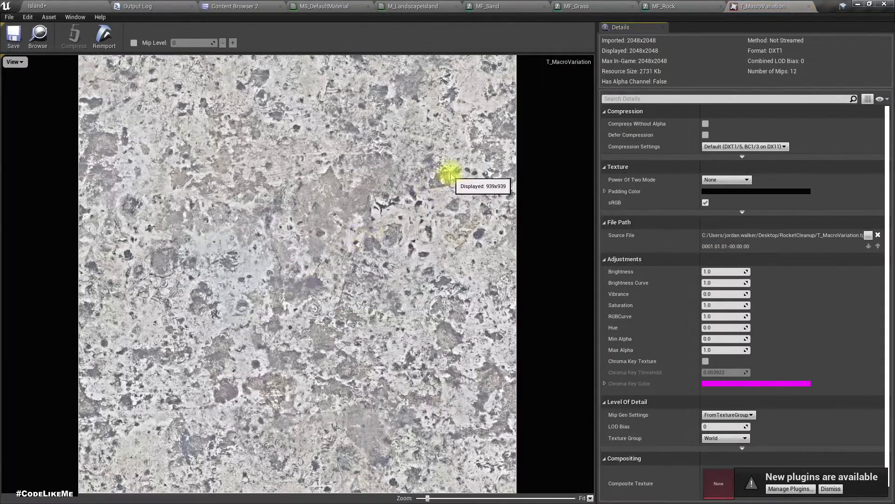
click(673, 5)
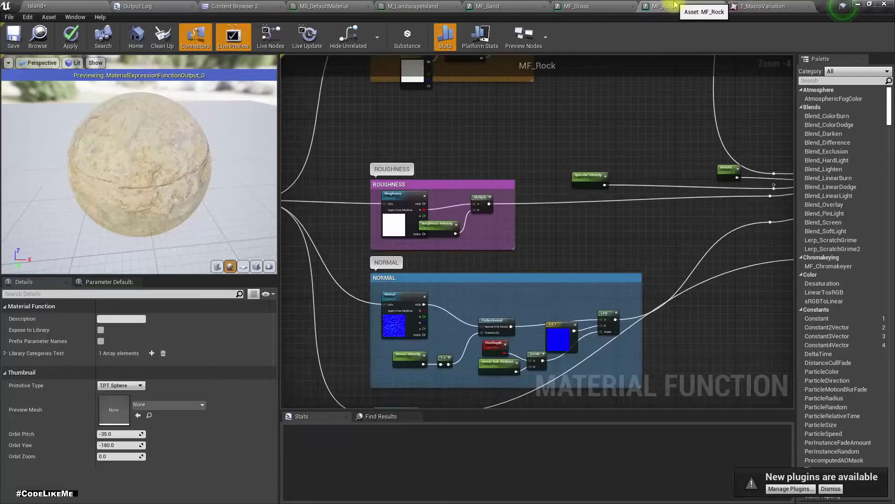
click(590, 6)
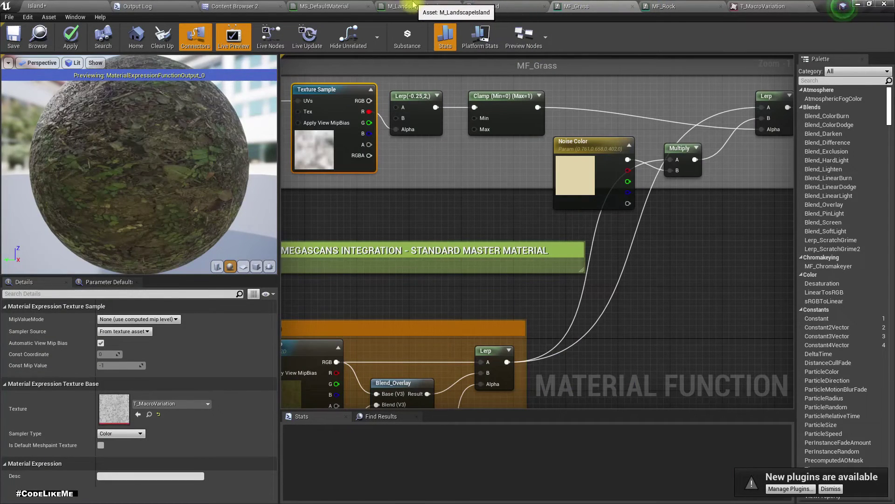
click(452, 9)
Set the input name of the Texture2D function input in MF_Sand to Noise Texture.
click(493, 5)
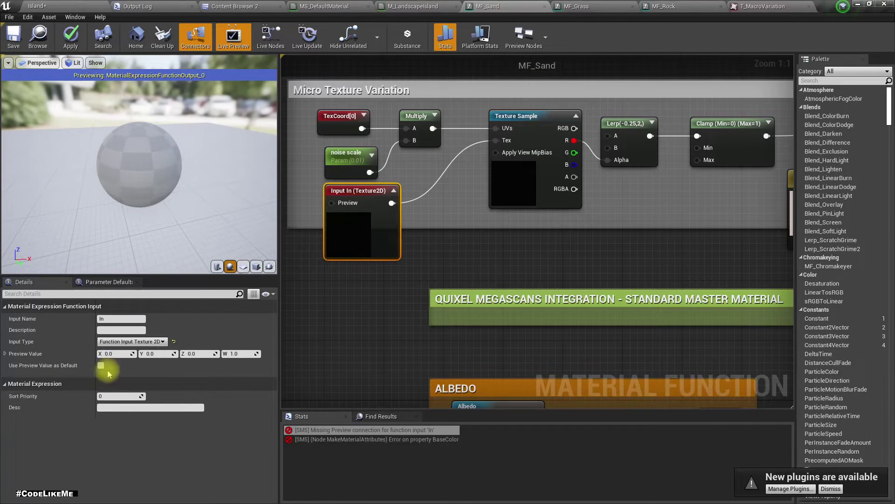
click(118, 319)
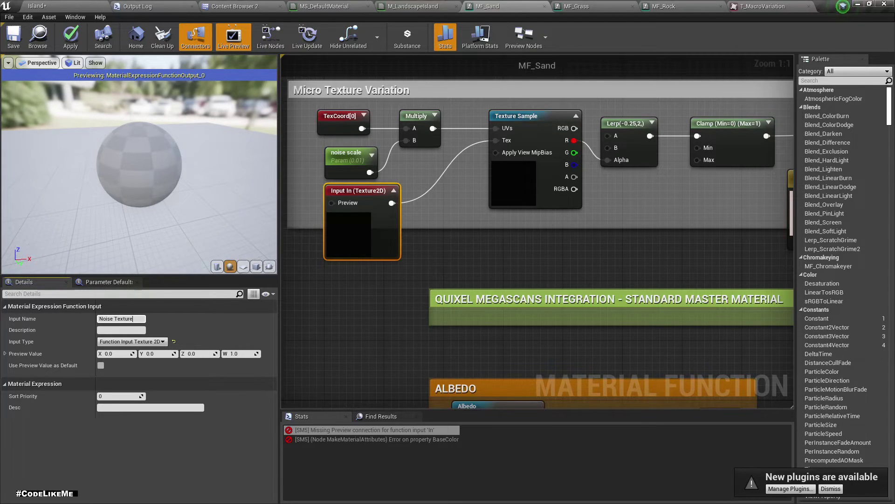
key(Return)
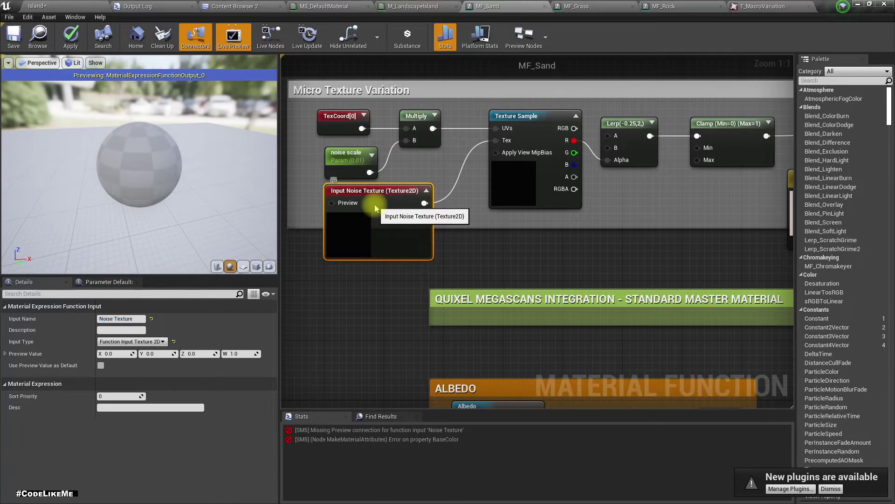
Paste the Noise Texture function input into MF_Grass and connect it to the Tex input of the Micro Texture Variation Texture Sample.
click(587, 5)
right_drag(382, 213, 633, 252)
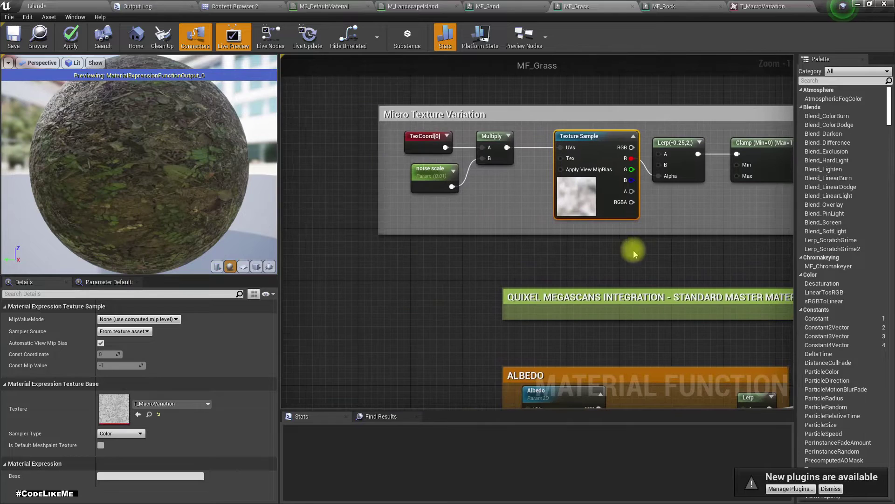
key(ctrl+v)
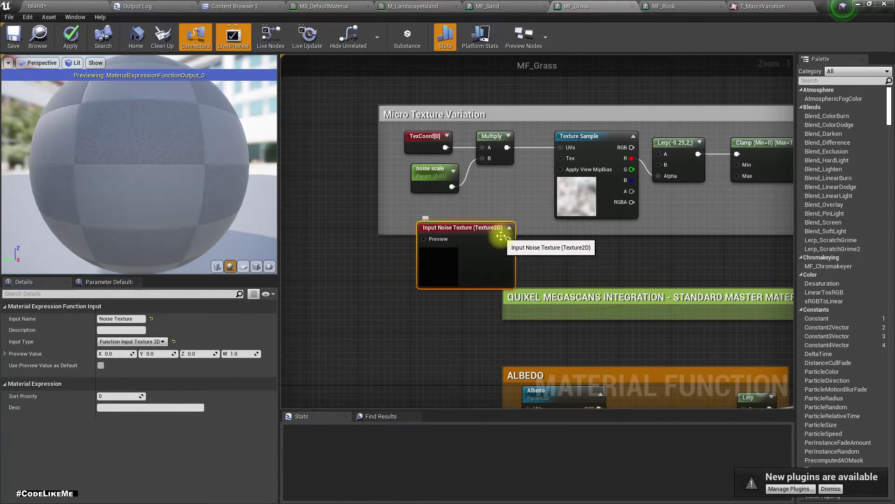
drag(509, 239, 566, 160)
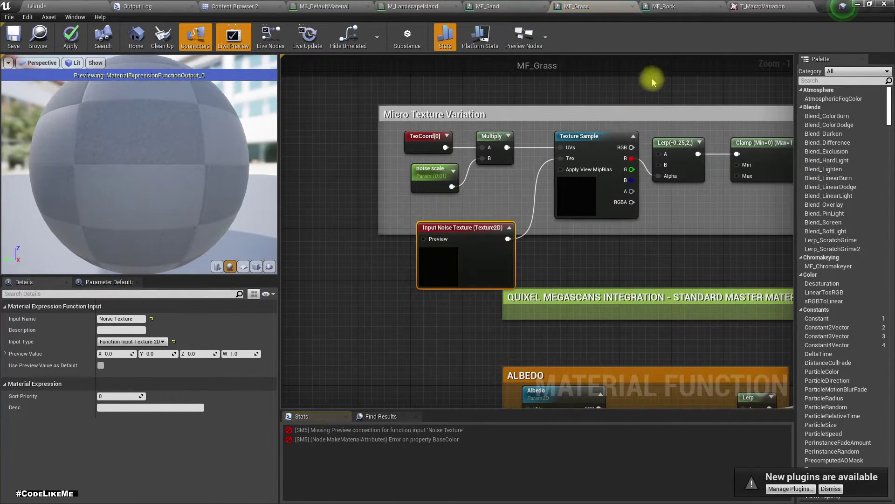
Apply the changes in the MF_Sand and MF_Grass material functions.
click(487, 6)
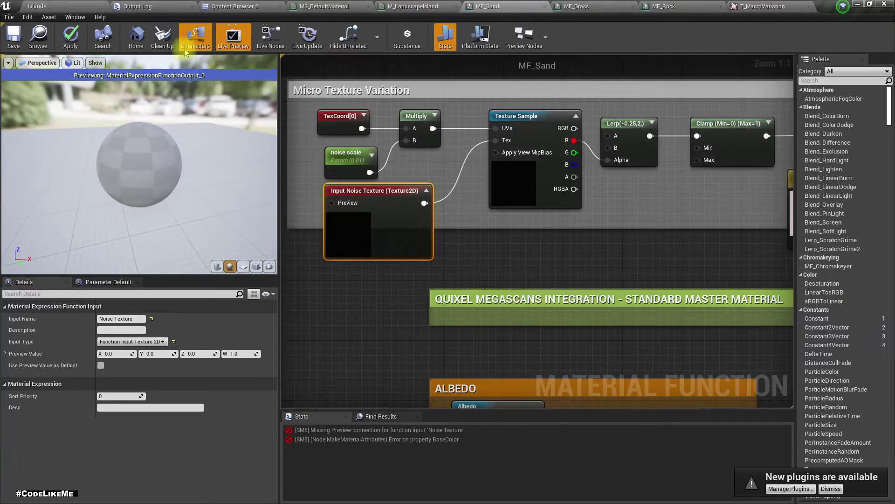
click(70, 35)
click(575, 6)
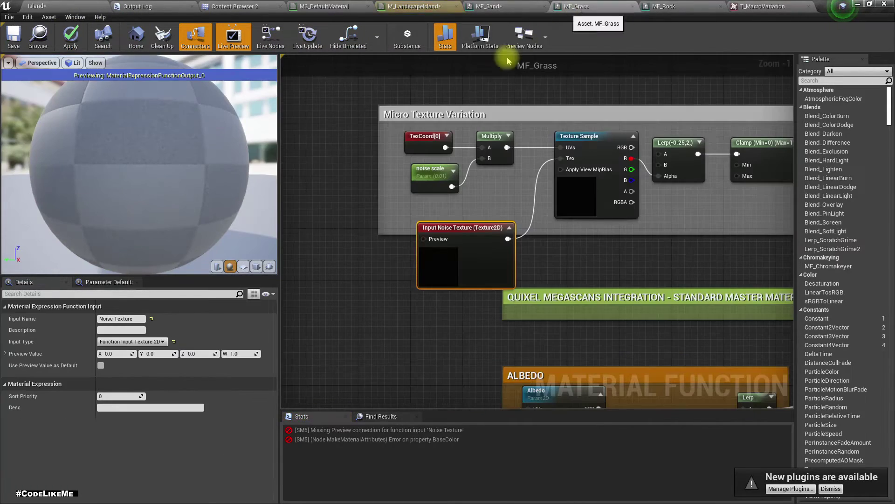
click(70, 35)
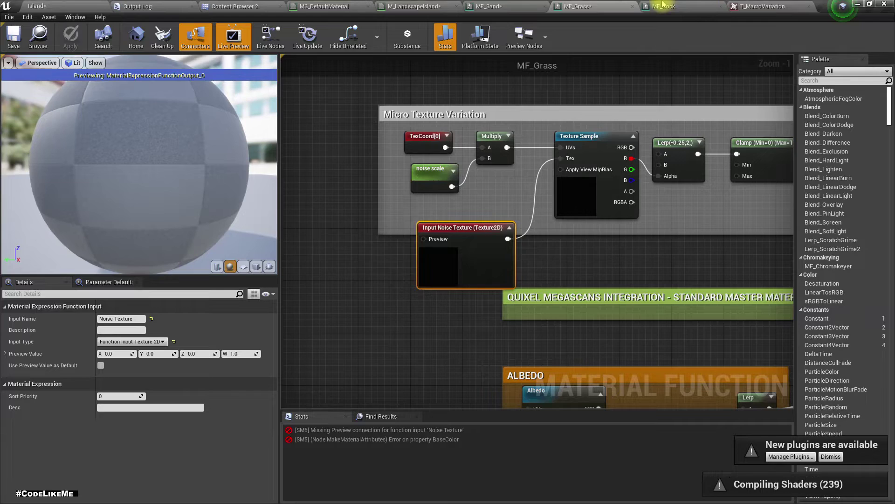
Paste the Noise Texture function input into MF_Rock, connect it to the Micro Texture Variation sample's Tex input, and apply the changes.
click(668, 6)
right_drag(374, 143, 405, 348)
right_drag(413, 131, 419, 233)
scroll(400, 215, up, 3)
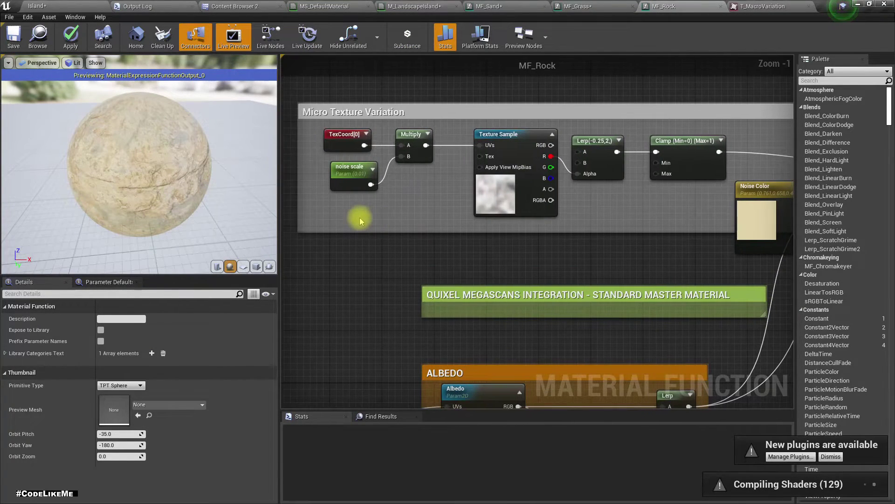
key(ctrl+v)
drag(411, 232, 480, 157)
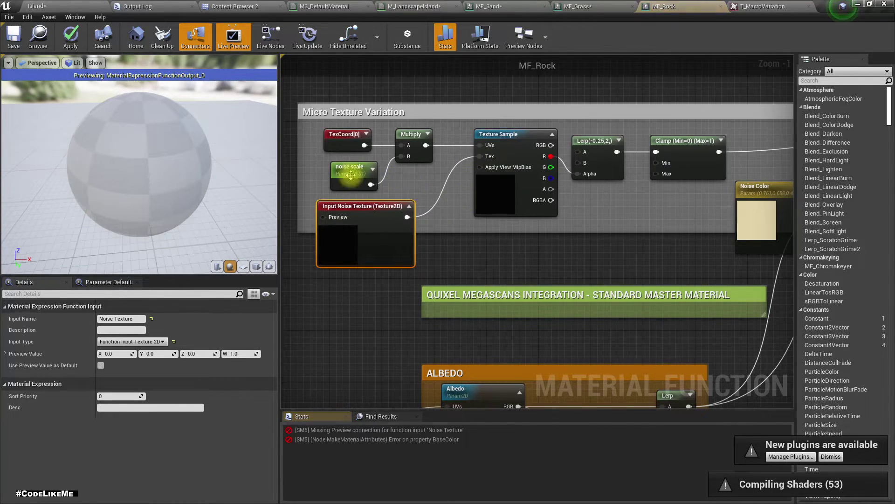
click(70, 37)
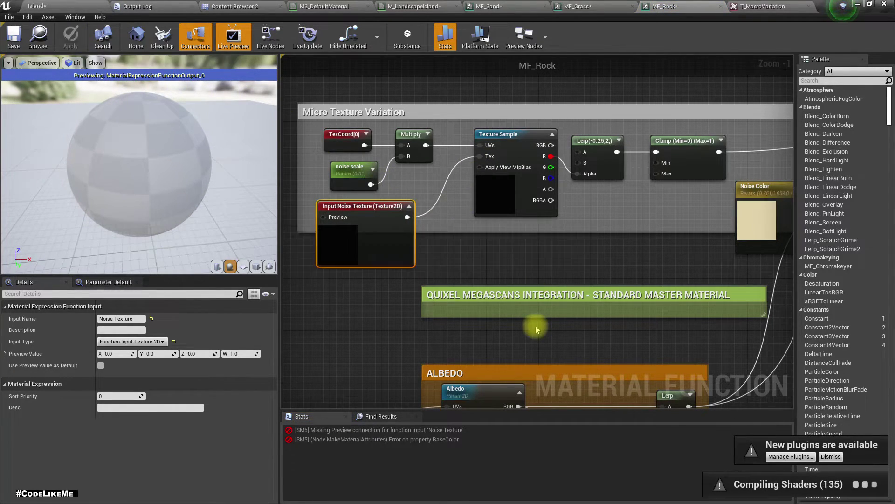
Try adding T_MacroVariation to M_LandscapeIsland as a Texture Sample noise source, and delete the node.
click(413, 6)
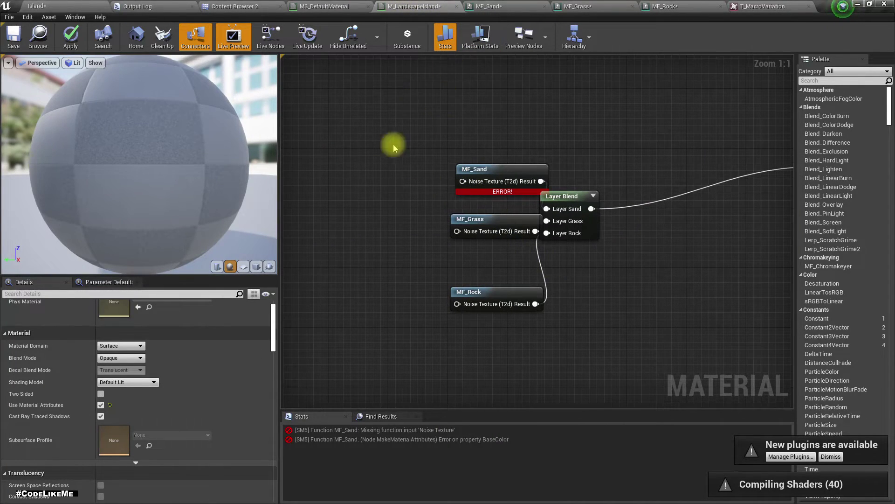
click(765, 6)
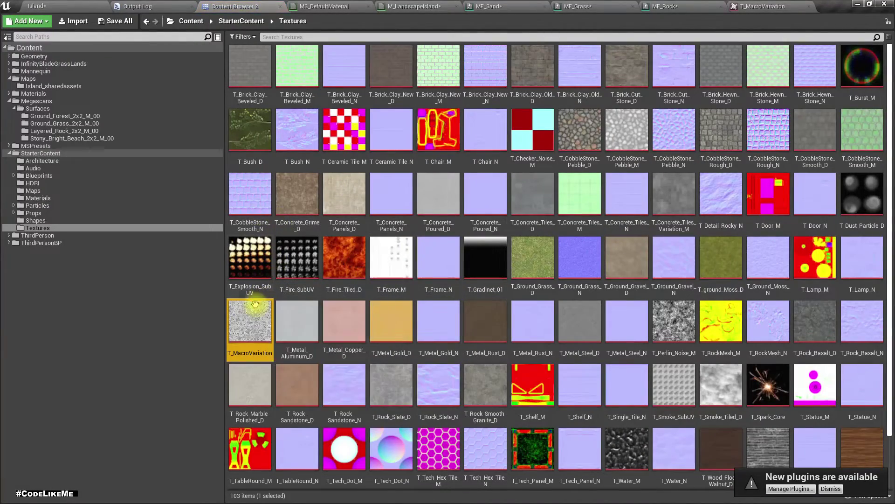
drag(250, 321, 309, 196)
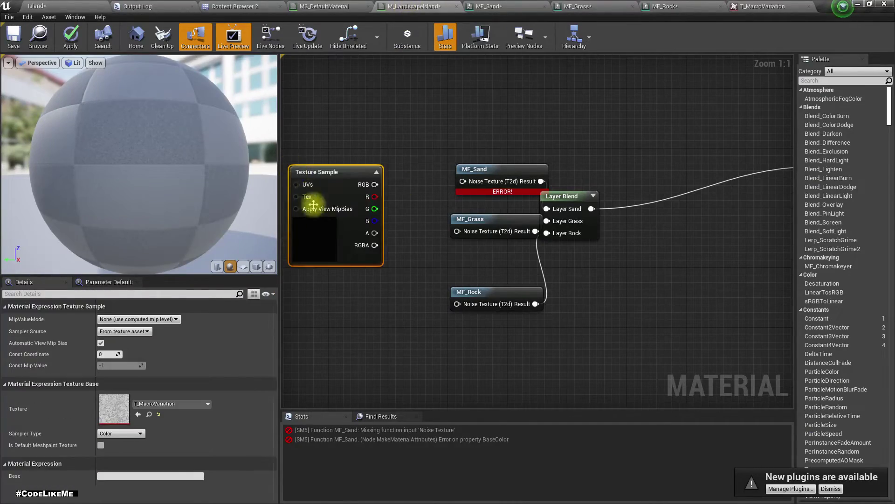
drag(375, 185, 400, 252)
right_drag(363, 293, 397, 304)
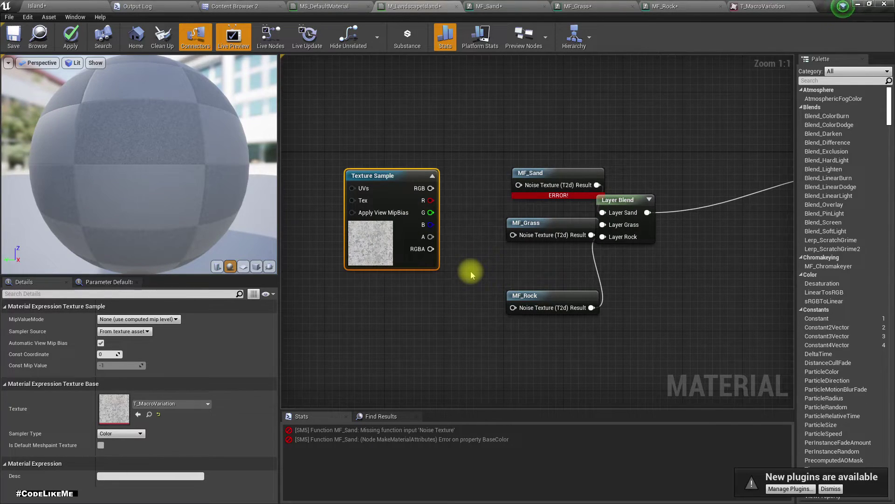
key(Delete)
Promote MF_Grass's Noise Texture input to a parameter, place it beside the functions, and connect it to MF_Sand and MF_Rock as well.
right_click(518, 238)
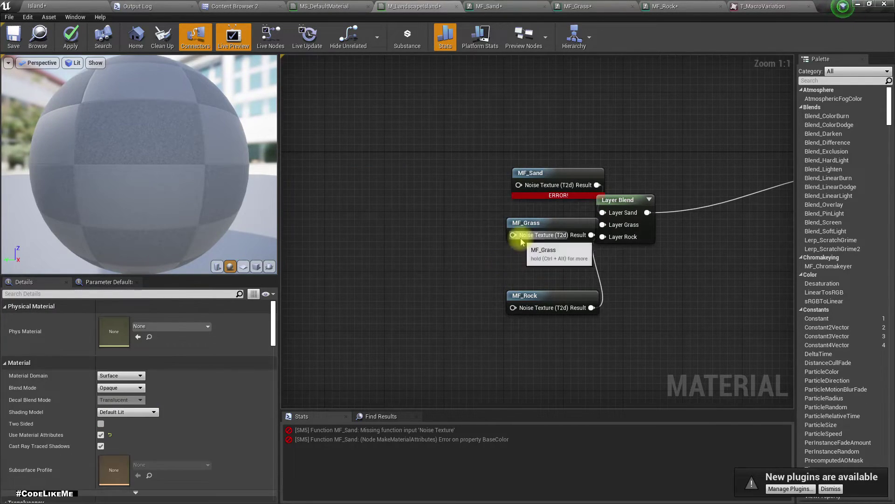
click(533, 248)
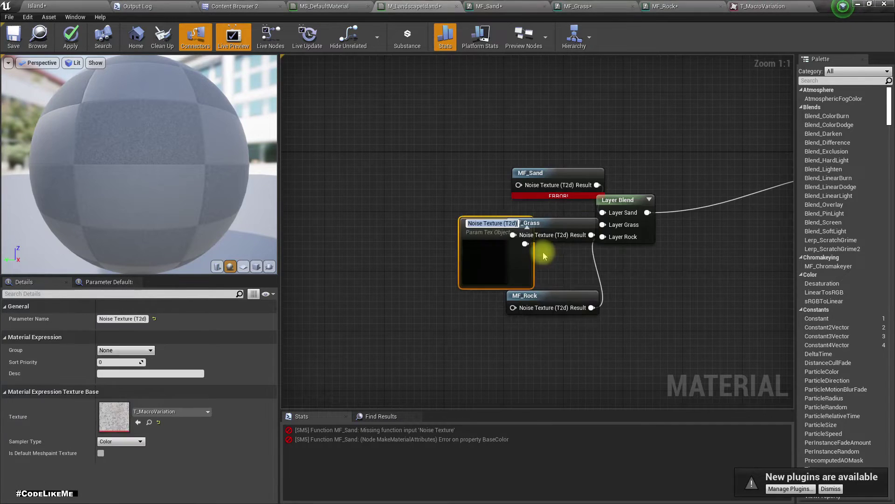
drag(469, 223, 377, 189)
drag(436, 207, 519, 185)
drag(435, 207, 513, 307)
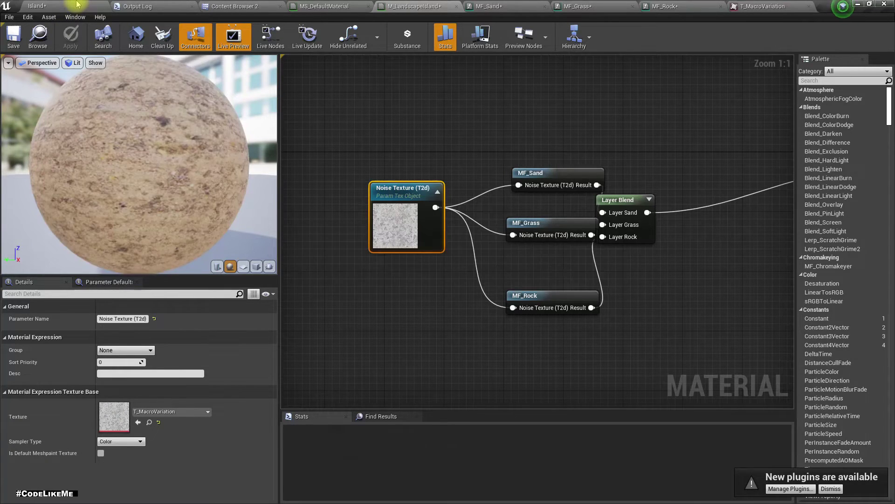
Inspect the landscape's shading in the Island level and read the M_LandscapeIsland shader compile messages in the Output Log.
click(77, 5)
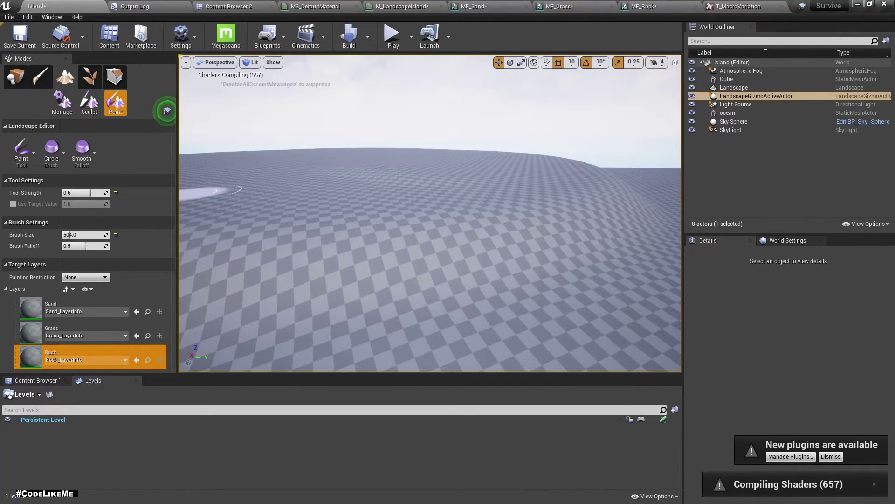
click(140, 6)
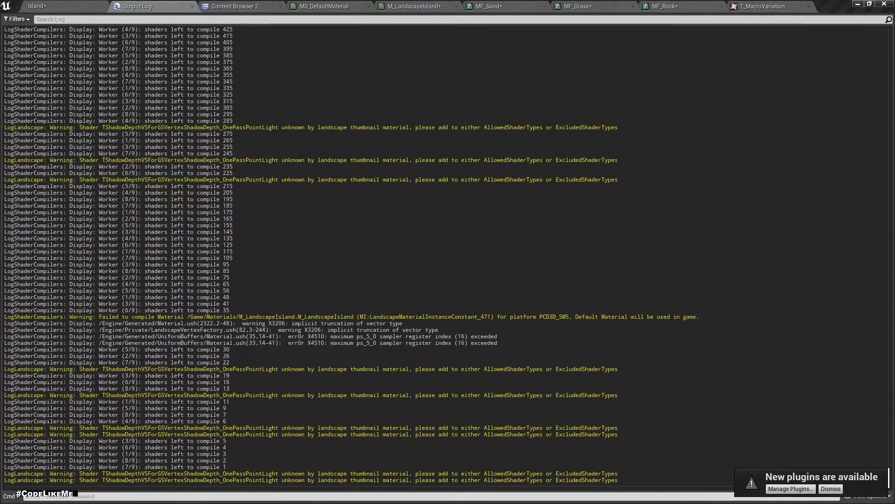
click(67, 5)
mouse_move(344, 239)
right_down()
mouse_move(187, 242)
mouse_move(422, 255)
right_up()
click(362, 166)
right_drag(361, 186, 287, 195)
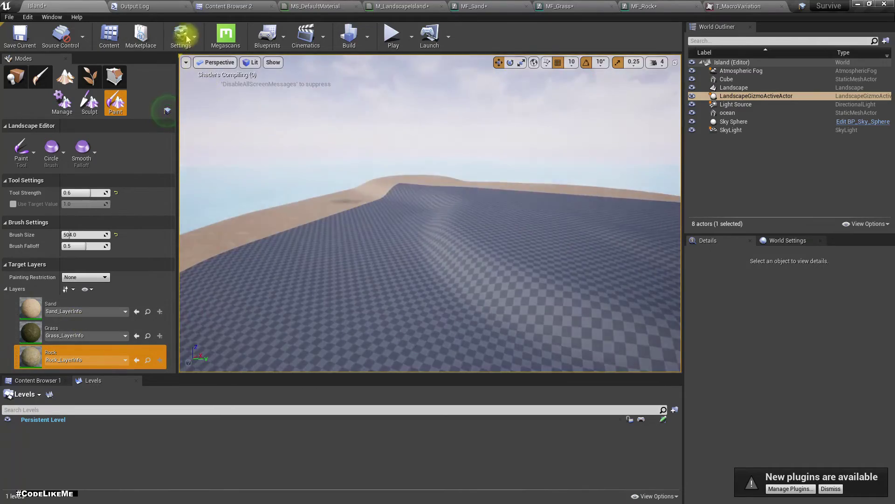
click(135, 6)
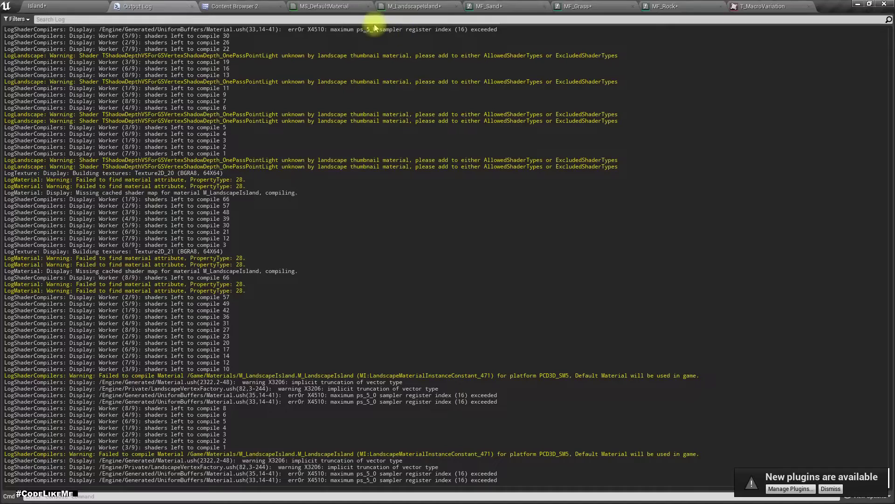
Delete the ambient occlusion Texture Sample below the NORMAL group in MF_Sand and apply the change.
click(520, 8)
scroll(575, 198, down, 5)
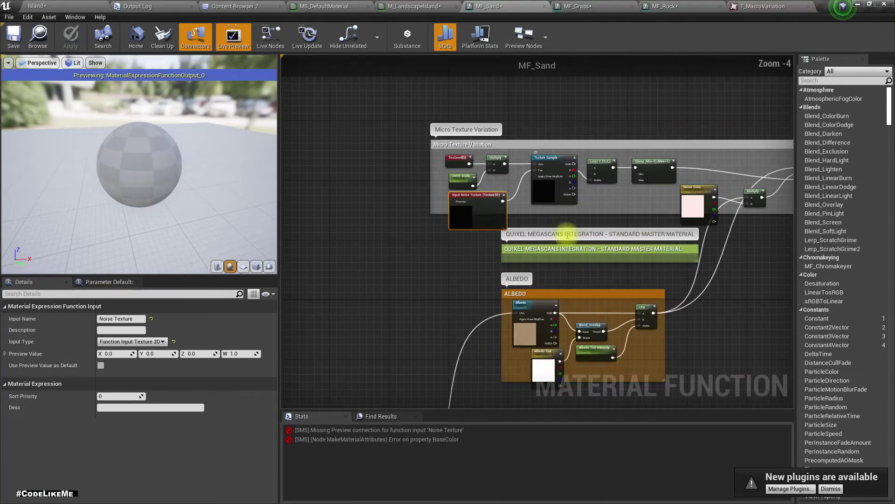
right_drag(481, 378, 400, 147)
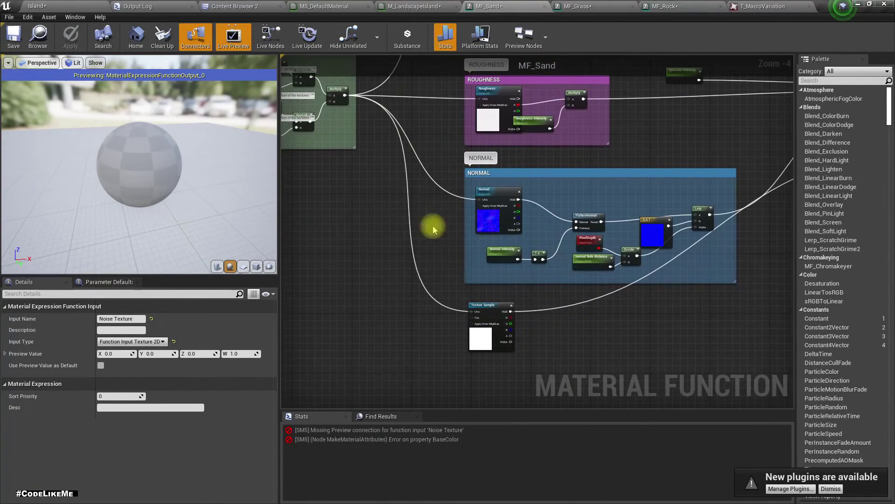
click(493, 310)
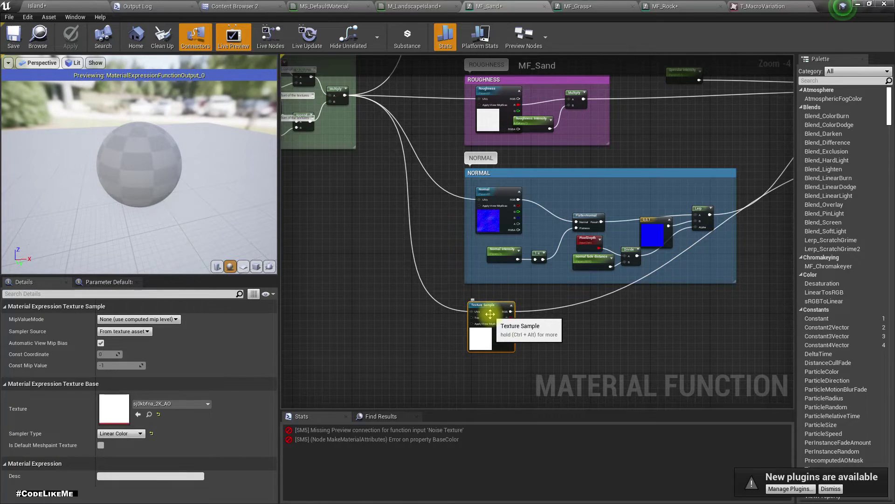
key(Delete)
right_drag(607, 273, 454, 409)
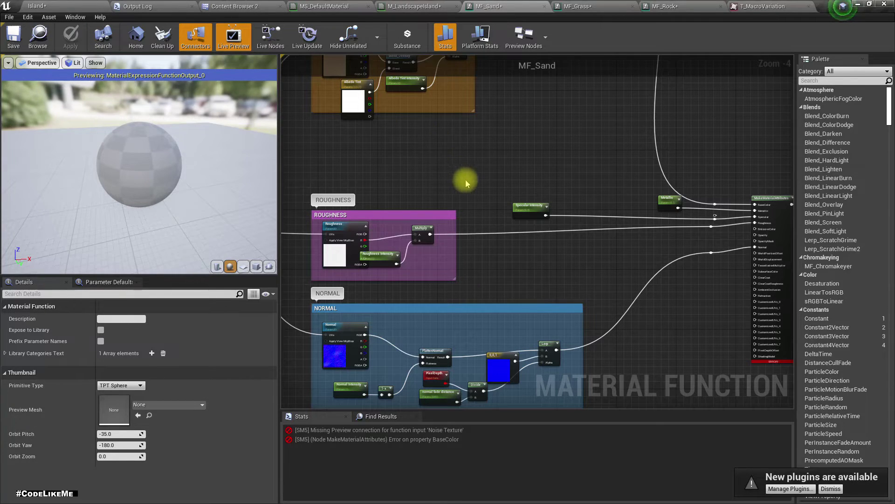
Review the remaining texture samplers in MF_Sand across the albedo, roughness, normal and Micro Texture Variation groups.
right_drag(340, 140, 415, 218)
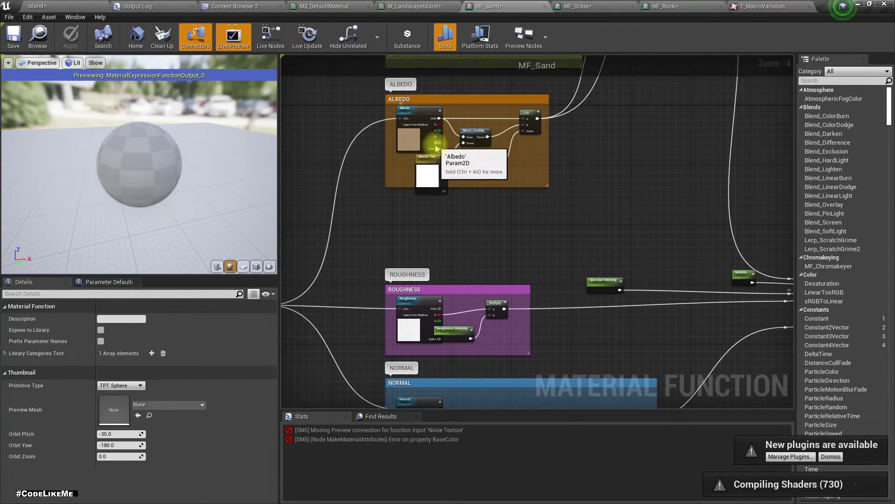
right_drag(436, 148, 410, 196)
click(391, 163)
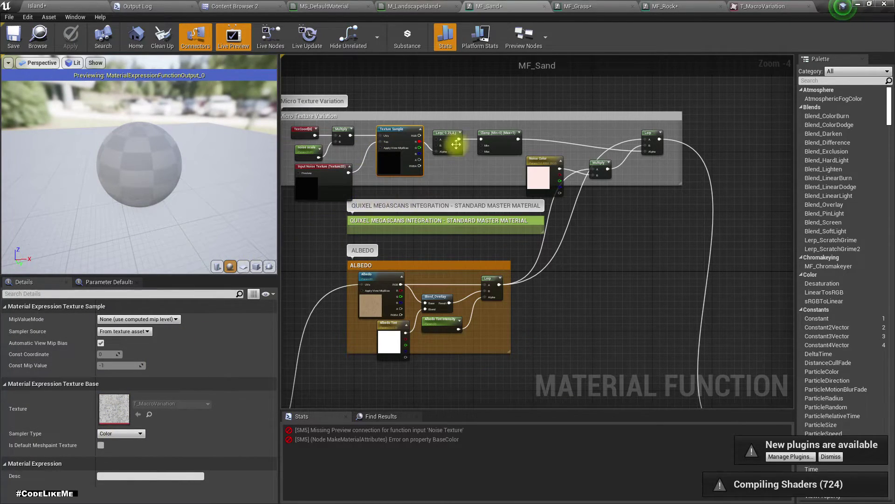
scroll(455, 146, up, 2)
scroll(455, 150, down, 5)
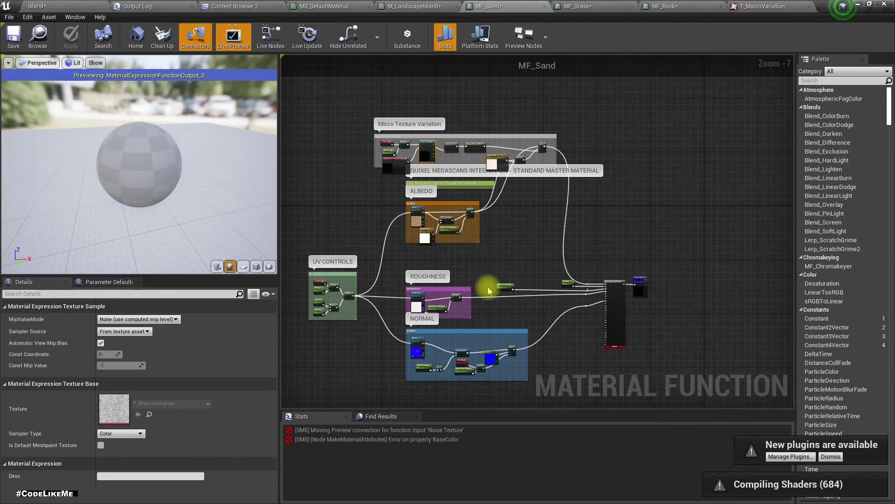
scroll(602, 345, up, 5)
scroll(606, 345, down, 5)
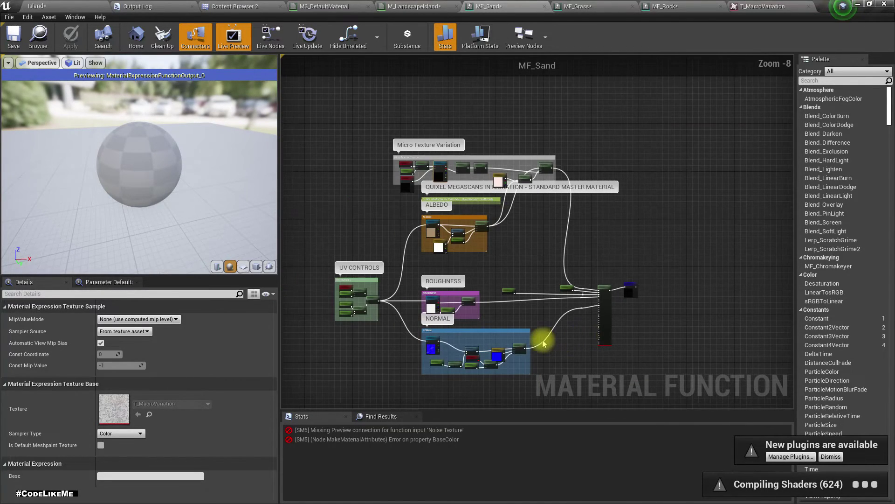
scroll(532, 301, down, 1)
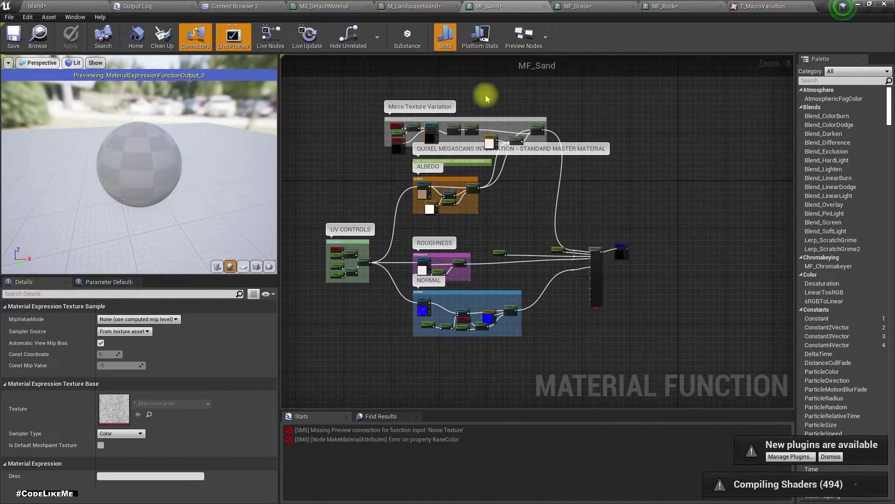
Delete the ambient occlusion Texture Sample below the normal group in MF_Grass and apply the change.
click(587, 5)
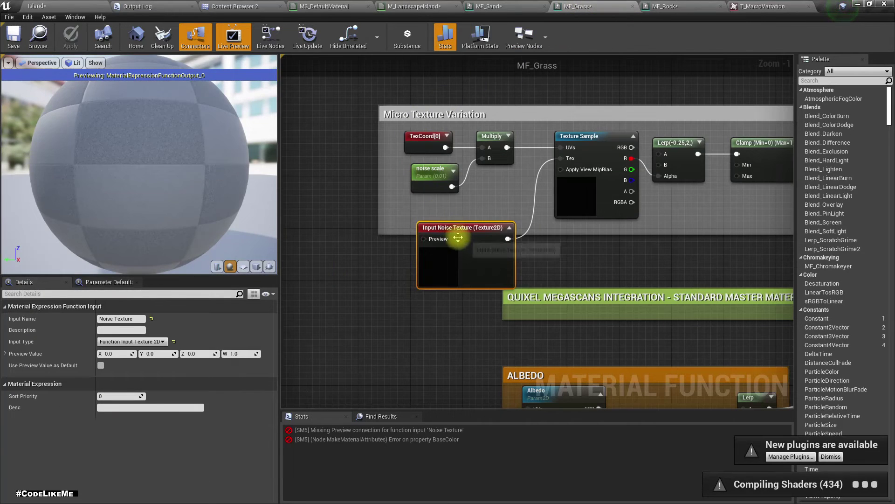
key(Delete)
click(566, 291)
right_drag(473, 344, 460, 186)
scroll(462, 202, down, 5)
right_drag(483, 275, 474, 121)
scroll(495, 271, up, 3)
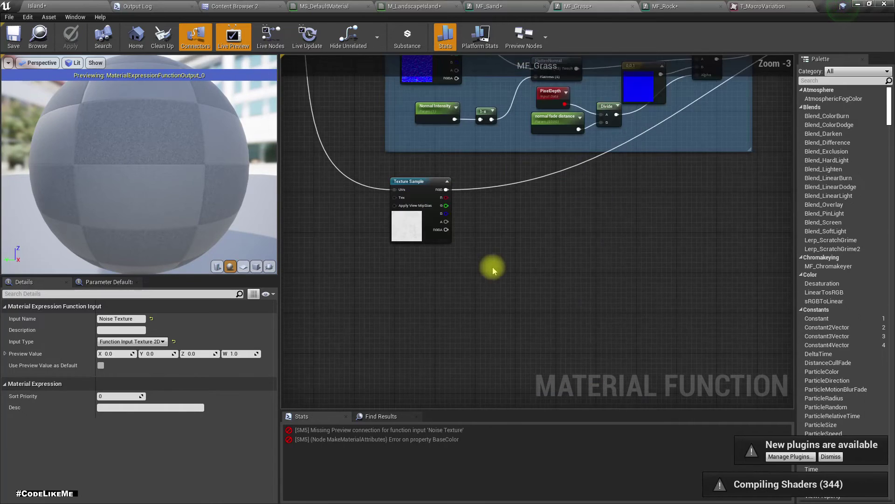
click(424, 194)
key(Delete)
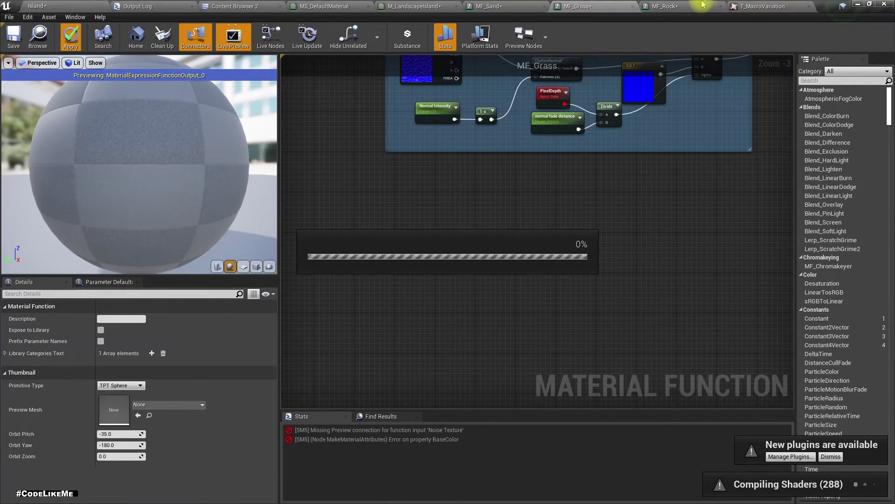
Delete the ambient occlusion Texture Sample in MF_Rock, apply the change, and check the Micro Texture Variation sampler.
click(684, 4)
right_drag(448, 317, 451, 193)
scroll(452, 193, down, 5)
right_drag(451, 264, 442, 60)
scroll(435, 273, up, 4)
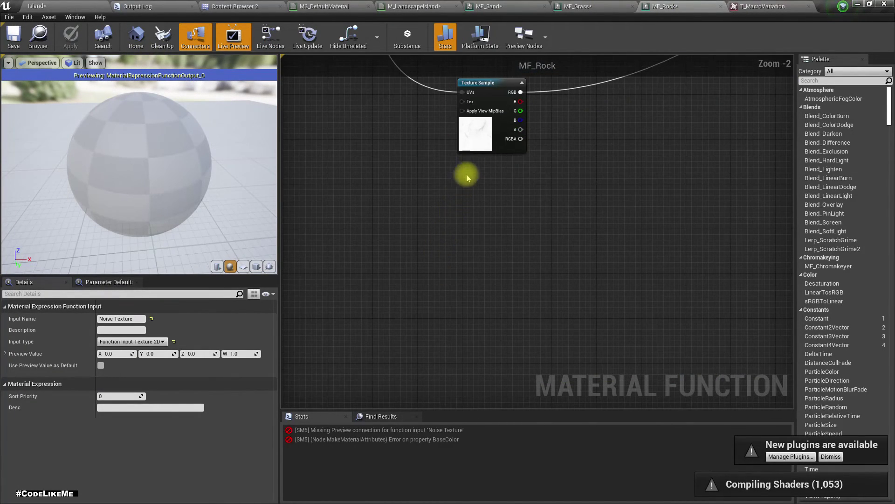
click(482, 141)
key(Delete)
right_drag(530, 193, 385, 228)
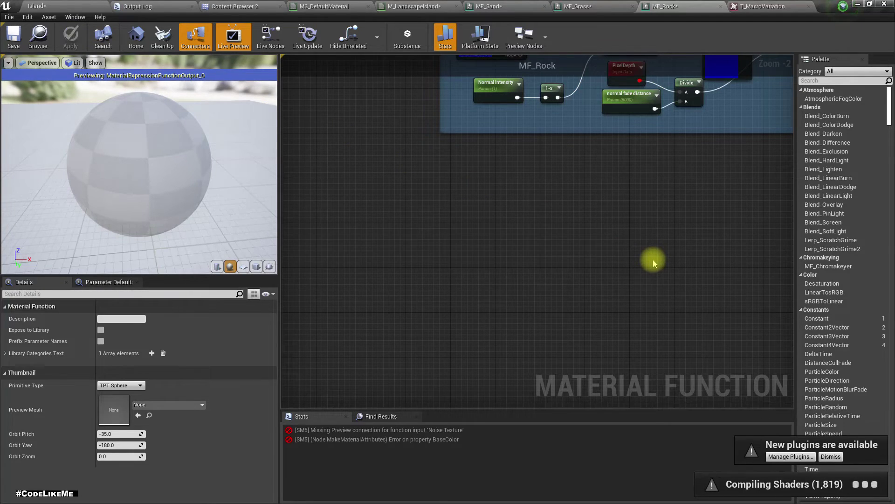
scroll(589, 256, down, 4)
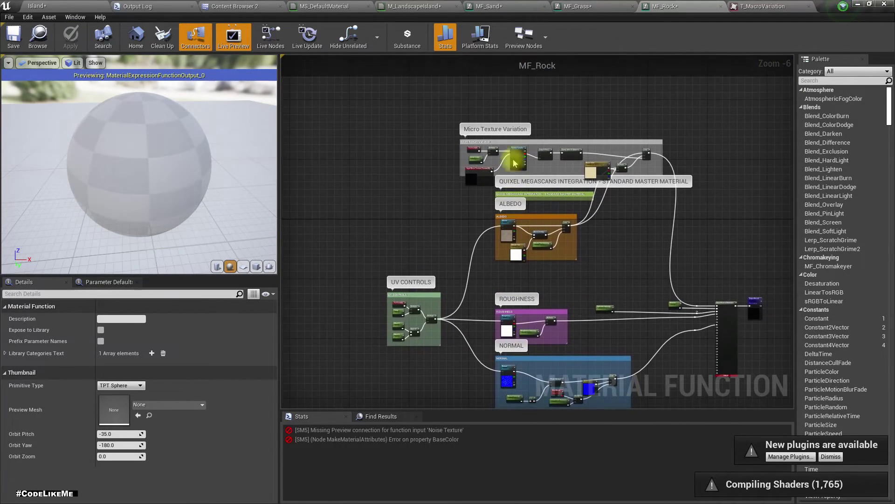
scroll(523, 168, up, 5)
click(543, 202)
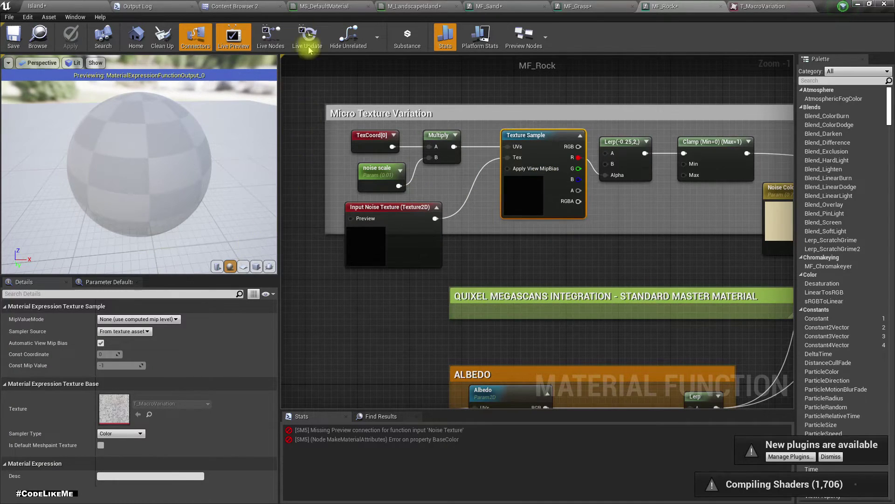
Paint a test patch of the Grass layer on the sandy landscape in the Island level.
click(45, 5)
right_drag(460, 288, 517, 325)
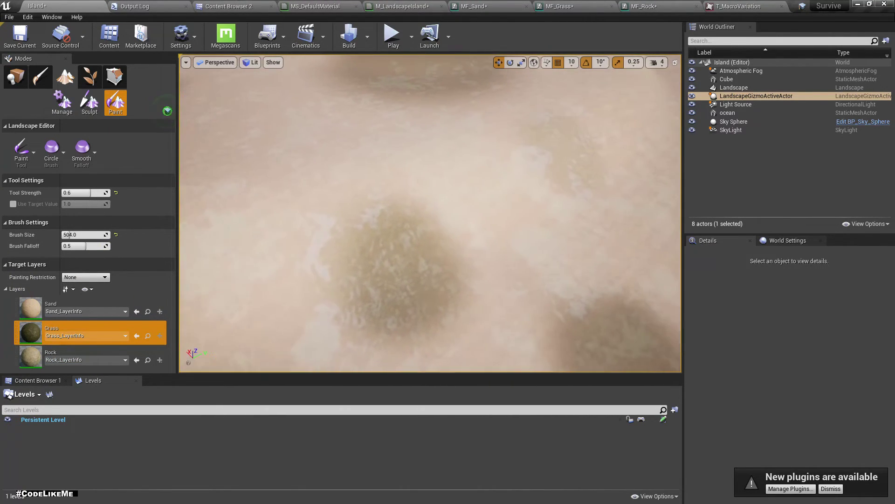
right_drag(420, 215, 444, 214)
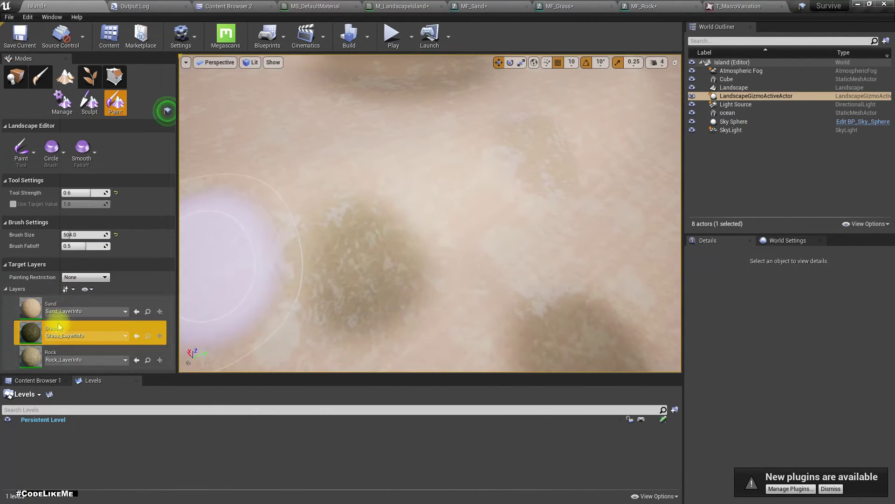
mouse_move(414, 260)
right_down()
mouse_move(406, 280)
mouse_move(429, 275)
right_up()
key(w)
key(s)
Paint the Rock layer over the grass test patch to try out the rock texture.
click(34, 356)
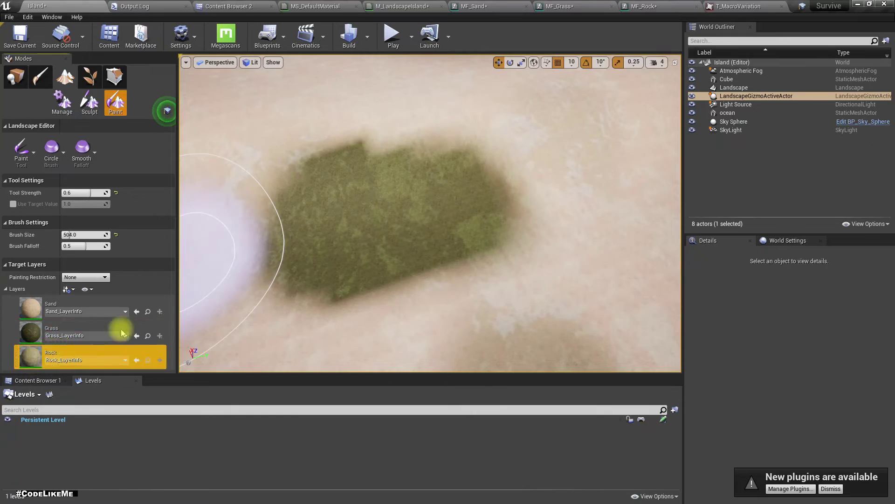
key(w)
mouse_move(445, 178)
right_down()
mouse_move(444, 149)
mouse_move(460, 140)
mouse_move(501, 129)
mouse_move(579, 130)
mouse_move(494, 144)
mouse_move(436, 133)
mouse_move(506, 124)
mouse_move(564, 133)
mouse_move(467, 154)
mouse_move(439, 176)
right_up()
key(s)
key(a)
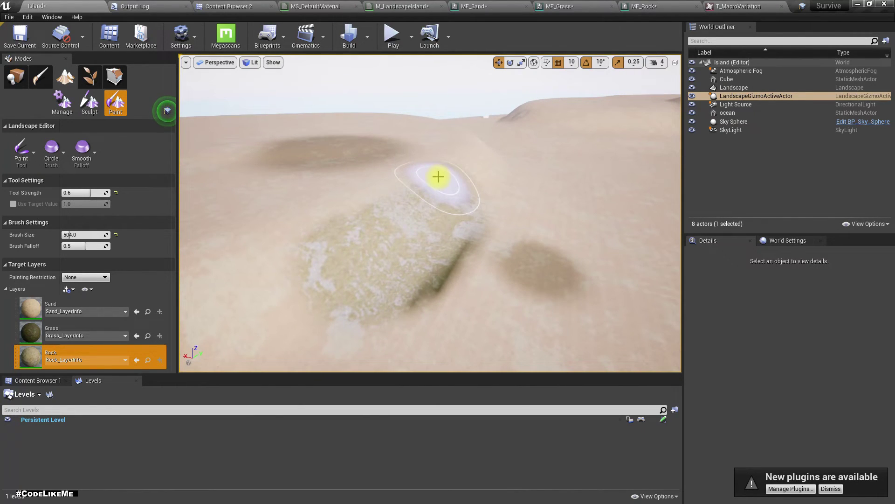
key(s)
Enlarge the brush size to 741 and paint the Sand layer over the scattered grass and rock test patches.
mouse_move(268, 287)
right_down()
mouse_move(322, 291)
mouse_move(287, 325)
mouse_move(229, 314)
right_up()
click(66, 305)
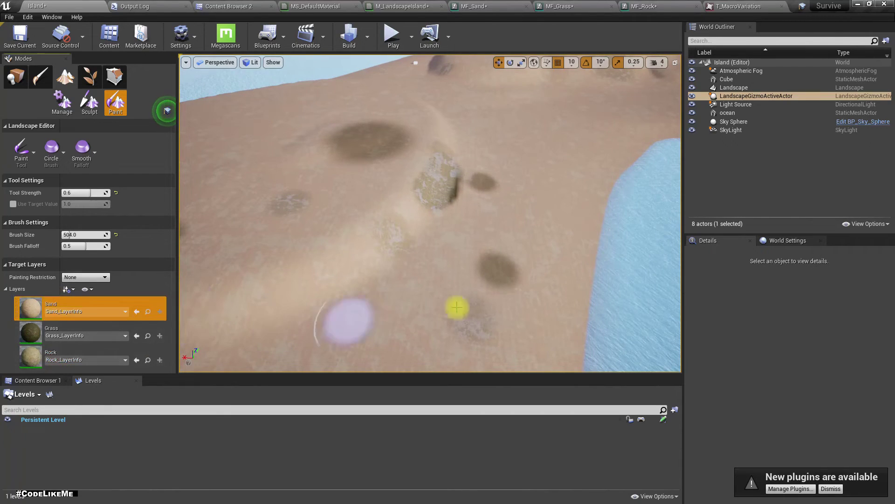
right_drag(527, 257, 522, 253)
key(bracketright)
key(bracketright)
key(bracketright)
key(bracketright)
key(bracketright)
mouse_move(513, 264)
mouse_down()
mouse_move(528, 270)
mouse_move(469, 245)
mouse_up()
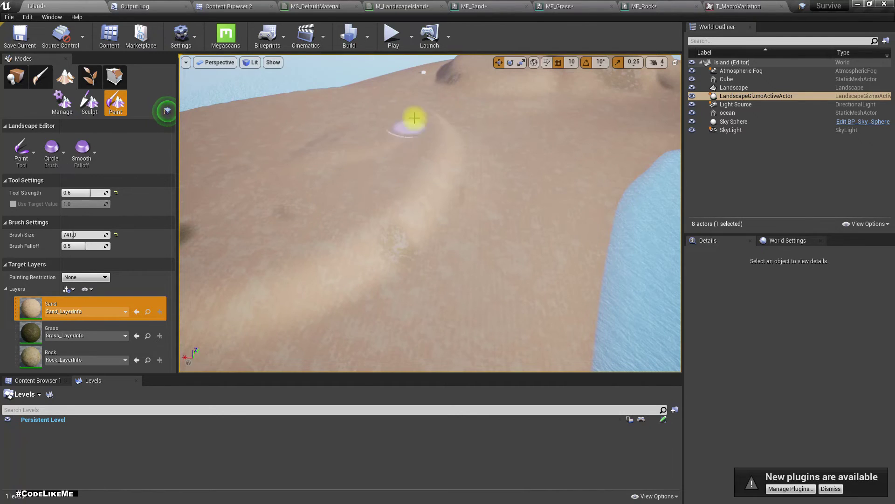
right_drag(414, 118, 419, 131)
right_drag(401, 173, 392, 182)
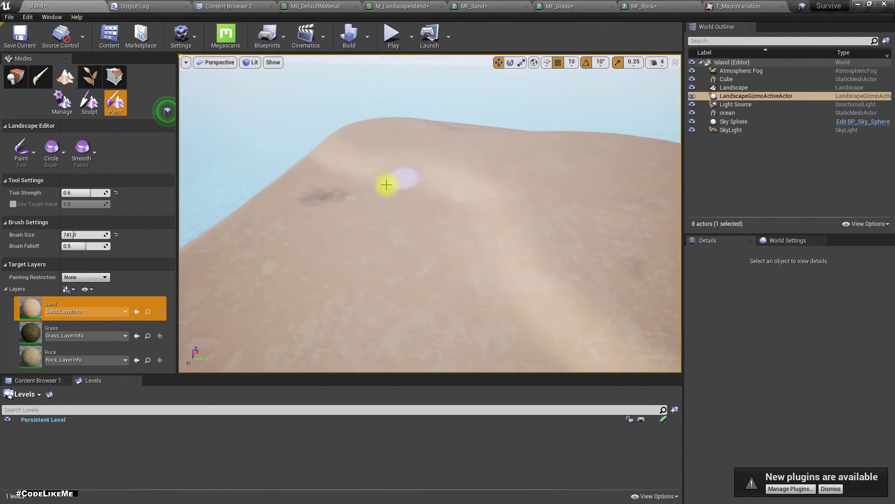
right_drag(397, 229, 436, 227)
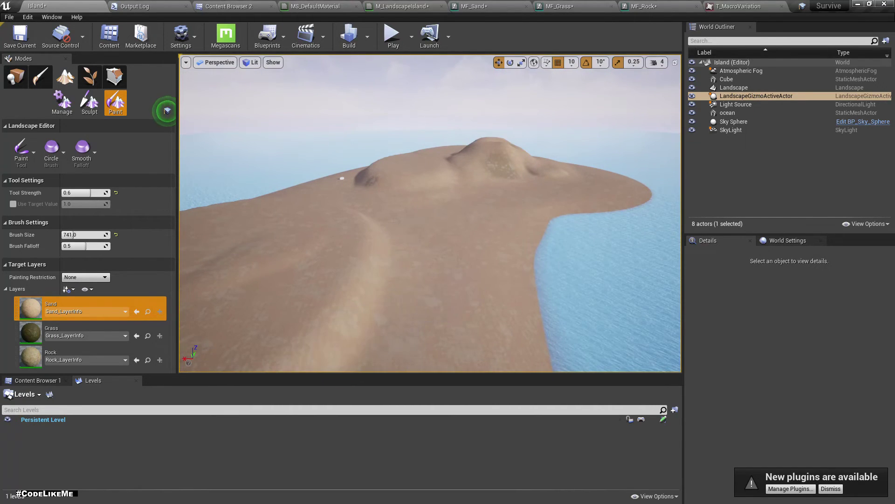
Paint the Grass layer across the flat top of the raised mound in the immersive viewport.
right_drag(460, 282, 440, 301)
click(90, 328)
mouse_move(414, 262)
right_down()
mouse_move(376, 259)
mouse_move(385, 261)
mouse_move(385, 303)
mouse_move(434, 254)
mouse_move(429, 262)
right_up()
key(F11)
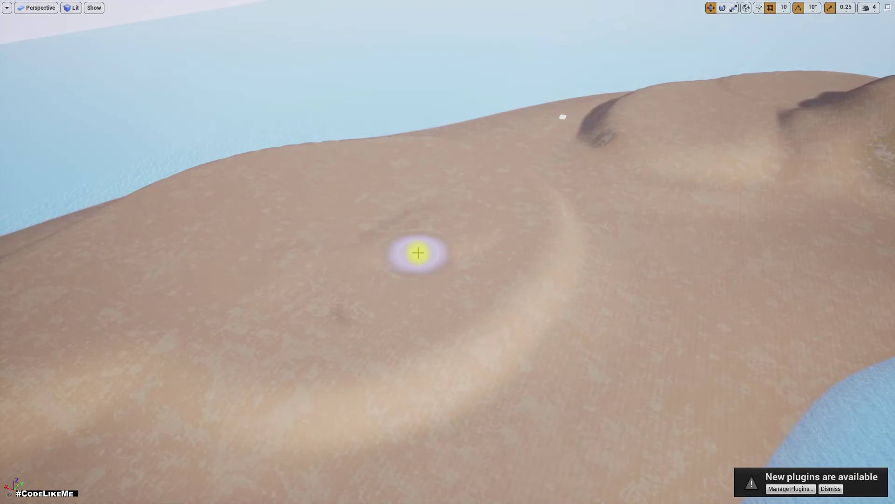
mouse_move(417, 240)
mouse_down()
mouse_move(344, 314)
mouse_move(482, 256)
mouse_move(485, 194)
mouse_up()
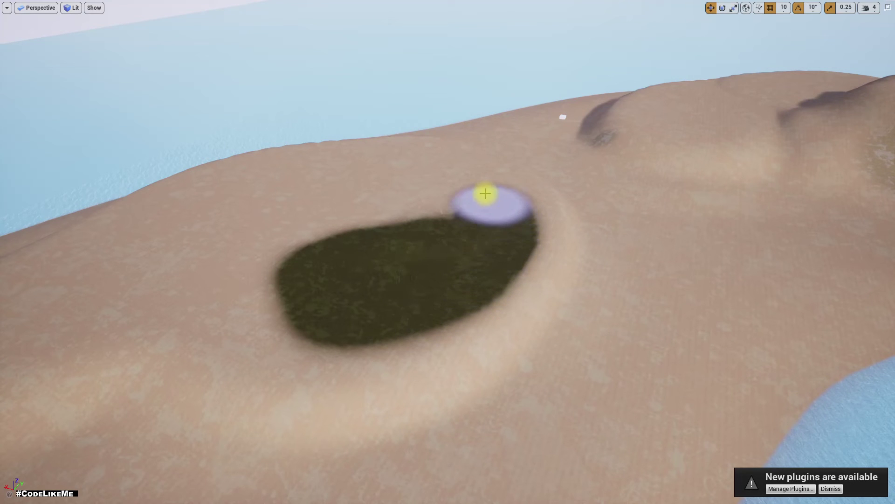
mouse_move(339, 175)
mouse_down()
mouse_move(224, 240)
mouse_move(369, 184)
mouse_up()
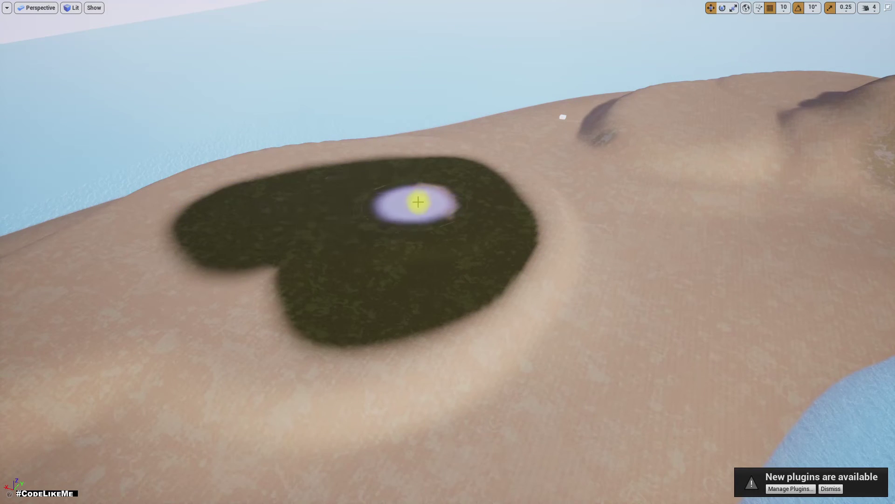
Extend the grass area outward to the edges of the mound's top.
mouse_move(402, 227)
right_down()
mouse_move(429, 254)
mouse_move(455, 252)
mouse_move(401, 270)
mouse_move(304, 195)
mouse_move(261, 205)
right_up()
drag(244, 226, 339, 163)
mouse_move(340, 163)
right_down()
mouse_move(321, 200)
mouse_move(332, 212)
right_up()
mouse_move(333, 212)
mouse_down()
mouse_move(463, 118)
mouse_move(349, 151)
mouse_up()
mouse_move(350, 151)
right_down()
mouse_move(396, 142)
mouse_move(506, 159)
mouse_move(466, 142)
right_up()
right_drag(368, 159, 390, 181)
mouse_move(241, 111)
mouse_down()
mouse_move(449, 154)
mouse_move(626, 160)
mouse_move(384, 152)
mouse_up()
mouse_move(384, 152)
right_down()
mouse_move(371, 107)
mouse_move(383, 152)
right_up()
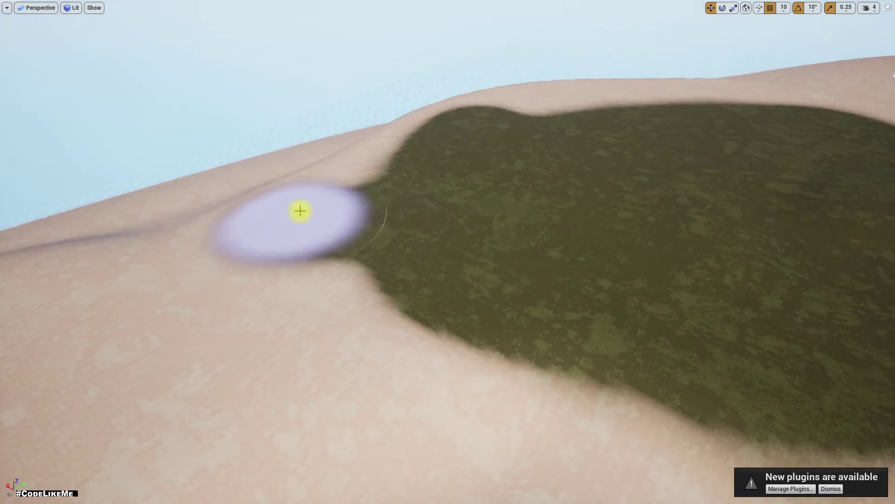
Paint grass over the second mound and up the peak at the far end of the island.
right_drag(275, 226, 275, 226)
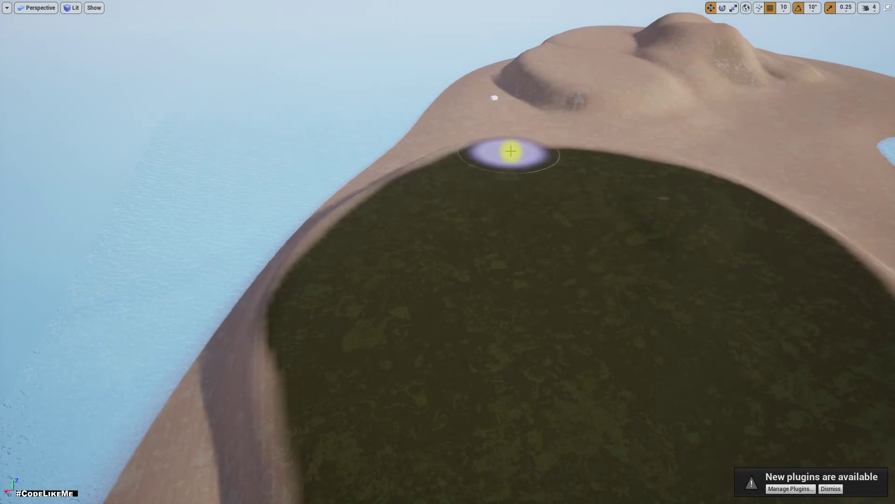
mouse_move(329, 224)
right_down()
mouse_move(387, 354)
mouse_move(450, 352)
right_up()
right_drag(524, 171, 524, 171)
mouse_move(467, 234)
mouse_down()
mouse_move(476, 156)
mouse_move(464, 91)
mouse_up()
mouse_move(518, 95)
mouse_down()
mouse_move(350, 202)
mouse_move(404, 115)
mouse_up()
drag(356, 134, 331, 271)
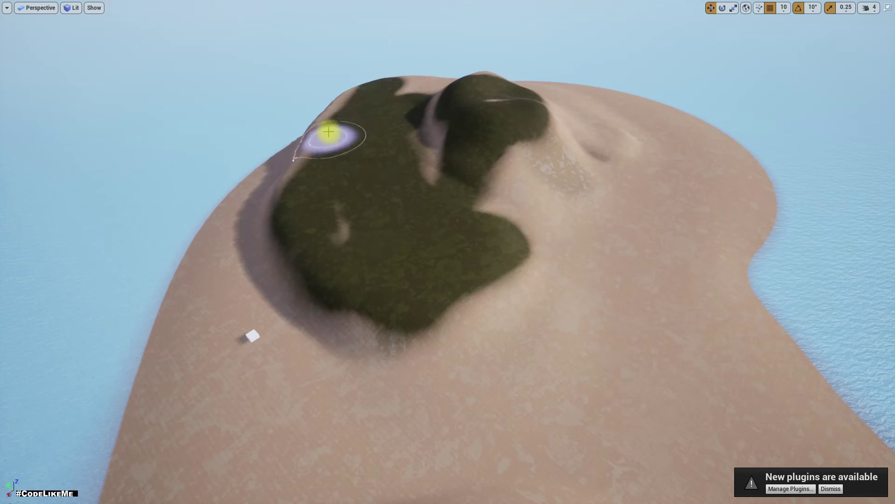
drag(380, 122, 299, 193)
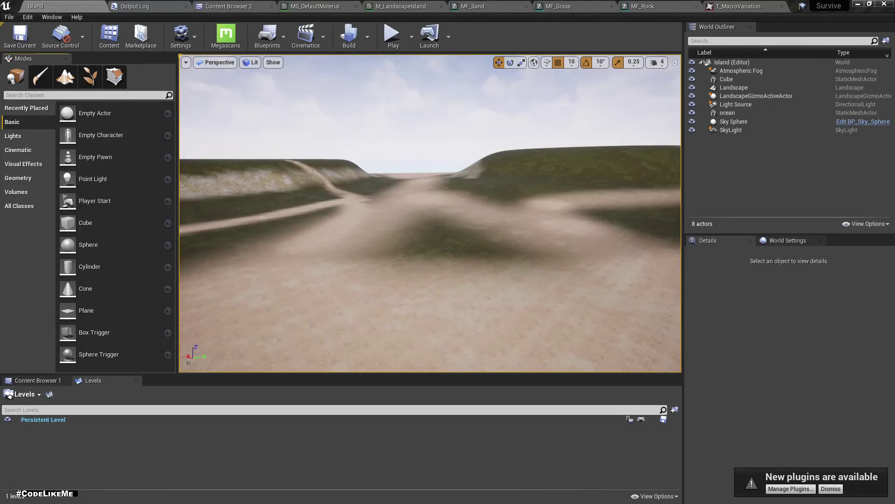
Inspect the island's painted grass, sand paths and rocky slopes in the immersive viewport.
drag(444, 252, 444, 264)
key(F11)
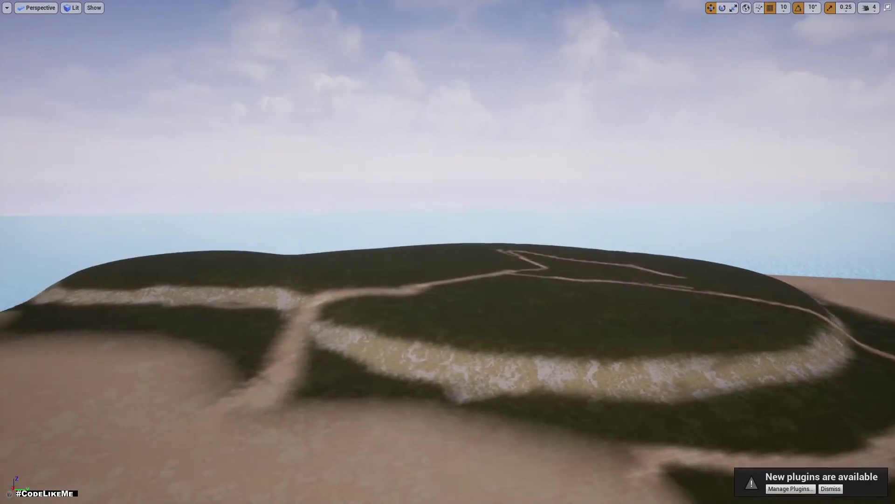
drag(444, 264, 431, 239)
right_drag(431, 239, 510, 344)
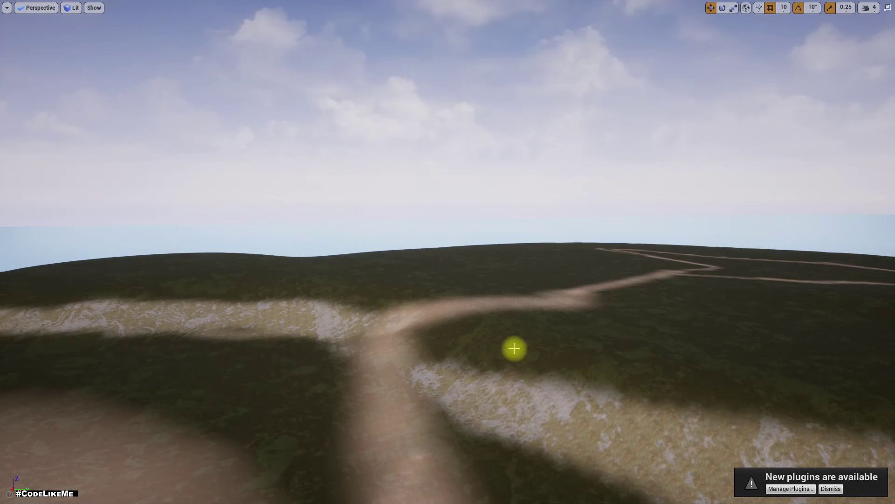
right_drag(515, 349, 482, 290)
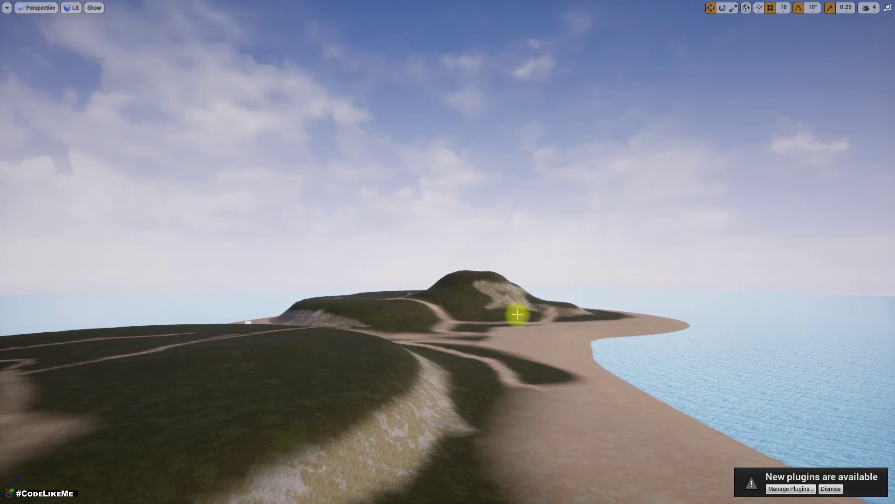
right_drag(517, 314, 419, 308)
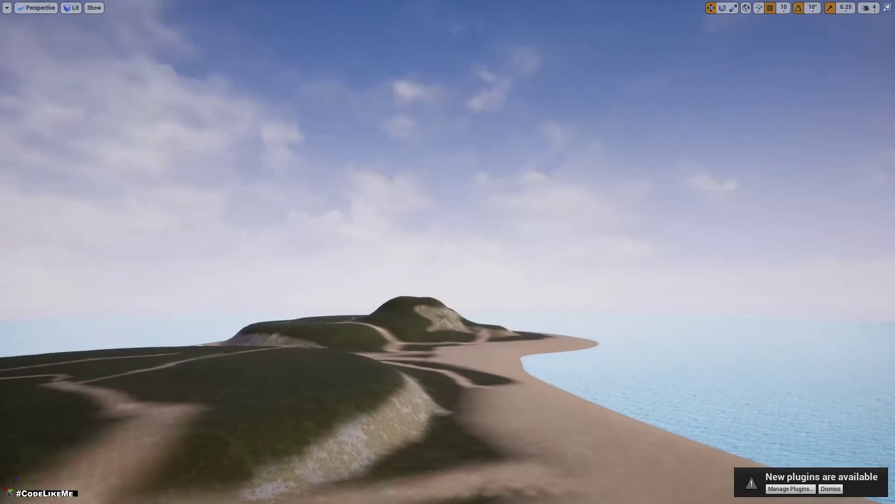
Examine the far mounds of the island, including their grass tops, rocky slopes and connecting sand paths.
key(w)
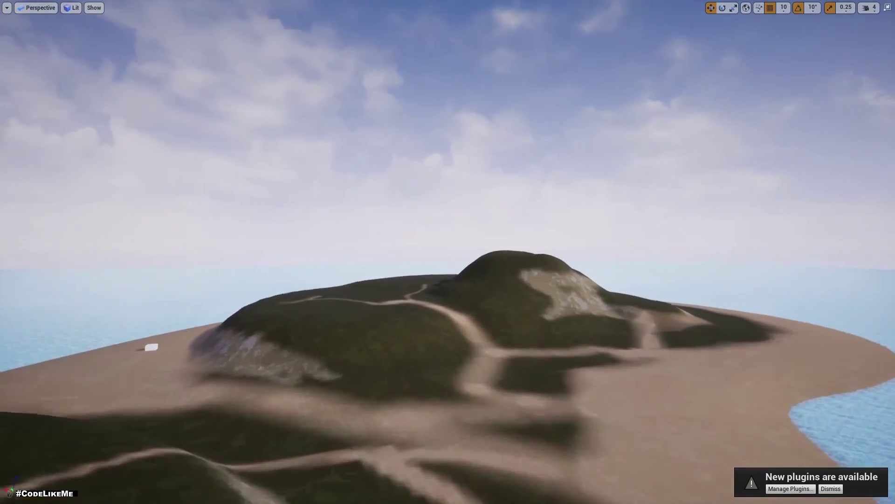
right_drag(448, 252, 410, 265)
key(w)
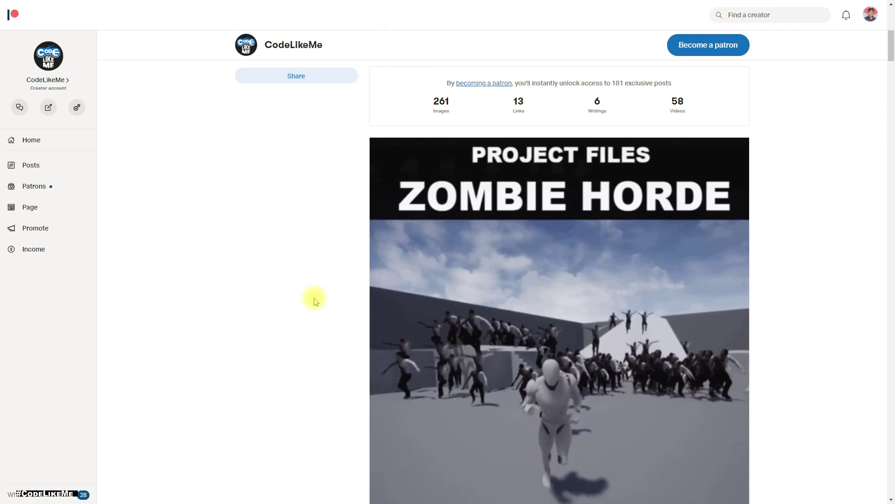
Look through the CodeLikeMe posts on Patreon, including the Zombie Horde and Move On Ledge project files and the mannequin replacement tutorial.
scroll(314, 298, up, 2)
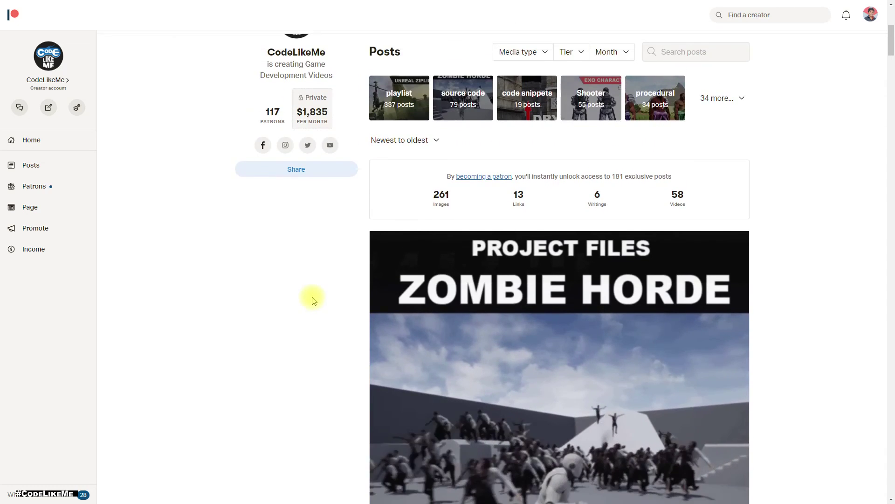
scroll(314, 299, down, 1)
scroll(314, 300, up, 2)
scroll(314, 300, down, 3)
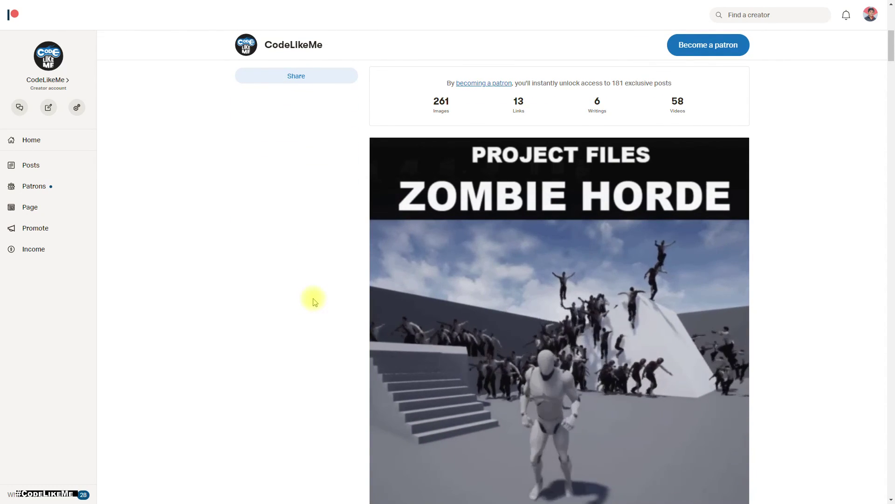
scroll(308, 296, down, 5)
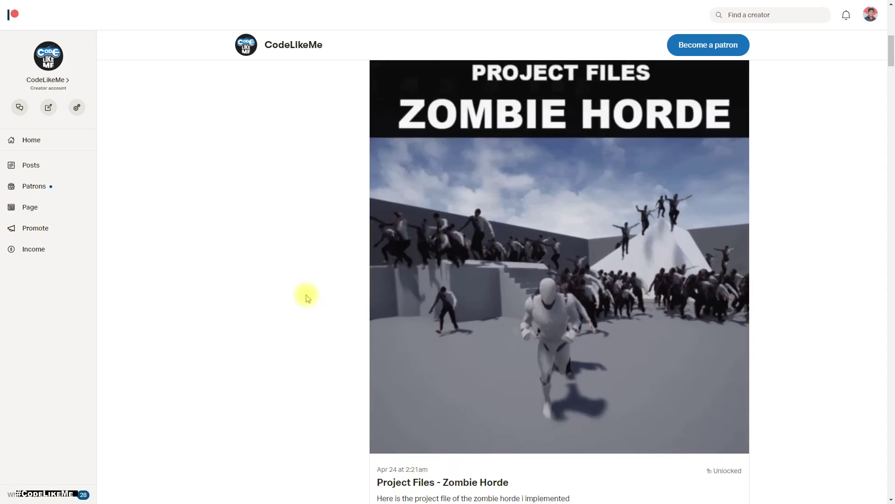
scroll(302, 295, down, 2)
scroll(264, 298, down, 3)
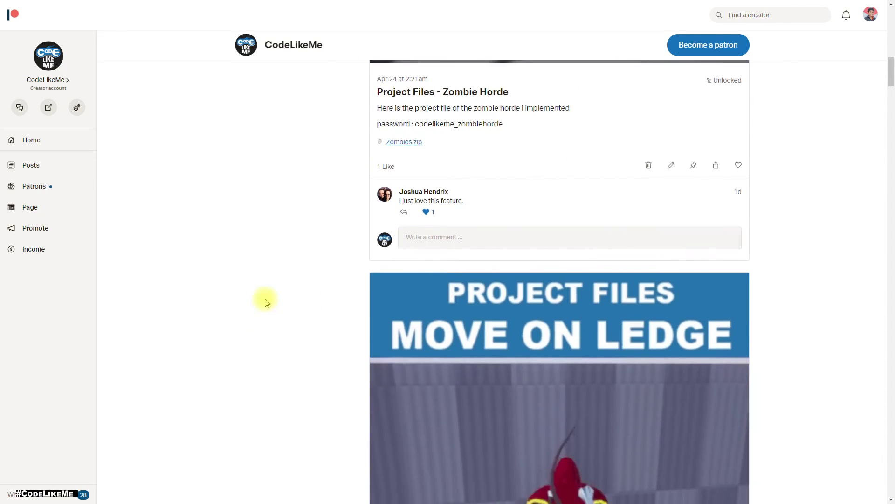
scroll(264, 299, down, 12)
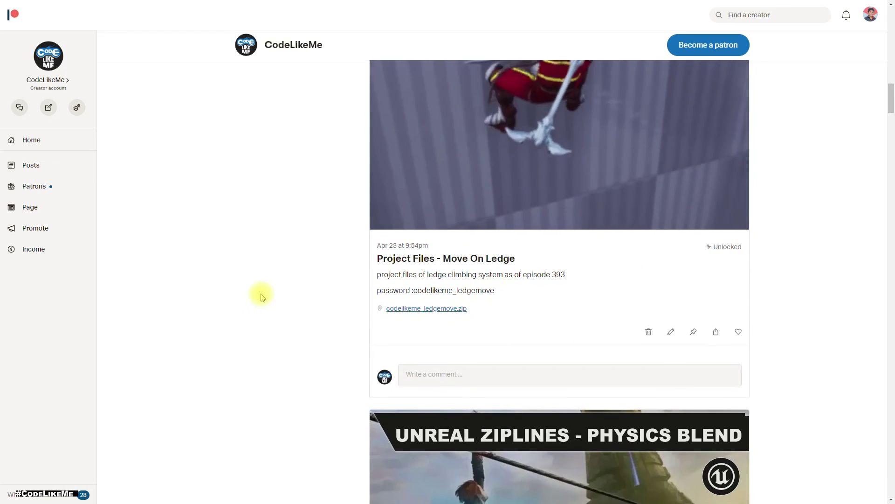
scroll(263, 297, down, 10)
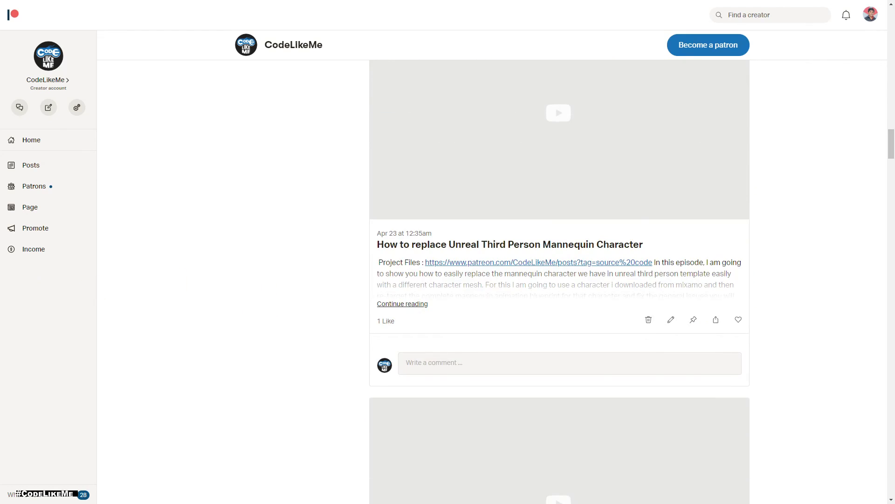